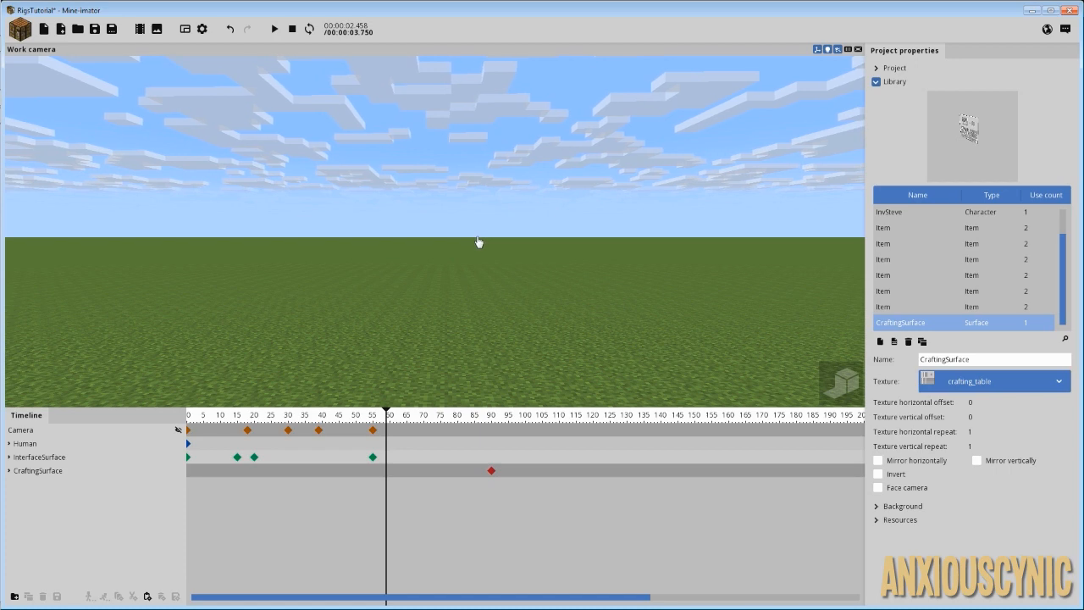
{"action": "right_click_drag", "start_coordinate": [619, 225], "coordinate": [532, 203]}
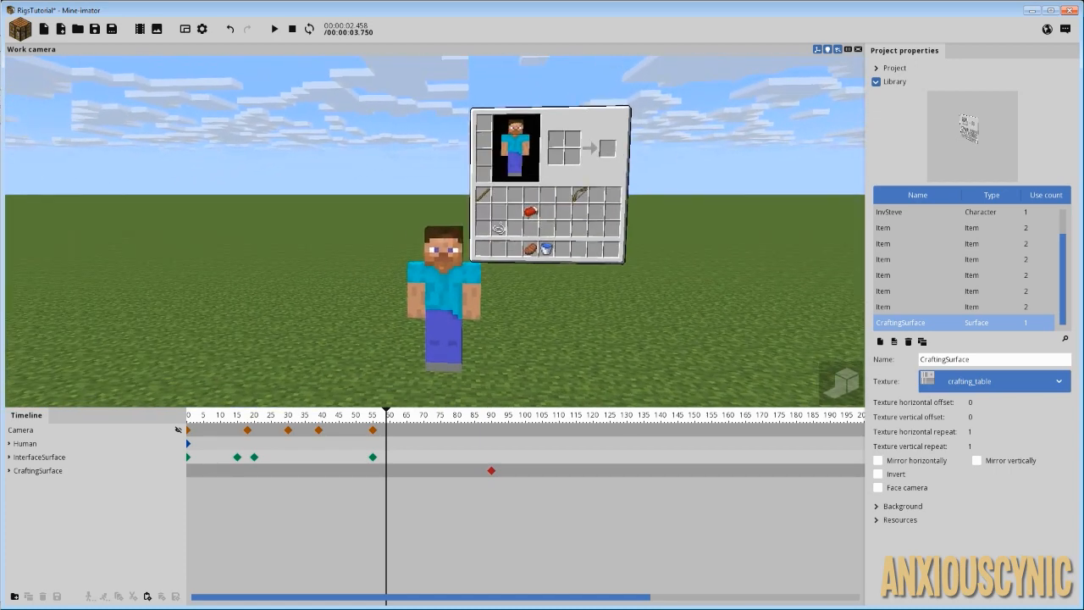
{"action": "mouse_move", "coordinate": [624, 230]}
{"action": "right_mouse_down"}
{"action": "mouse_move", "coordinate": [644, 219]}
{"action": "mouse_move", "coordinate": [627, 230]}
{"action": "right_mouse_up"}
{"action": "right_click_drag", "start_coordinate": [680, 276], "coordinate": [570, 220]}
{"action": "key", "text": "w"}
{"action": "key", "text": "s"}
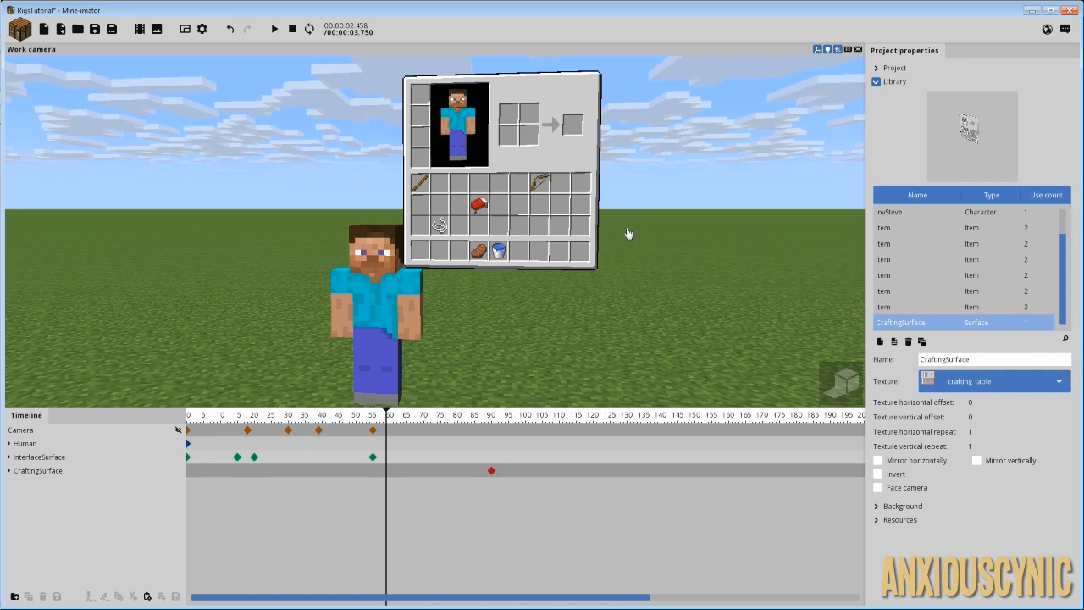
Step: Create a surface with its texture set to None on the open grass beside the existing inventory display
{"action": "left_click", "coordinate": [23, 32]}
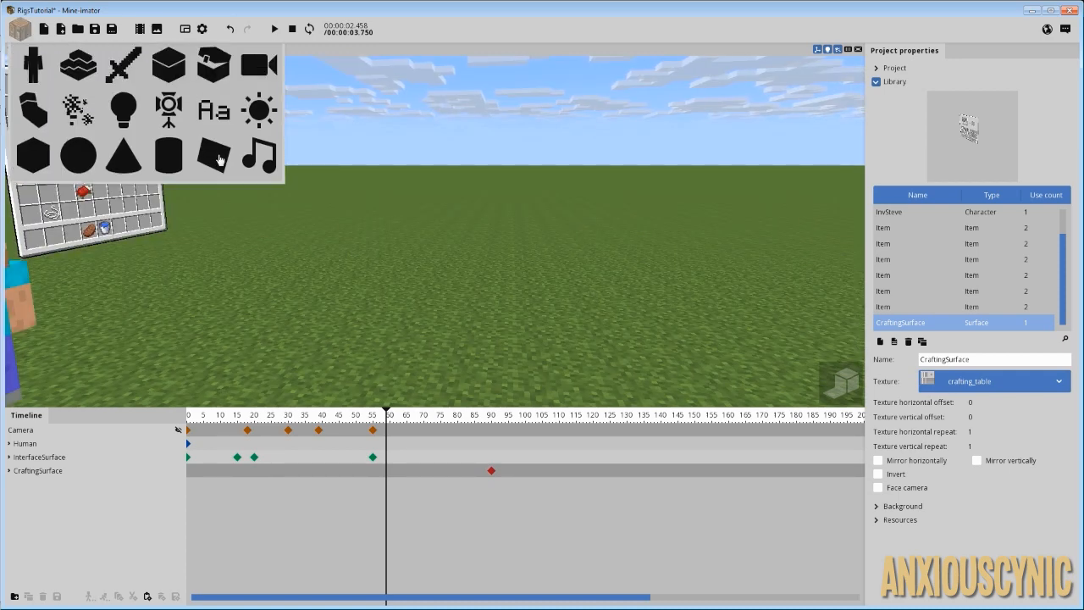
{"action": "left_click", "coordinate": [210, 161]}
{"action": "left_click", "coordinate": [398, 172]}
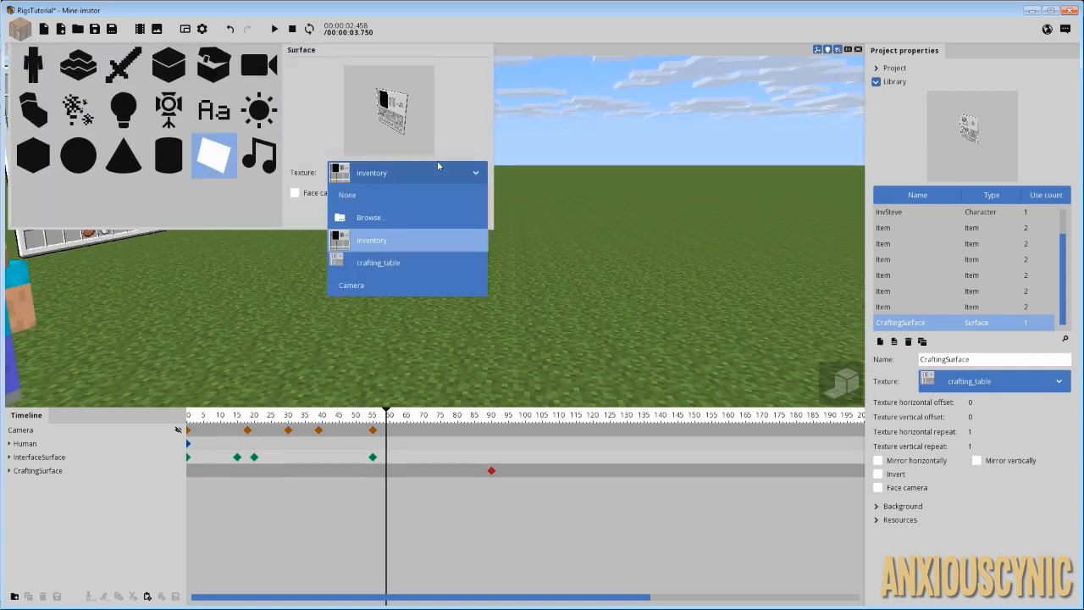
{"action": "left_click", "coordinate": [348, 195]}
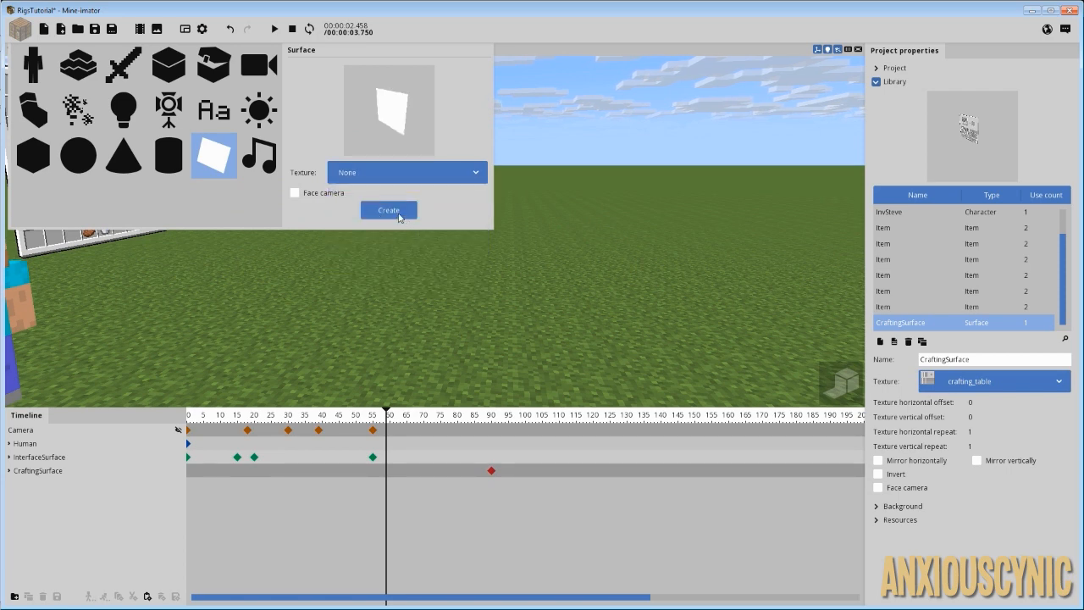
{"action": "left_click", "coordinate": [394, 211]}
Step: Select the new white surface and set its Z rotation to 180 degrees
{"action": "left_click", "coordinate": [435, 253]}
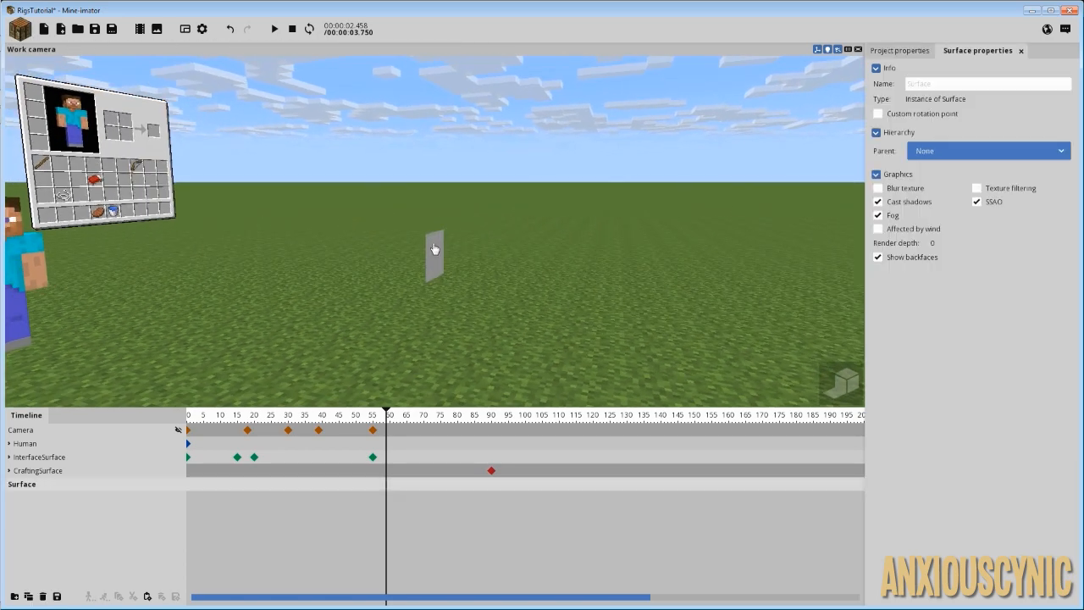
{"action": "left_click_drag", "start_coordinate": [385, 280], "coordinate": [240, 296]}
{"action": "left_click_drag", "start_coordinate": [854, 179], "coordinate": [854, 95]}
{"action": "right_click", "coordinate": [811, 187]}
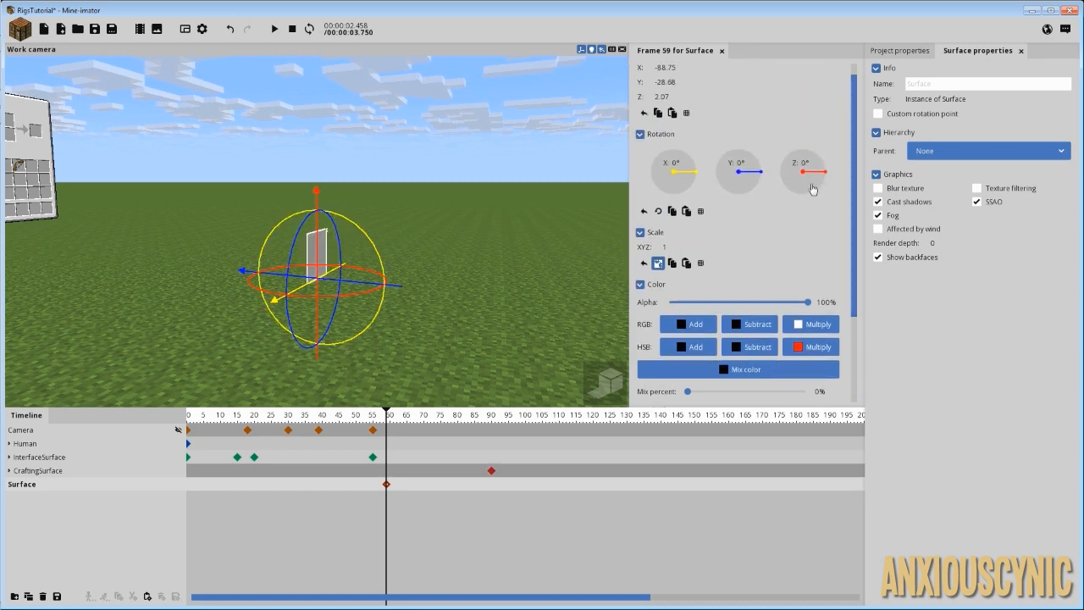
{"action": "mouse_move", "coordinate": [318, 270]}
{"action": "left_mouse_down"}
{"action": "mouse_move", "coordinate": [344, 271]}
{"action": "mouse_move", "coordinate": [307, 269]}
{"action": "left_mouse_up"}
{"action": "left_click", "coordinate": [803, 180]}
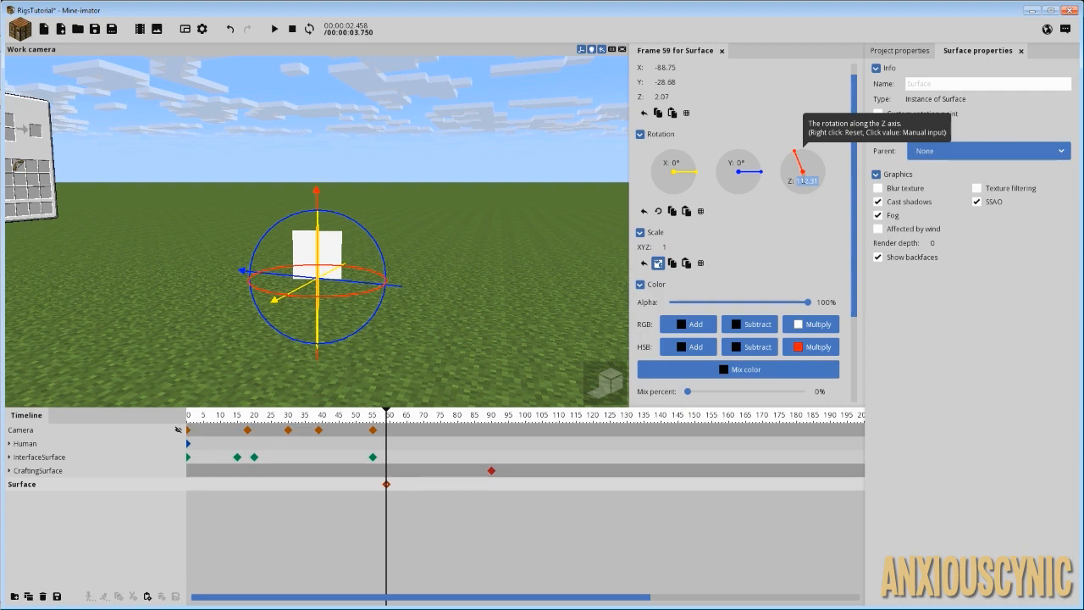
{"action": "type", "text": "180"}
{"action": "left_click_drag", "start_coordinate": [454, 230], "coordinate": [422, 145]}
{"action": "scroll", "coordinate": [418, 170], "scroll_direction": "up", "scroll_amount": 2}
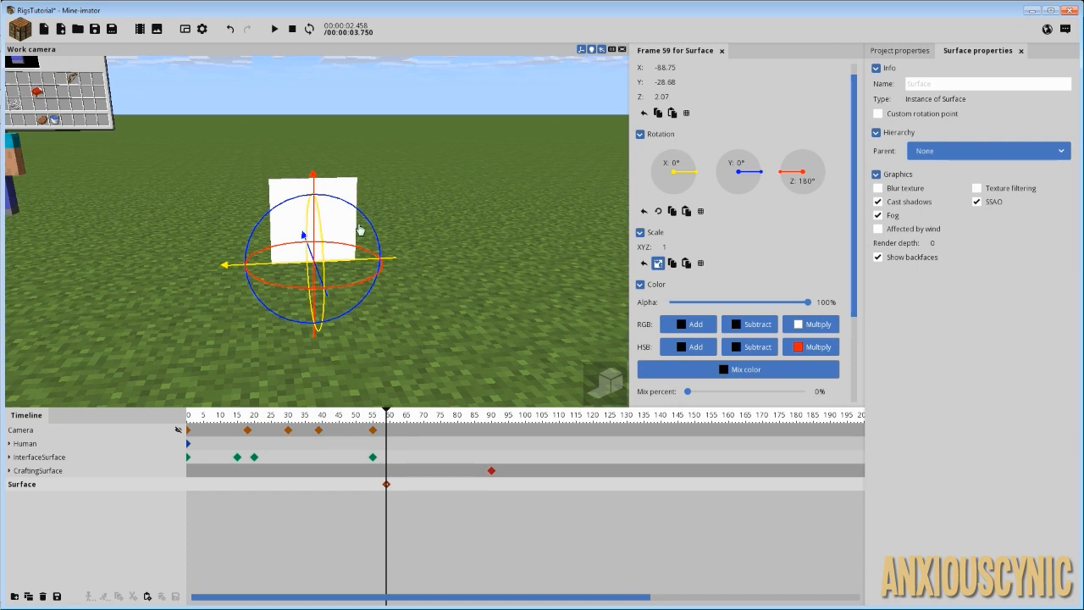
Step: Apply the inventory texture already in the project to the new Surface library entry
{"action": "left_click", "coordinate": [896, 51]}
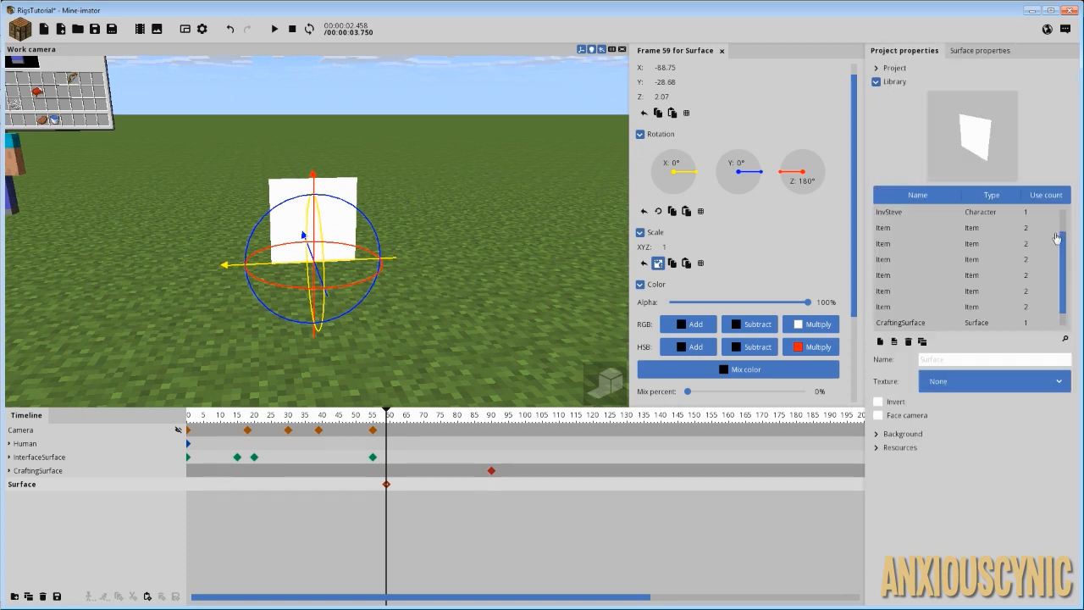
{"action": "scroll", "coordinate": [1059, 246], "scroll_direction": "down", "scroll_amount": 1}
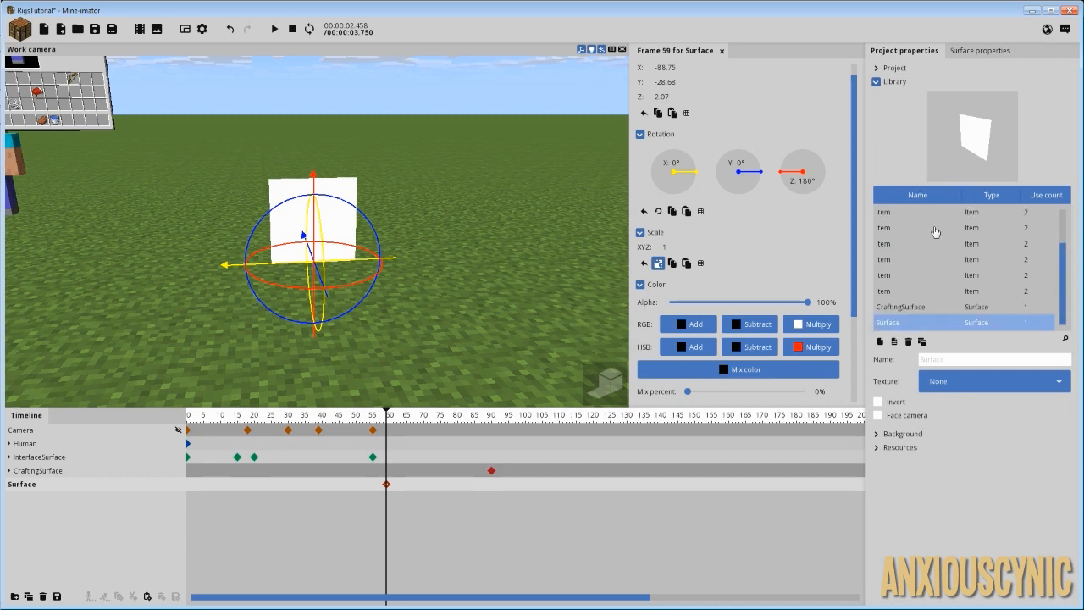
{"action": "left_click", "coordinate": [958, 385]}
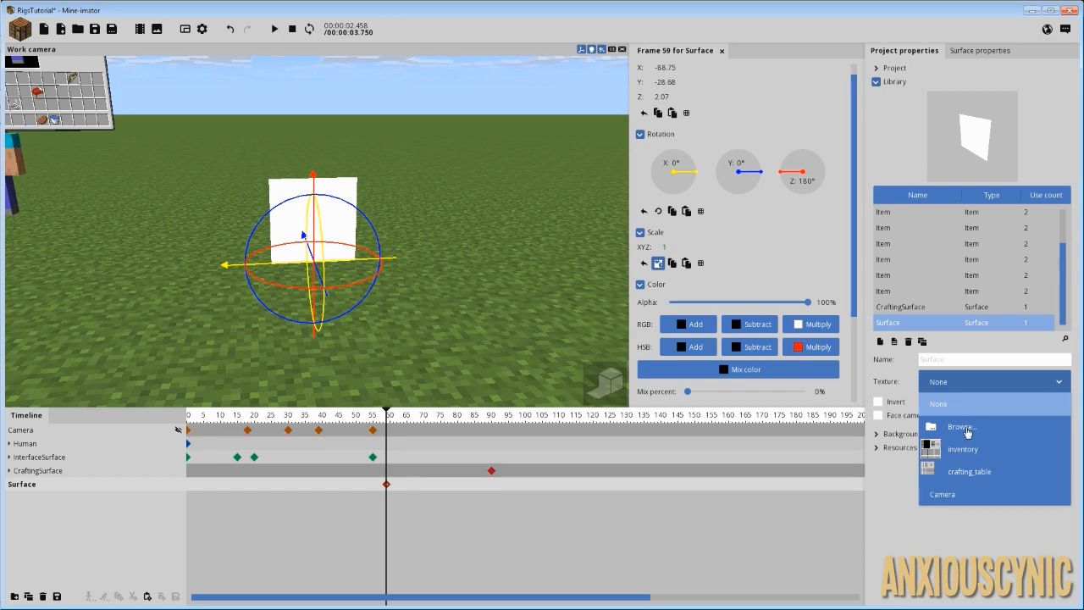
{"action": "left_click", "coordinate": [963, 427]}
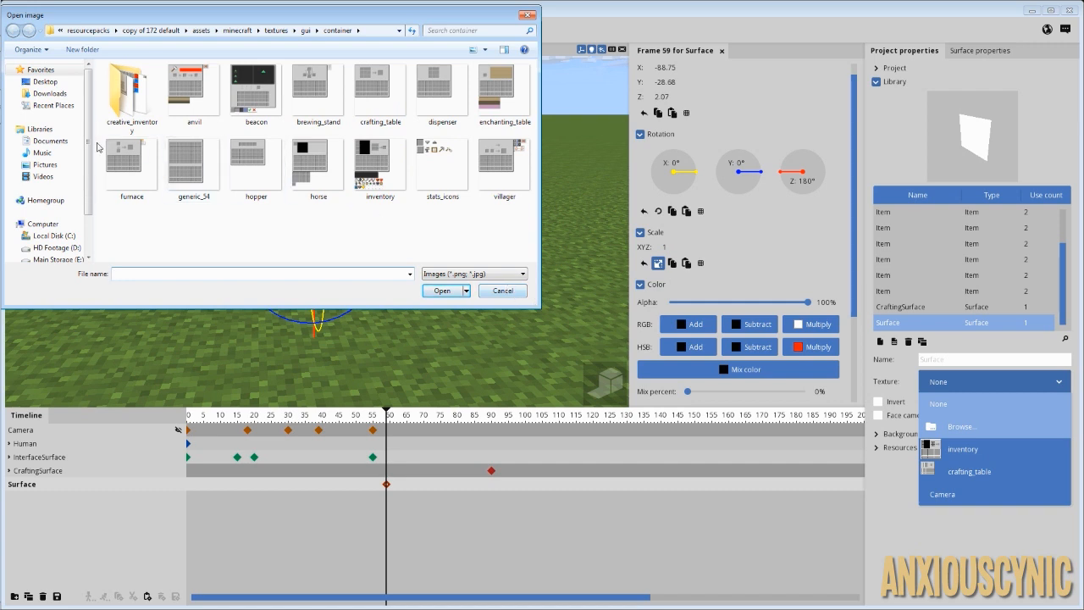
{"action": "left_click", "coordinate": [503, 290]}
{"action": "left_click", "coordinate": [949, 387]}
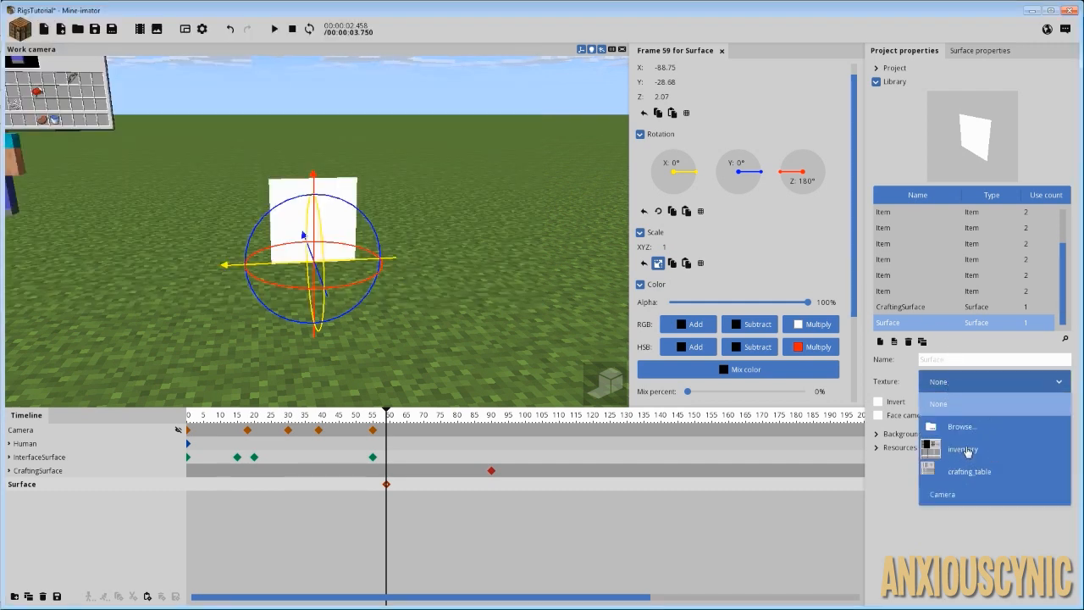
{"action": "left_click", "coordinate": [963, 450]}
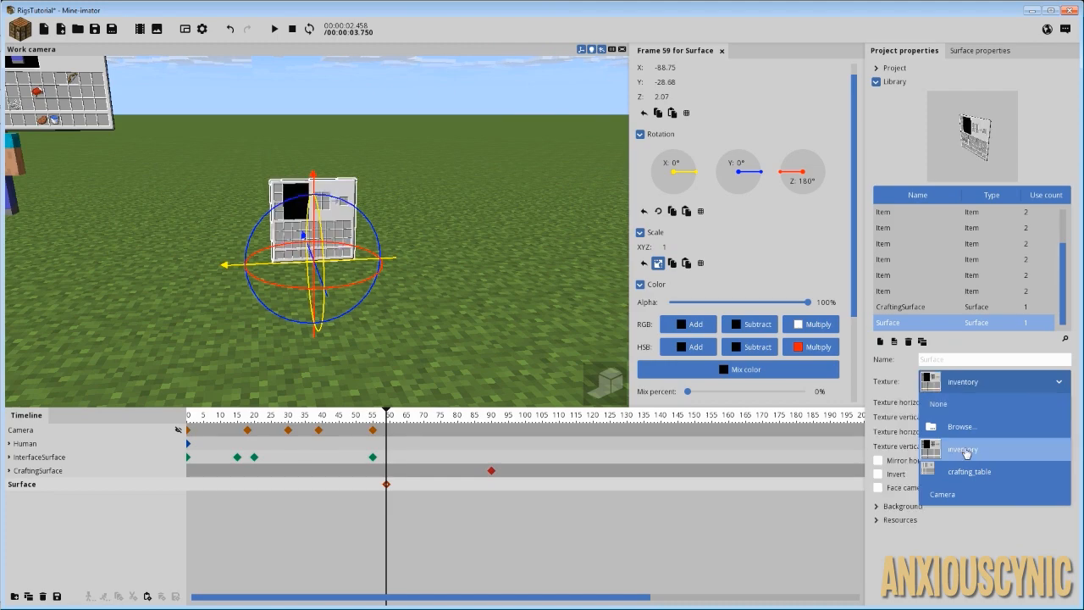
Step: Set the new inventory surface's uniform XYZ scale to 3.5
{"action": "scroll", "coordinate": [432, 220], "scroll_direction": "up", "scroll_amount": 3}
{"action": "scroll", "coordinate": [432, 221], "scroll_direction": "up", "scroll_amount": 2}
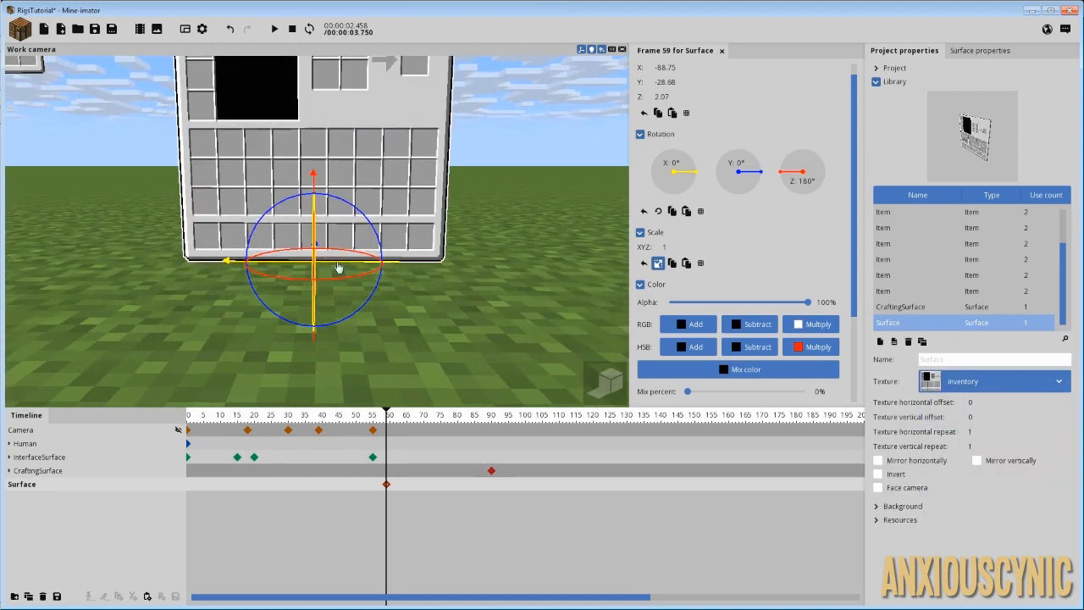
{"action": "left_click_drag", "start_coordinate": [492, 296], "coordinate": [432, 246]}
{"action": "left_click_drag", "start_coordinate": [488, 184], "coordinate": [451, 292]}
{"action": "left_click_drag", "start_coordinate": [568, 274], "coordinate": [670, 246]}
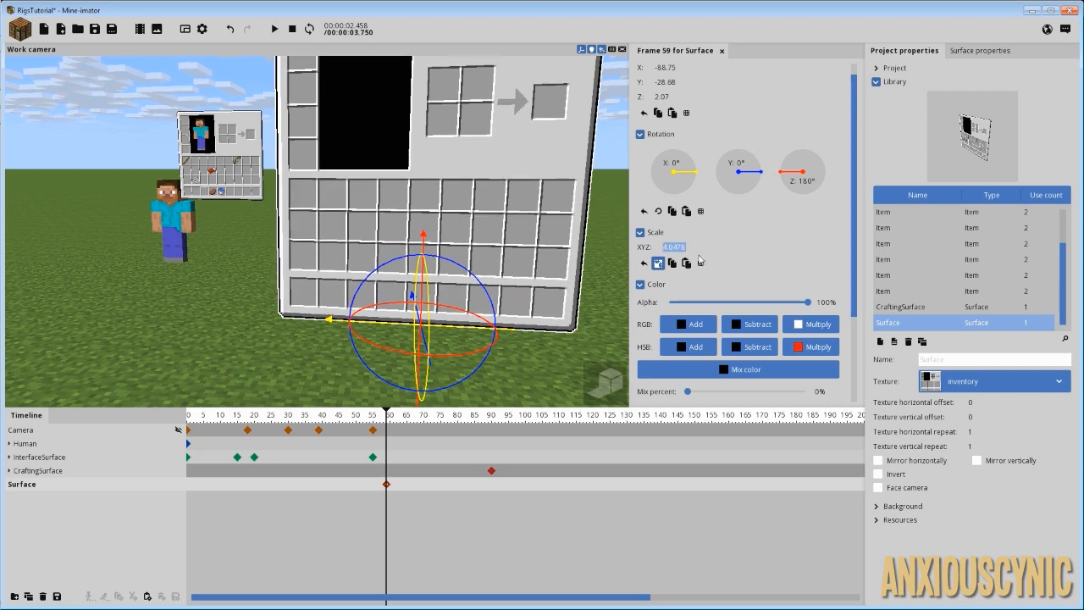
{"action": "type", "text": "3.5"}
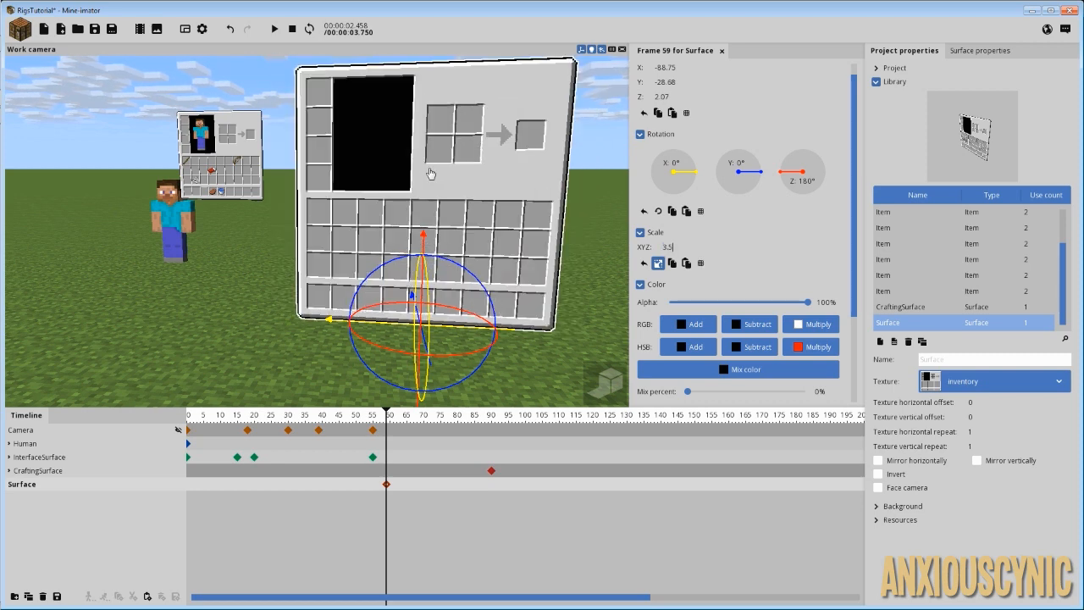
{"action": "right_click_drag", "start_coordinate": [428, 173], "coordinate": [466, 204]}
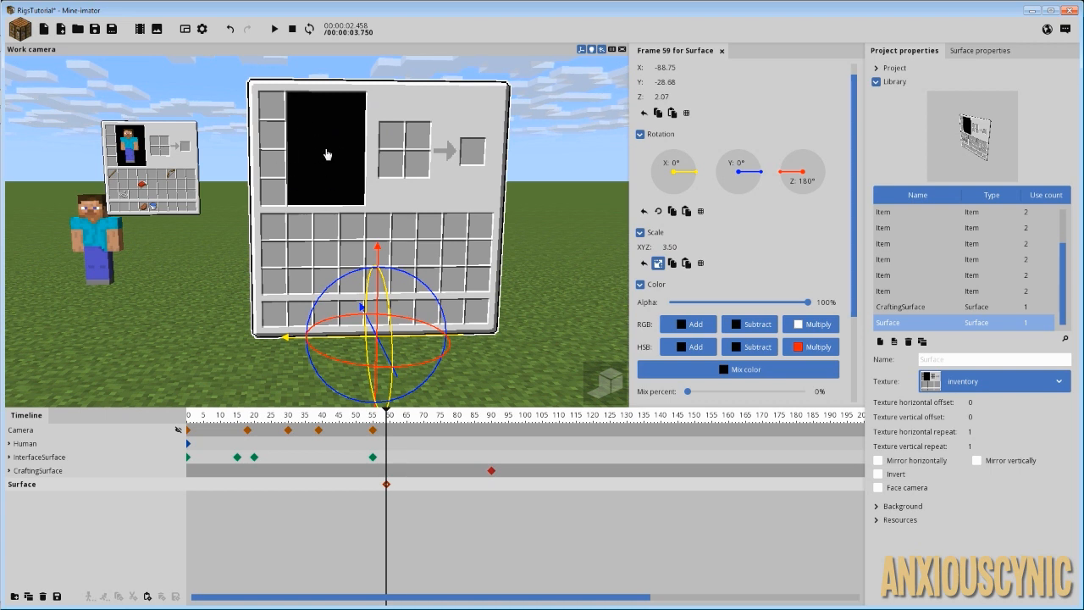
Step: Create a Human character with the Minecraft skin and parent it to the new inventory surface
{"action": "left_click", "coordinate": [21, 30]}
{"action": "left_click", "coordinate": [34, 68]}
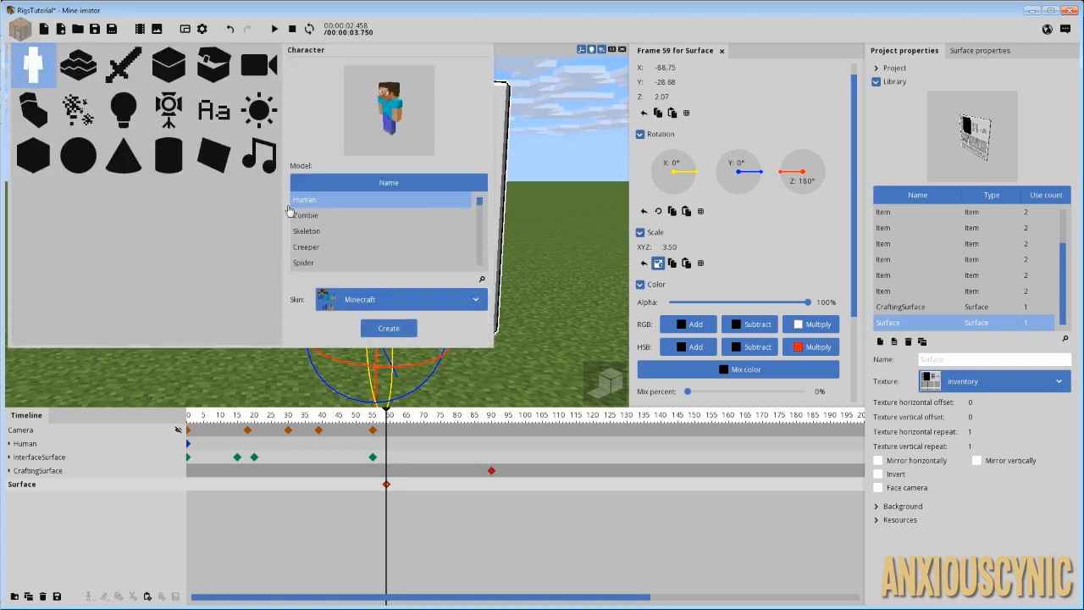
{"action": "left_click", "coordinate": [388, 328]}
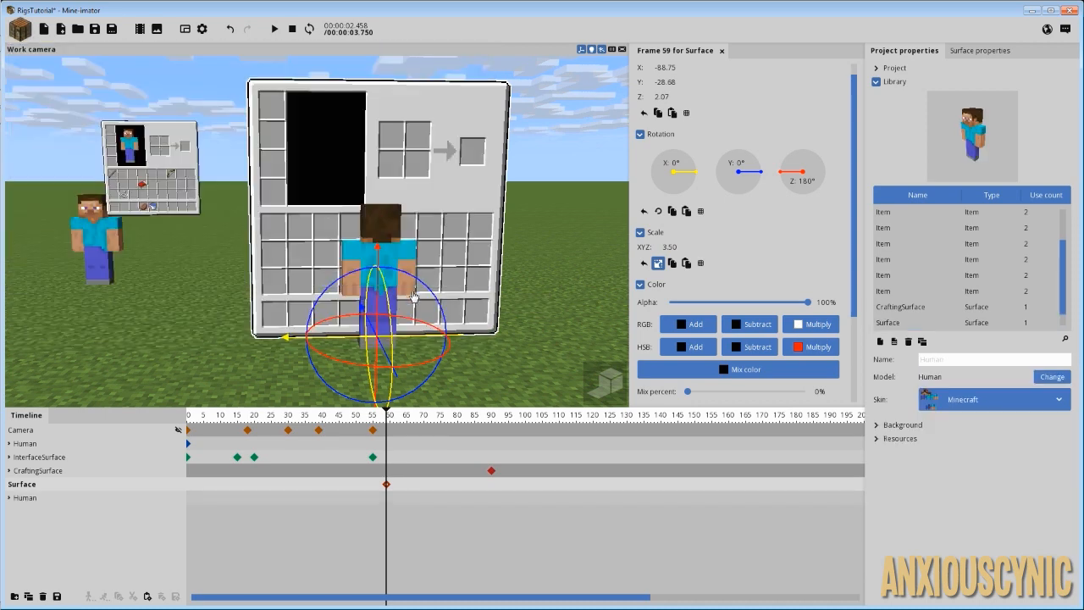
{"action": "left_click", "coordinate": [25, 498]}
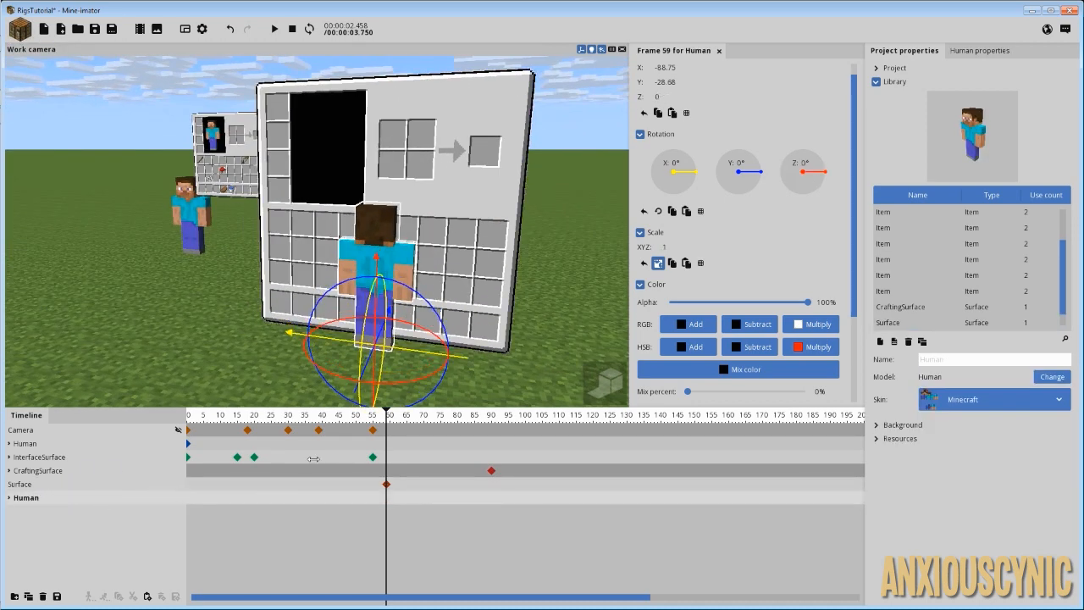
{"action": "left_click", "coordinate": [976, 52]}
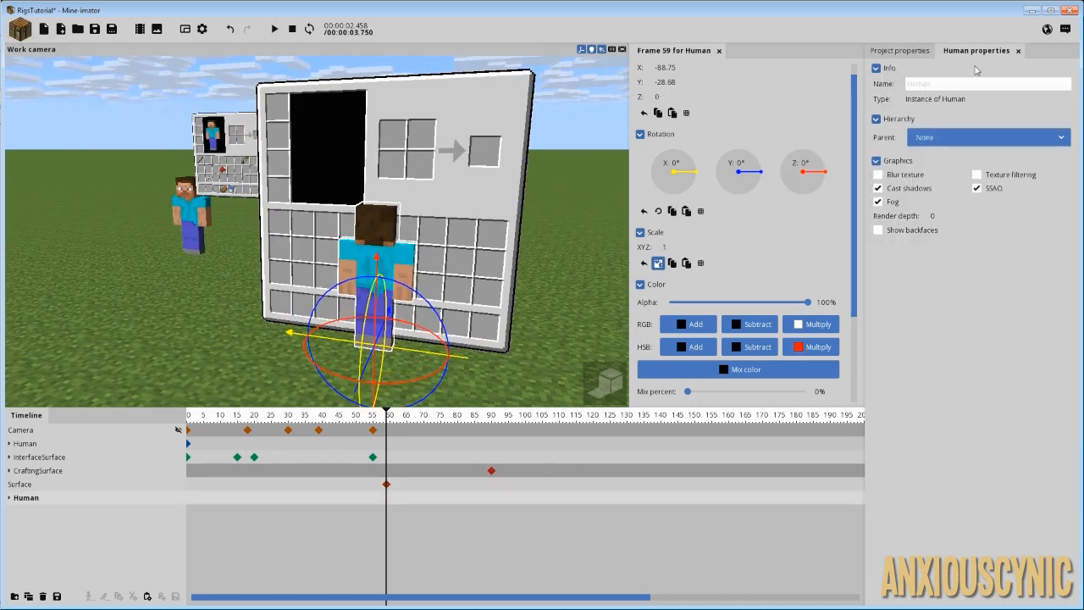
{"action": "left_click", "coordinate": [955, 138]}
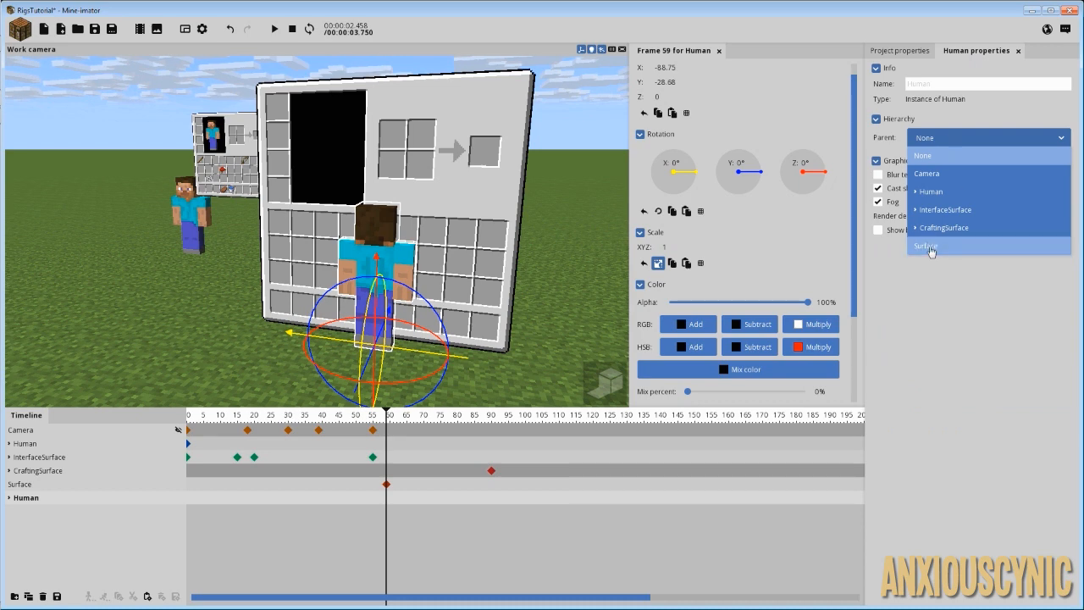
{"action": "left_click", "coordinate": [932, 245]}
Step: Rename the new Surface library entry as TutInvinentory
{"action": "left_click", "coordinate": [900, 50]}
{"action": "left_click", "coordinate": [974, 289]}
{"action": "scroll", "coordinate": [966, 288], "scroll_direction": "down", "scroll_amount": 1}
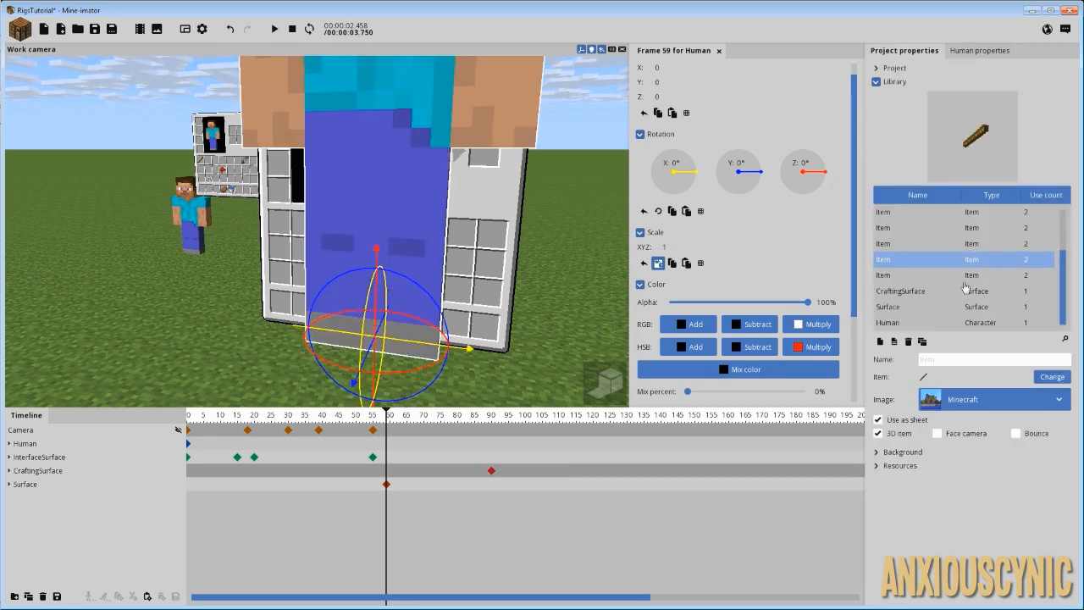
{"action": "left_click", "coordinate": [919, 307]}
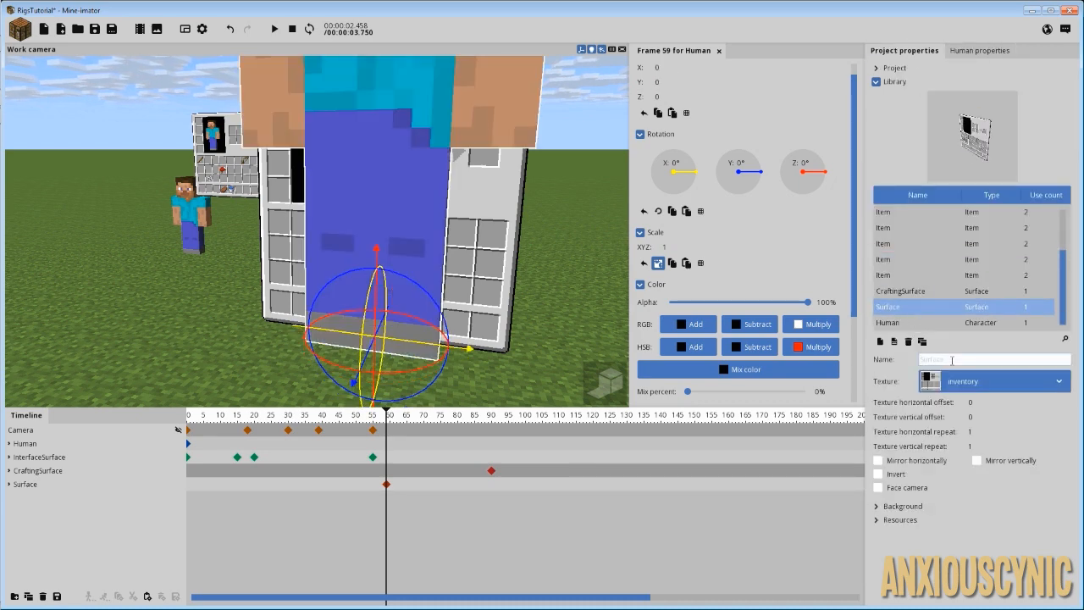
{"action": "type", "text": "TutInvinventory"}
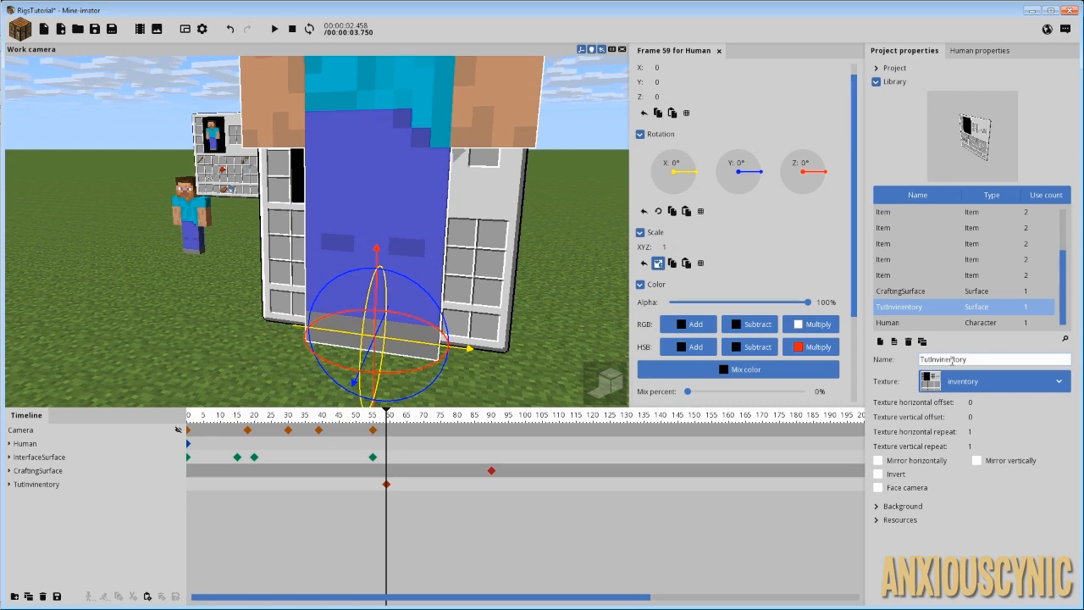
Step: Shrink the parented Human character to a uniform scale of about 0.17
{"action": "left_click", "coordinate": [924, 322]}
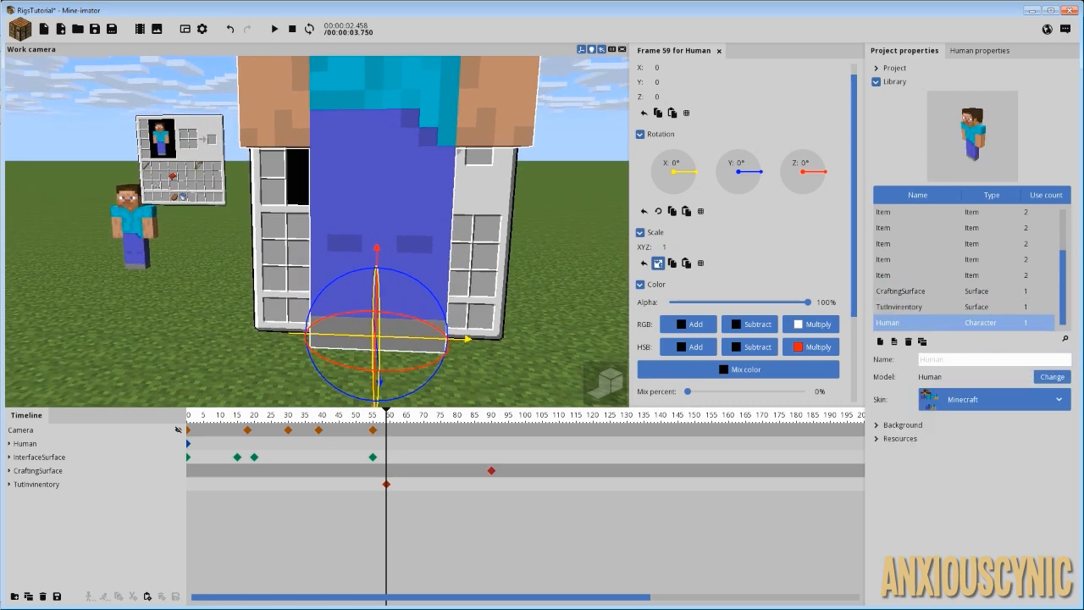
{"action": "left_click", "coordinate": [983, 52]}
{"action": "right_click_drag", "start_coordinate": [501, 195], "coordinate": [498, 139]}
{"action": "left_click_drag", "start_coordinate": [501, 195], "coordinate": [502, 233]}
{"action": "scroll", "coordinate": [490, 225], "scroll_direction": "down", "scroll_amount": 3}
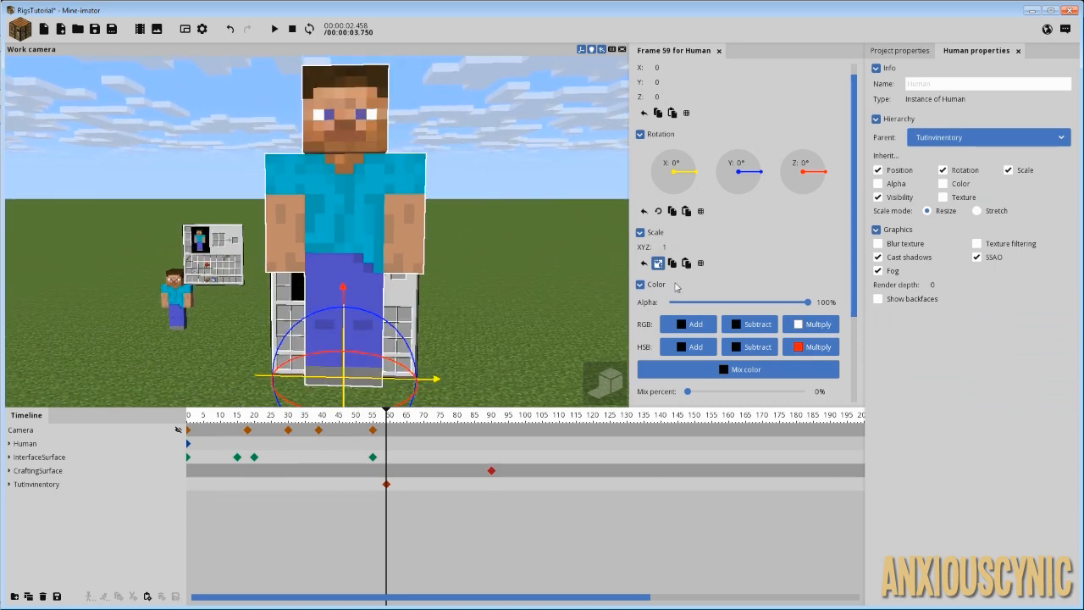
{"action": "scroll", "coordinate": [844, 195], "scroll_direction": "down", "scroll_amount": 3}
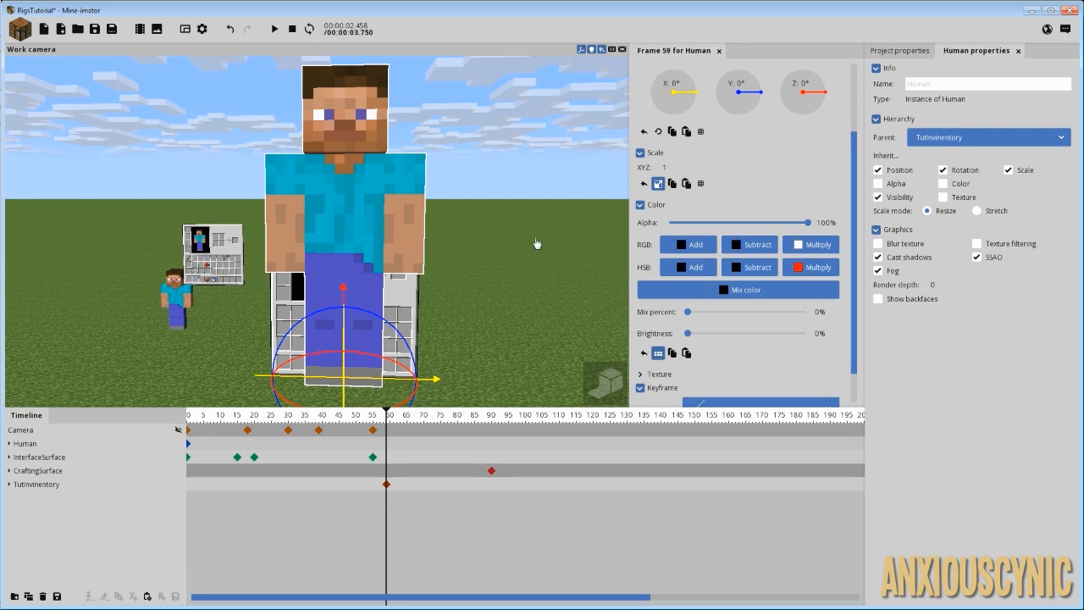
{"action": "left_click_drag", "start_coordinate": [668, 167], "coordinate": [621, 181]}
{"action": "scroll", "coordinate": [367, 243], "scroll_direction": "up", "scroll_amount": 5}
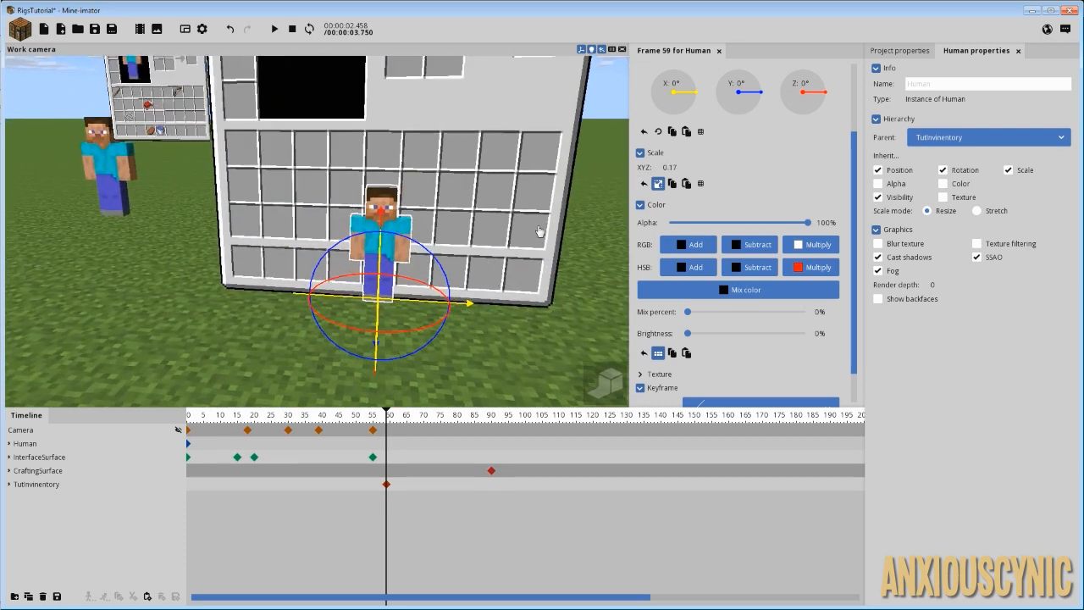
Step: Move the small Human up and sideways into the black character preview box of the inventory surface
{"action": "left_click_drag", "start_coordinate": [365, 245], "coordinate": [366, 83]}
{"action": "right_click_drag", "start_coordinate": [366, 83], "coordinate": [365, 166]}
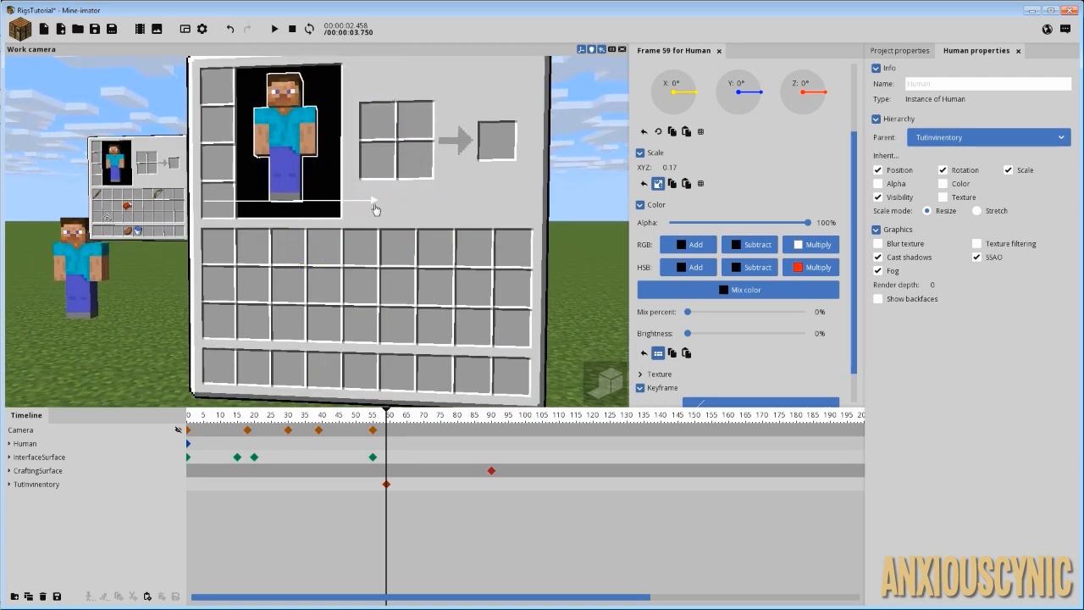
{"action": "middle_click_drag", "start_coordinate": [286, 131], "coordinate": [453, 178]}
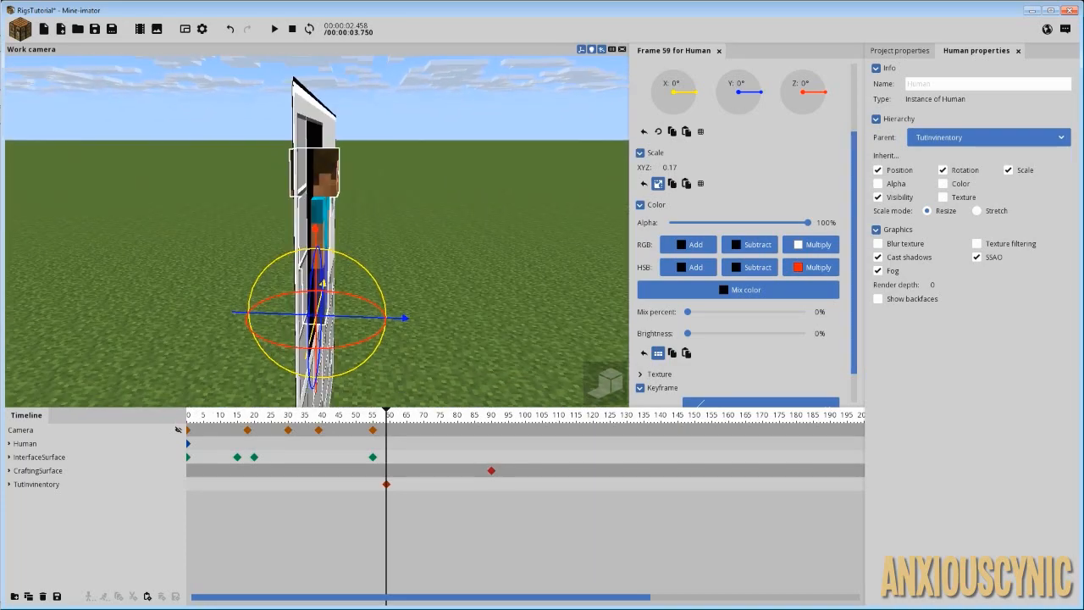
{"action": "left_click_drag", "start_coordinate": [453, 178], "coordinate": [356, 203]}
{"action": "middle_click_drag", "start_coordinate": [356, 203], "coordinate": [445, 203]}
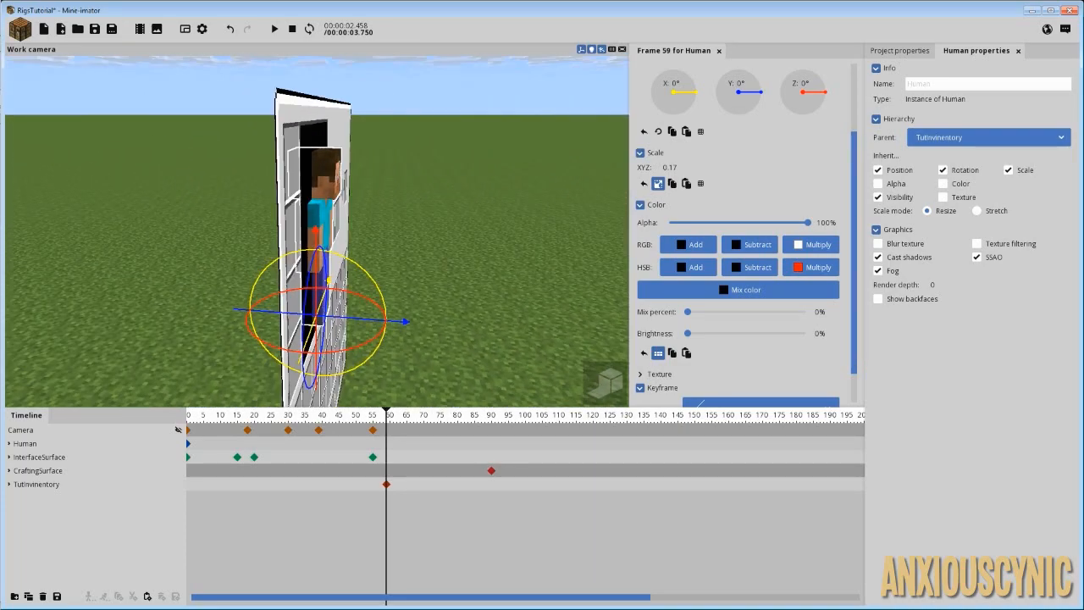
Step: Scale the small Human's axes separately and flatten it against the preview box with a Y scale of about 0.04
{"action": "left_click", "coordinate": [656, 183]}
{"action": "left_click", "coordinate": [662, 182]}
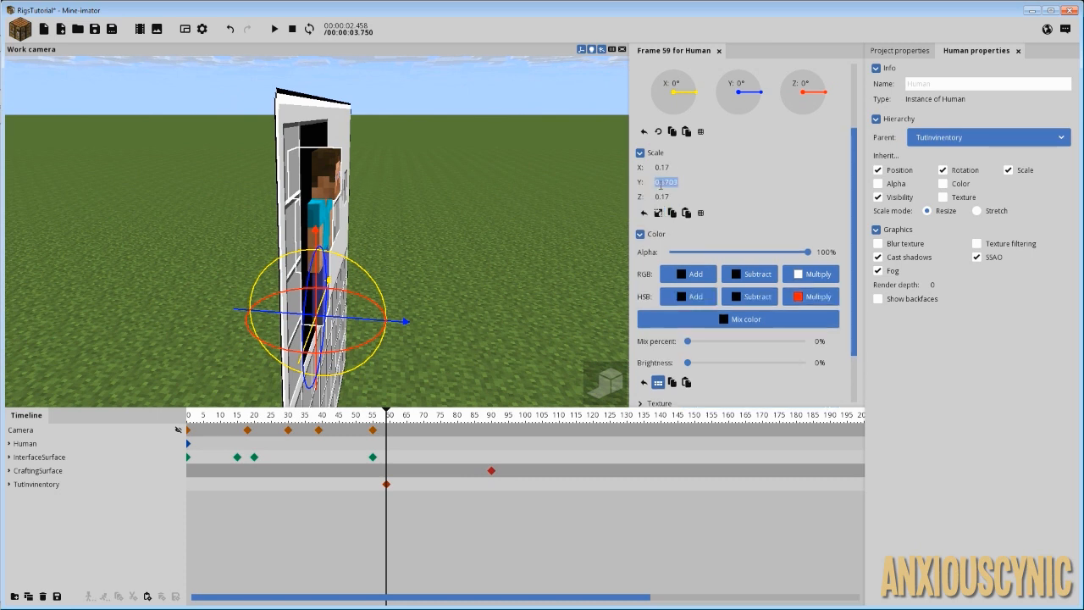
{"action": "type", "text": "0.170"}
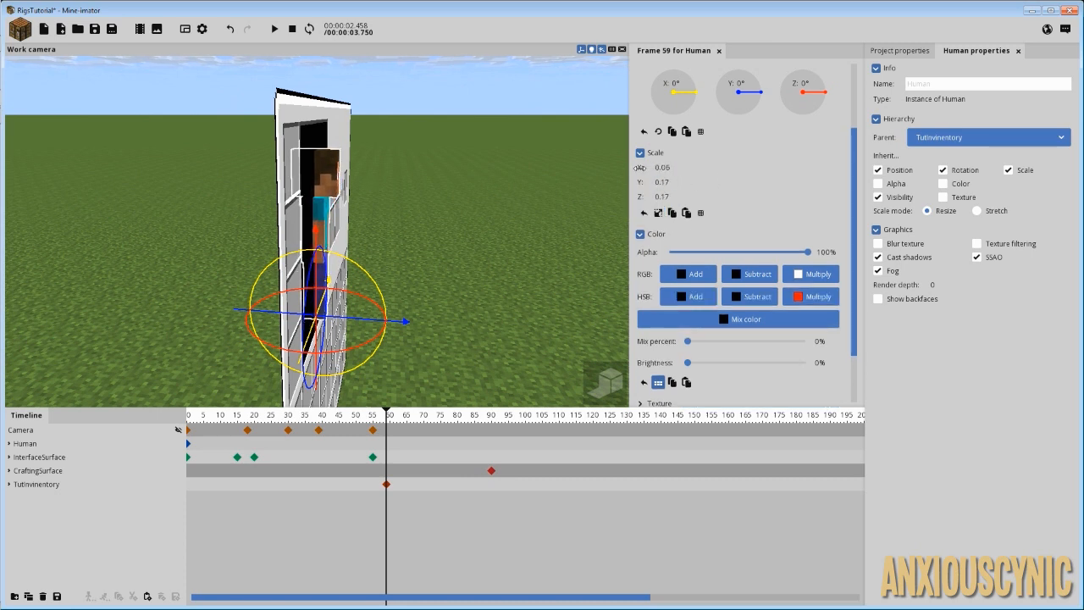
{"action": "key", "text": "ctrl+z"}
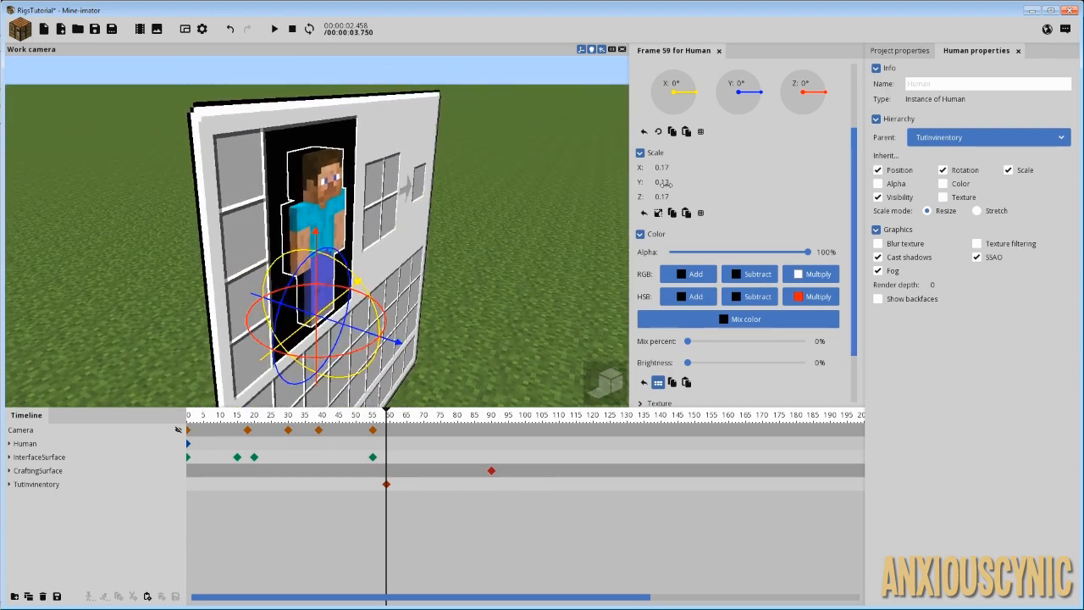
{"action": "left_click_drag", "start_coordinate": [426, 207], "coordinate": [474, 229]}
{"action": "left_click_drag", "start_coordinate": [346, 321], "coordinate": [342, 324]}
{"action": "left_click_drag", "start_coordinate": [498, 244], "coordinate": [317, 216]}
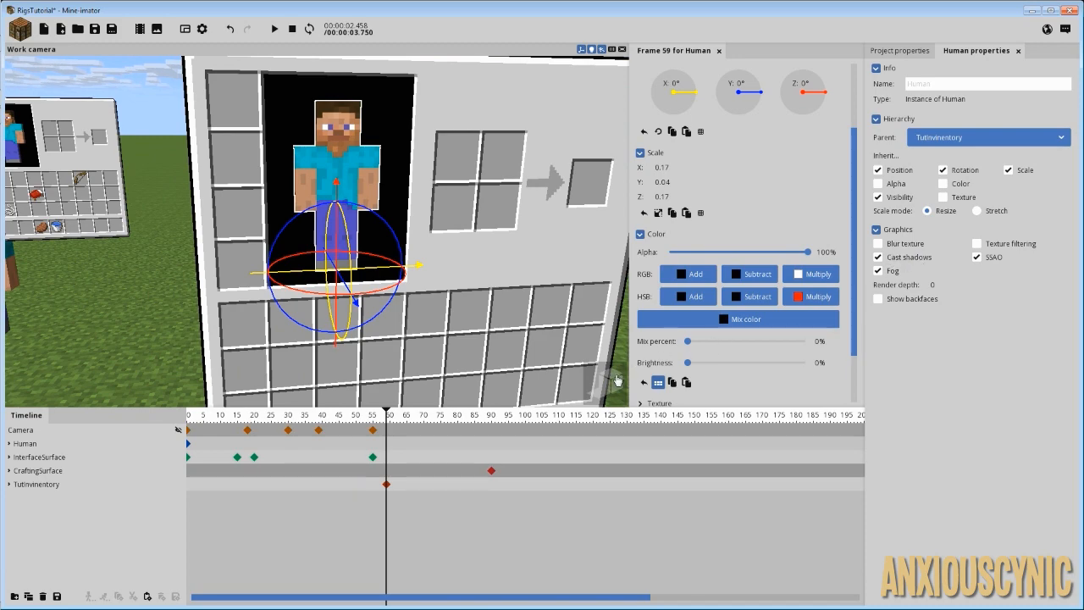
Step: Turn off shadow casting for the small Human, checking it in the rendered view, and save the project
{"action": "left_click_drag", "start_coordinate": [616, 382], "coordinate": [448, 222]}
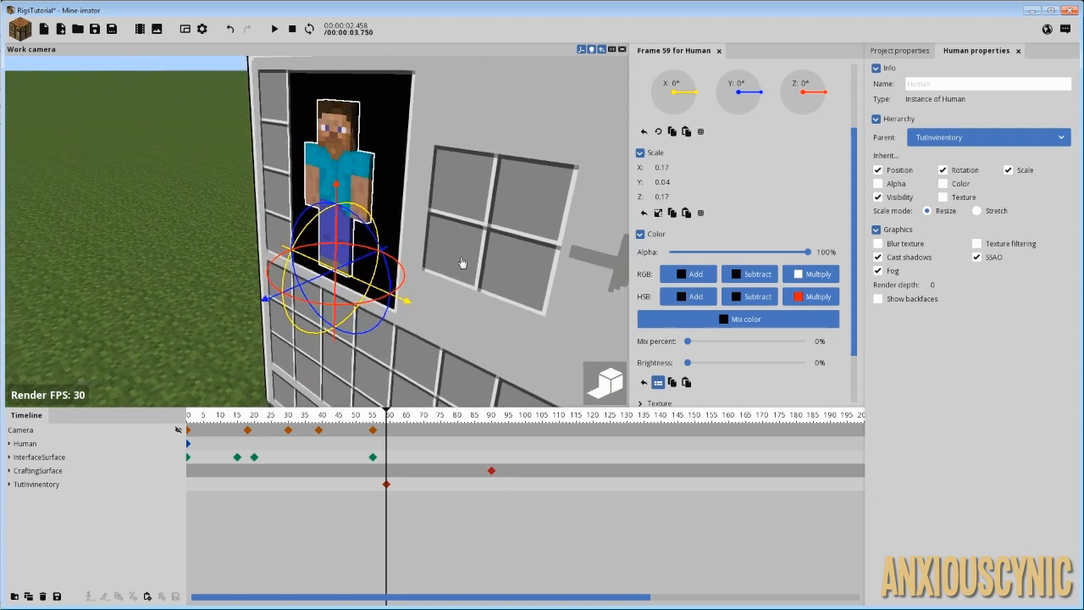
{"action": "left_click", "coordinate": [909, 259]}
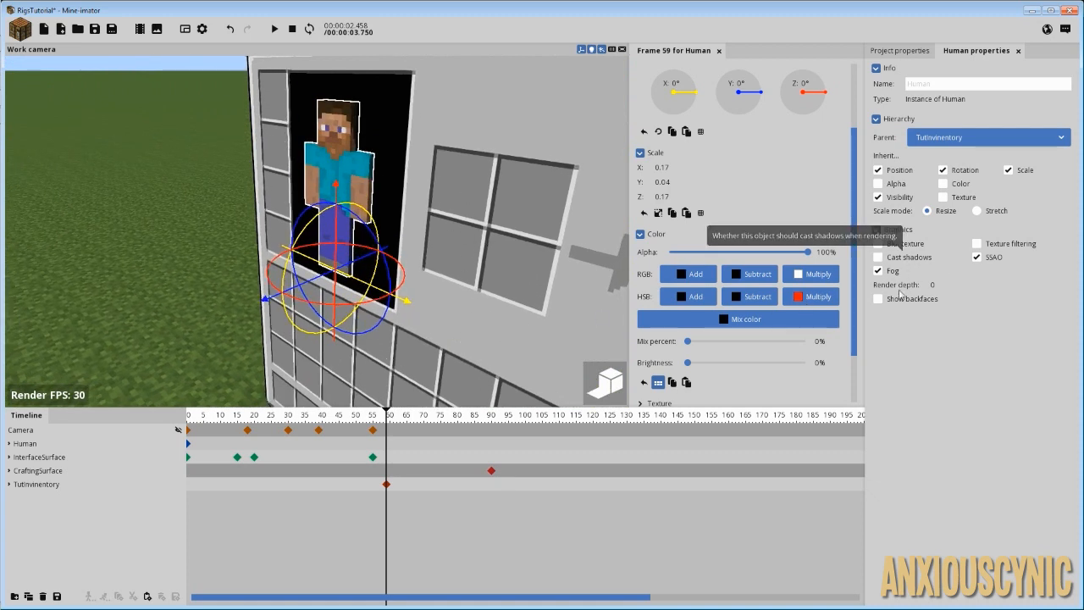
{"action": "key", "text": "ctrl+s"}
{"action": "left_click", "coordinate": [599, 389]}
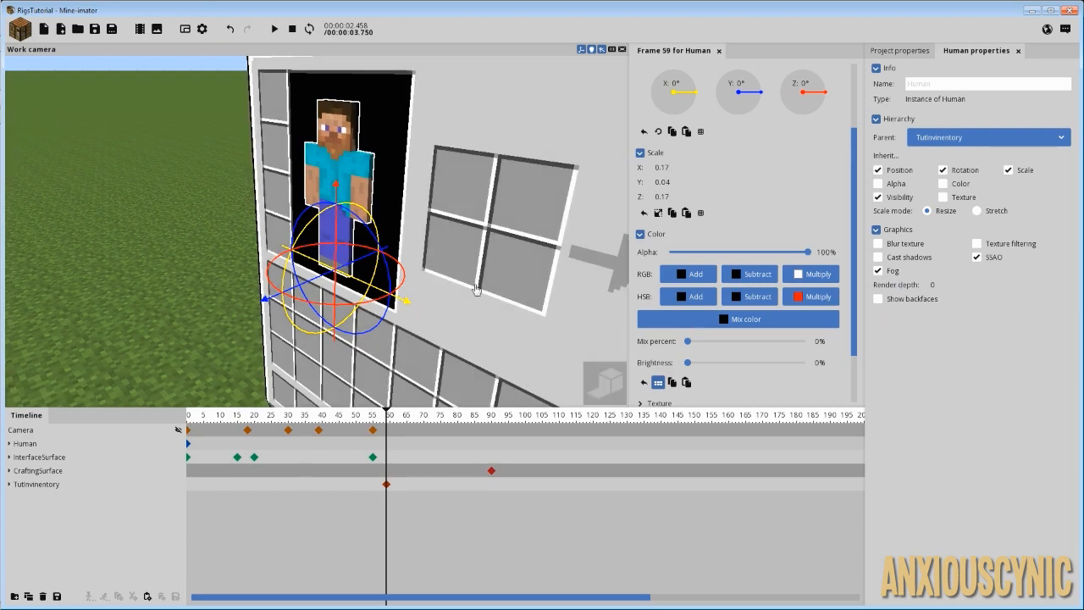
Step: Select the TutInvinentory surface and raise its brightness to 100%
{"action": "left_click_drag", "start_coordinate": [480, 272], "coordinate": [364, 202]}
{"action": "left_click", "coordinate": [371, 174]}
{"action": "left_click_drag", "start_coordinate": [459, 270], "coordinate": [489, 279]}
{"action": "left_click_drag", "start_coordinate": [689, 363], "coordinate": [836, 380]}
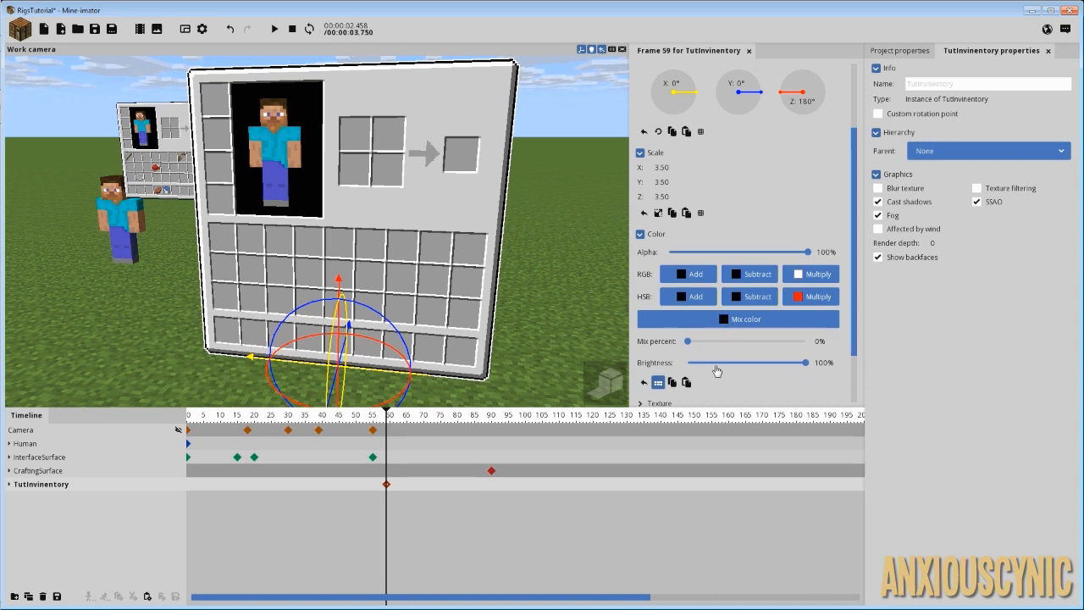
{"action": "left_click_drag", "start_coordinate": [717, 370], "coordinate": [904, 367]}
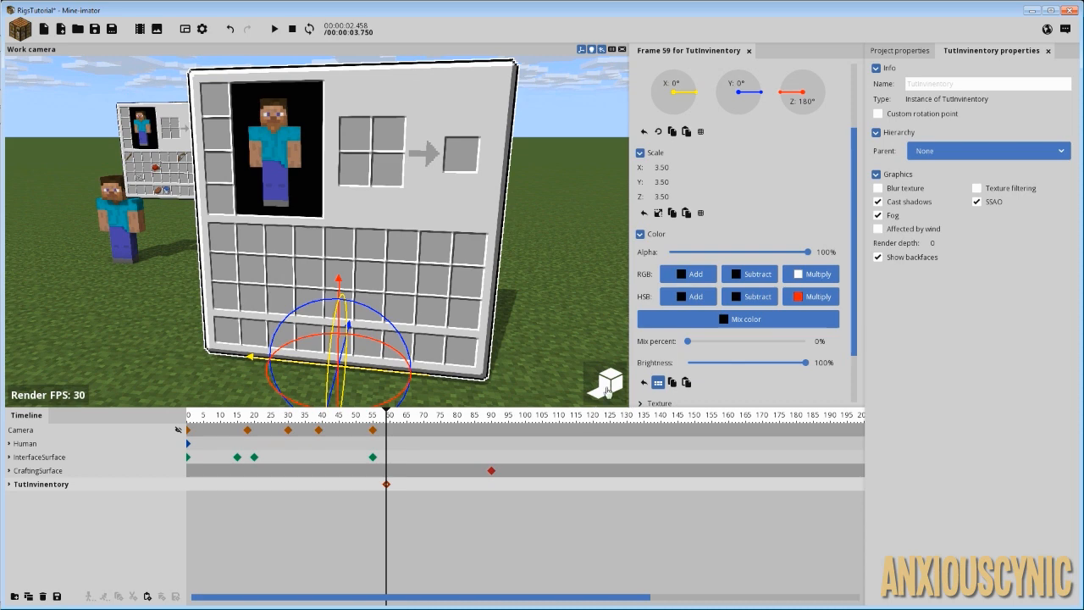
Step: Set the brightness of the Human under TutInvinentory to 50% and save the project
{"action": "mouse_move", "coordinate": [474, 227]}
{"action": "left_mouse_down"}
{"action": "mouse_move", "coordinate": [467, 219]}
{"action": "mouse_move", "coordinate": [474, 227]}
{"action": "left_mouse_up"}
{"action": "right_click_drag", "start_coordinate": [484, 219], "coordinate": [484, 219]}
{"action": "left_click_drag", "start_coordinate": [470, 204], "coordinate": [350, 156]}
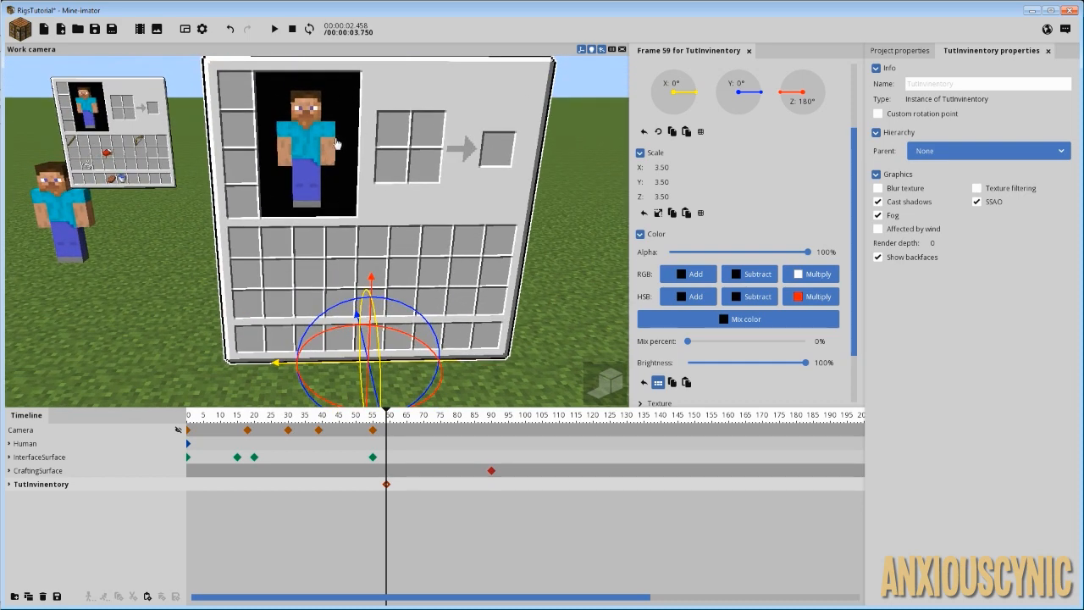
{"action": "left_click", "coordinate": [10, 484]}
{"action": "left_click", "coordinate": [50, 500]}
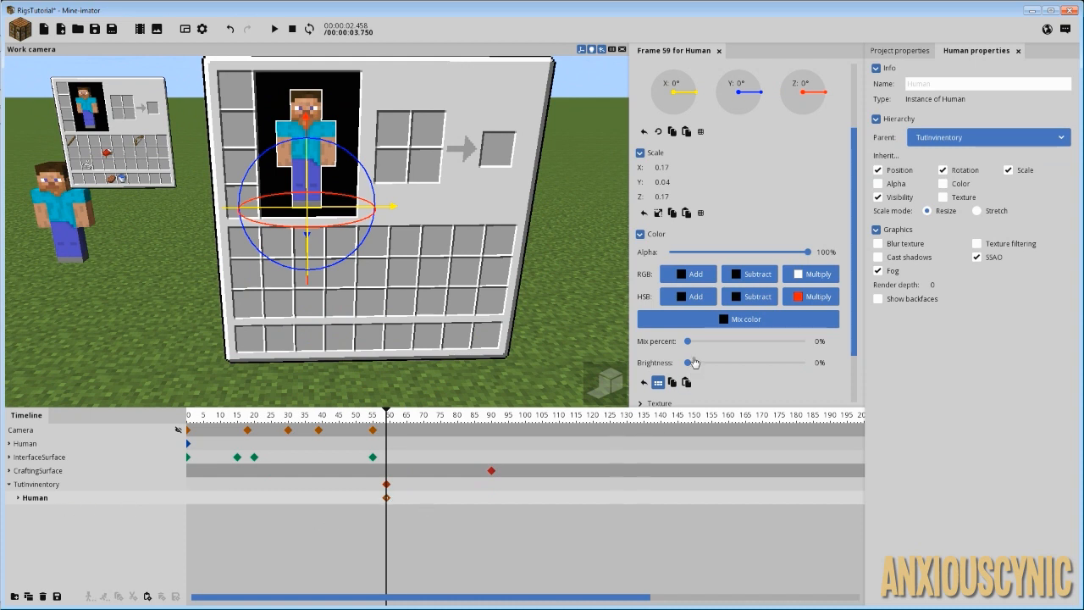
{"action": "key", "text": "ctrl+s"}
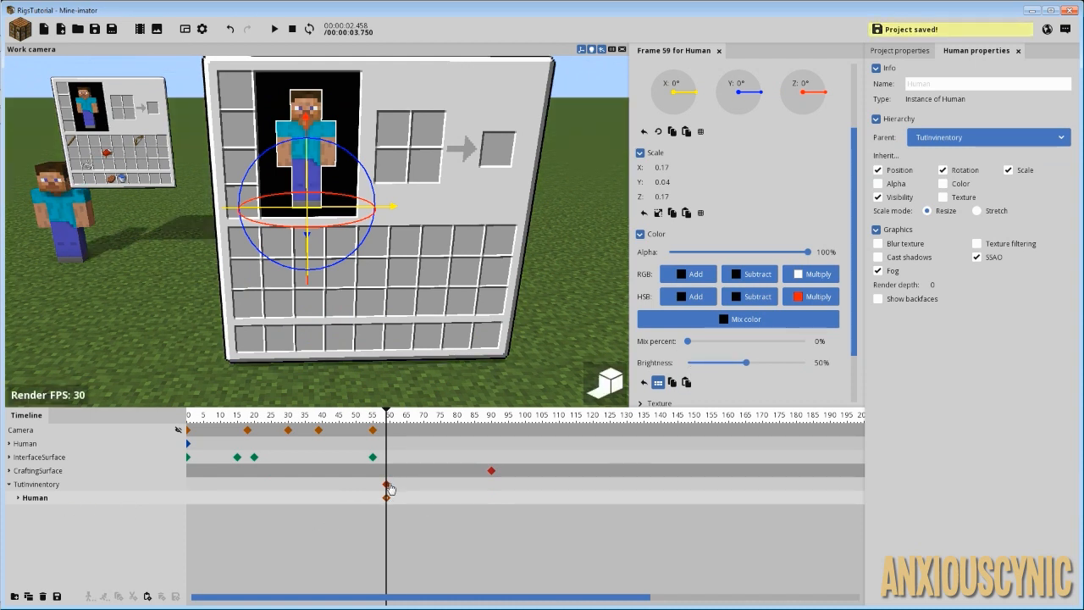
Step: Create a 3D item from the Minecraft item sheet using the orange leather icon
{"action": "left_click", "coordinate": [20, 30]}
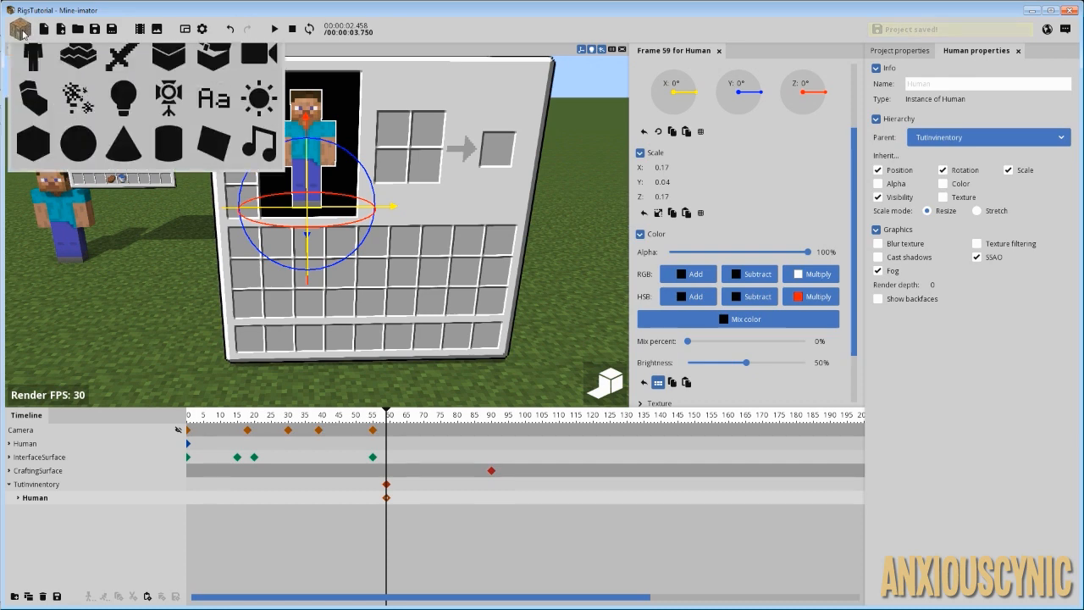
{"action": "left_click", "coordinate": [118, 70]}
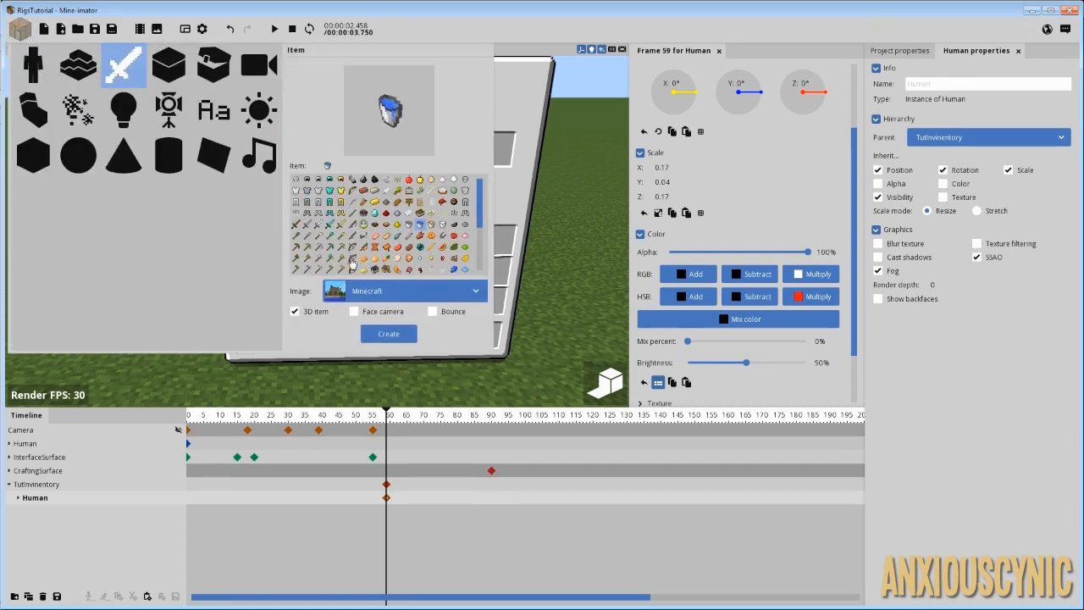
{"action": "left_click", "coordinate": [352, 258]}
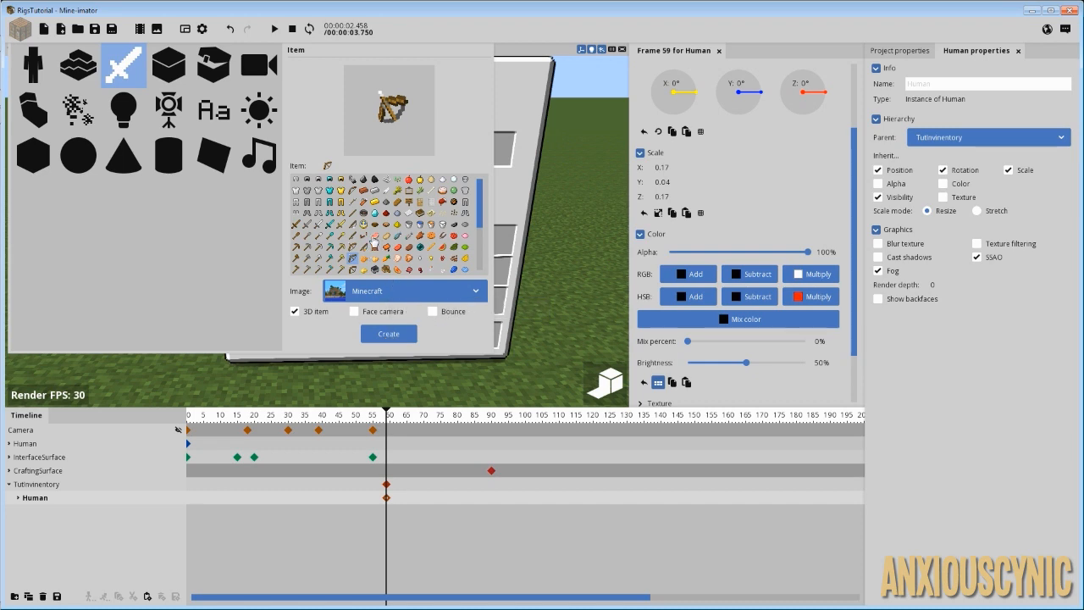
{"action": "left_click", "coordinate": [374, 247]}
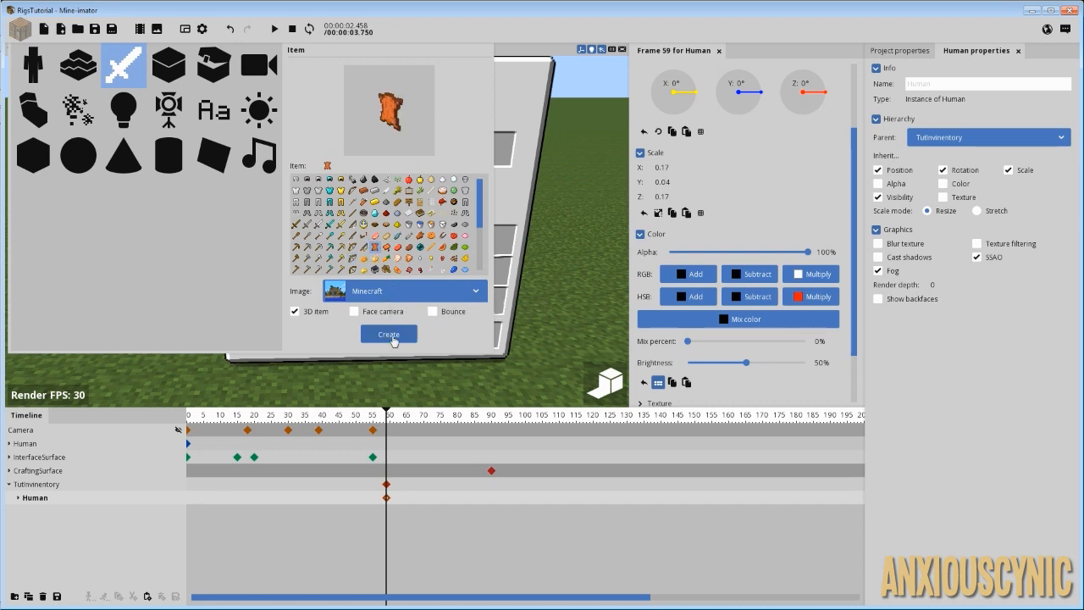
{"action": "left_click", "coordinate": [389, 335]}
{"action": "left_click", "coordinate": [31, 513]}
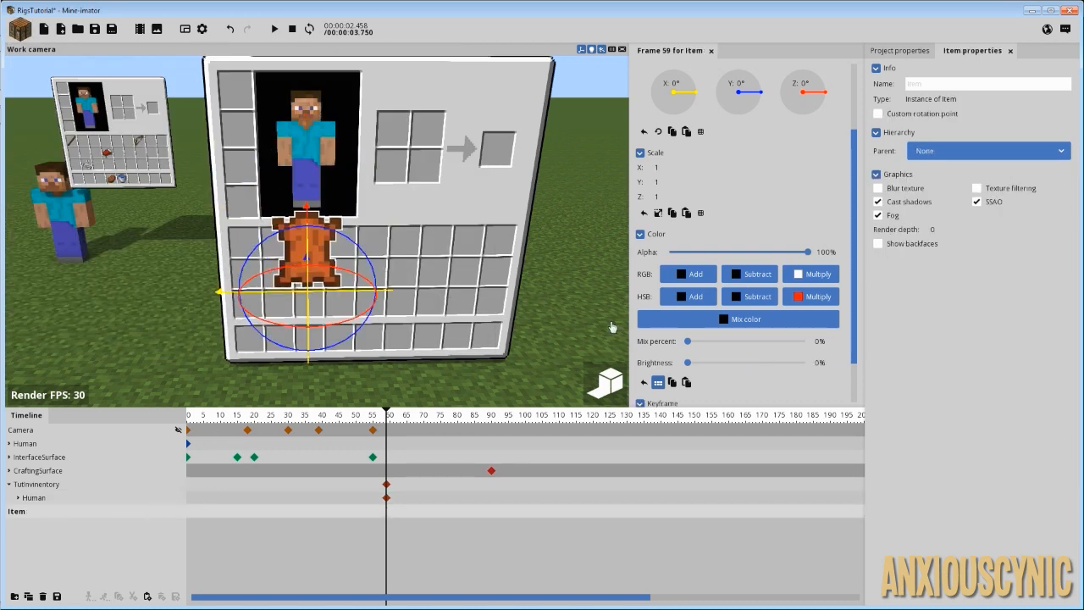
Step: Parent the new leather item to the TutInvinentory surface
{"action": "left_click", "coordinate": [906, 51]}
{"action": "scroll", "coordinate": [1030, 314], "scroll_direction": "down", "scroll_amount": 1}
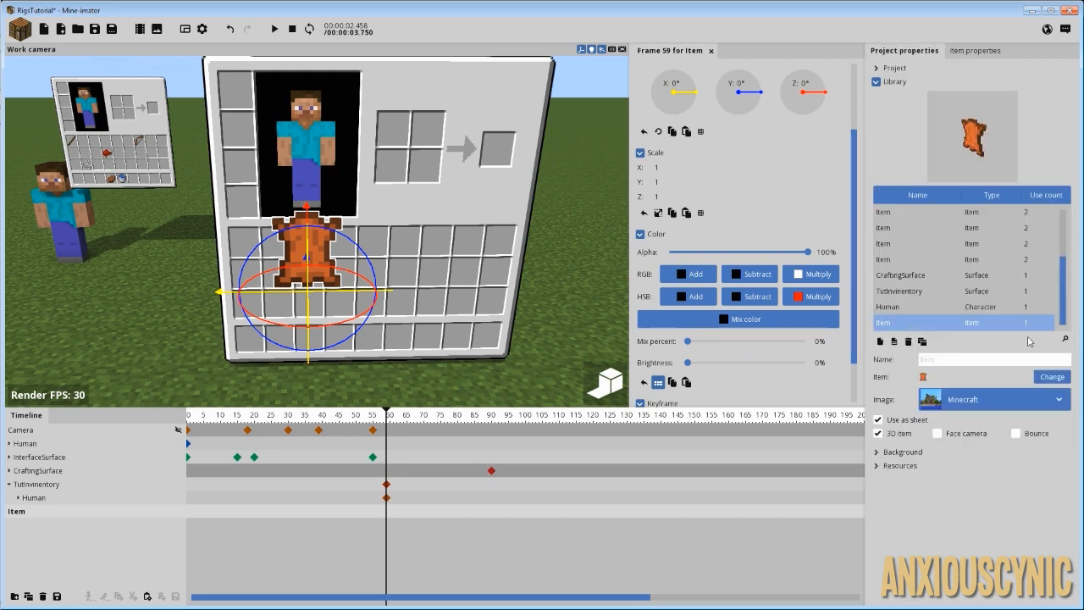
{"action": "left_click", "coordinate": [974, 51]}
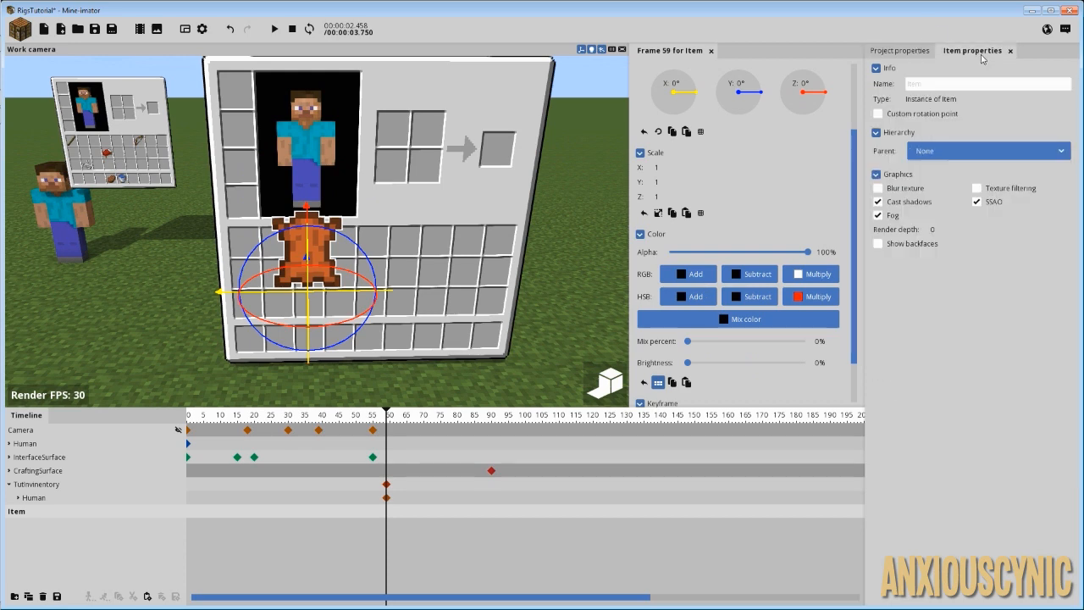
{"action": "left_click", "coordinate": [948, 153]}
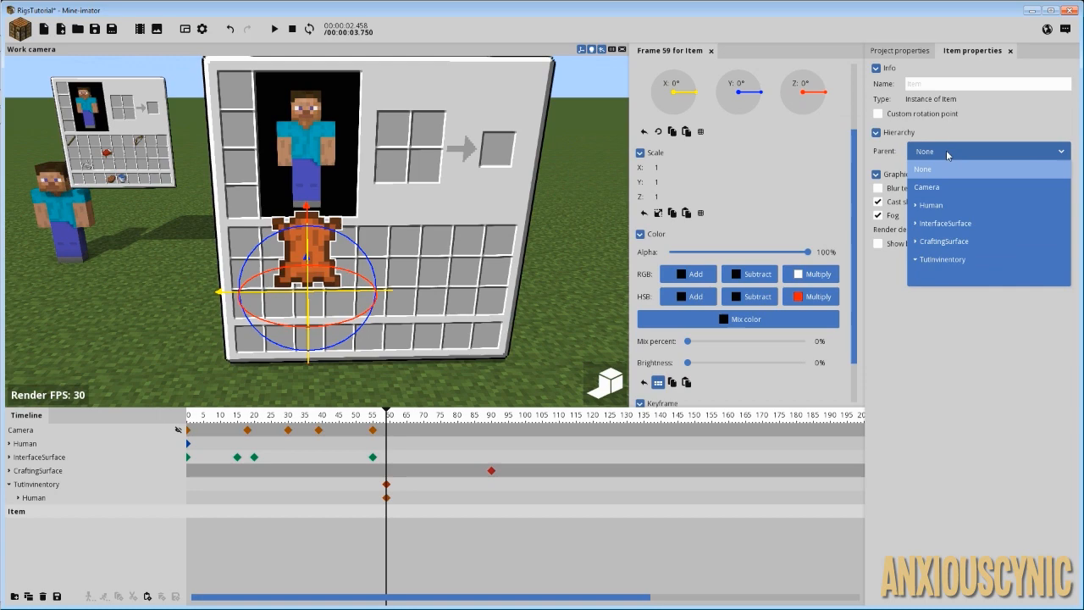
{"action": "left_click", "coordinate": [942, 260]}
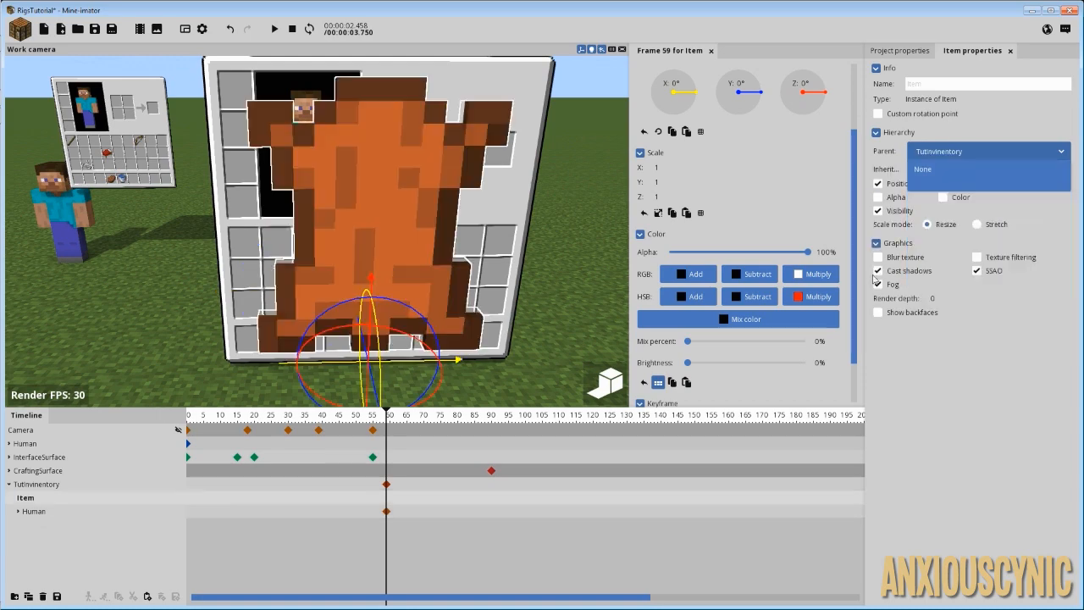
Step: Shrink the leather item to a uniform scale of 0.1 and raise it into the middle slot of the inventory's lowest row
{"action": "middle_click_drag", "start_coordinate": [520, 234], "coordinate": [593, 237]}
{"action": "left_click_drag", "start_coordinate": [508, 237], "coordinate": [584, 236]}
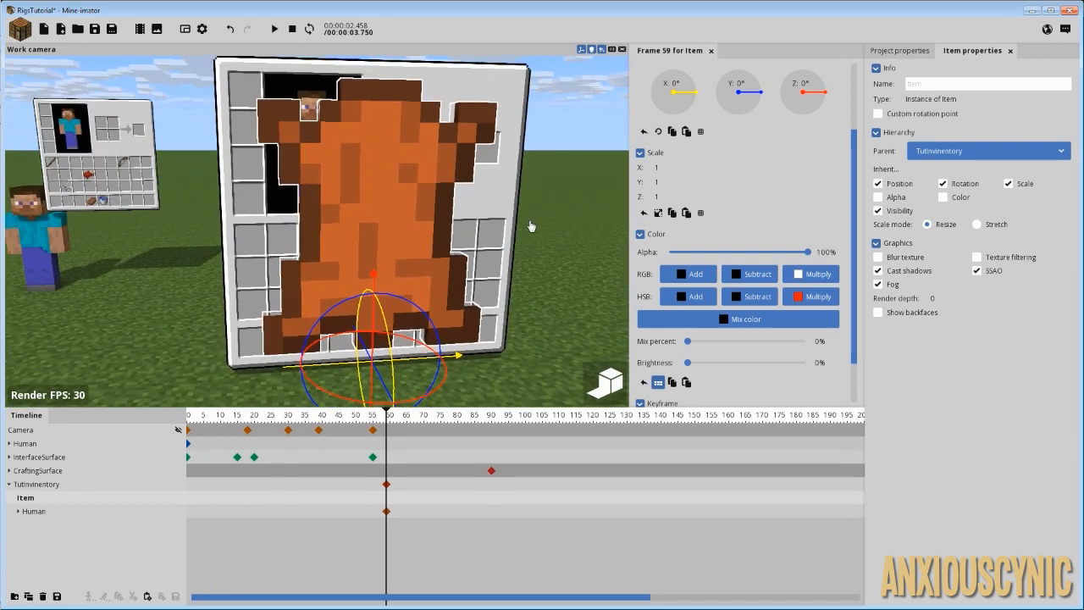
{"action": "left_click", "coordinate": [1008, 183]}
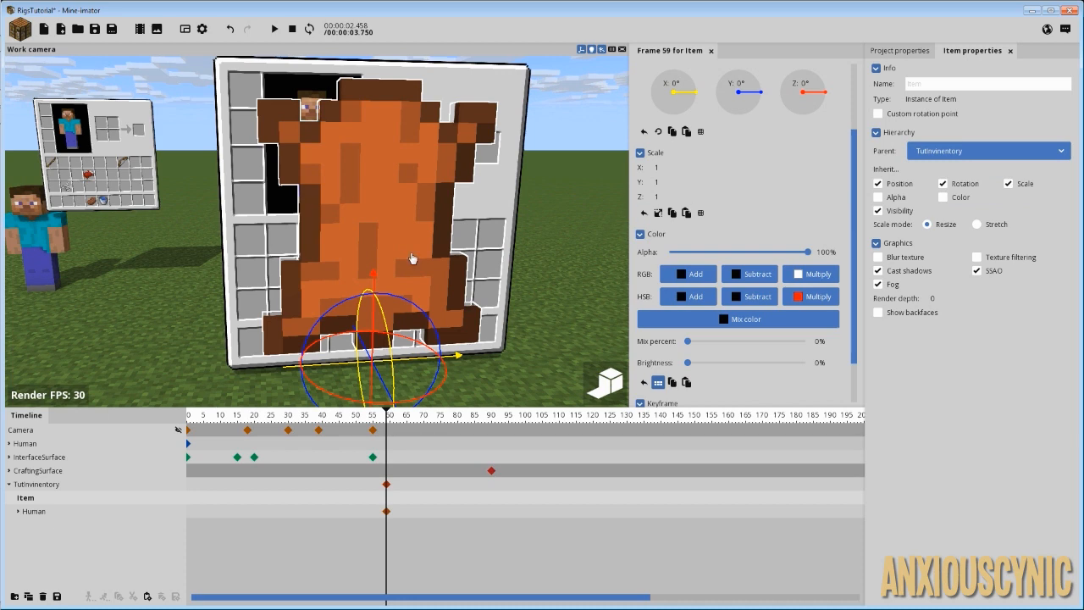
{"action": "left_click", "coordinate": [658, 213]}
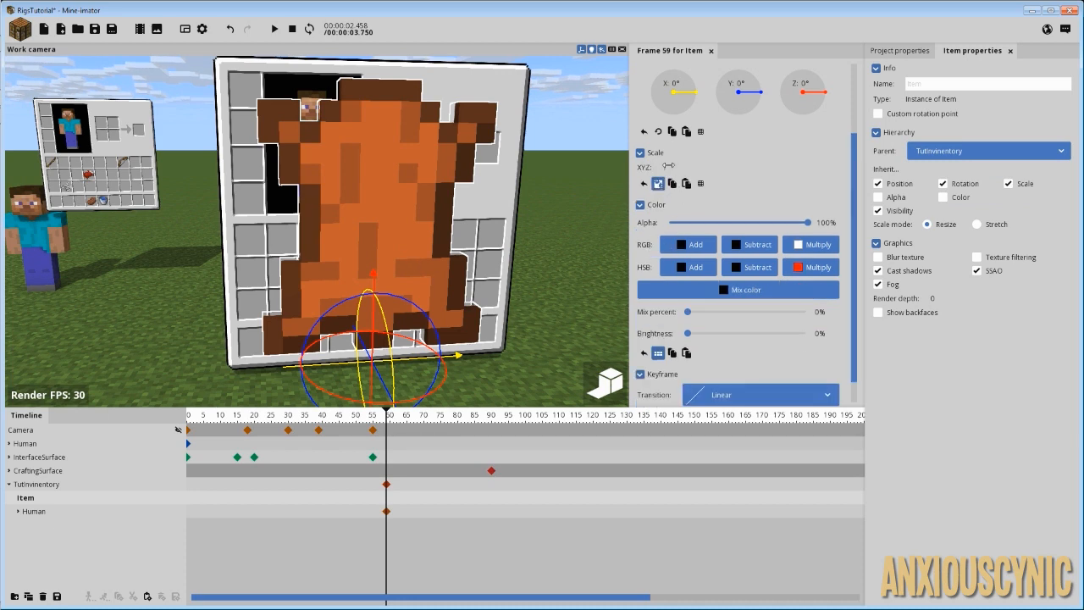
{"action": "left_click_drag", "start_coordinate": [669, 166], "coordinate": [500, 229]}
{"action": "scroll", "coordinate": [496, 236], "scroll_direction": "up", "scroll_amount": 8}
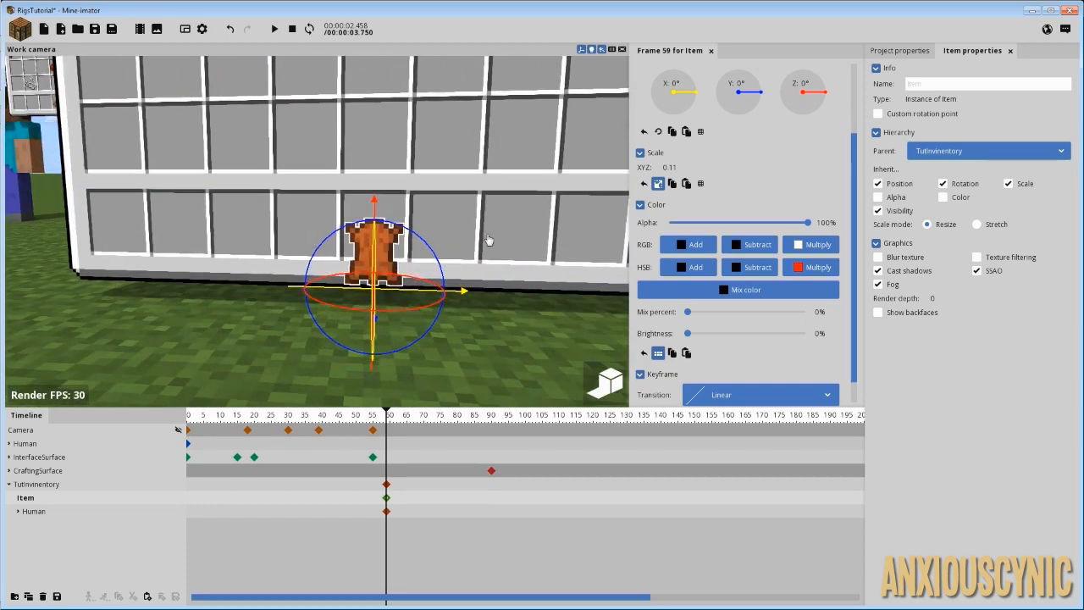
{"action": "right_click_drag", "start_coordinate": [489, 240], "coordinate": [536, 215]}
{"action": "left_click_drag", "start_coordinate": [672, 169], "coordinate": [666, 169]}
{"action": "left_click", "coordinate": [672, 168]}
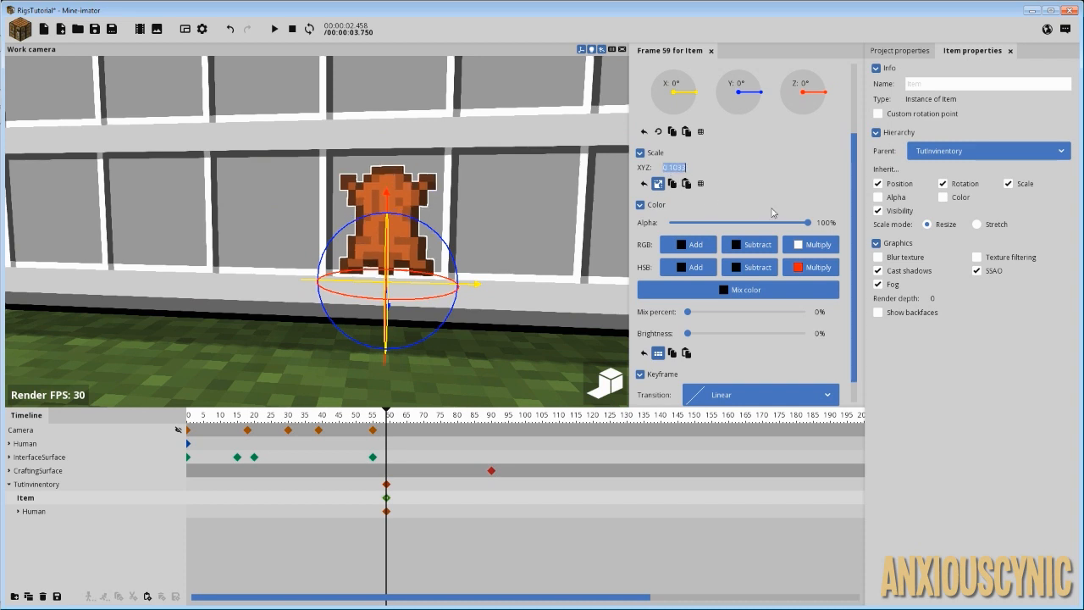
{"action": "type", "text": "0.1"}
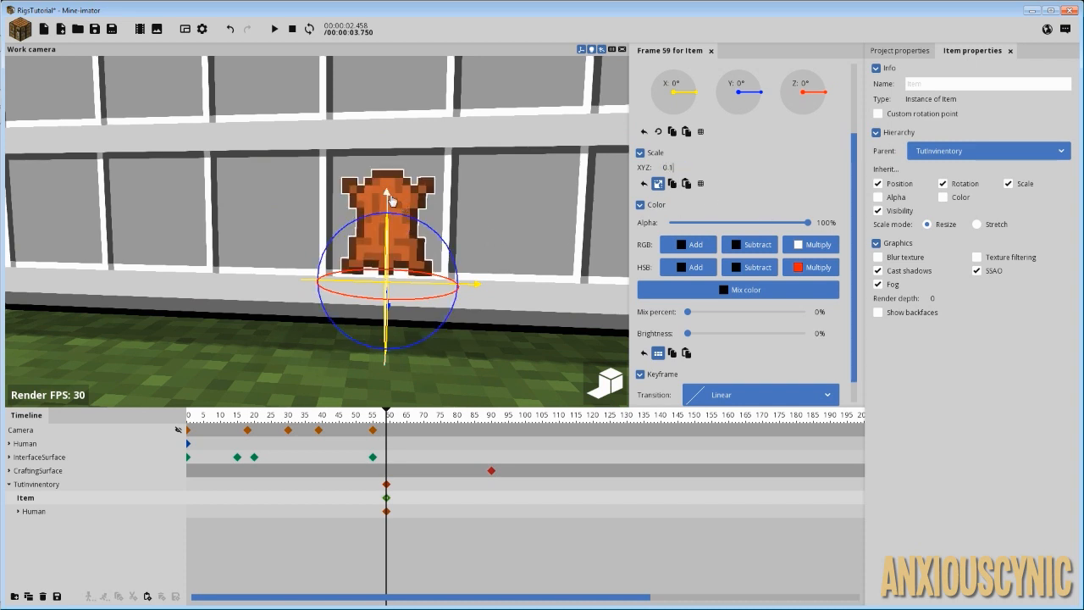
{"action": "left_click_drag", "start_coordinate": [391, 200], "coordinate": [389, 191]}
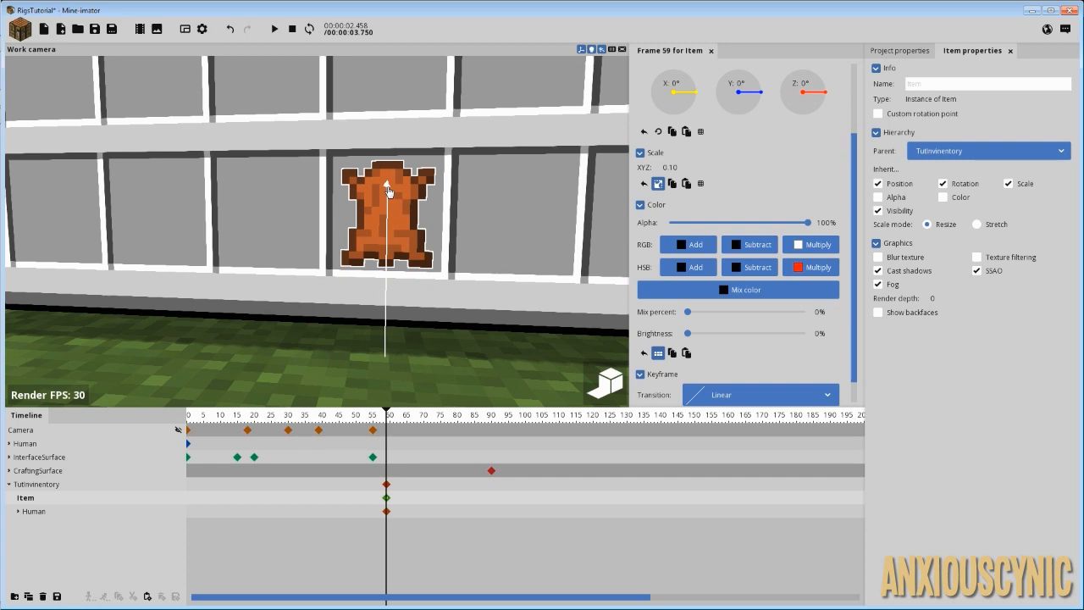
Step: Try displaying the leather item flat instead of as a 3D item
{"action": "middle_click_drag", "start_coordinate": [389, 192], "coordinate": [509, 60]}
{"action": "left_click", "coordinate": [905, 51]}
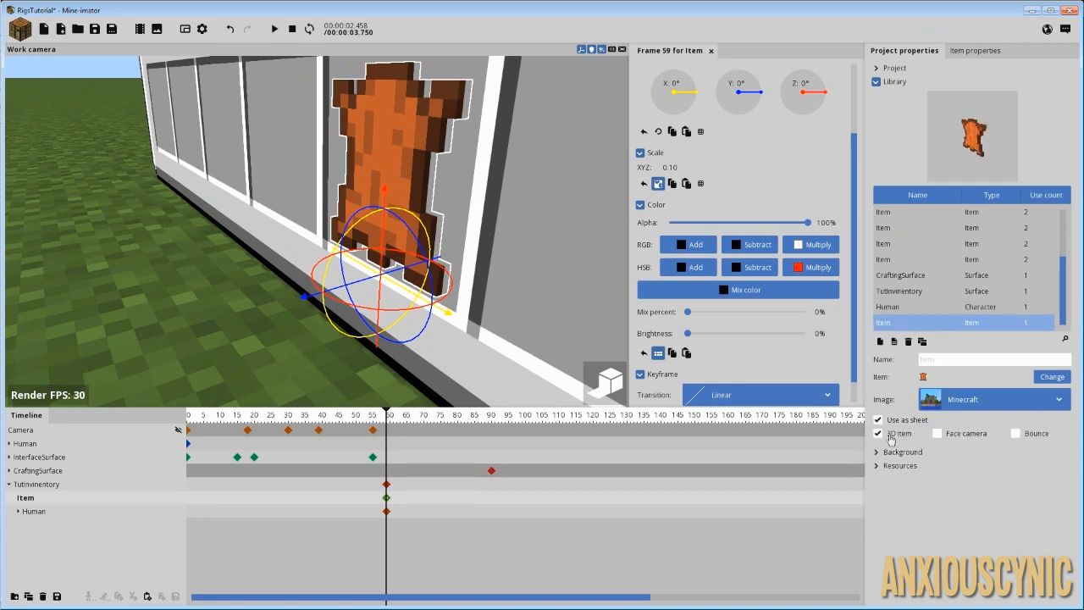
{"action": "left_click", "coordinate": [891, 438]}
{"action": "middle_click_drag", "start_coordinate": [381, 229], "coordinate": [514, 293]}
{"action": "left_click_drag", "start_coordinate": [427, 272], "coordinate": [426, 272]}
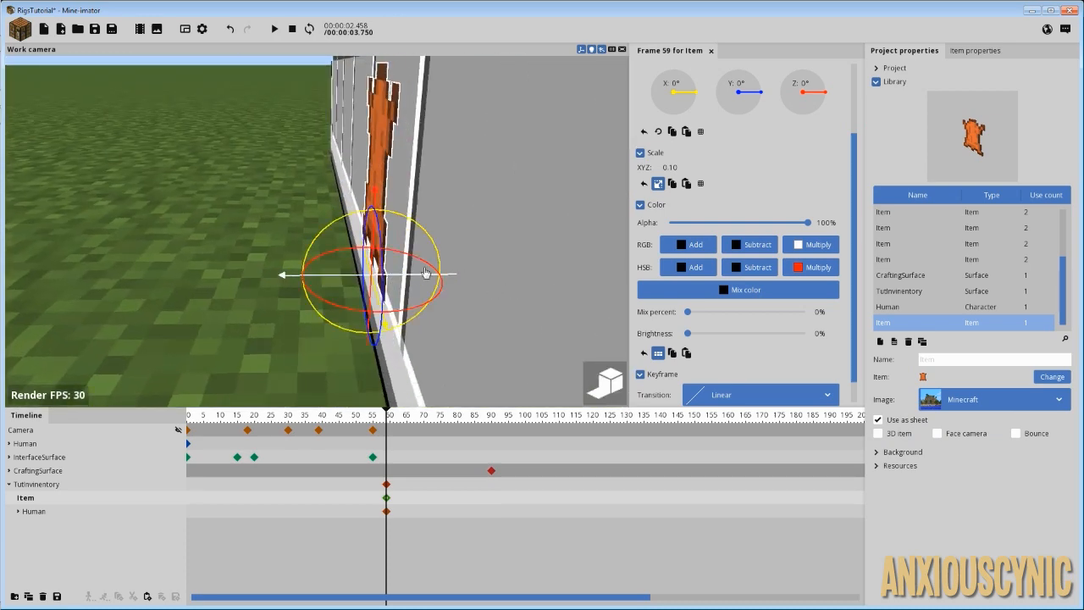
{"action": "mouse_move", "coordinate": [457, 193]}
{"action": "left_mouse_down"}
{"action": "mouse_move", "coordinate": [405, 246]}
{"action": "mouse_move", "coordinate": [462, 204]}
{"action": "left_mouse_up"}
{"action": "left_click", "coordinate": [890, 437]}
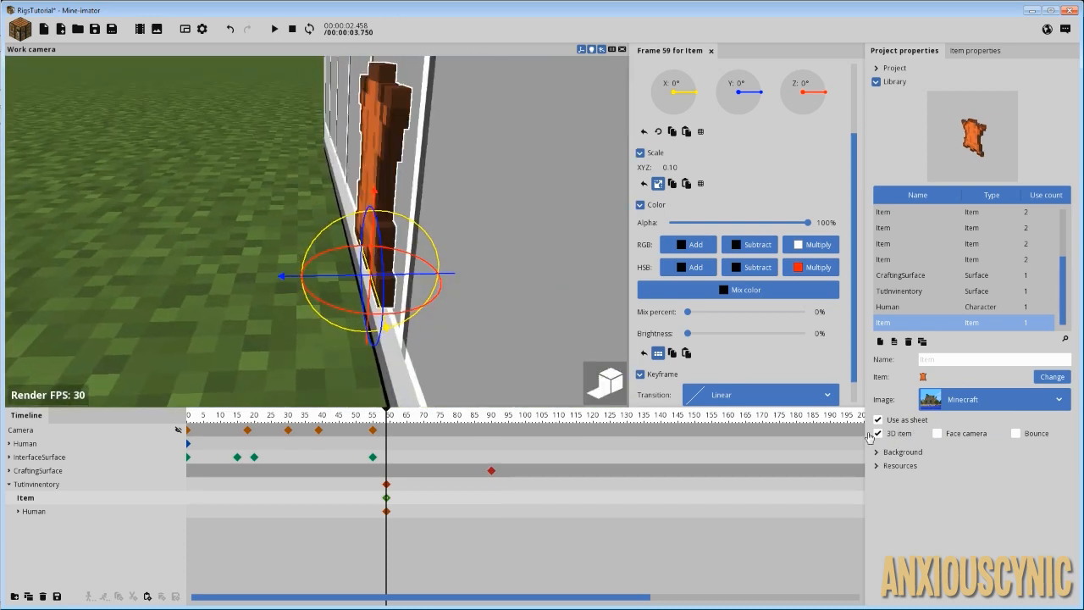
Step: Save the project and deselect the leather item to view the whole inventory interface
{"action": "middle_click_drag", "start_coordinate": [453, 224], "coordinate": [410, 285]}
{"action": "left_click_drag", "start_coordinate": [410, 284], "coordinate": [416, 286]}
{"action": "middle_click_drag", "start_coordinate": [416, 286], "coordinate": [485, 222]}
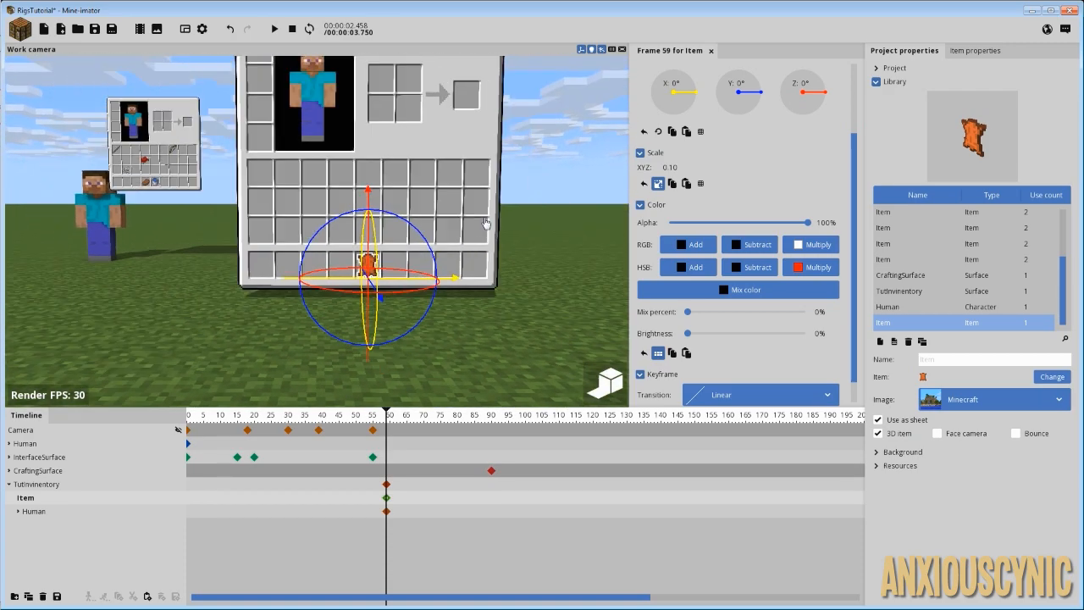
{"action": "scroll", "coordinate": [486, 222], "scroll_direction": "down", "scroll_amount": 3}
{"action": "key", "text": "ctrl+s"}
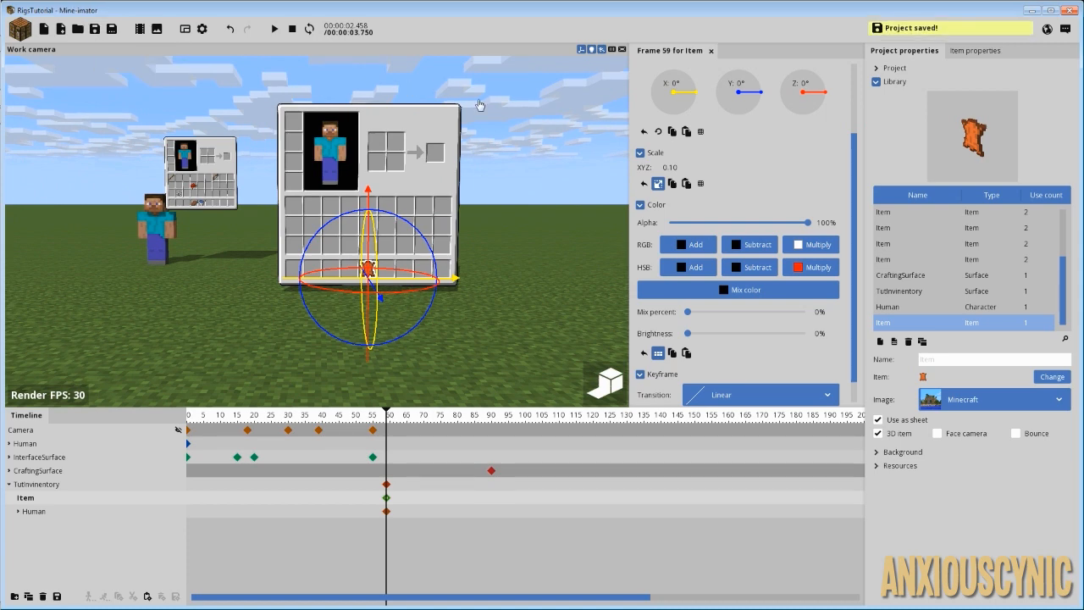
{"action": "left_click", "coordinate": [529, 243]}
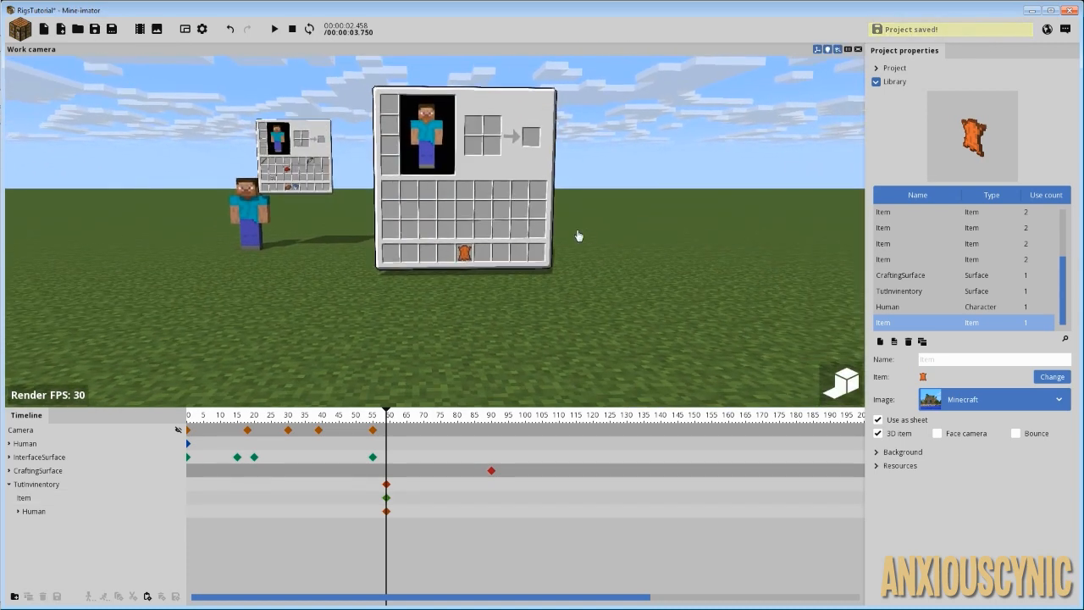
{"action": "middle_click_drag", "start_coordinate": [579, 235], "coordinate": [601, 232]}
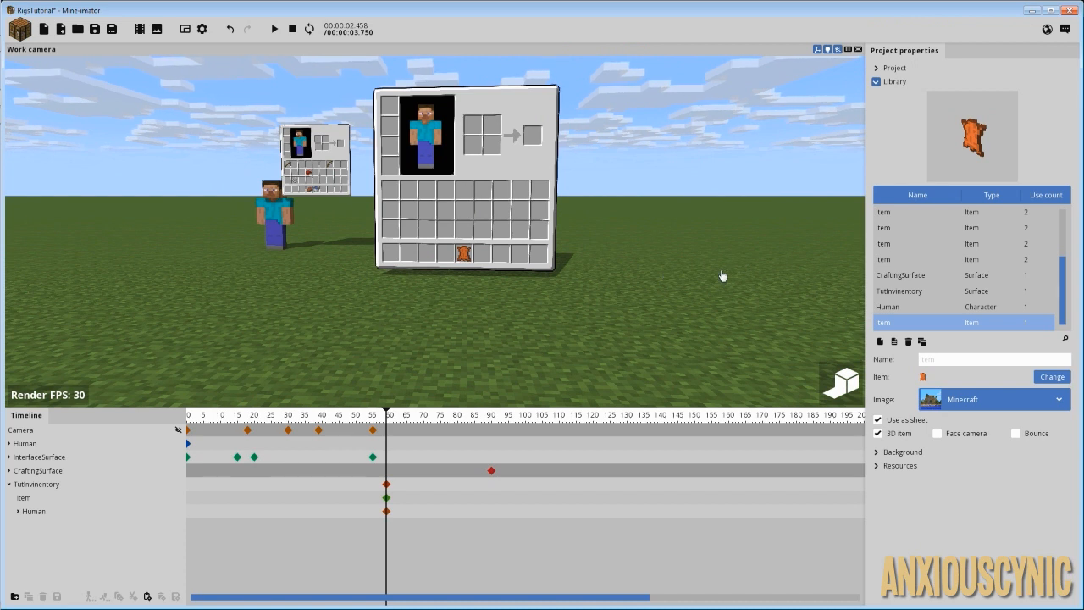
{"action": "left_click", "coordinate": [927, 290]}
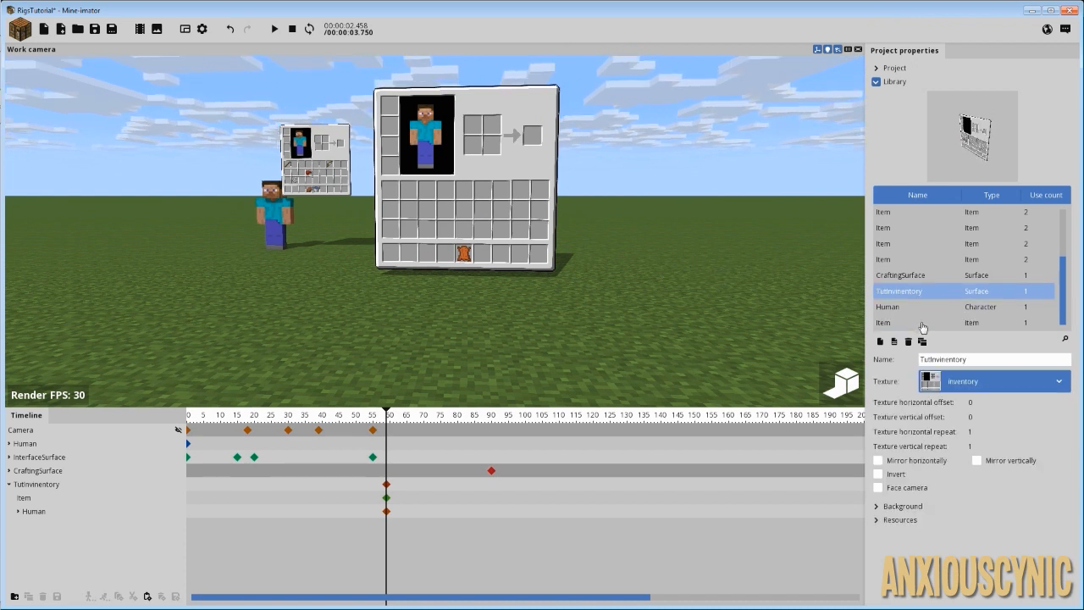
{"action": "left_click", "coordinate": [922, 327]}
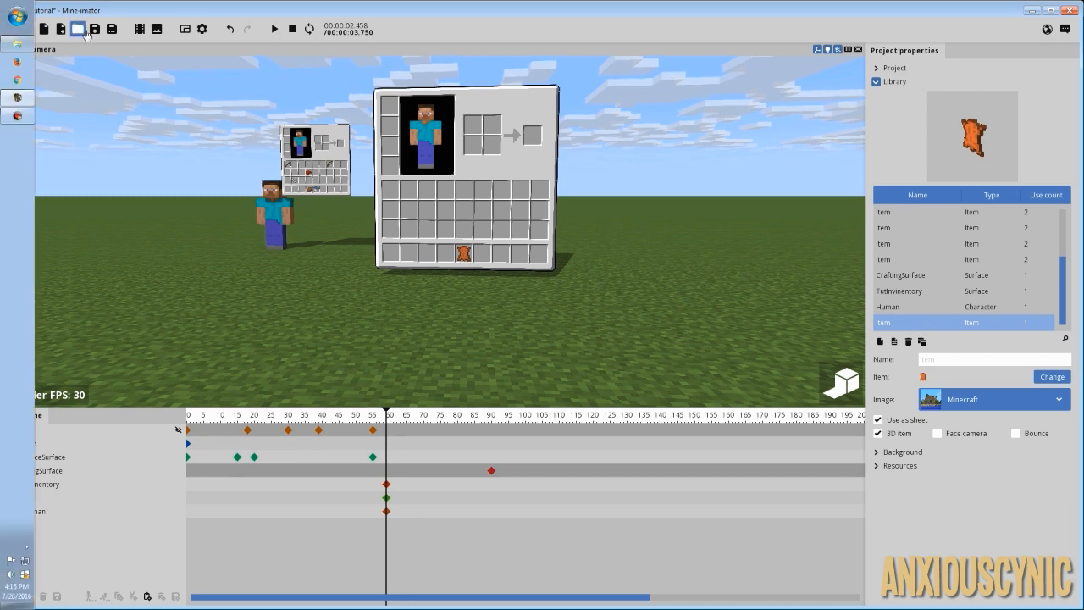
{"action": "left_click", "coordinate": [21, 30]}
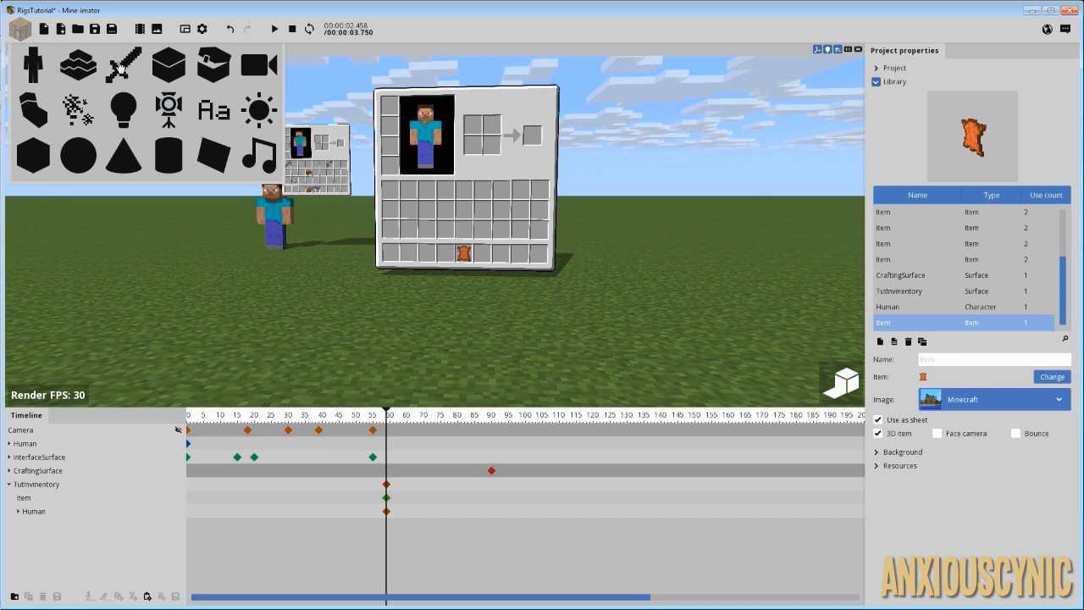
{"action": "left_click", "coordinate": [123, 65]}
{"action": "left_click", "coordinate": [675, 81]}
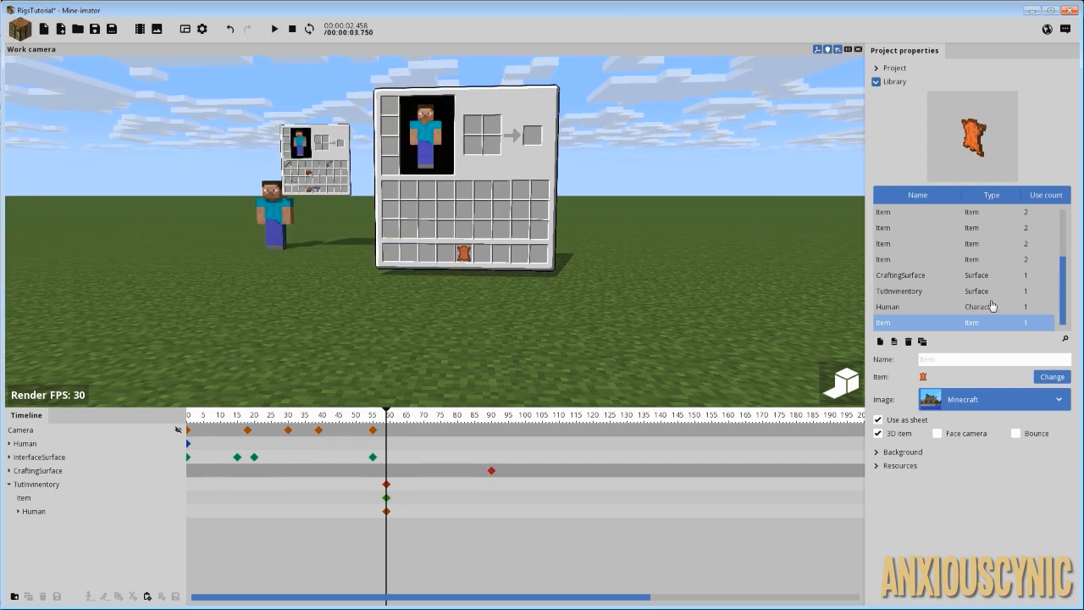
Step: Duplicate the leather item in the library and change the copy's item to a diamond pickaxe
{"action": "left_click", "coordinate": [924, 342]}
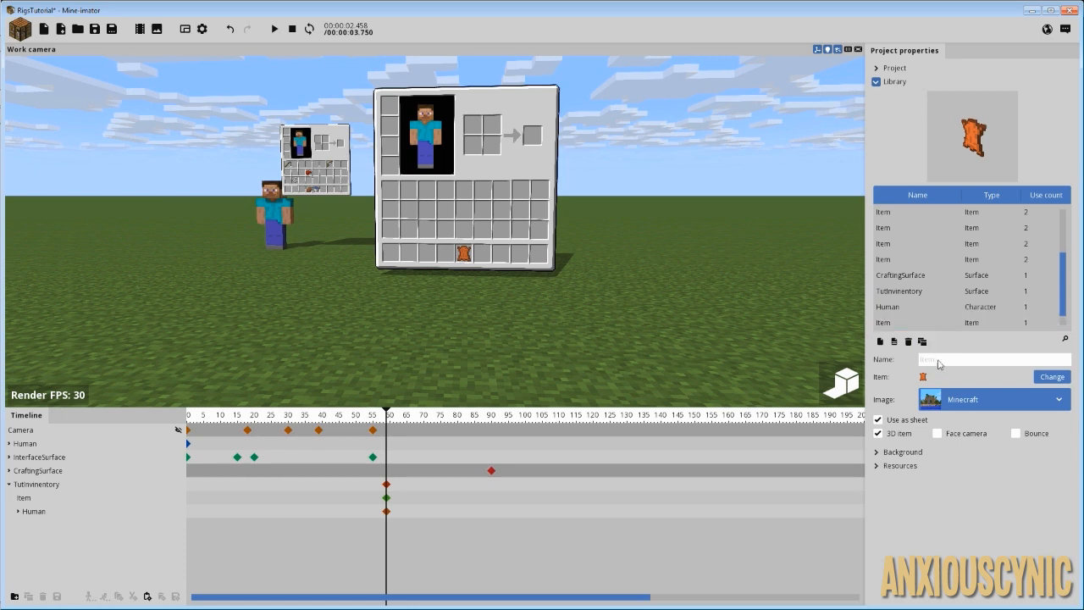
{"action": "scroll", "coordinate": [1057, 286], "scroll_direction": "down", "scroll_amount": 1}
{"action": "left_click", "coordinate": [906, 324]}
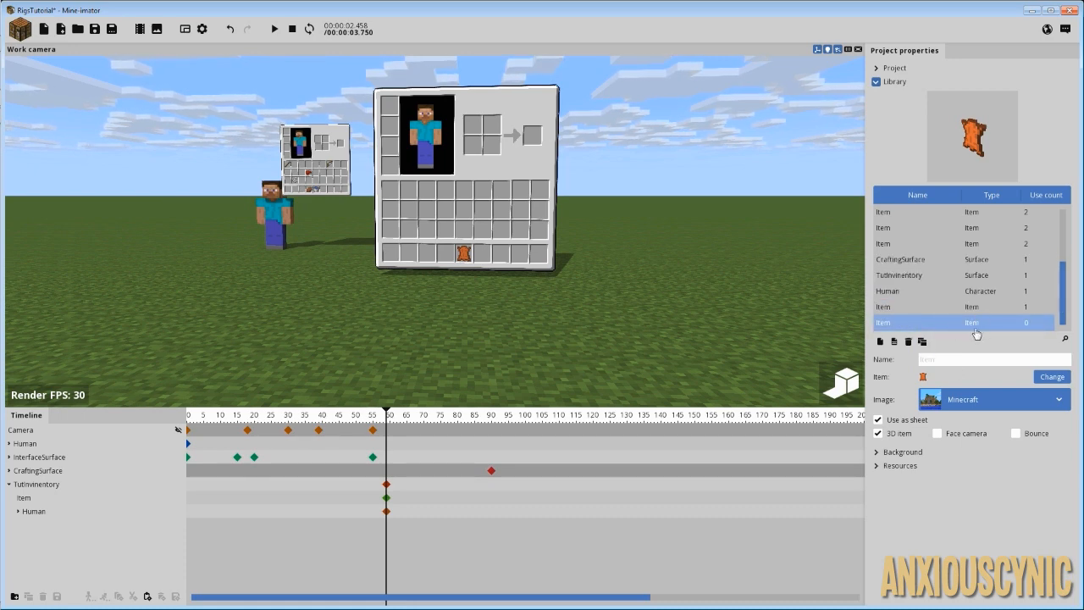
{"action": "left_click", "coordinate": [1050, 378]}
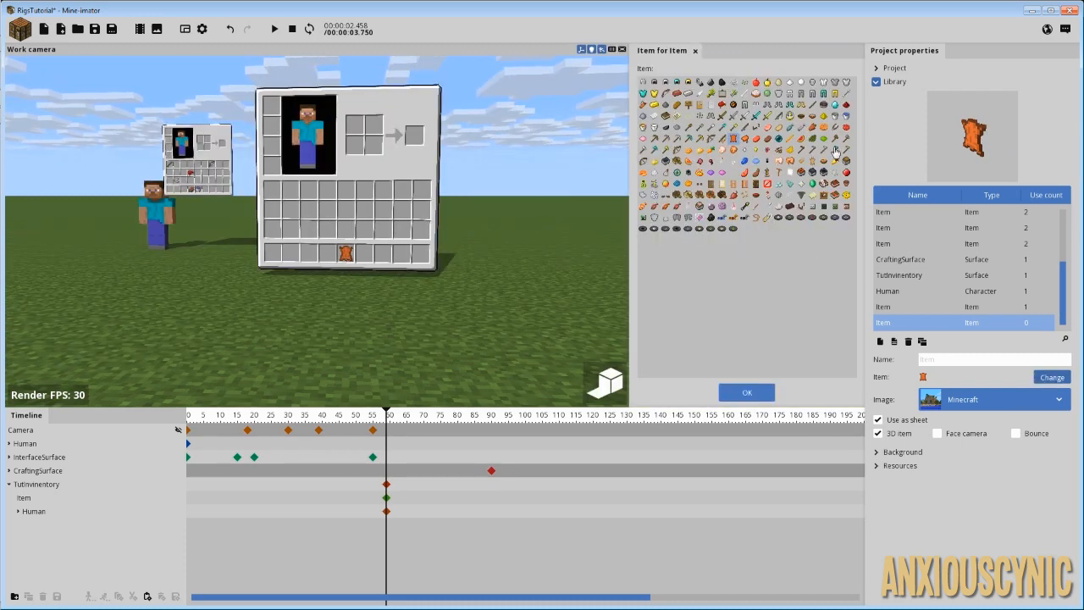
{"action": "left_click", "coordinate": [835, 150]}
{"action": "left_click", "coordinate": [749, 392]}
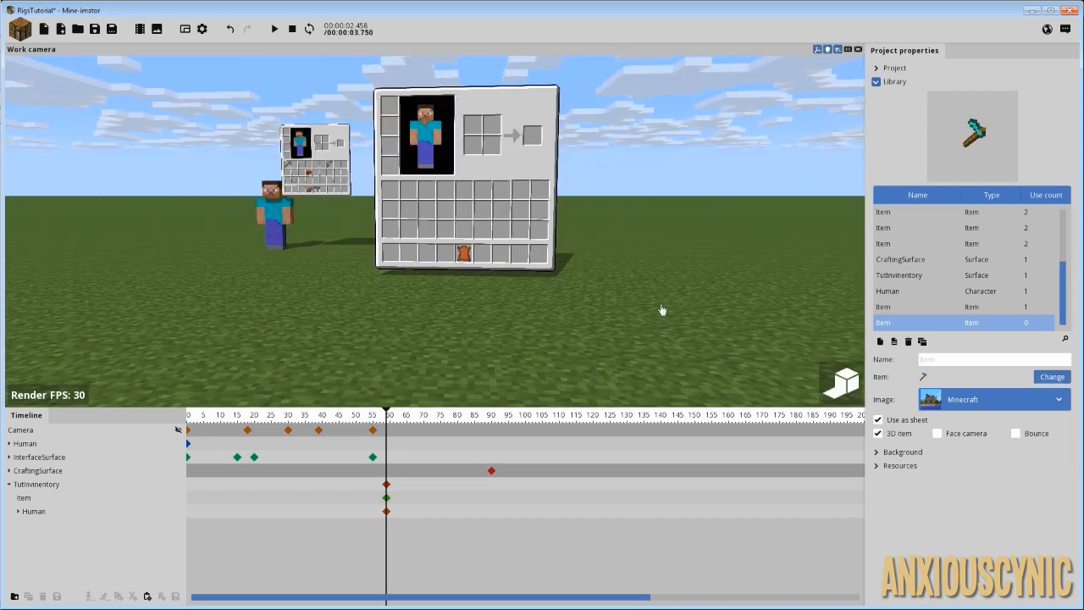
Step: Create an instance of the pickaxe template in the timeline and select it
{"action": "right_click_drag", "start_coordinate": [656, 279], "coordinate": [832, 305]}
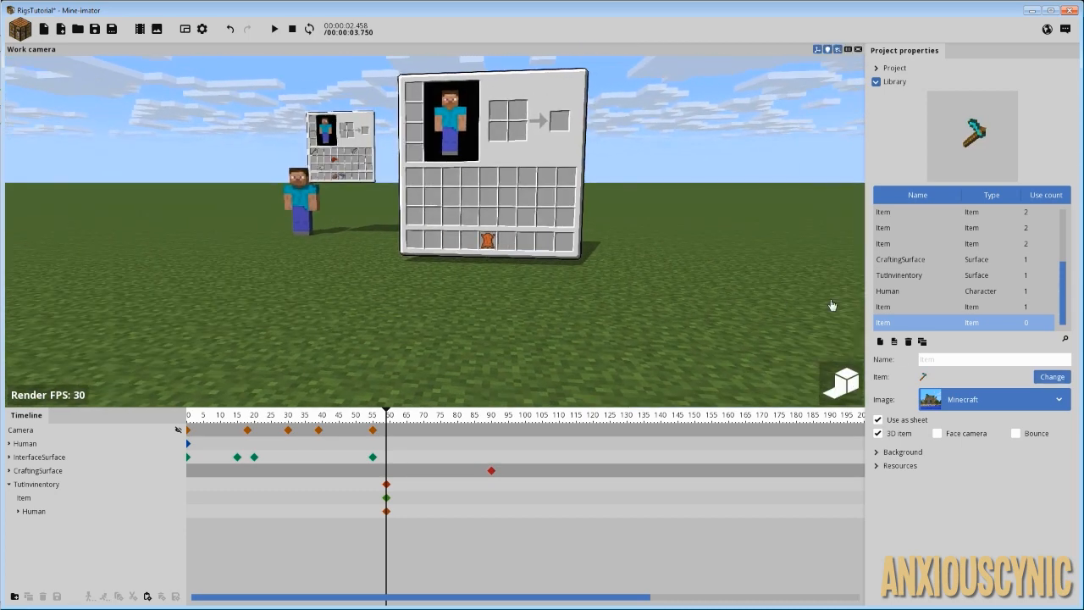
{"action": "left_click", "coordinate": [895, 343]}
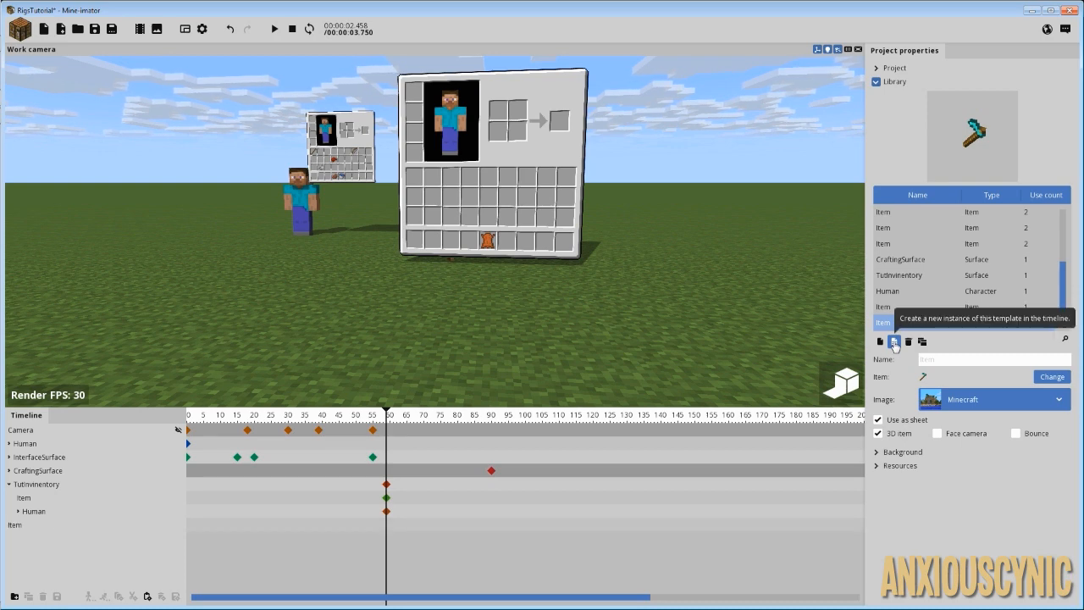
{"action": "left_click", "coordinate": [27, 526]}
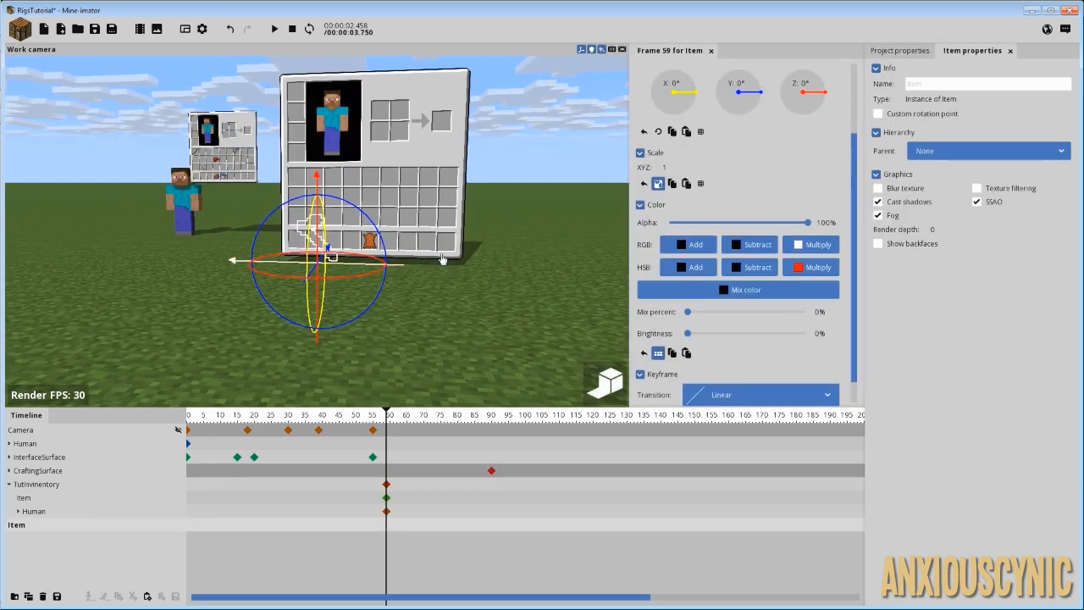
{"action": "left_click_drag", "start_coordinate": [442, 256], "coordinate": [370, 284]}
{"action": "left_click_drag", "start_coordinate": [305, 276], "coordinate": [274, 296]}
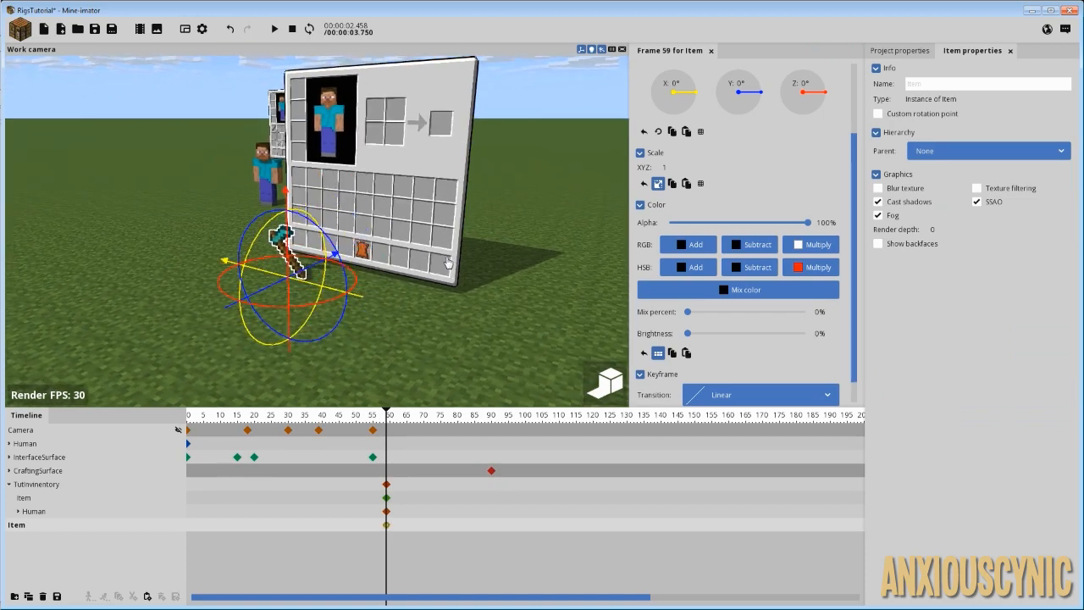
{"action": "left_click_drag", "start_coordinate": [448, 263], "coordinate": [458, 258]}
{"action": "scroll", "coordinate": [457, 258], "scroll_direction": "up", "scroll_amount": 3}
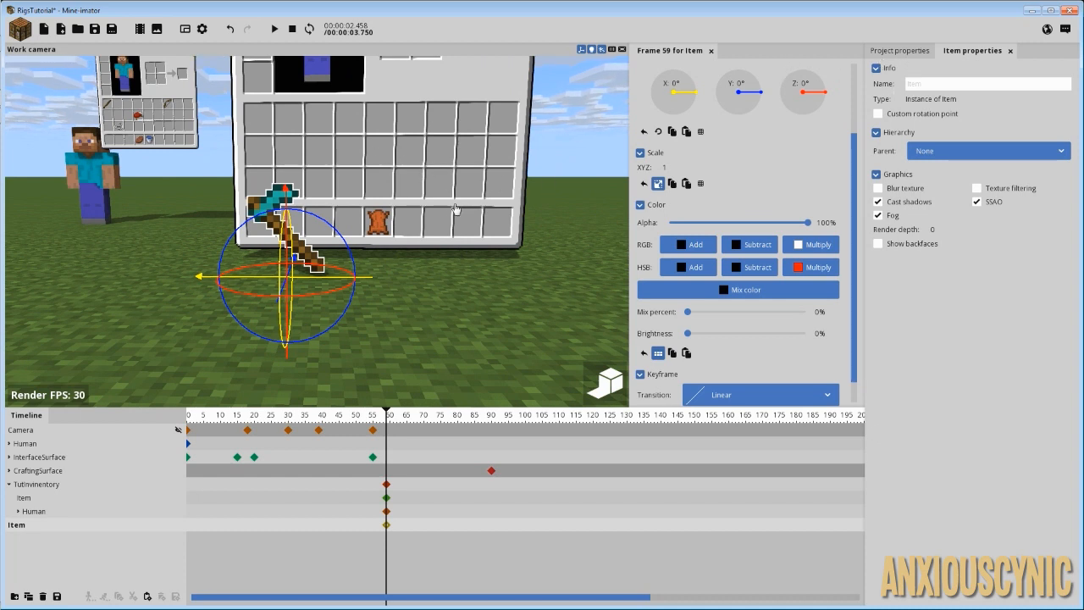
Step: Parent the pickaxe item to TutInvinentory and reset its position to 0 on all axes
{"action": "left_click", "coordinate": [913, 53]}
{"action": "left_click", "coordinate": [971, 51]}
{"action": "left_click", "coordinate": [966, 152]}
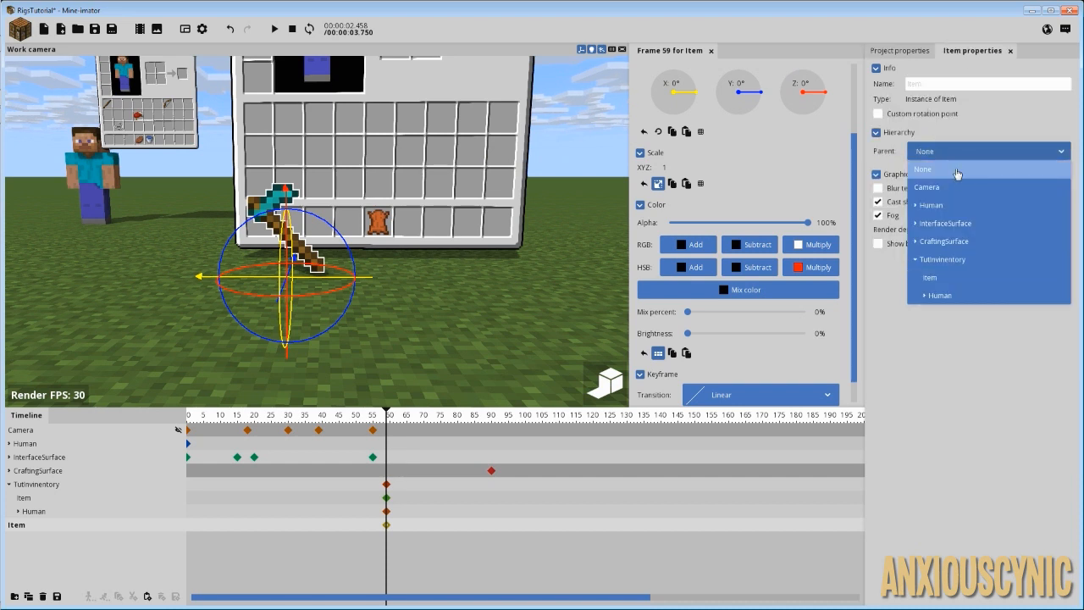
{"action": "left_click", "coordinate": [944, 259]}
{"action": "scroll", "coordinate": [802, 205], "scroll_direction": "up", "scroll_amount": 4}
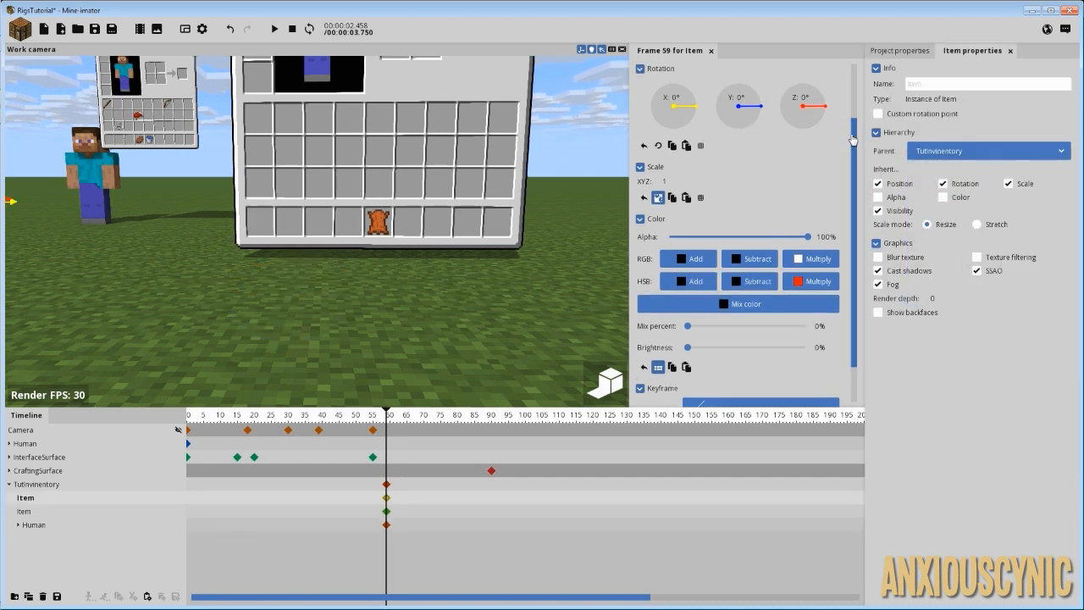
{"action": "right_click", "coordinate": [670, 83]}
{"action": "key", "text": "s"}
{"action": "right_click_drag", "start_coordinate": [486, 145], "coordinate": [482, 102]}
{"action": "right_click_drag", "start_coordinate": [481, 198], "coordinate": [476, 205]}
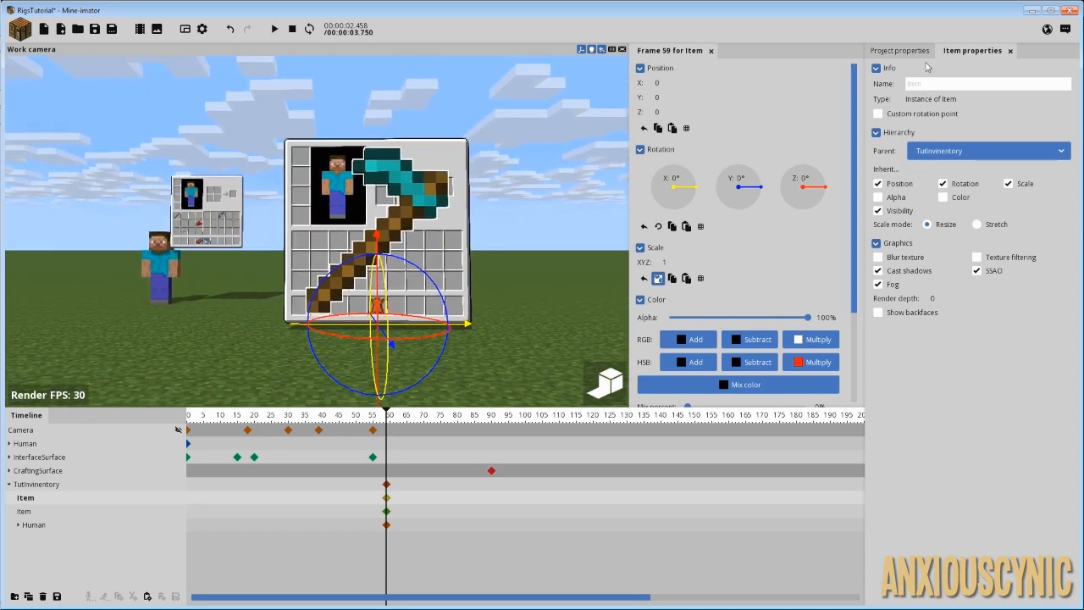
Step: Set the pickaxe item's uniform scale to 0.1
{"action": "left_click", "coordinate": [666, 263]}
{"action": "type", "text": "0"}
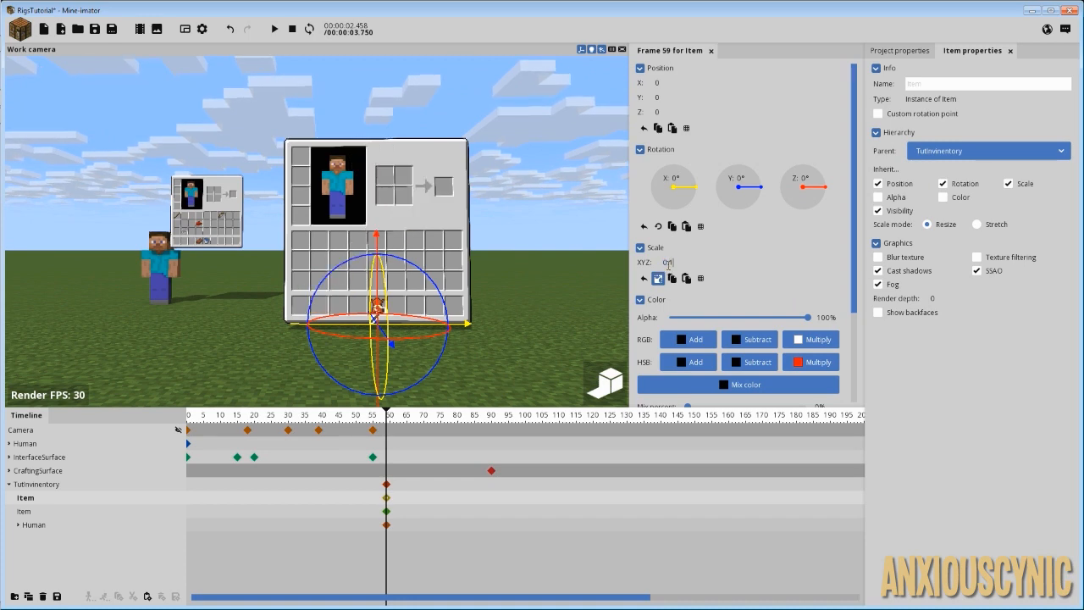
{"action": "type", "text": ".1"}
{"action": "key", "text": "Return"}
Step: Raise the pickaxe to about Z 2.86, into the inventory slot directly above the leather
{"action": "scroll", "coordinate": [440, 270], "scroll_direction": "up", "scroll_amount": 5}
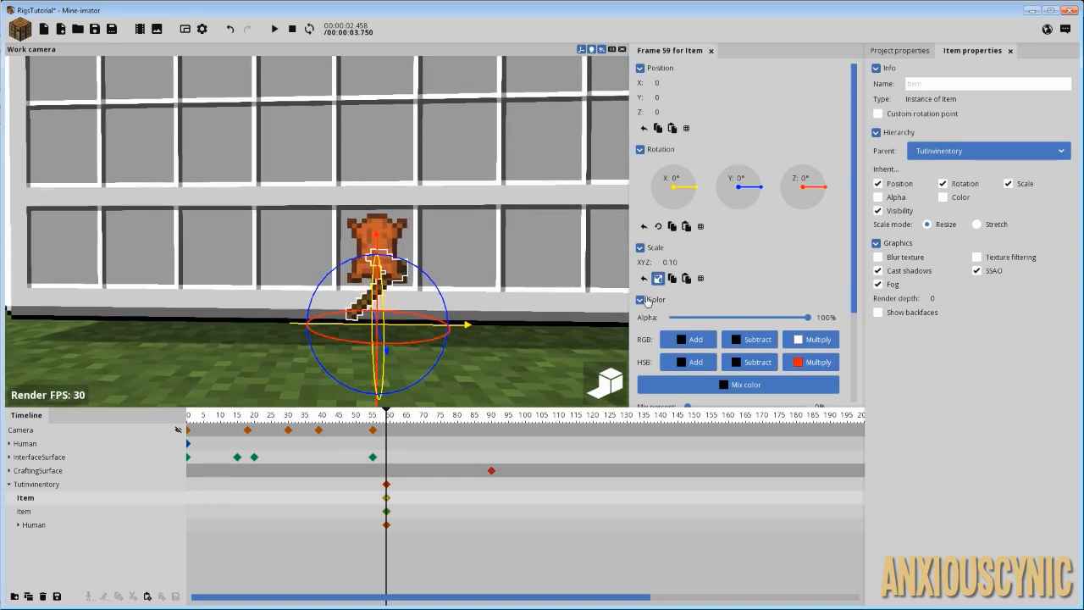
{"action": "left_click_drag", "start_coordinate": [378, 233], "coordinate": [381, 110]}
{"action": "scroll", "coordinate": [448, 113], "scroll_direction": "up", "scroll_amount": 3}
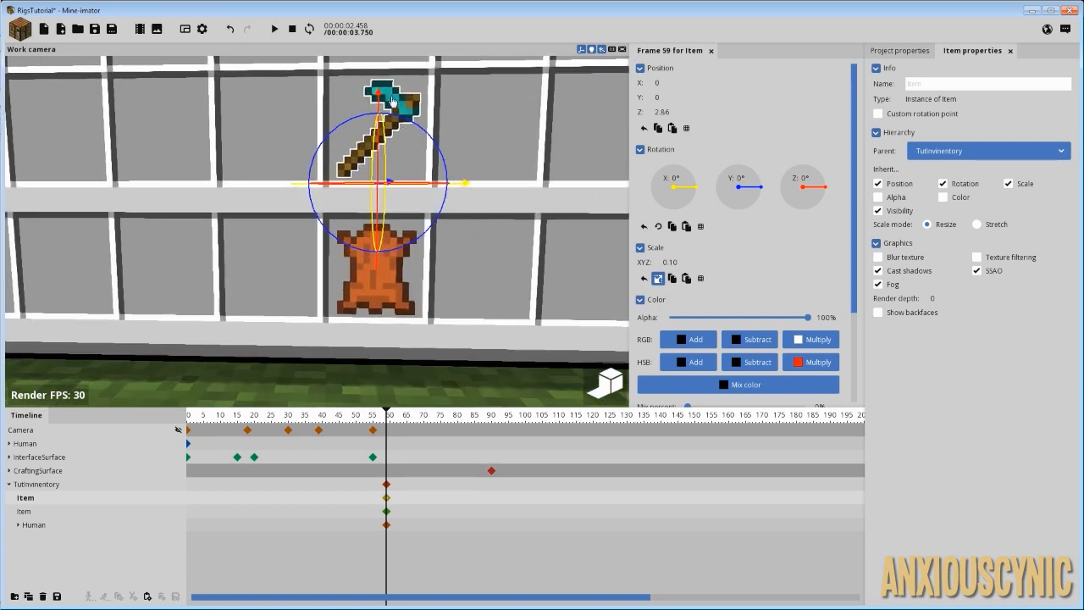
{"action": "left_click_drag", "start_coordinate": [380, 99], "coordinate": [381, 98]}
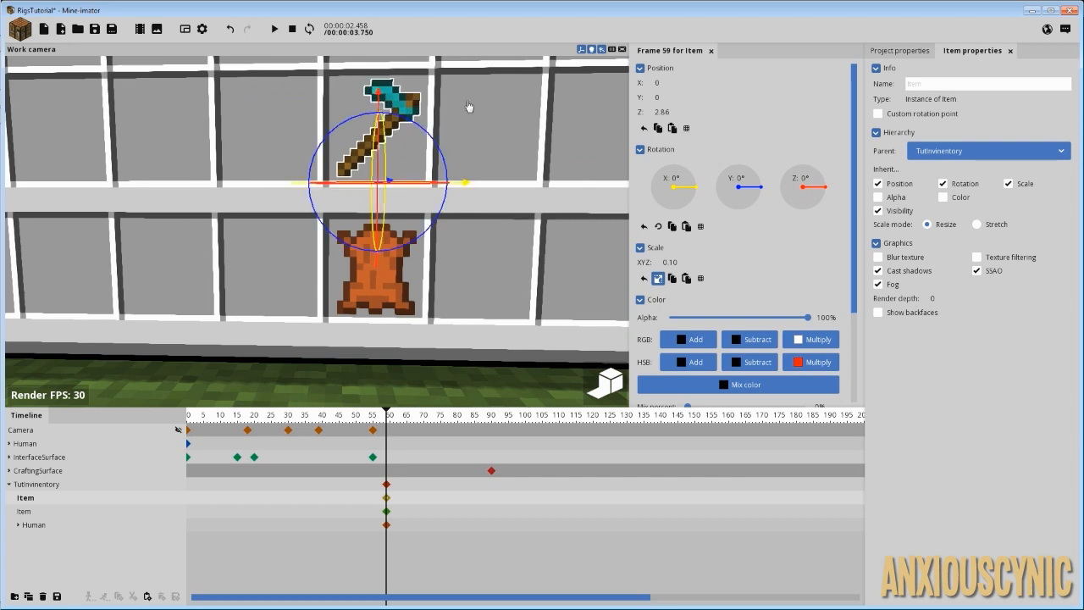
{"action": "left_click_drag", "start_coordinate": [470, 106], "coordinate": [448, 121]}
Step: Shift the pickaxe one slot sideways from the column above the leather, to about X 1.61
{"action": "scroll", "coordinate": [448, 121], "scroll_direction": "down", "scroll_amount": 5}
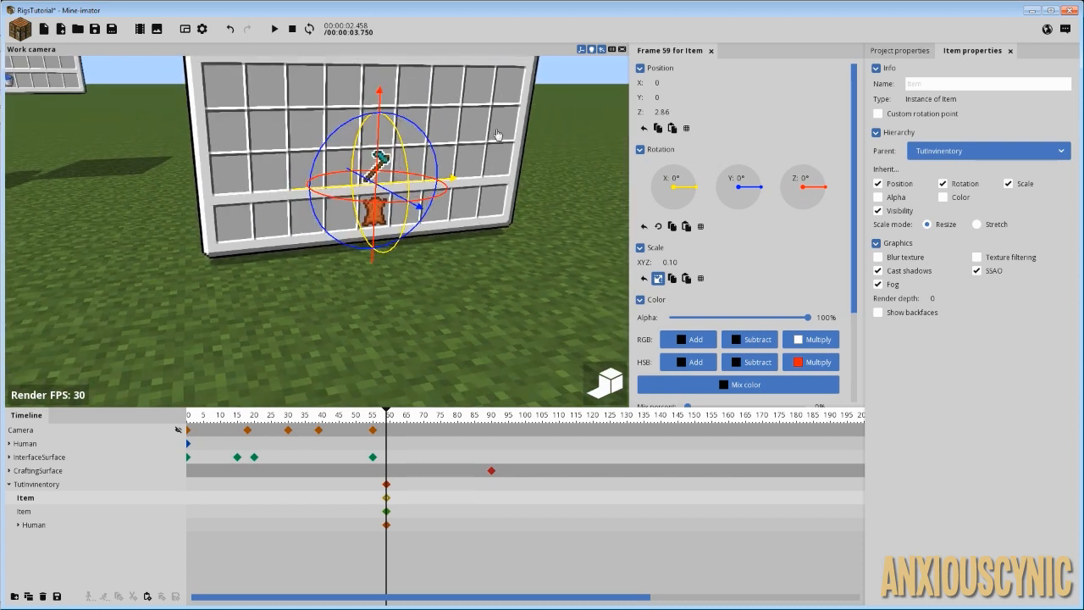
{"action": "left_click_drag", "start_coordinate": [521, 141], "coordinate": [450, 200]}
{"action": "left_click_drag", "start_coordinate": [523, 156], "coordinate": [513, 132]}
{"action": "scroll", "coordinate": [516, 158], "scroll_direction": "down", "scroll_amount": 5}
{"action": "left_click_drag", "start_coordinate": [500, 217], "coordinate": [512, 225]}
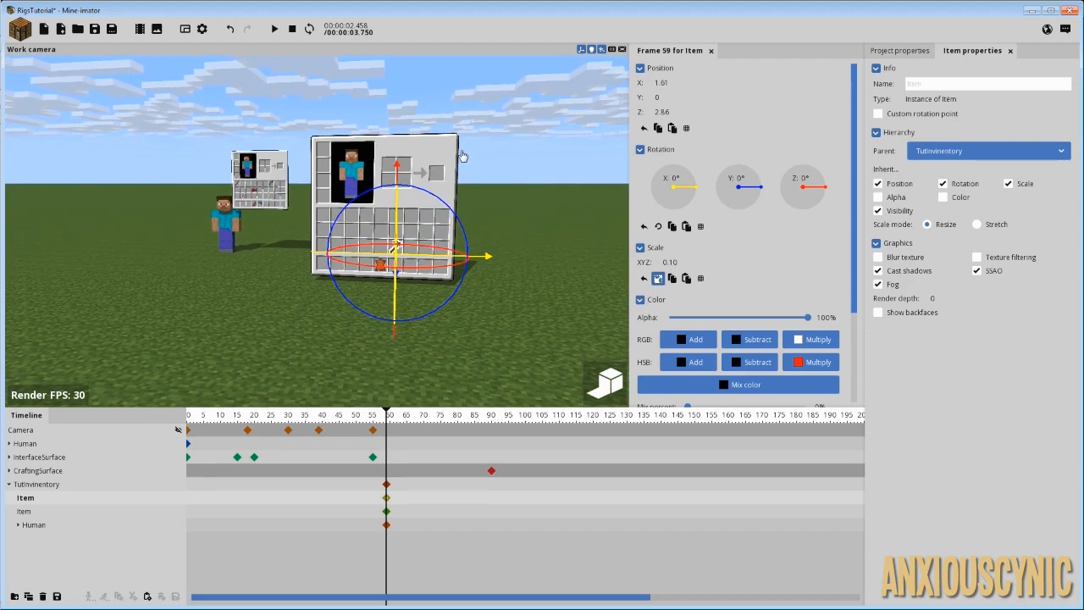
{"action": "left_click_drag", "start_coordinate": [463, 155], "coordinate": [455, 161]}
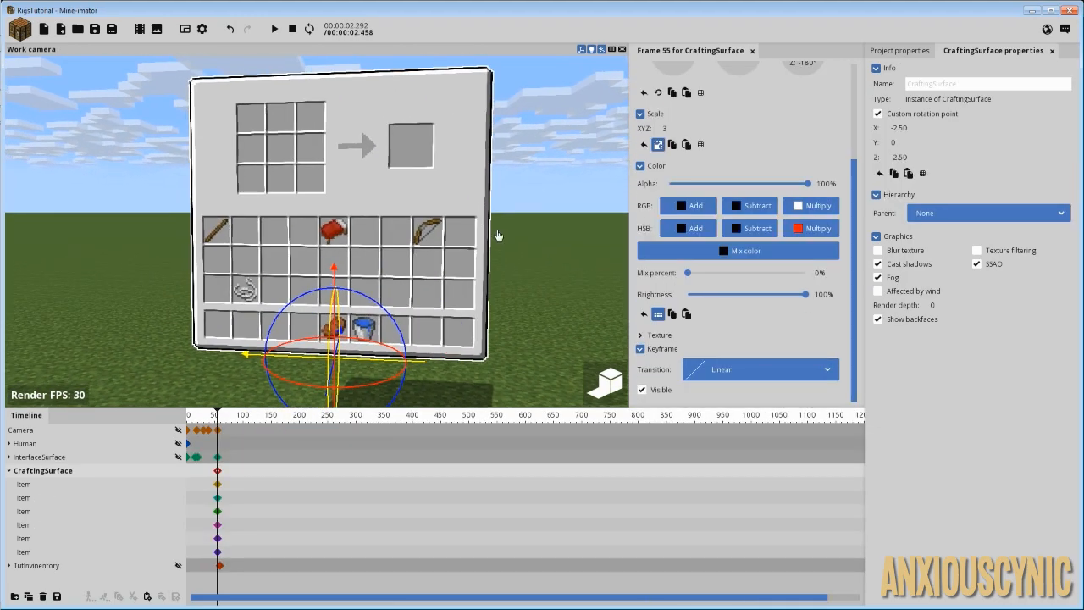
Step: Deselect the CraftingSurface to view the whole crafting interface and move the playhead to frame 100
{"action": "left_click_drag", "start_coordinate": [499, 236], "coordinate": [475, 241]}
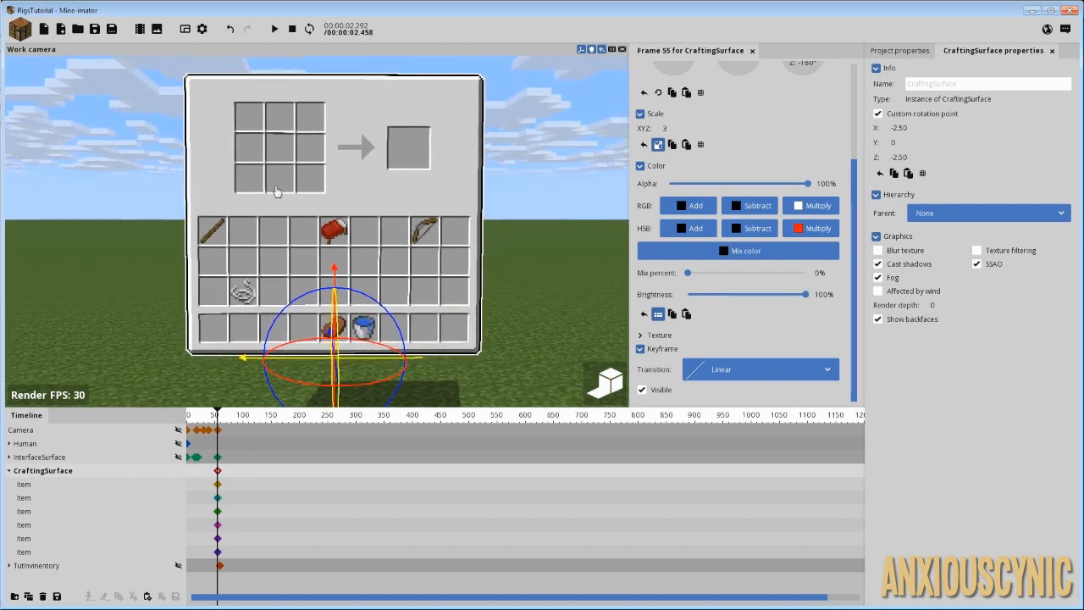
{"action": "mouse_move", "coordinate": [429, 188]}
{"action": "right_mouse_down"}
{"action": "mouse_move", "coordinate": [407, 188]}
{"action": "mouse_move", "coordinate": [421, 186]}
{"action": "right_mouse_up"}
{"action": "left_click", "coordinate": [540, 193]}
{"action": "right_click_drag", "start_coordinate": [553, 188], "coordinate": [527, 161]}
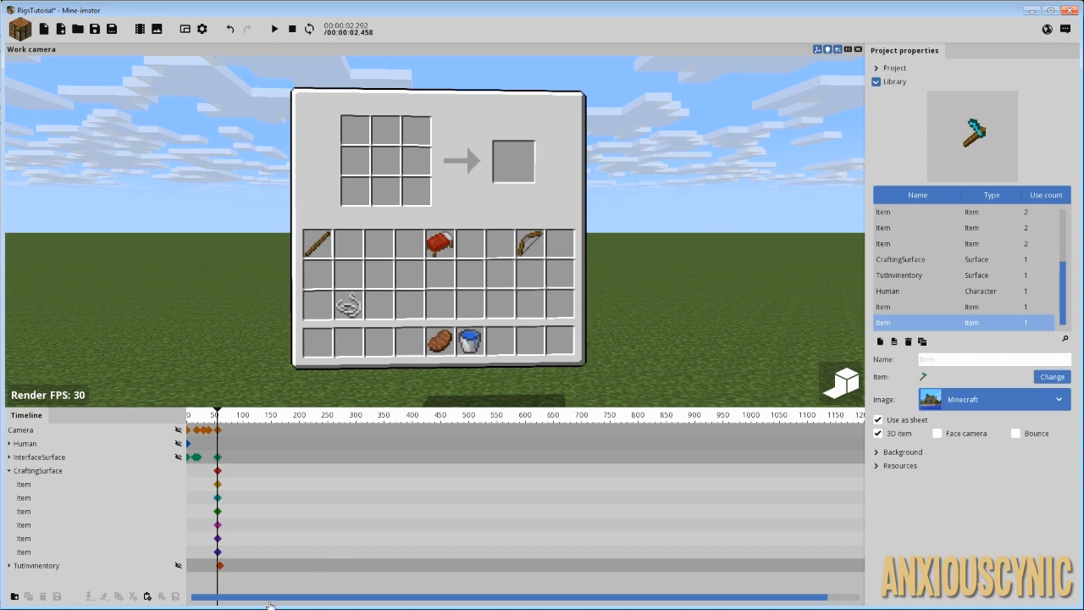
{"action": "left_click", "coordinate": [243, 418]}
{"action": "scroll", "coordinate": [224, 471], "scroll_direction": "up", "scroll_amount": 3, "text": "ctrl"}
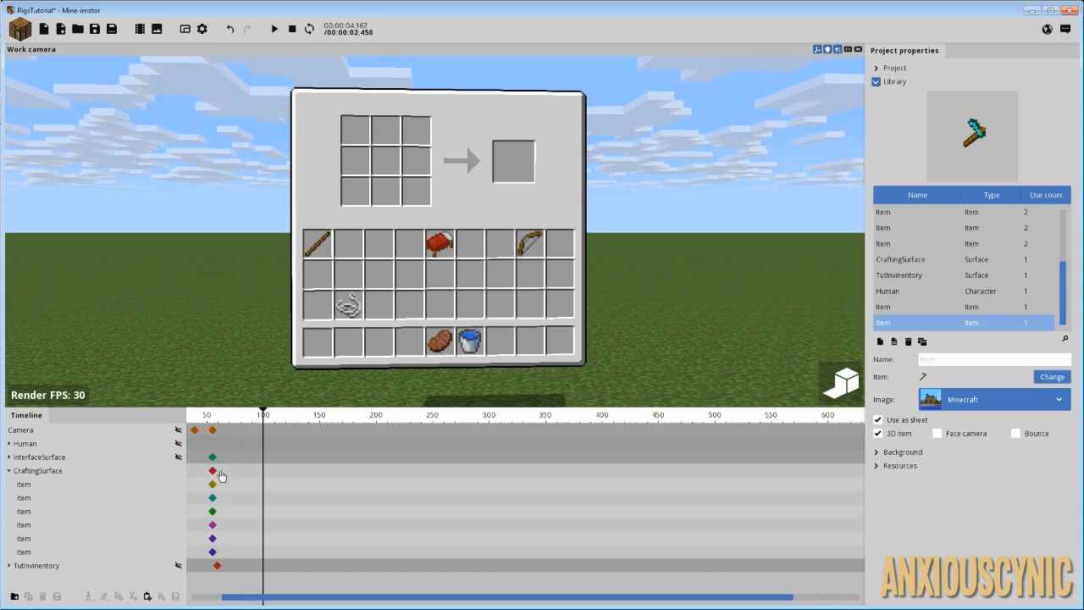
Step: Go through the CraftingSurface's child items to identify each one, and select the stick in the upper inventory row
{"action": "left_click", "coordinate": [44, 551]}
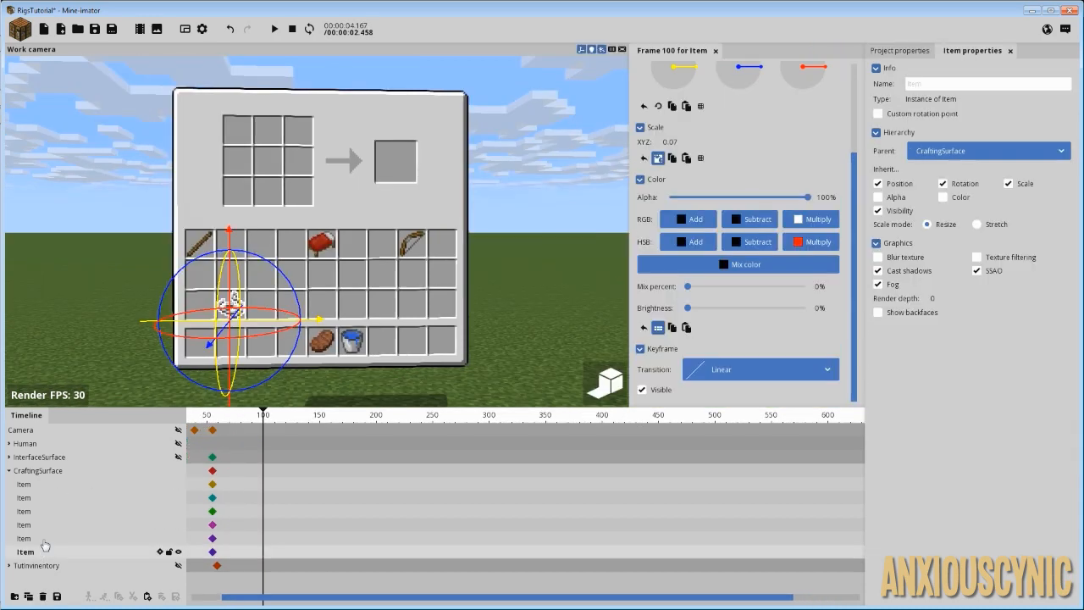
{"action": "left_click", "coordinate": [28, 485]}
{"action": "left_click", "coordinate": [35, 499]}
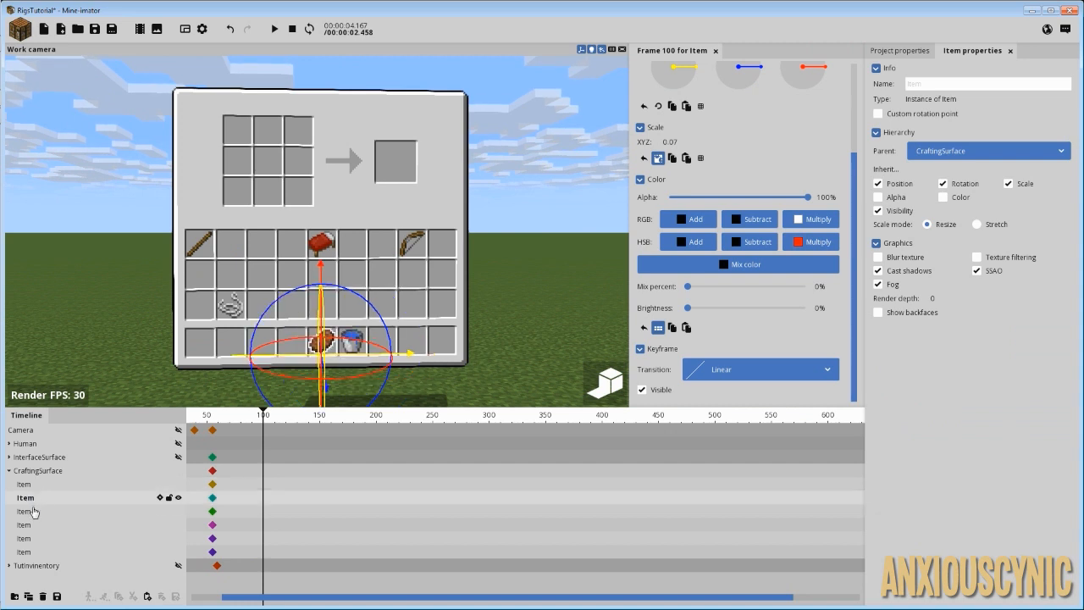
{"action": "left_click", "coordinate": [34, 513]}
{"action": "left_click", "coordinate": [32, 525]}
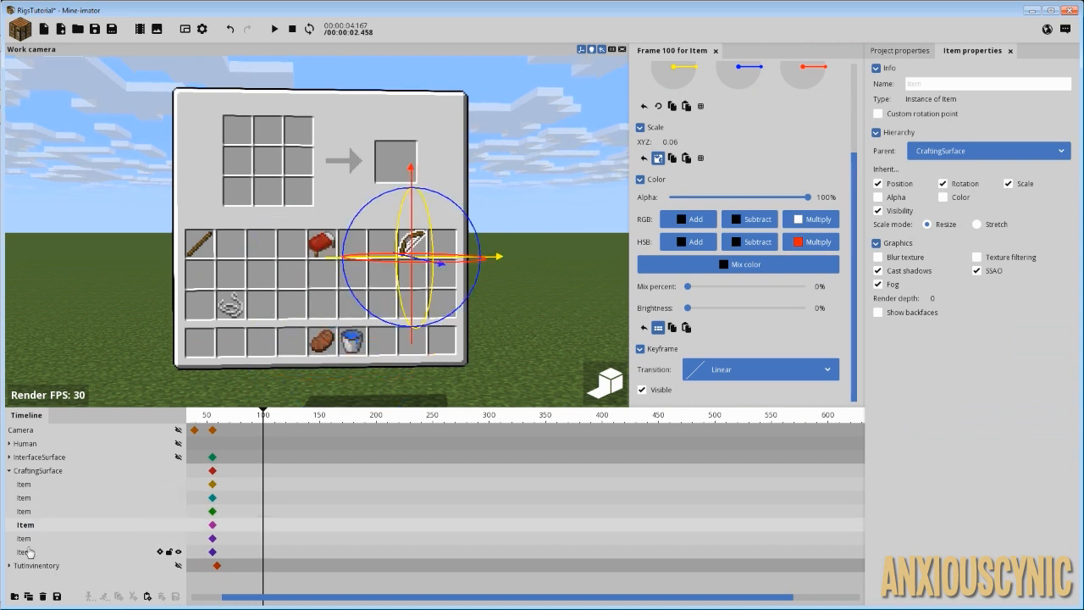
{"action": "left_click", "coordinate": [30, 552]}
{"action": "left_click", "coordinate": [31, 486]}
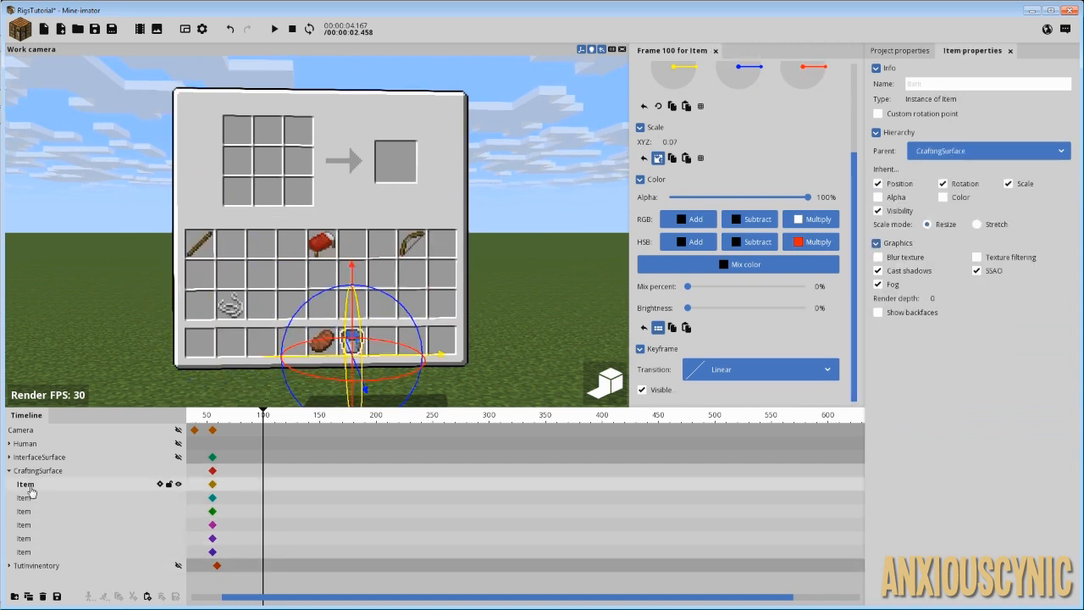
{"action": "left_click", "coordinate": [204, 247]}
{"action": "left_click_drag", "start_coordinate": [439, 314], "coordinate": [429, 317]}
{"action": "scroll", "coordinate": [428, 318], "scroll_direction": "up", "scroll_amount": 3}
{"action": "right_click_drag", "start_coordinate": [429, 318], "coordinate": [341, 316]}
{"action": "scroll", "coordinate": [341, 316], "scroll_direction": "down", "scroll_amount": 2}
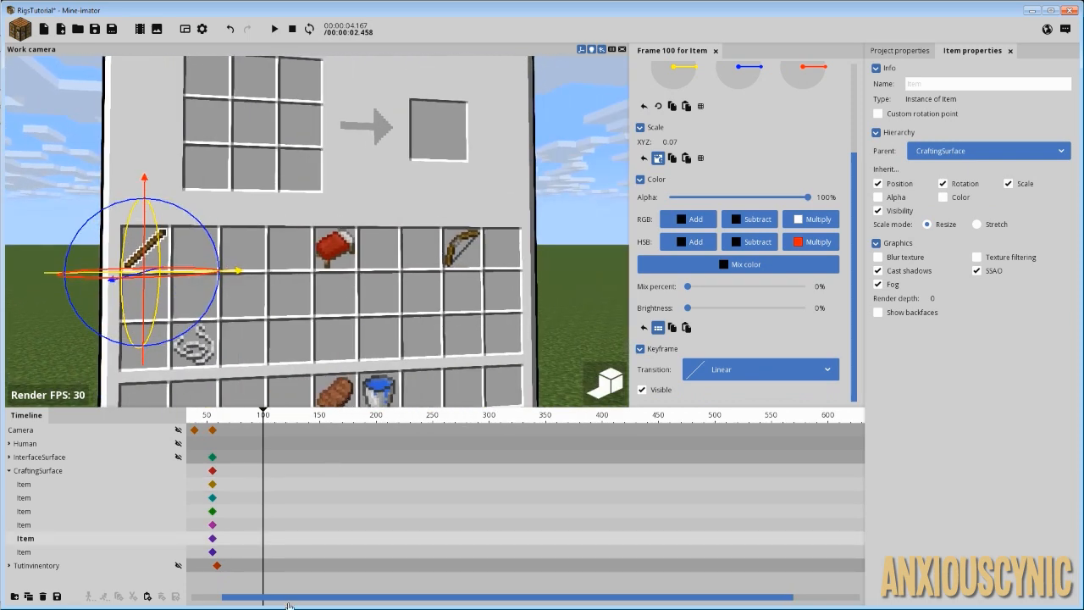
Step: Move the playhead to frame 62, shortly after the crafting items' keyframes
{"action": "left_click_drag", "start_coordinate": [288, 605], "coordinate": [212, 603]}
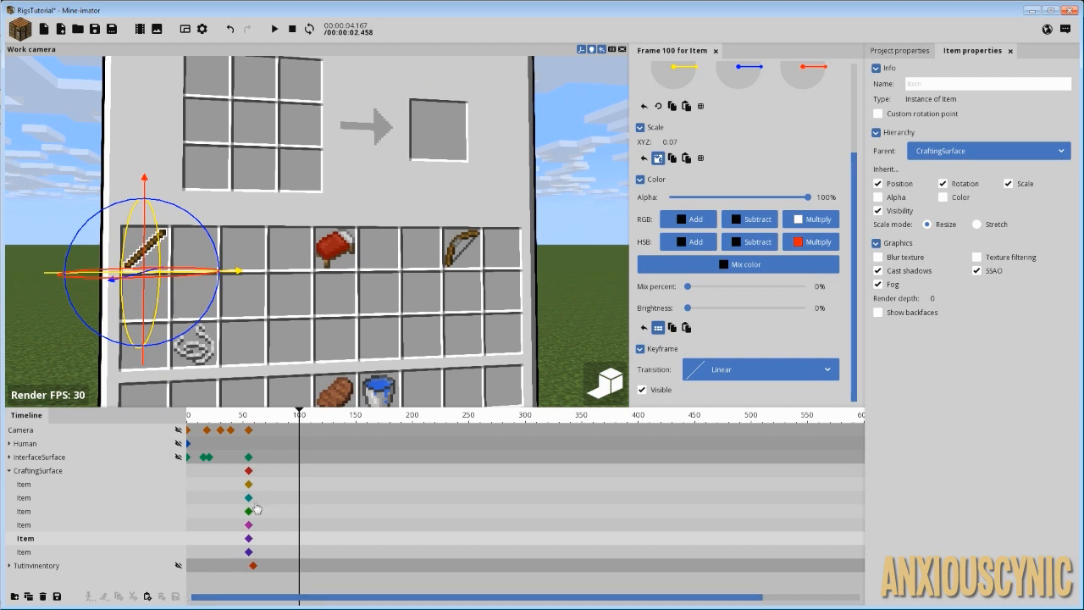
{"action": "left_click_drag", "start_coordinate": [265, 423], "coordinate": [285, 435]}
{"action": "scroll", "coordinate": [293, 439], "scroll_direction": "up", "scroll_amount": 2}
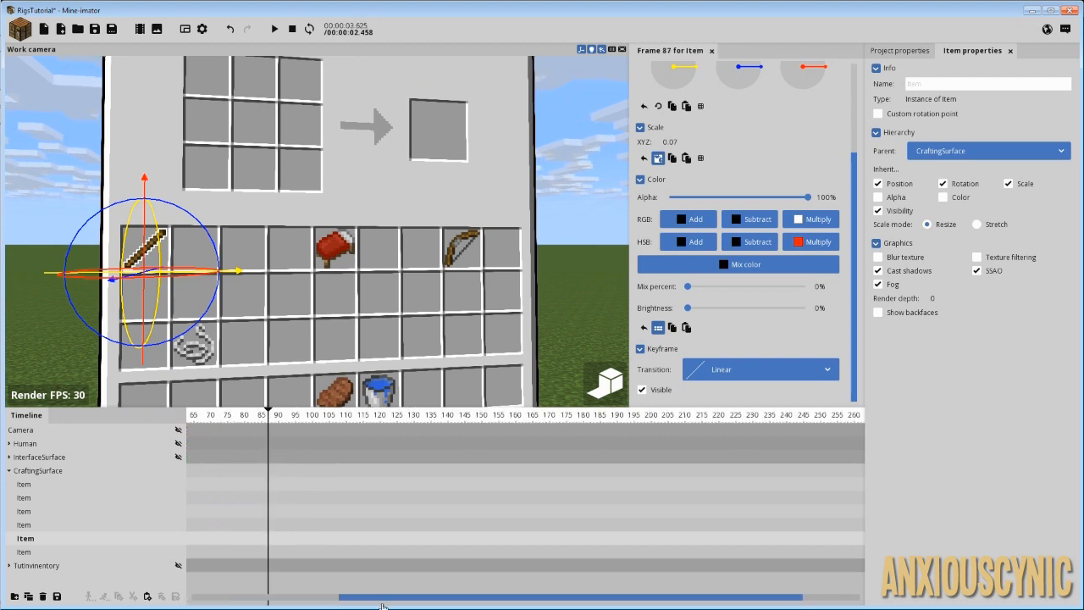
{"action": "scroll", "coordinate": [293, 441], "scroll_direction": "up", "scroll_amount": 3}
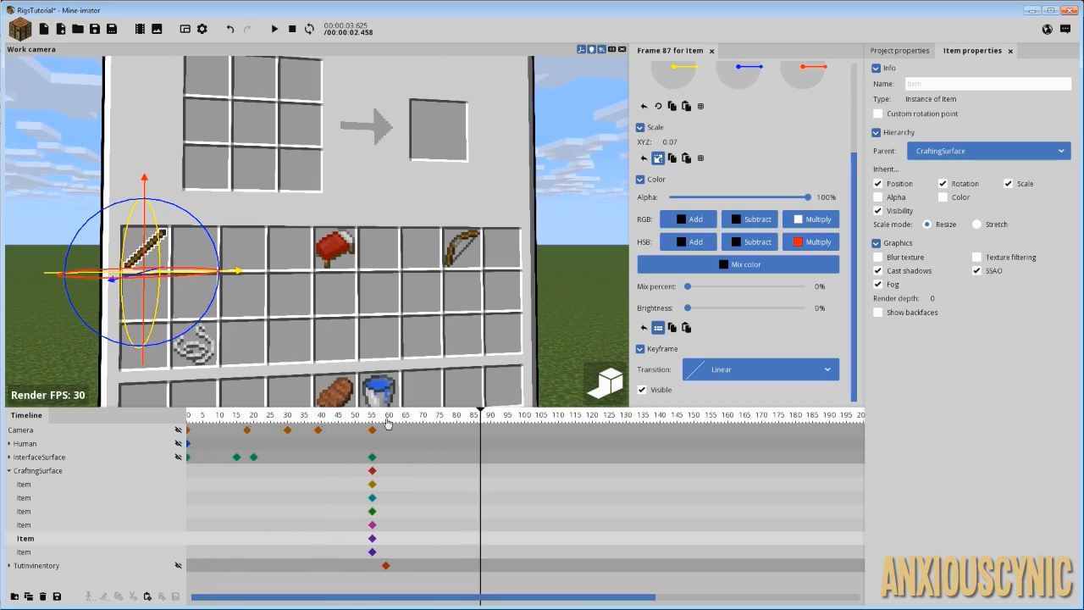
{"action": "left_click", "coordinate": [396, 422]}
{"action": "left_click_drag", "start_coordinate": [408, 253], "coordinate": [433, 226]}
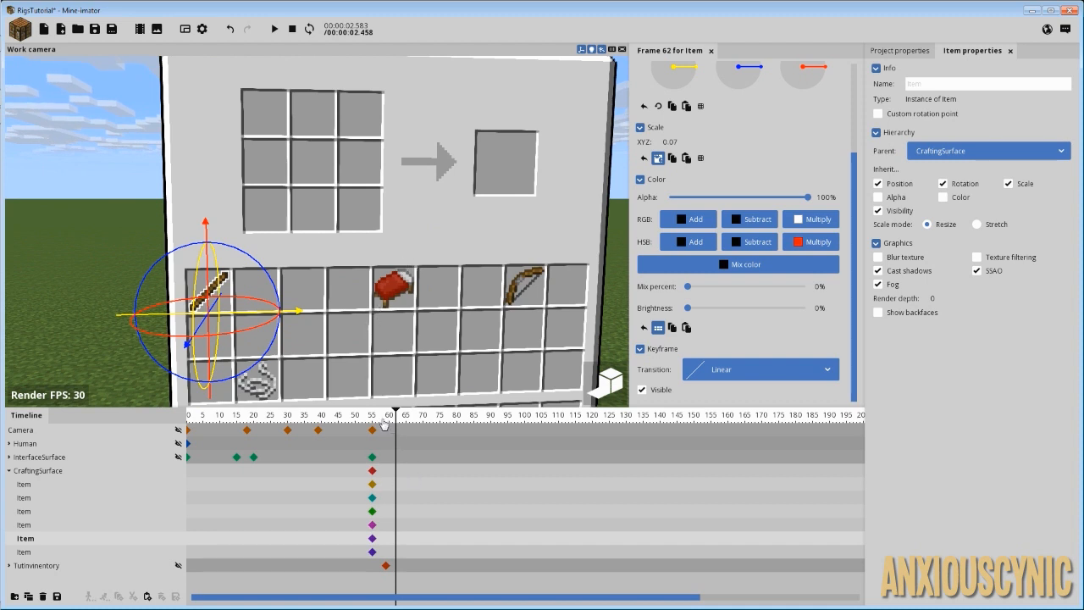
Step: At frame 65, move the stick into the lower-left slot of the crafting grid and fine-tune its placement within the slot
{"action": "left_click_drag", "start_coordinate": [384, 426], "coordinate": [412, 457]}
{"action": "scroll", "coordinate": [406, 484], "scroll_direction": "up", "scroll_amount": 2, "text": "ctrl"}
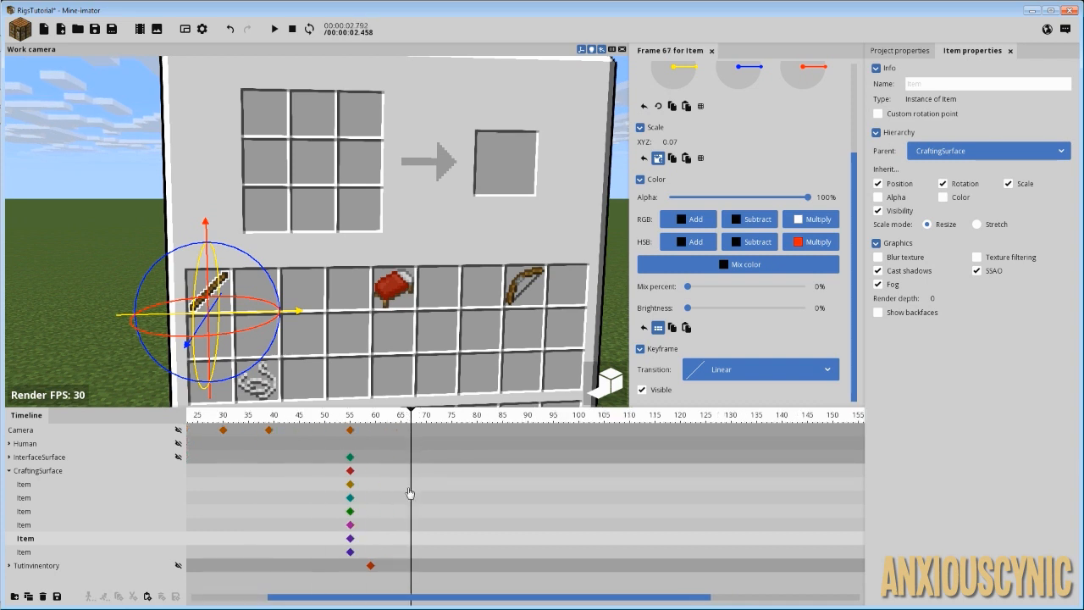
{"action": "left_click", "coordinate": [400, 536]}
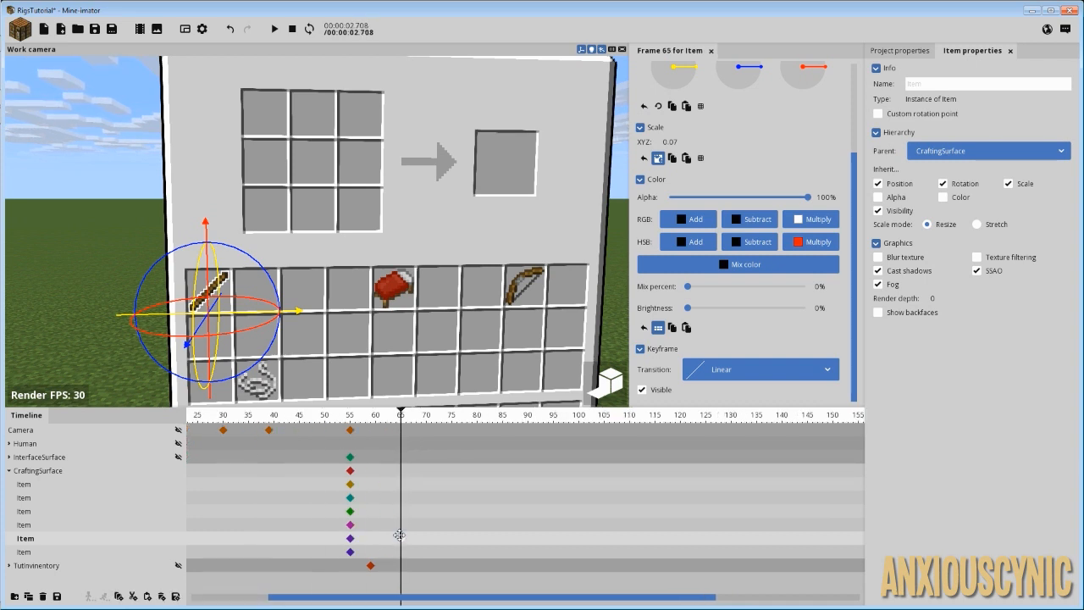
{"action": "left_click_drag", "start_coordinate": [208, 241], "coordinate": [347, 233]}
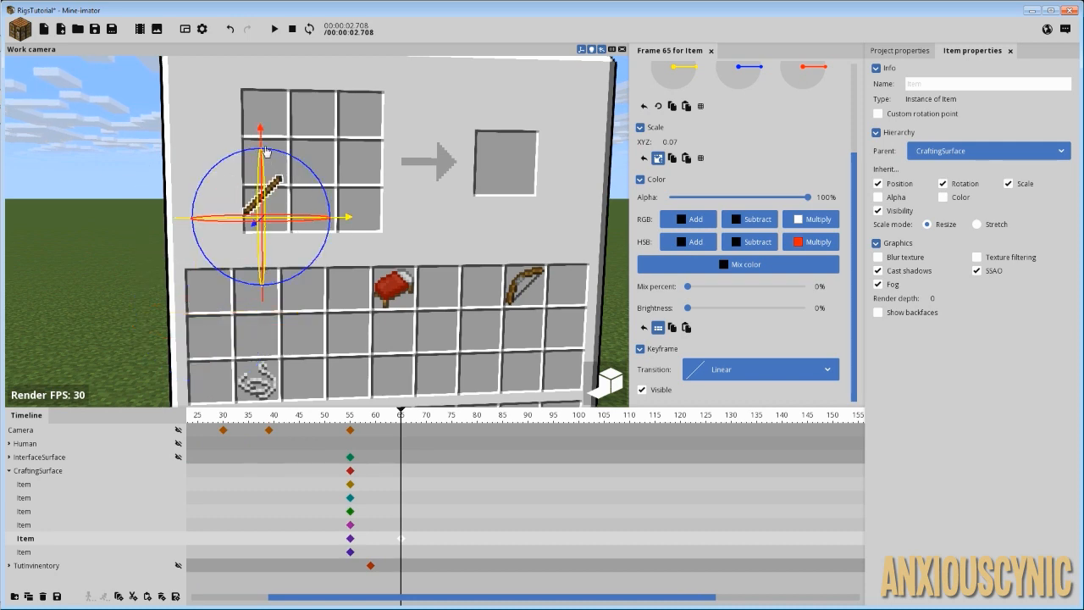
{"action": "left_click_drag", "start_coordinate": [265, 150], "coordinate": [267, 156]}
{"action": "scroll", "coordinate": [347, 191], "scroll_direction": "up", "scroll_amount": 5}
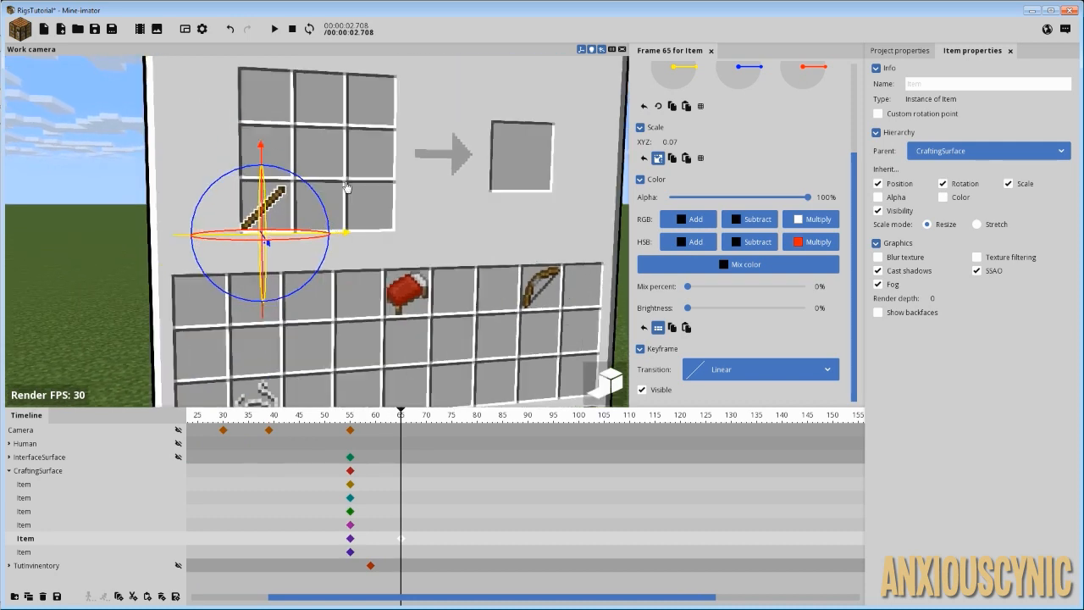
{"action": "left_click_drag", "start_coordinate": [346, 241], "coordinate": [356, 238]}
{"action": "left_click_drag", "start_coordinate": [269, 153], "coordinate": [273, 148]}
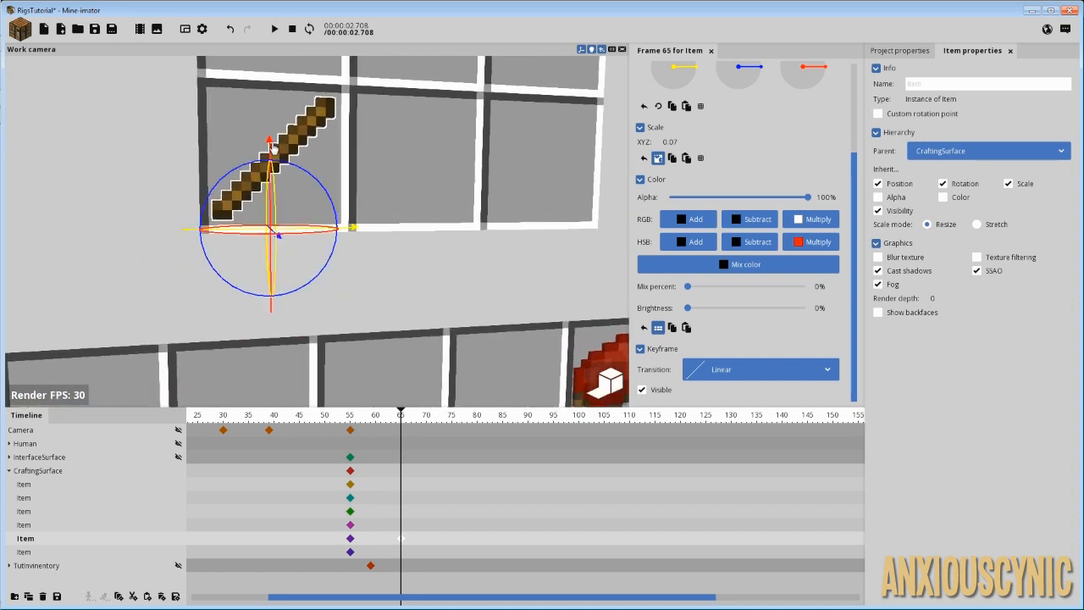
Step: At frame 73, move the stick into the centre slot of the crafting grid
{"action": "left_click_drag", "start_coordinate": [416, 421], "coordinate": [456, 439]}
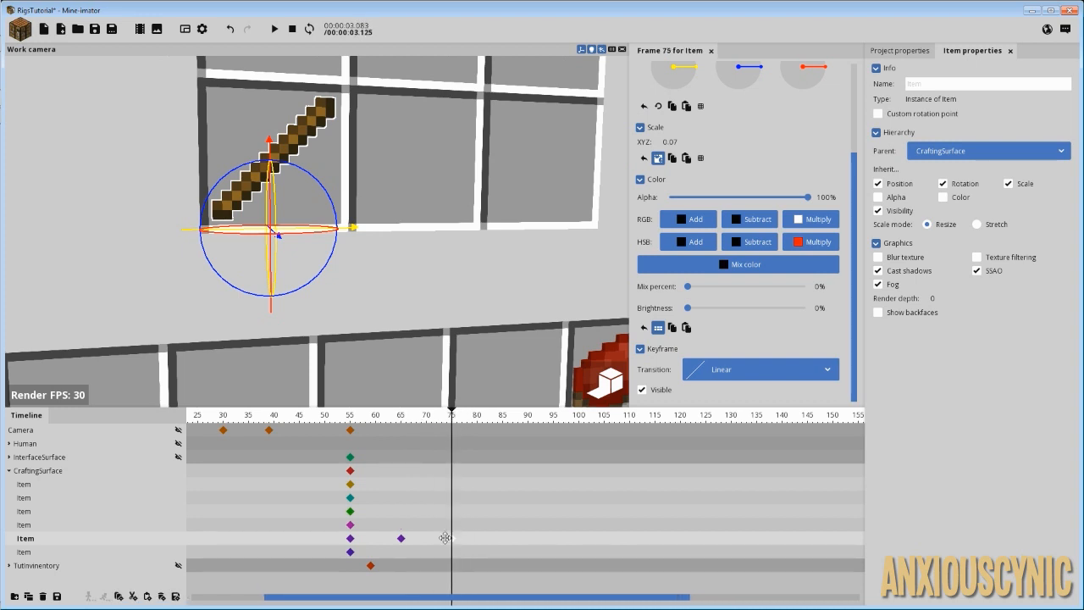
{"action": "left_click_drag", "start_coordinate": [445, 538], "coordinate": [440, 537]}
{"action": "right_click_drag", "start_coordinate": [423, 173], "coordinate": [422, 173]}
{"action": "right_click_drag", "start_coordinate": [348, 268], "coordinate": [348, 268]}
{"action": "left_click_drag", "start_coordinate": [274, 242], "coordinate": [302, 164]}
{"action": "left_click_drag", "start_coordinate": [350, 248], "coordinate": [429, 271]}
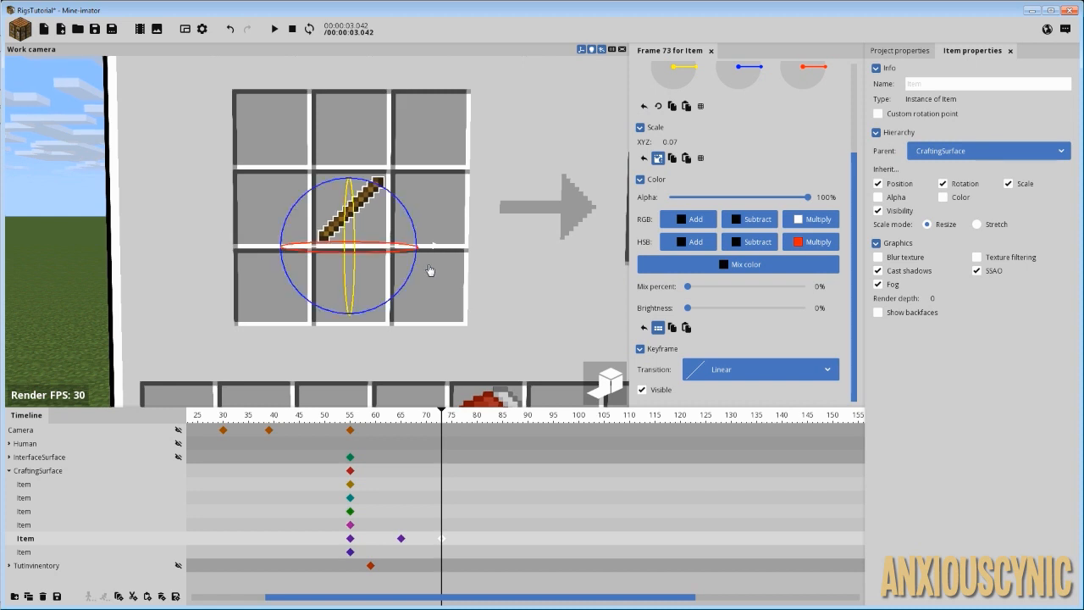
Step: At frame 79, move the stick into the upper-right slot of the crafting grid
{"action": "left_click", "coordinate": [468, 424]}
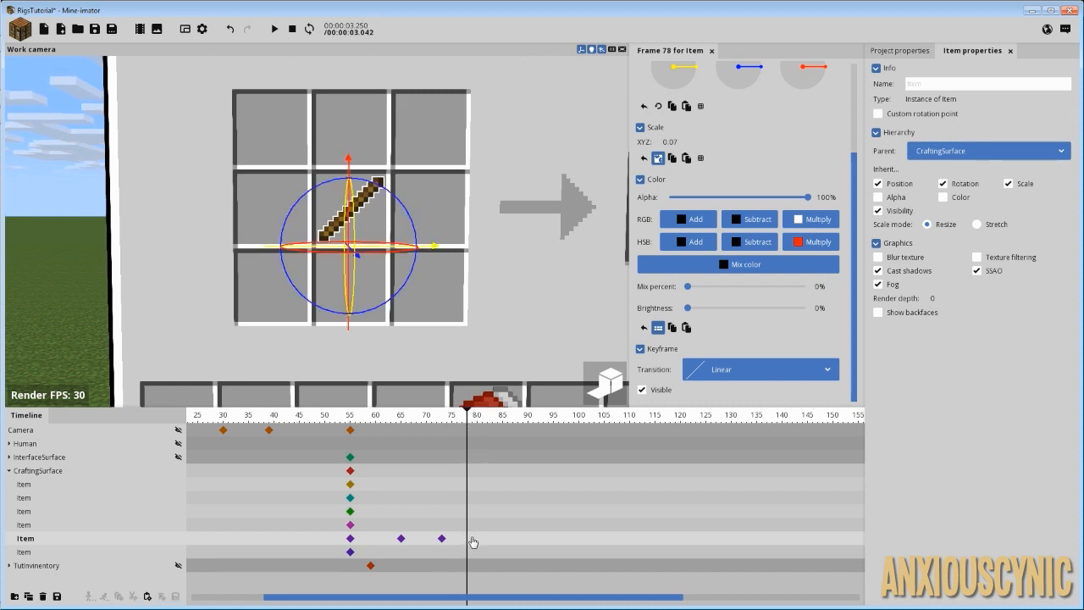
{"action": "left_click_drag", "start_coordinate": [467, 538], "coordinate": [472, 539]}
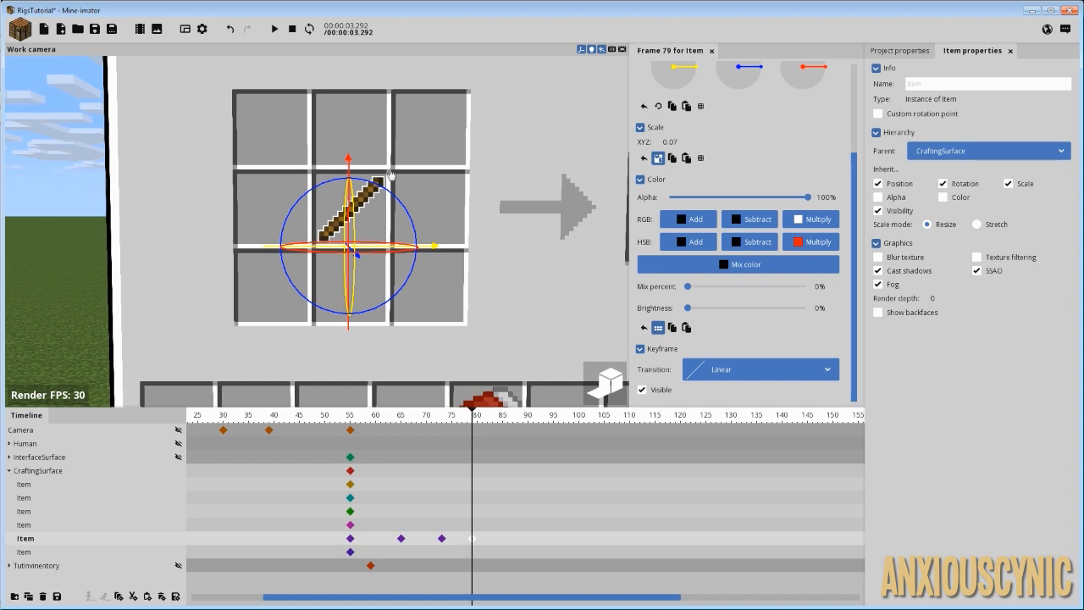
{"action": "left_click_drag", "start_coordinate": [351, 166], "coordinate": [370, 88]}
{"action": "left_click_drag", "start_coordinate": [428, 181], "coordinate": [512, 195]}
{"action": "scroll", "coordinate": [503, 219], "scroll_direction": "down", "scroll_amount": 5}
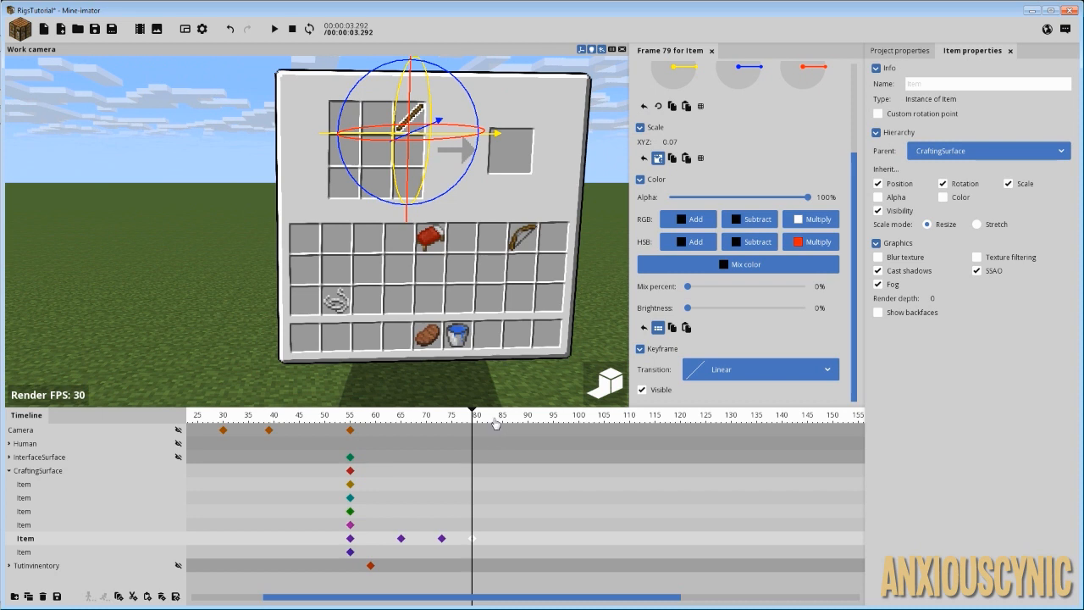
Step: At frame 90, move the stick down to the upper inventory row, into the slot just left of the bed
{"action": "left_click_drag", "start_coordinate": [497, 423], "coordinate": [527, 540]}
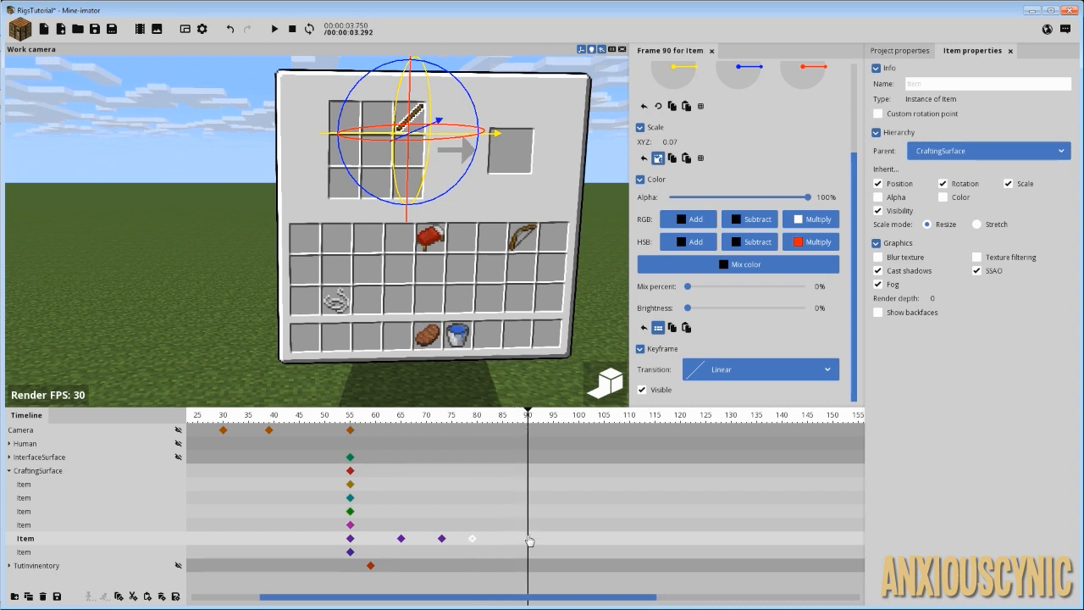
{"action": "left_click_drag", "start_coordinate": [434, 107], "coordinate": [429, 215]}
{"action": "left_click_drag", "start_coordinate": [494, 253], "coordinate": [509, 241]}
{"action": "scroll", "coordinate": [508, 242], "scroll_direction": "up", "scroll_amount": 2}
{"action": "scroll", "coordinate": [508, 242], "scroll_direction": "up", "scroll_amount": 3}
{"action": "left_click_drag", "start_coordinate": [404, 167], "coordinate": [402, 171]}
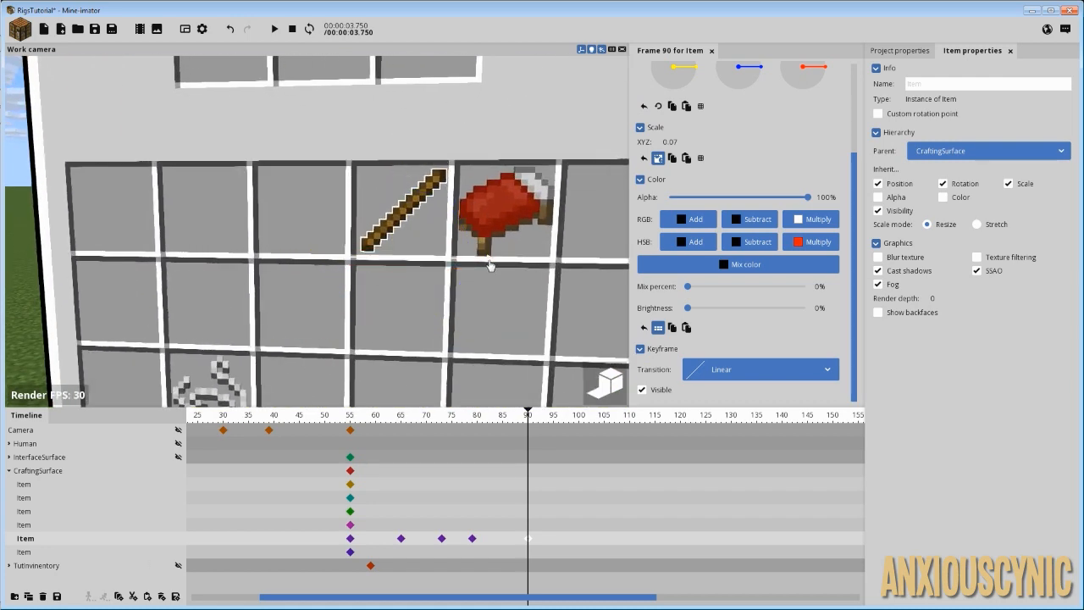
{"action": "left_click_drag", "start_coordinate": [489, 260], "coordinate": [488, 257]}
{"action": "scroll", "coordinate": [477, 164], "scroll_direction": "down", "scroll_amount": 4}
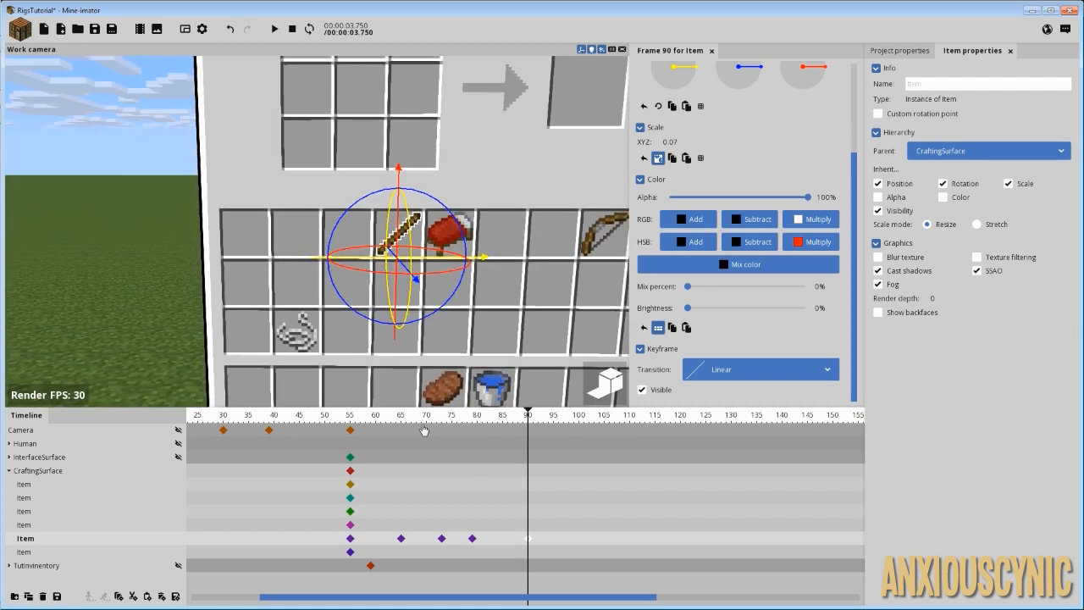
Step: Play the stick's animation from frame 56 to check its path through the crafting grid and back to the inventory
{"action": "left_click_drag", "start_coordinate": [423, 431], "coordinate": [356, 430]}
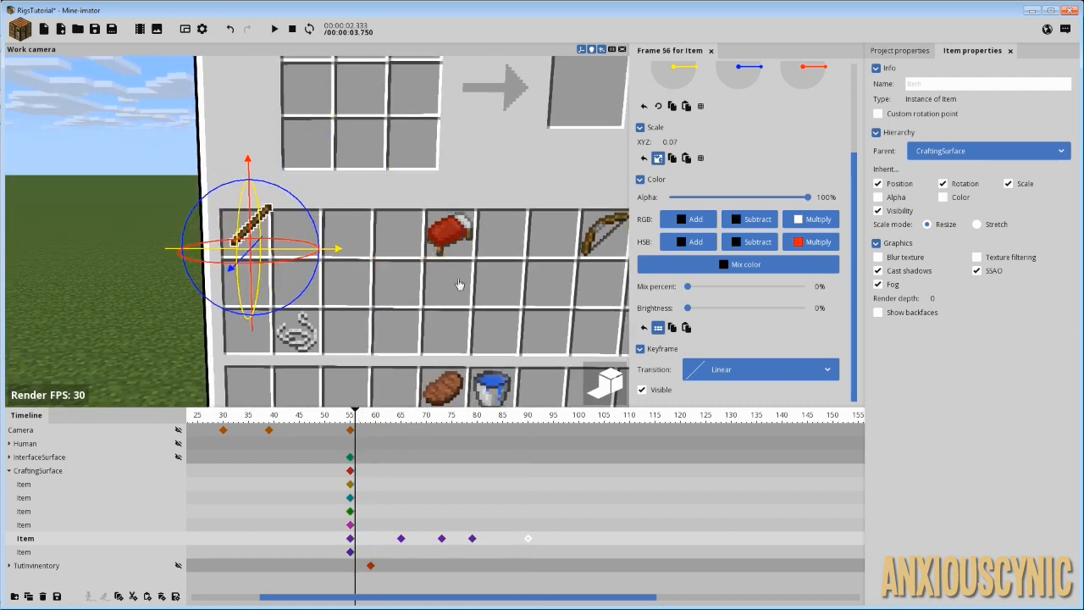
{"action": "key", "text": "space"}
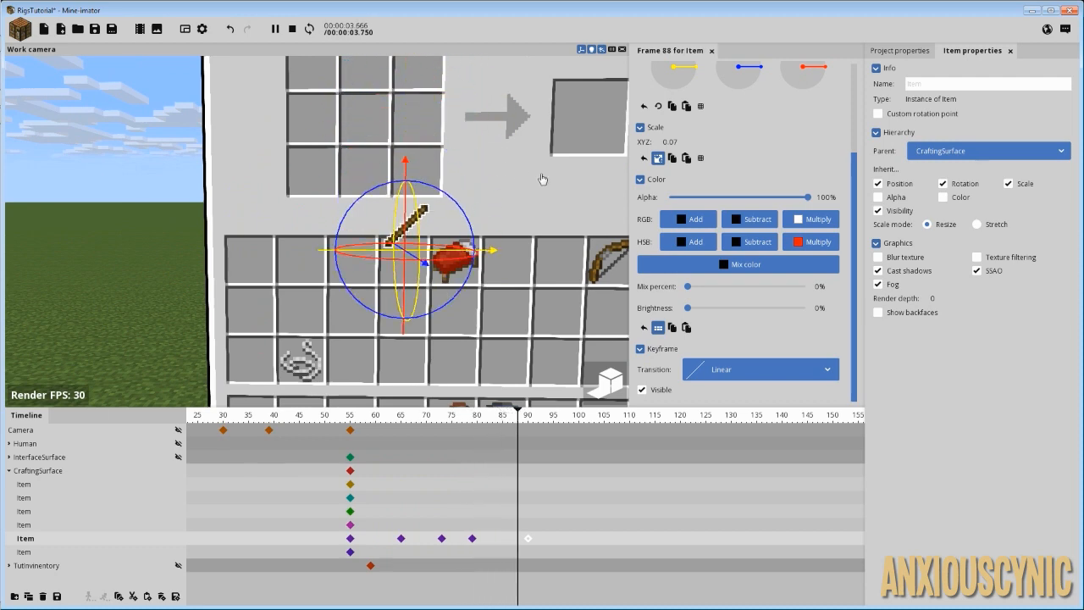
{"action": "key", "text": "space"}
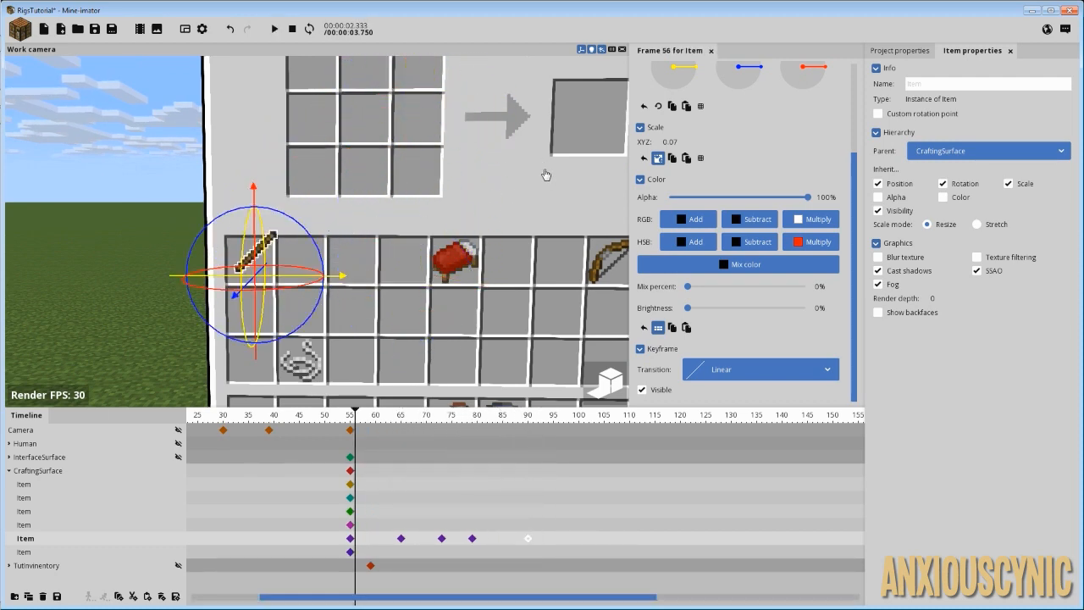
{"action": "right_click_drag", "start_coordinate": [524, 222], "coordinate": [527, 204]}
{"action": "left_click_drag", "start_coordinate": [527, 204], "coordinate": [520, 208]}
{"action": "scroll", "coordinate": [505, 206], "scroll_direction": "down", "scroll_amount": 2}
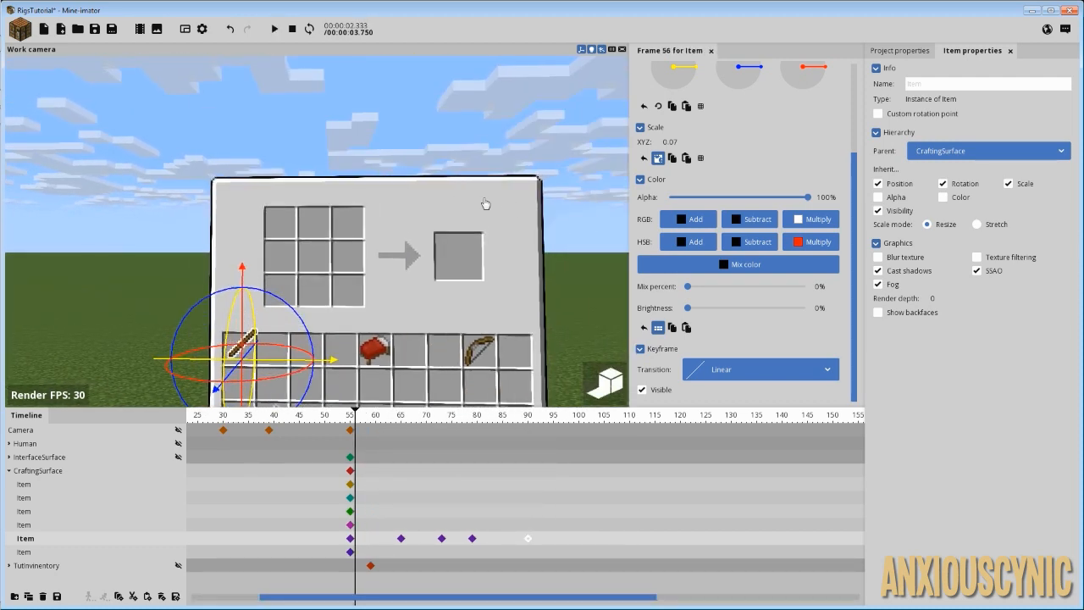
{"action": "right_click_drag", "start_coordinate": [471, 211], "coordinate": [468, 229]}
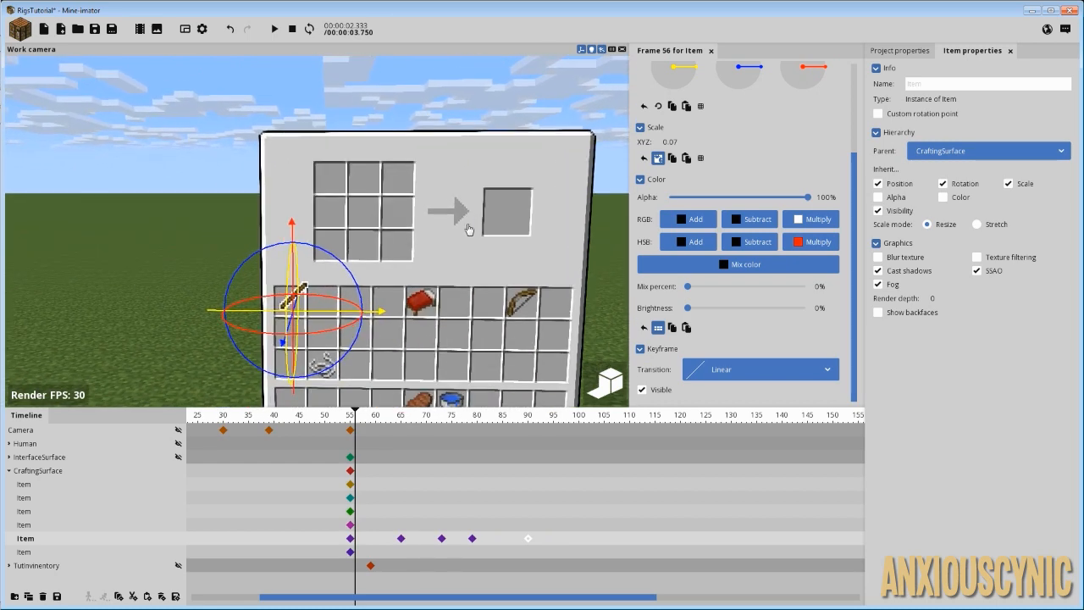
Step: Rename the animated stick item under CraftingSurface as Sticks
{"action": "left_click", "coordinate": [40, 526]}
{"action": "left_click", "coordinate": [41, 539]}
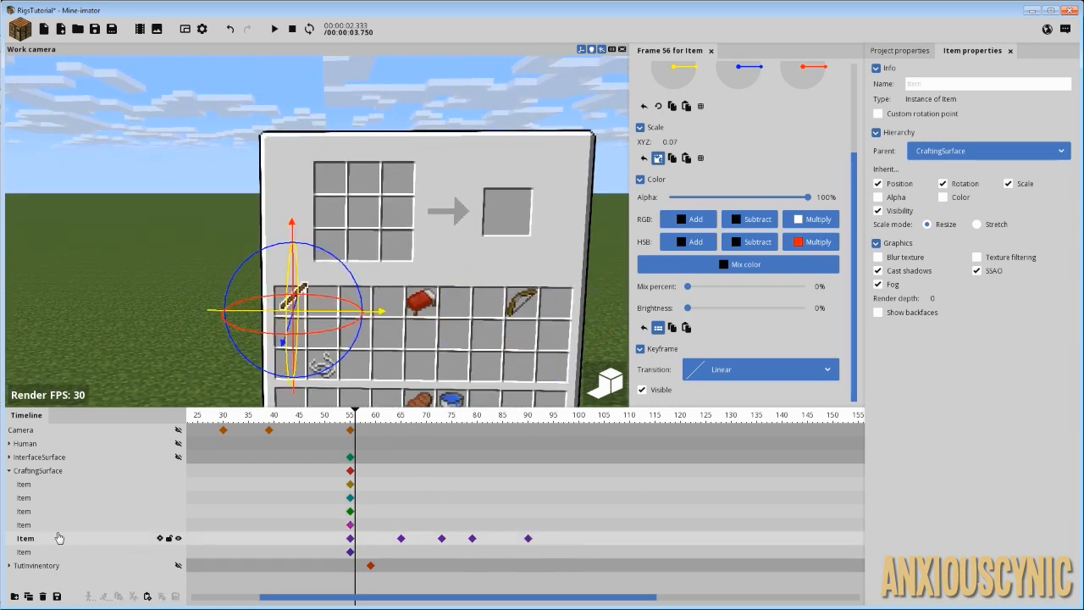
{"action": "left_click", "coordinate": [926, 82]}
{"action": "type", "text": "St"}
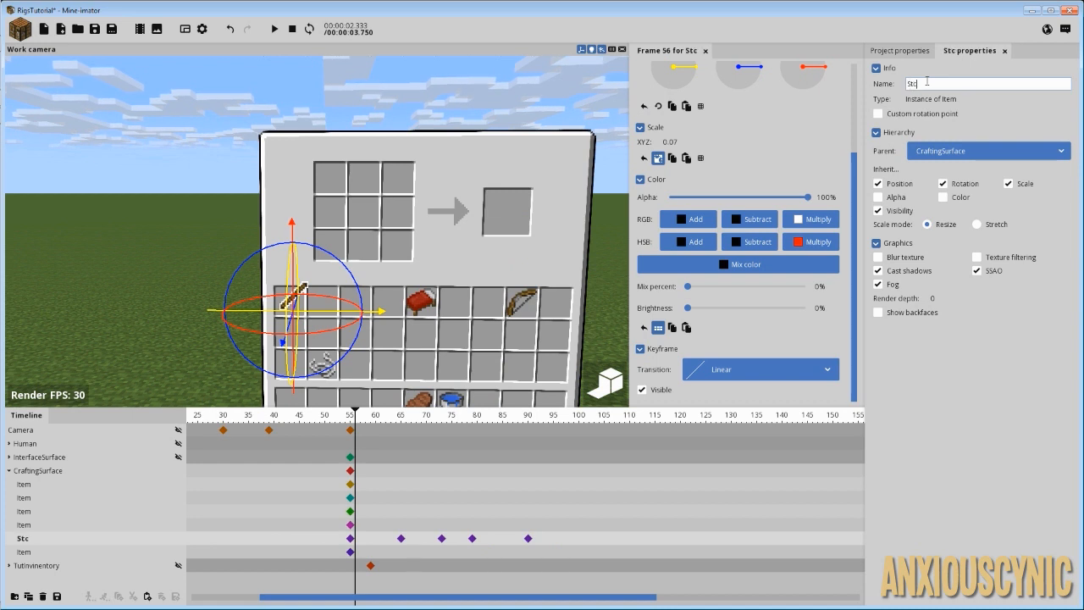
{"action": "type", "text": "icks"}
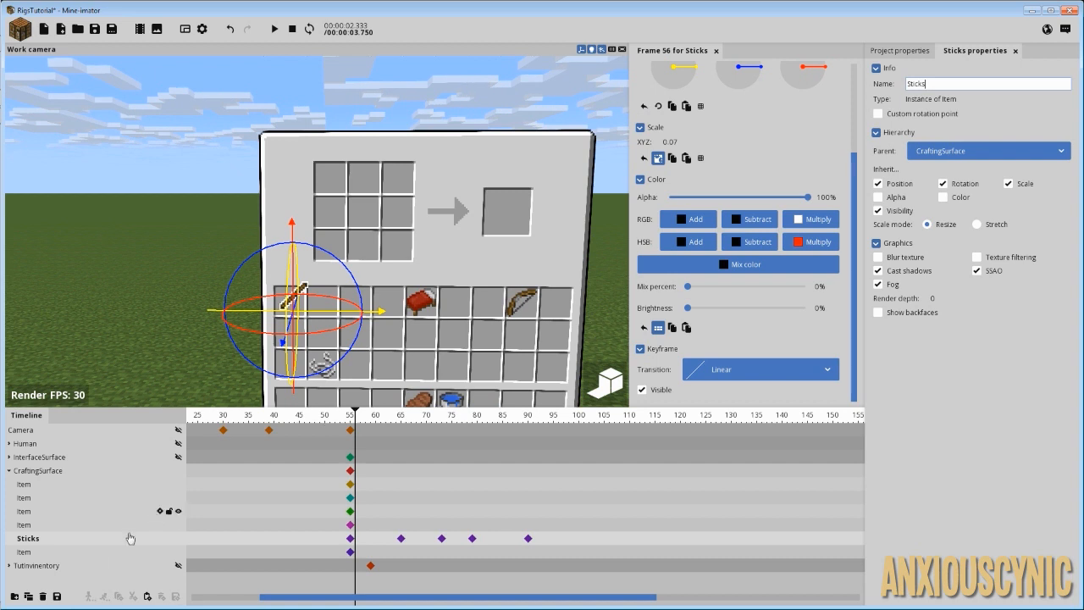
Step: Duplicate the Sticks item three times, together with its keyframes
{"action": "left_click", "coordinate": [27, 525]}
{"action": "left_click", "coordinate": [29, 539]}
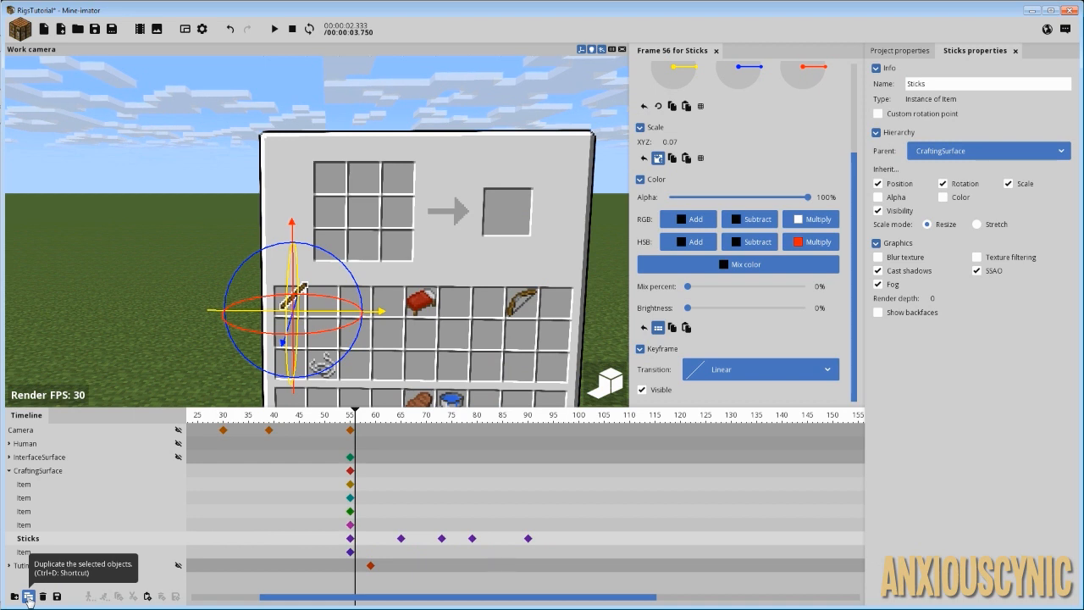
{"action": "left_click", "coordinate": [28, 597]}
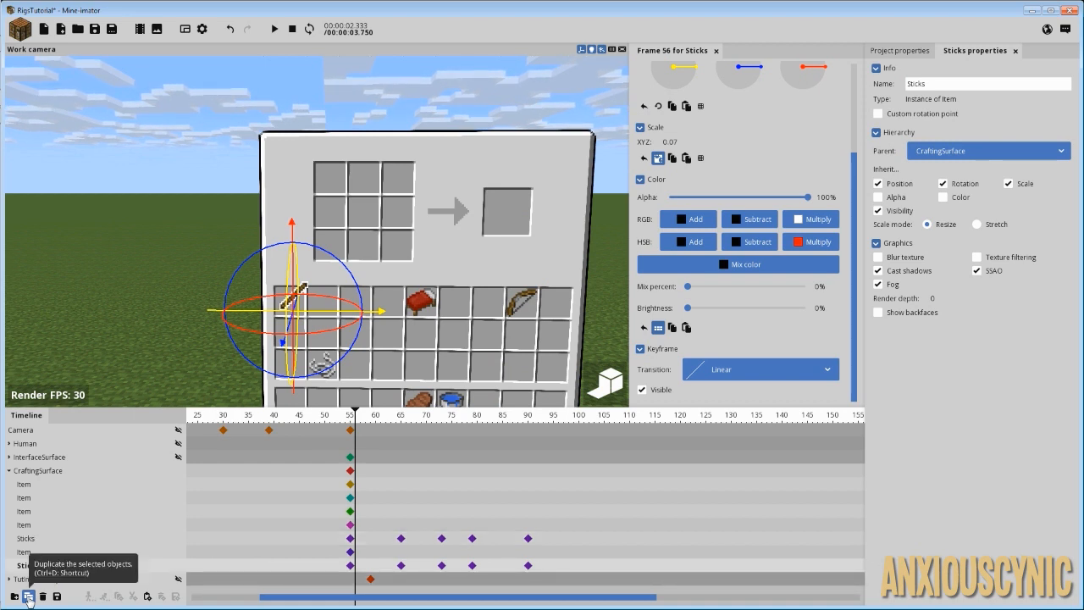
{"action": "left_click", "coordinate": [29, 602]}
{"action": "left_click", "coordinate": [30, 602]}
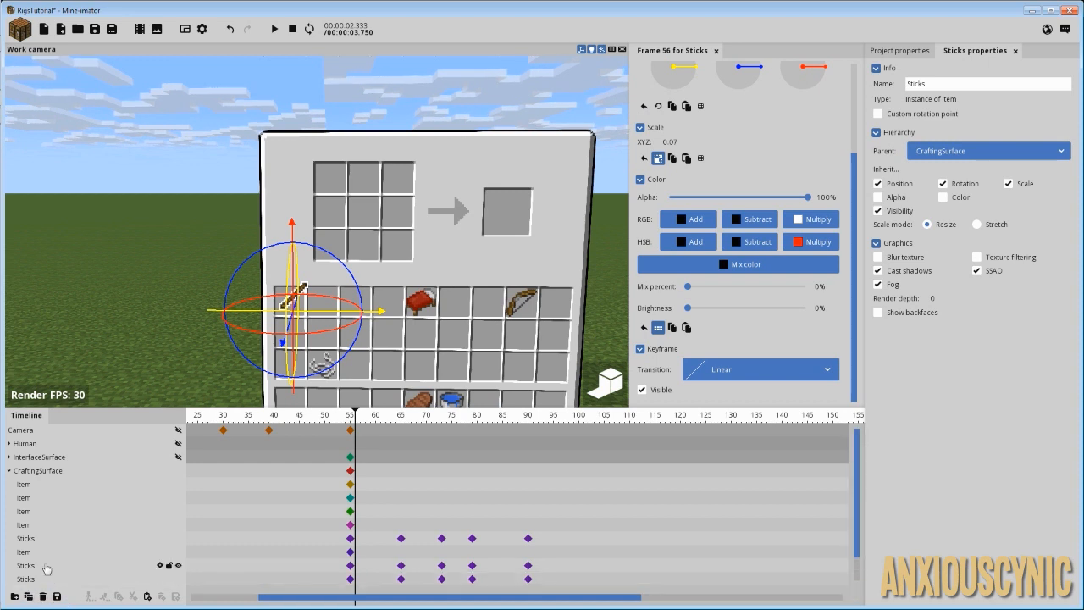
Step: Make the three duplicated Sticks items invisible at their frame 55 keyframes
{"action": "left_click", "coordinate": [48, 567]}
{"action": "scroll", "coordinate": [47, 567], "scroll_direction": "down", "scroll_amount": 1}
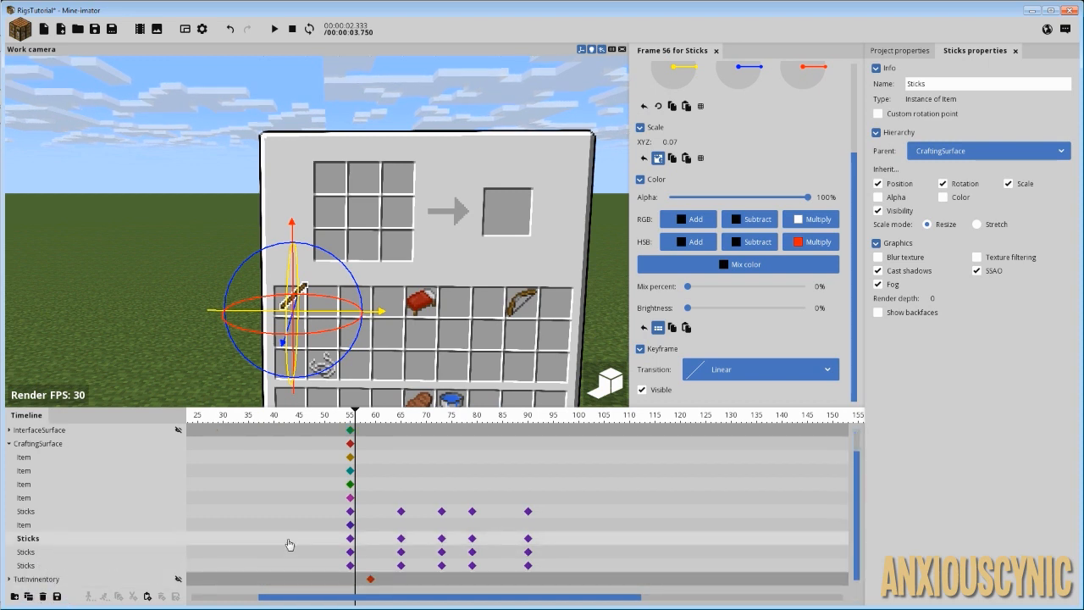
{"action": "left_click_drag", "start_coordinate": [356, 432], "coordinate": [371, 428]}
{"action": "left_click_drag", "start_coordinate": [332, 536], "coordinate": [359, 571]}
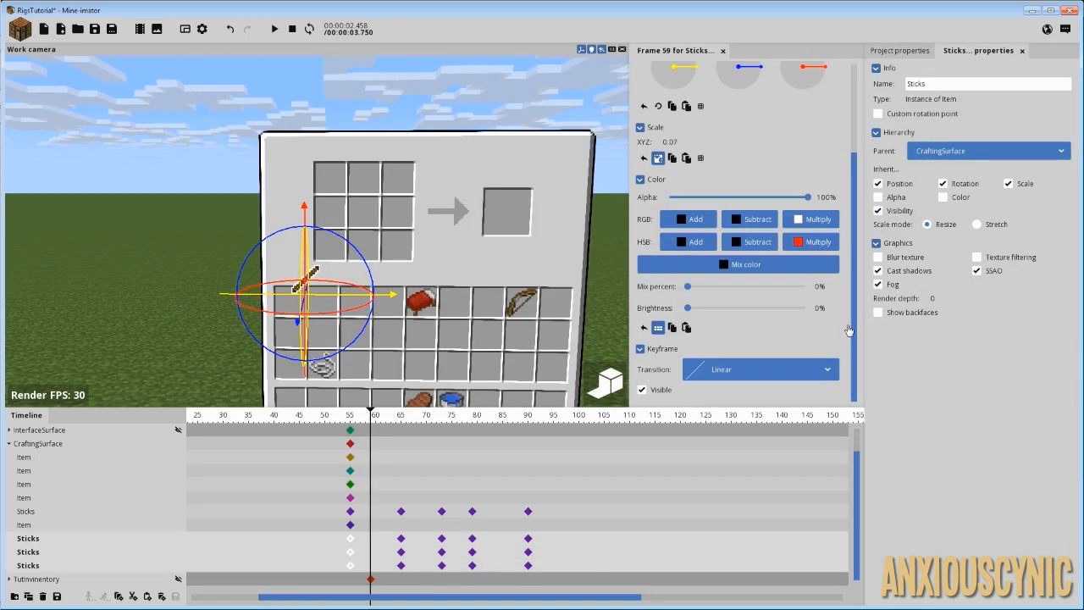
{"action": "left_click", "coordinate": [642, 390]}
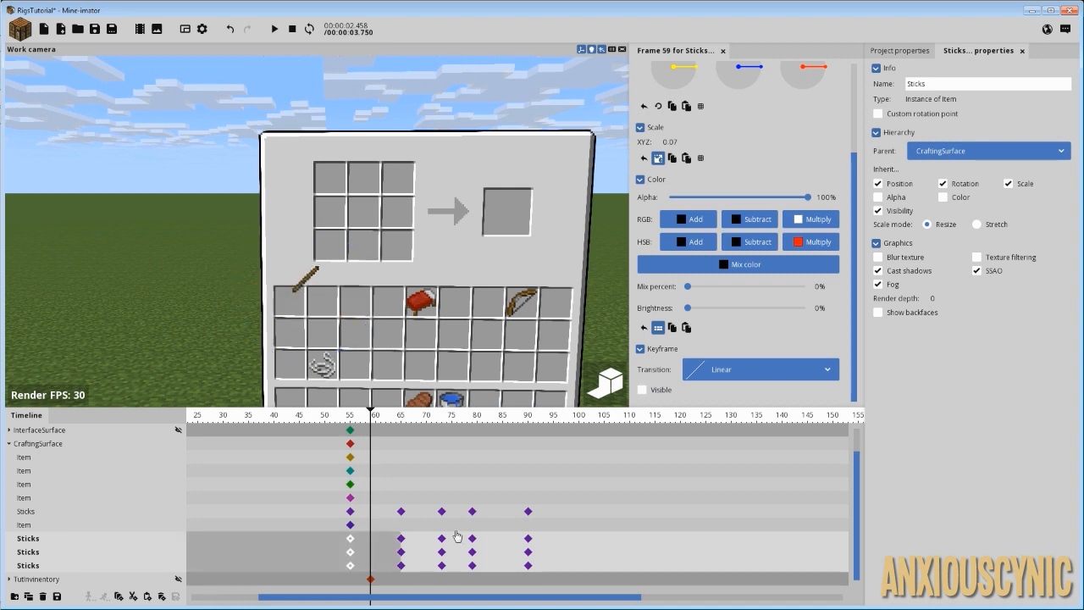
Step: Delete the first Sticks duplicate's keyframes at frames 73, 79 and 90, keeping its frame 65 keyframe
{"action": "left_click", "coordinate": [401, 538]}
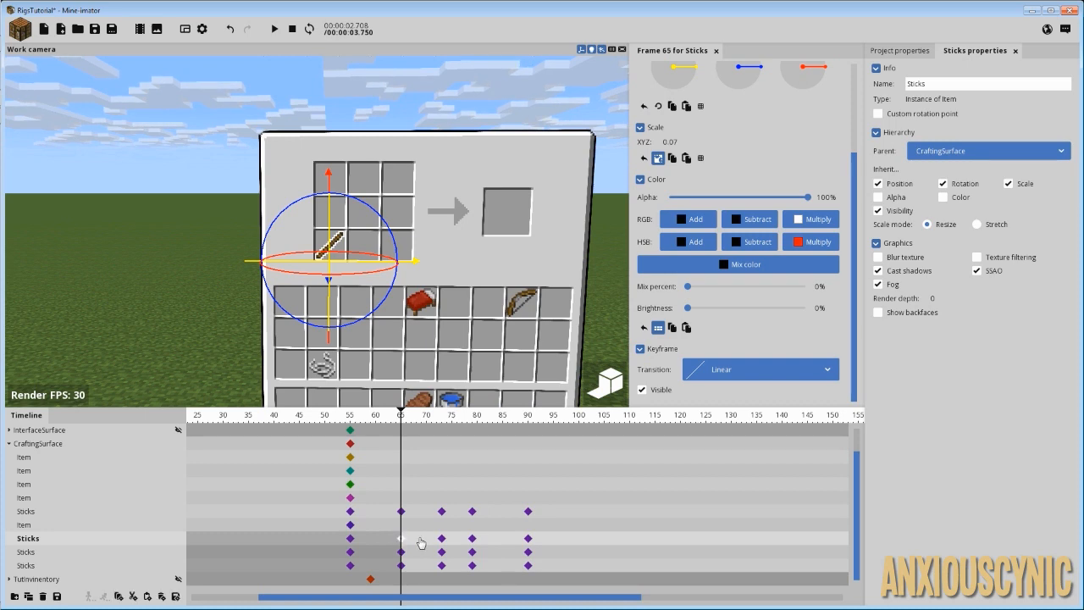
{"action": "left_click_drag", "start_coordinate": [421, 543], "coordinate": [558, 546]}
{"action": "key", "text": "Delete"}
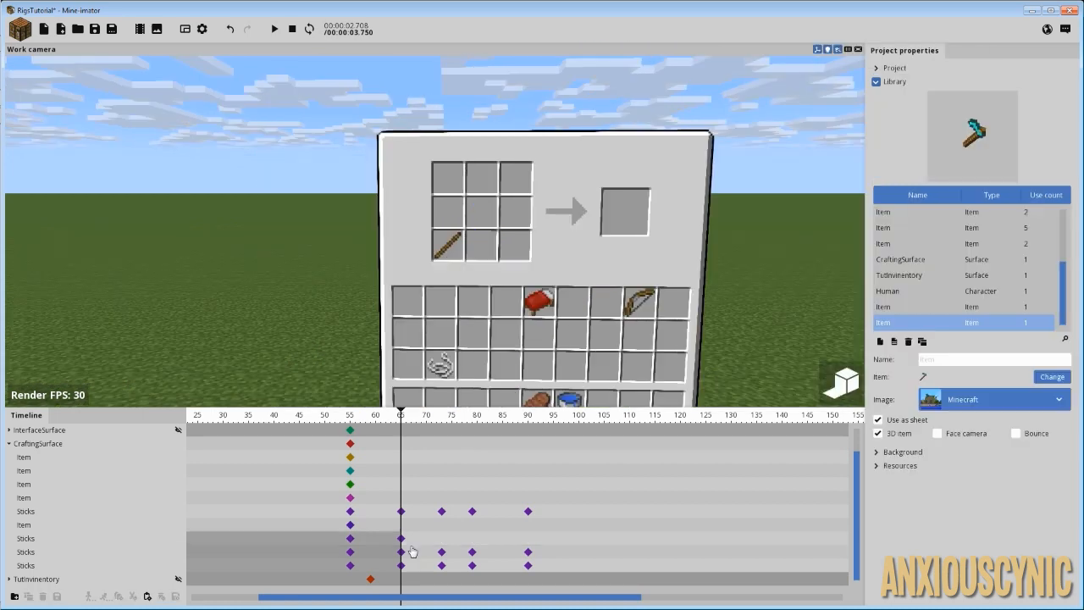
Step: Delete the second Sticks duplicate's keyframes at frames 65, 79 and 90, keeping its frame 73 keyframe
{"action": "left_click", "coordinate": [402, 539]}
{"action": "left_click", "coordinate": [402, 554]}
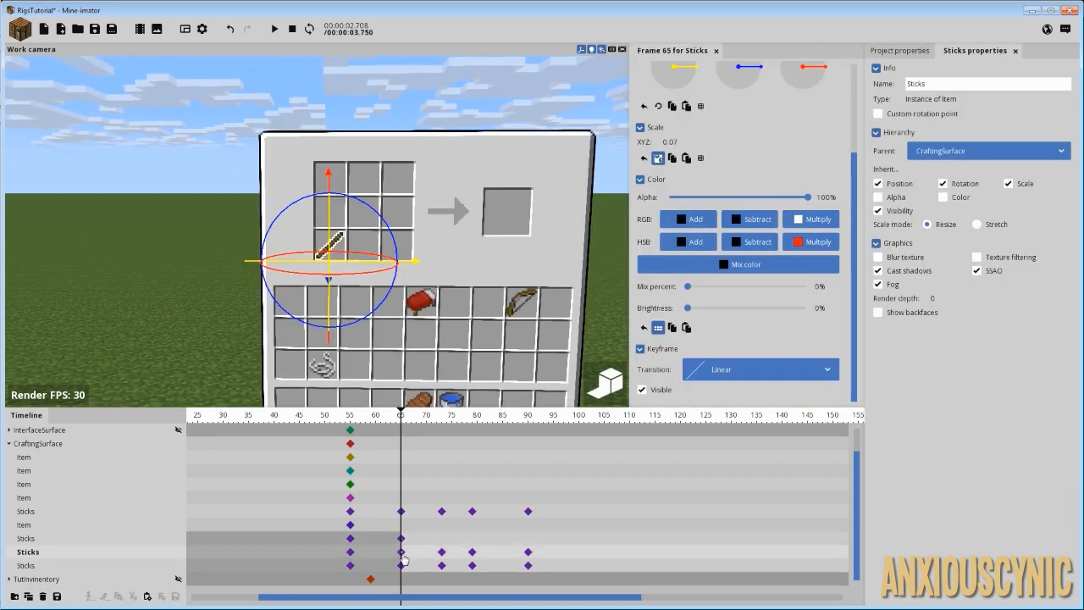
{"action": "left_click", "coordinate": [402, 555]}
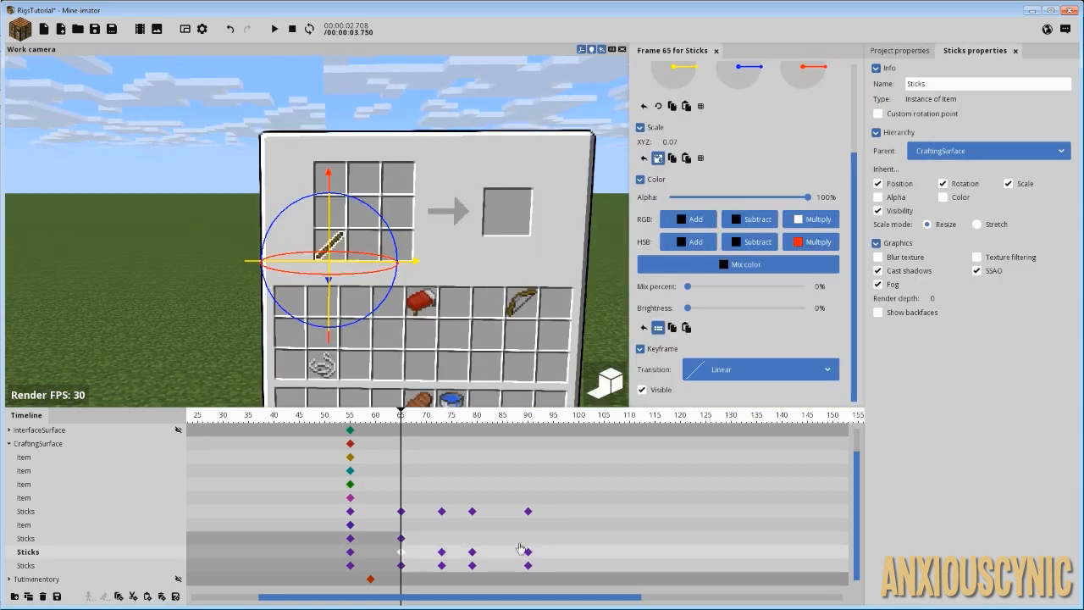
{"action": "key", "text": "Delete"}
{"action": "left_click", "coordinate": [442, 553]}
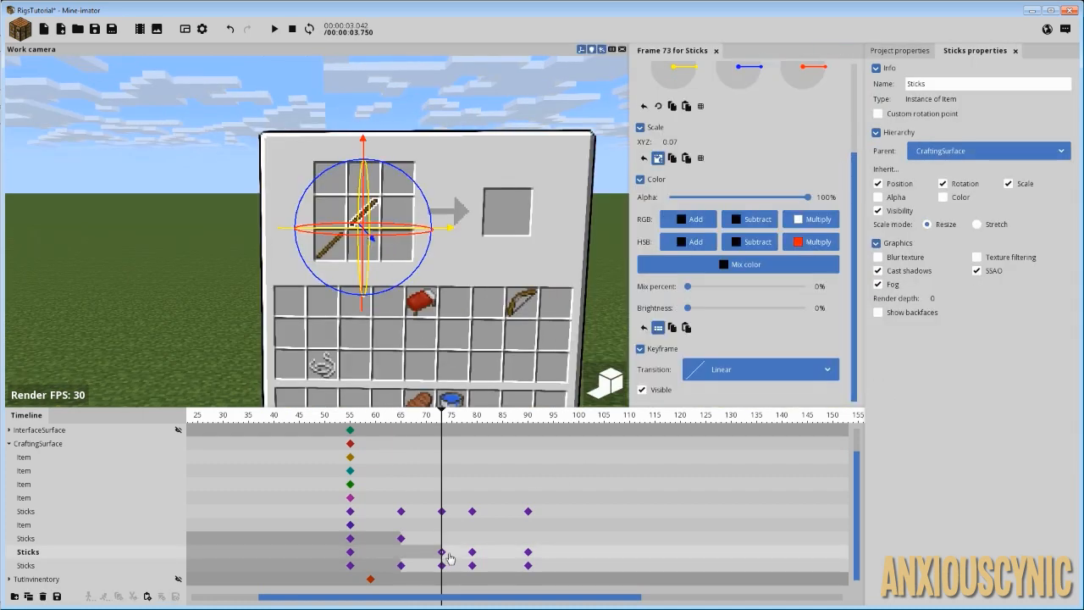
{"action": "left_click_drag", "start_coordinate": [461, 556], "coordinate": [562, 561]}
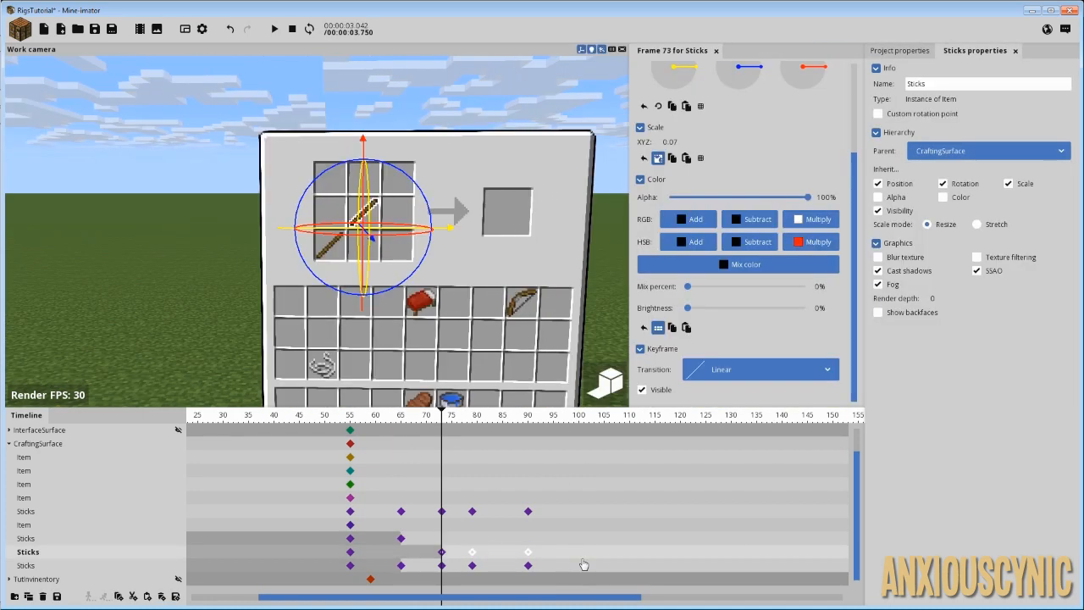
{"action": "key", "text": "Delete"}
Step: Delete the third Sticks duplicate's keyframes at frames 65, 73 and 90, keeping its frame 79 keyframe
{"action": "left_click", "coordinate": [401, 566]}
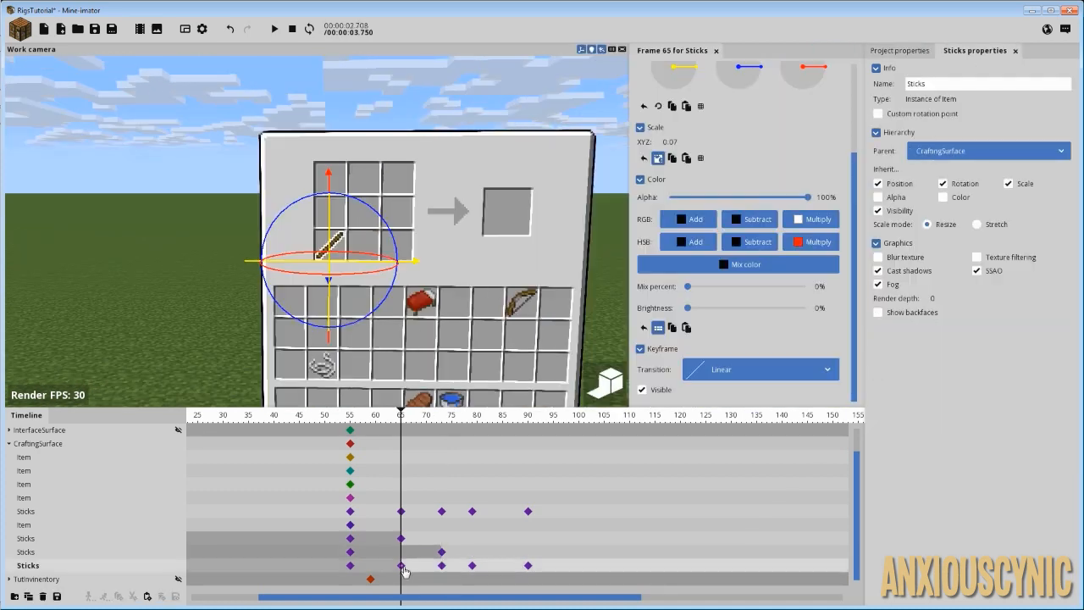
{"action": "key", "text": "Delete"}
{"action": "left_click", "coordinate": [441, 566]}
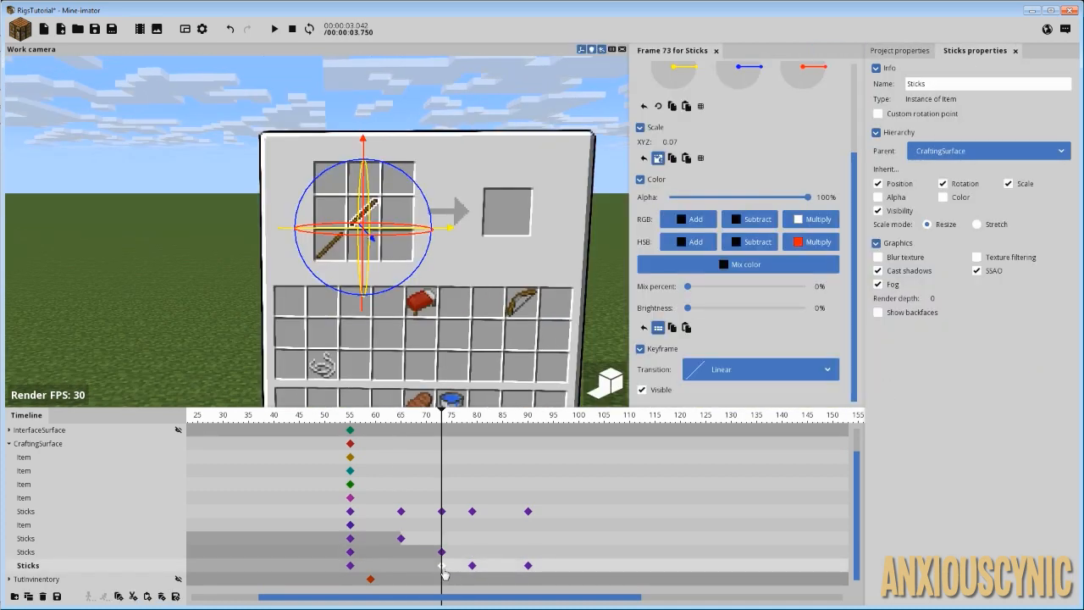
{"action": "key", "text": "Delete"}
{"action": "left_click", "coordinate": [472, 566]}
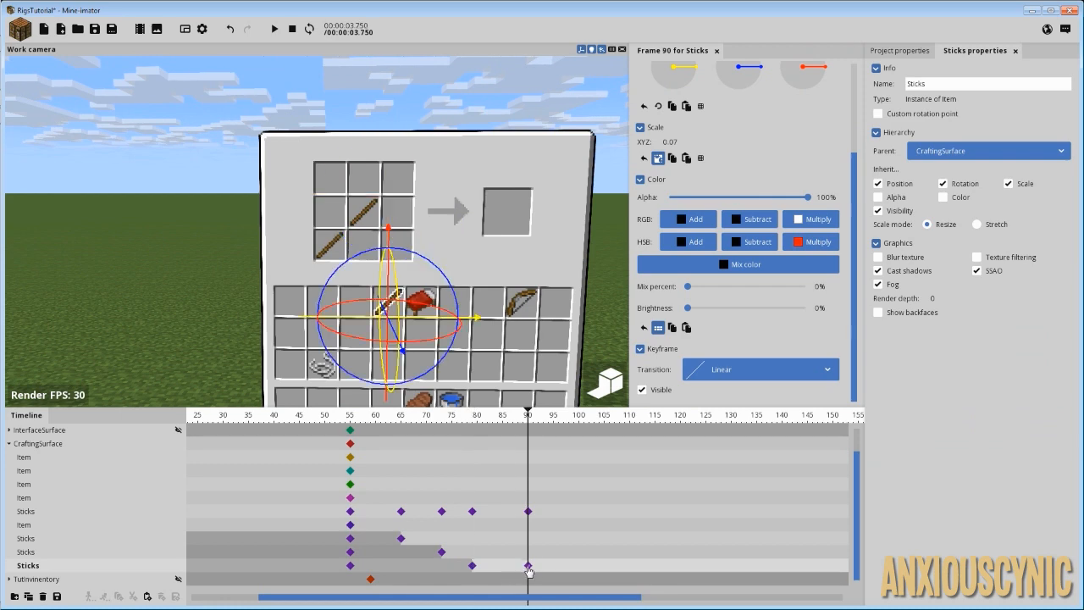
{"action": "left_click", "coordinate": [528, 566]}
{"action": "key", "text": "Delete"}
Step: Play back and scrub the sticks animation from before frame 55 to past frame 90
{"action": "left_click_drag", "start_coordinate": [456, 424], "coordinate": [320, 423]}
{"action": "key", "text": "space"}
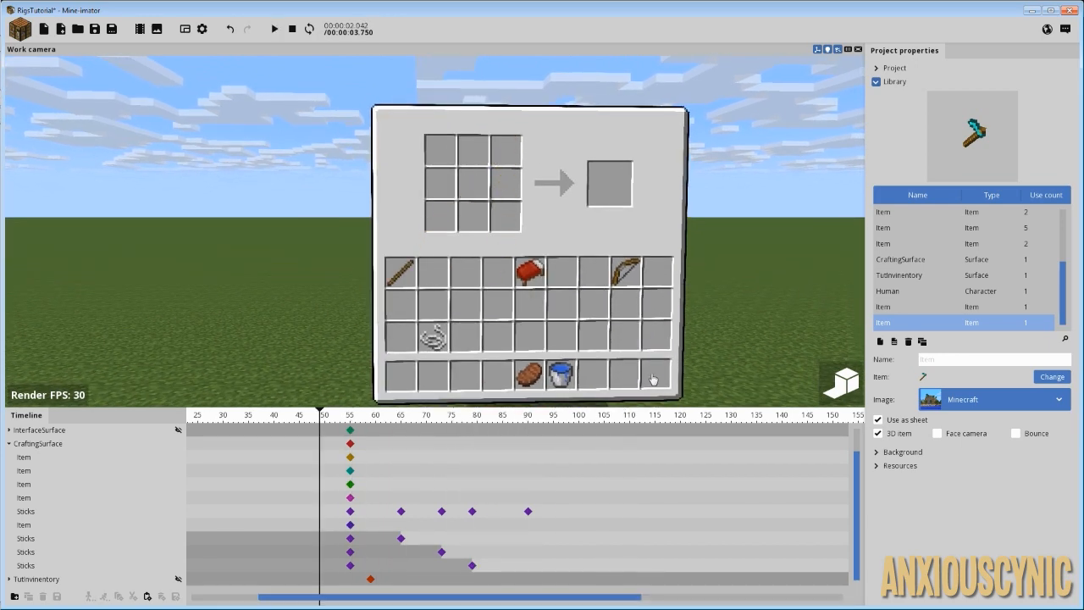
{"action": "left_click_drag", "start_coordinate": [454, 423], "coordinate": [547, 432]}
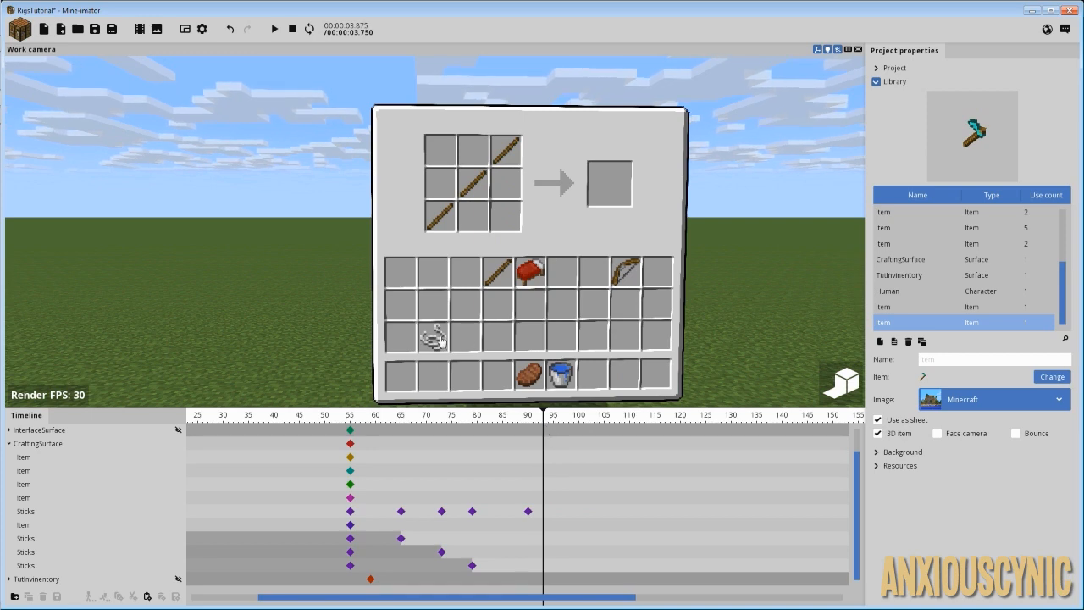
{"action": "right_click_drag", "start_coordinate": [544, 310], "coordinate": [527, 279]}
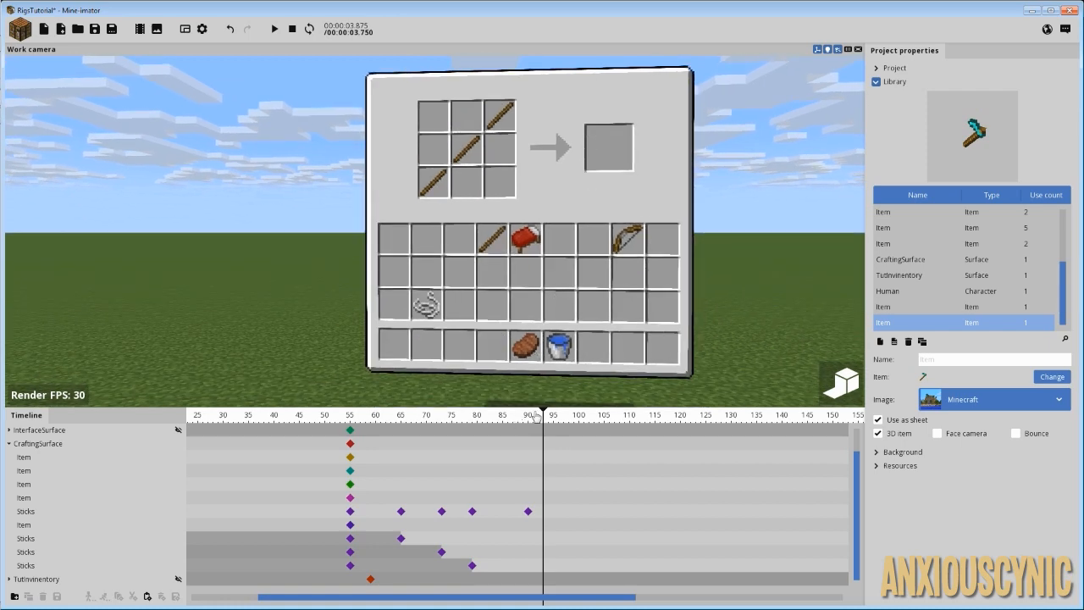
Step: Play back the combined sticks and string animation from around frame 55, and scrub through the sticks placement
{"action": "left_click", "coordinate": [356, 416]}
{"action": "key", "text": "space"}
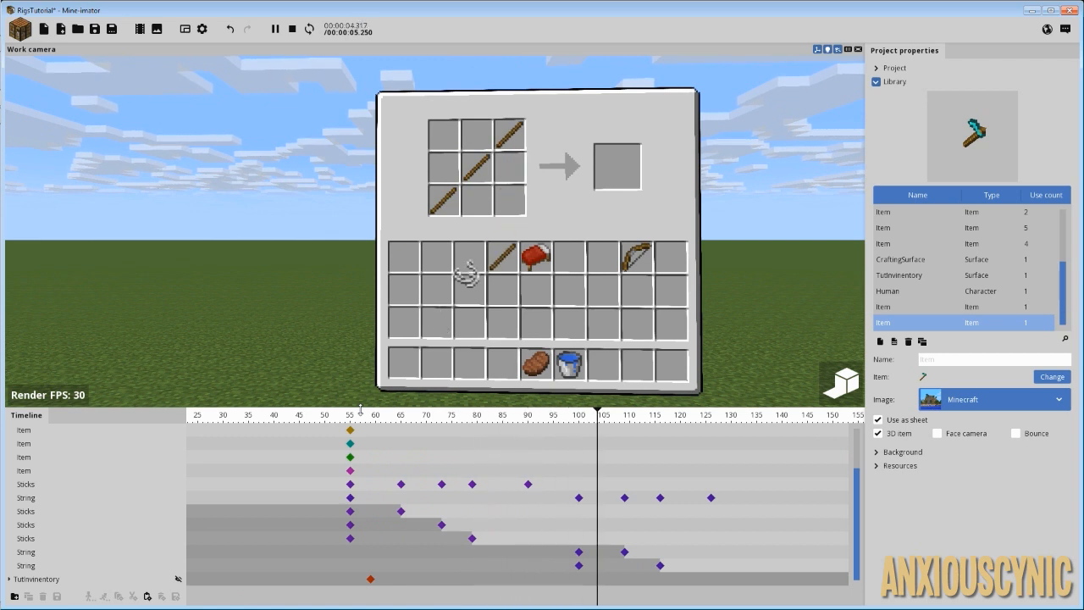
{"action": "key", "text": "space"}
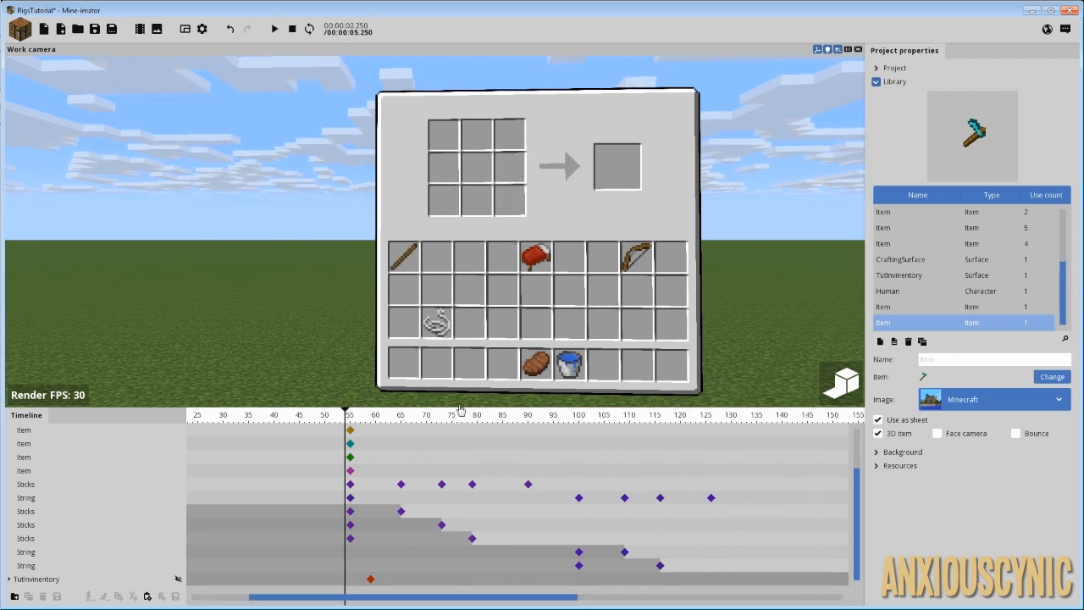
{"action": "key", "text": "space"}
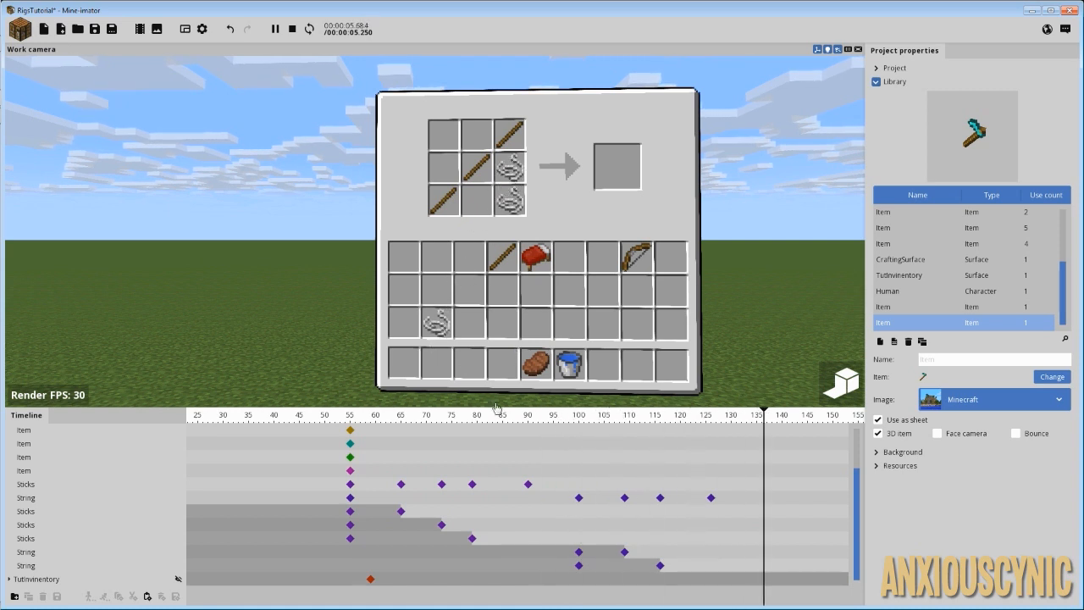
{"action": "key", "text": "space"}
{"action": "left_click_drag", "start_coordinate": [599, 424], "coordinate": [563, 424]}
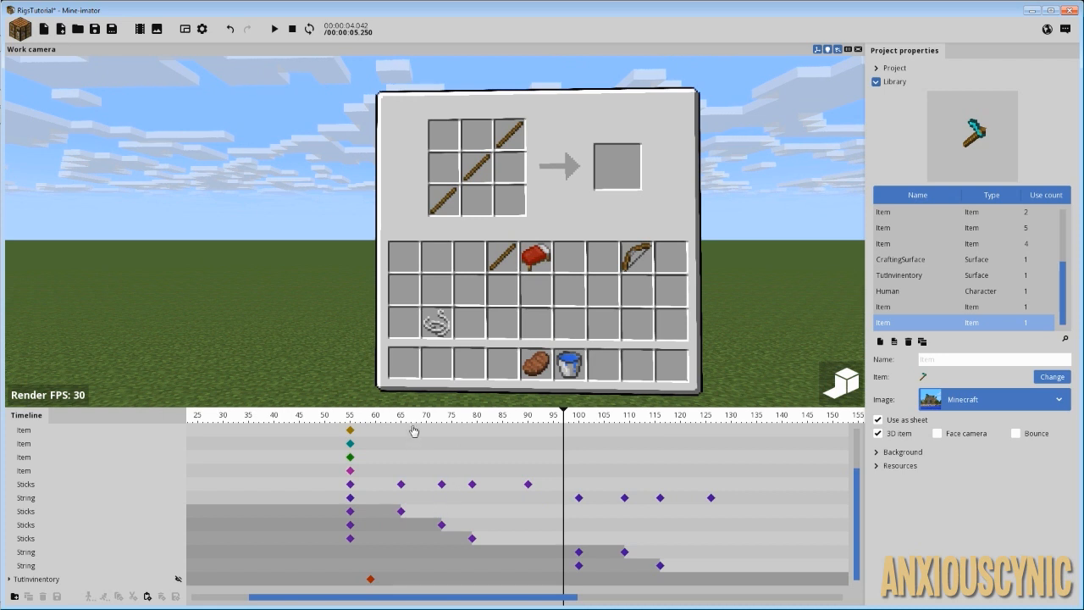
{"action": "left_click_drag", "start_coordinate": [412, 425], "coordinate": [397, 429]}
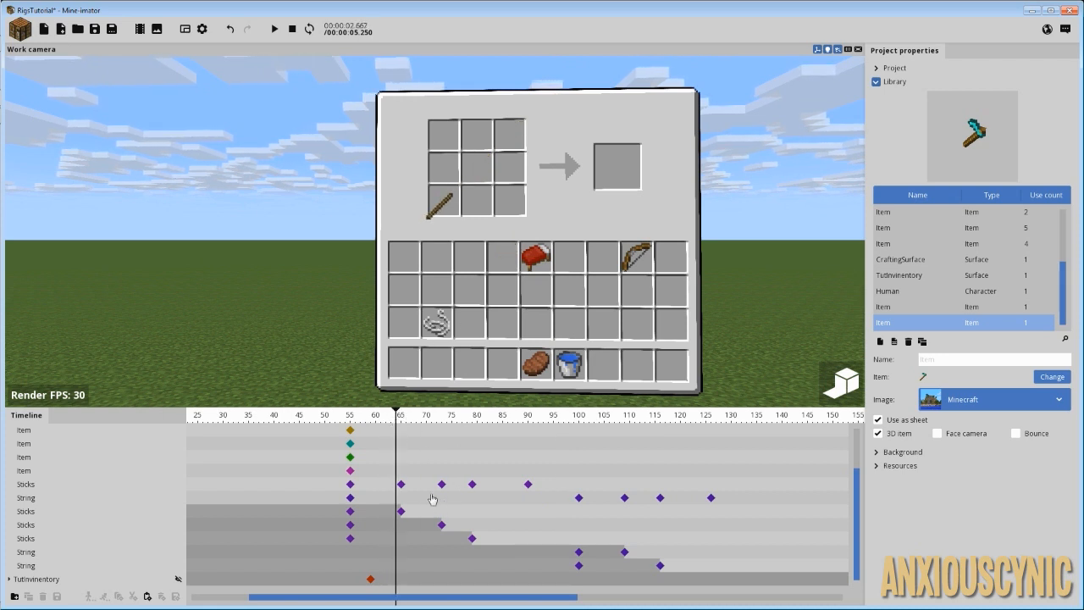
Step: Preview the string's movement from around frame 101 and replay the animation from frame 60
{"action": "left_click", "coordinate": [585, 417]}
{"action": "key", "text": "space"}
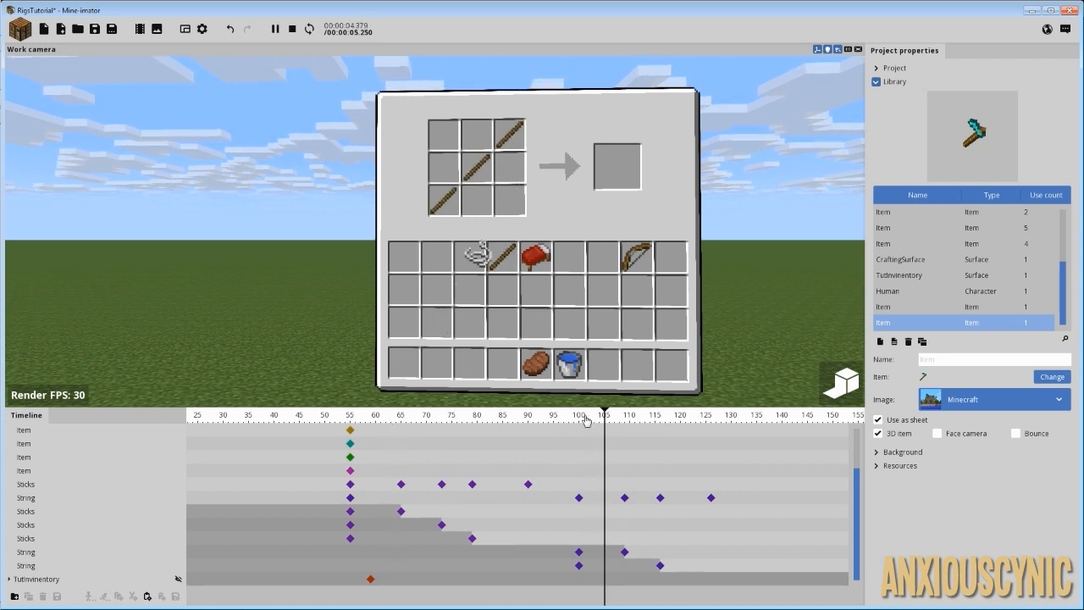
{"action": "key", "text": "space"}
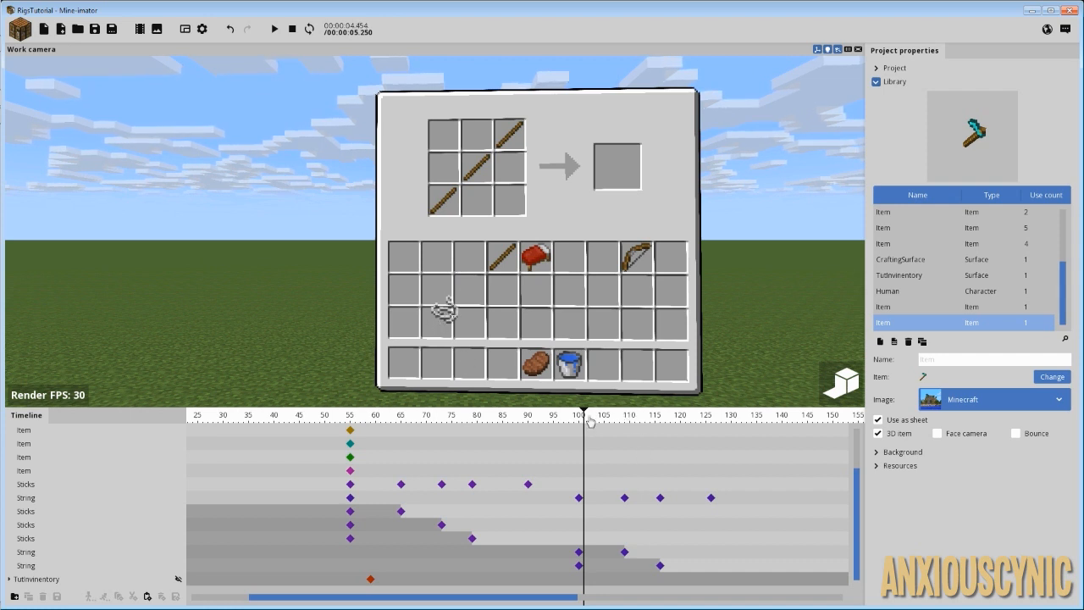
{"action": "left_click_drag", "start_coordinate": [592, 422], "coordinate": [376, 424]}
{"action": "key", "text": "space"}
{"action": "key", "text": "space"}
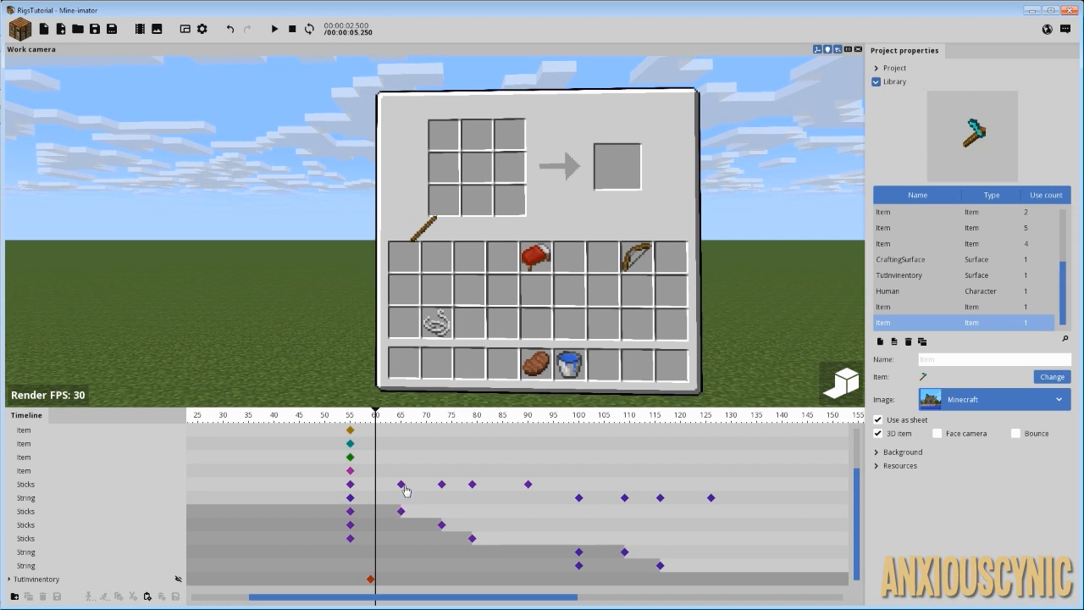
Step: Set the transition of the original Sticks item's keyframes at frames 65, 73 and 79 to Ease in and out (sine)
{"action": "left_click", "coordinate": [401, 485]}
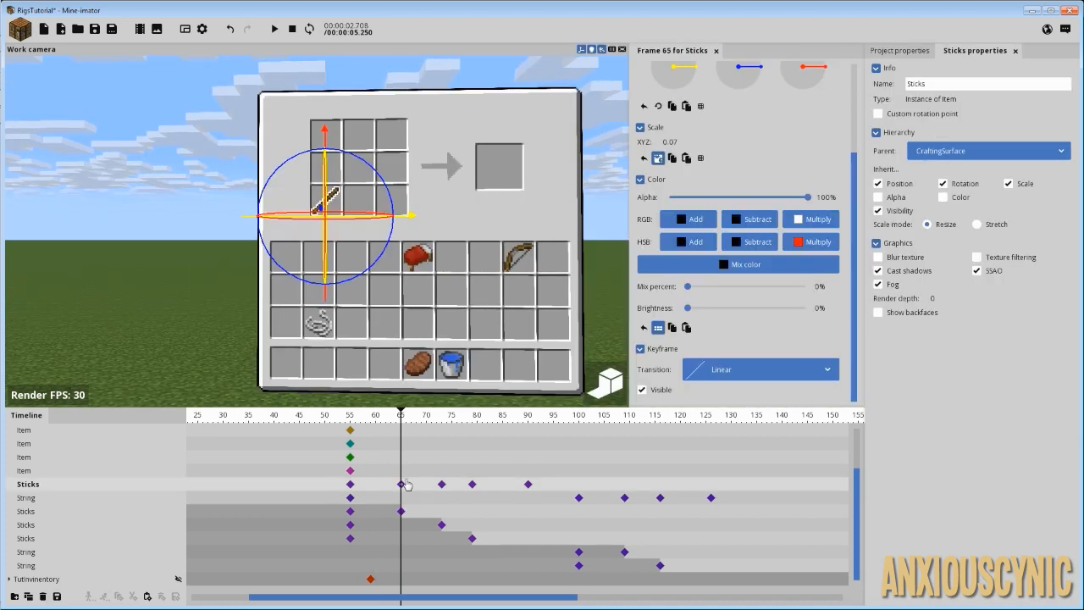
{"action": "left_click", "coordinate": [693, 370]}
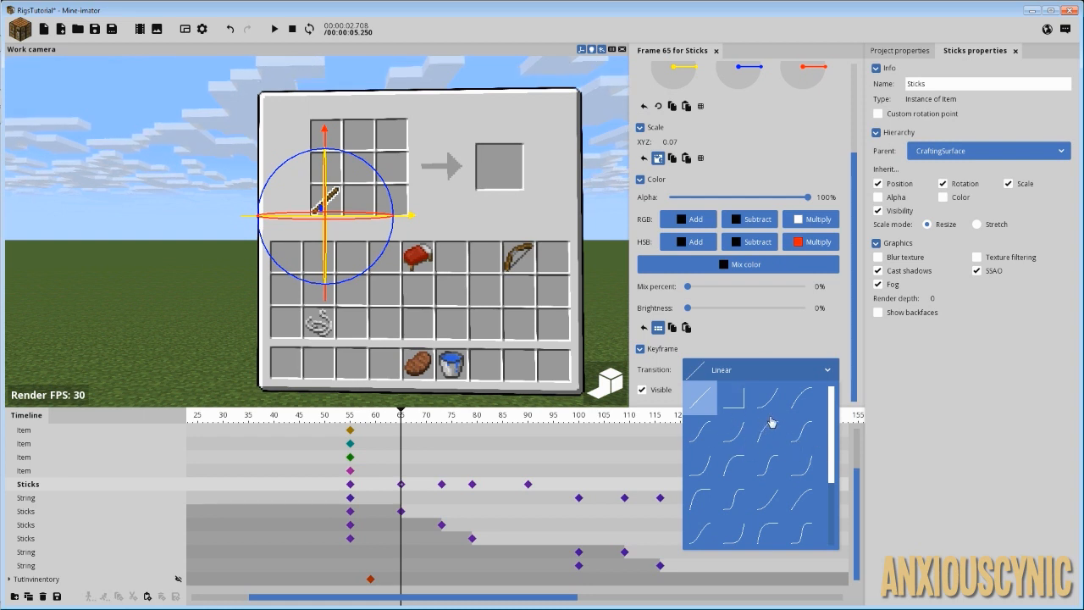
{"action": "left_click", "coordinate": [708, 533]}
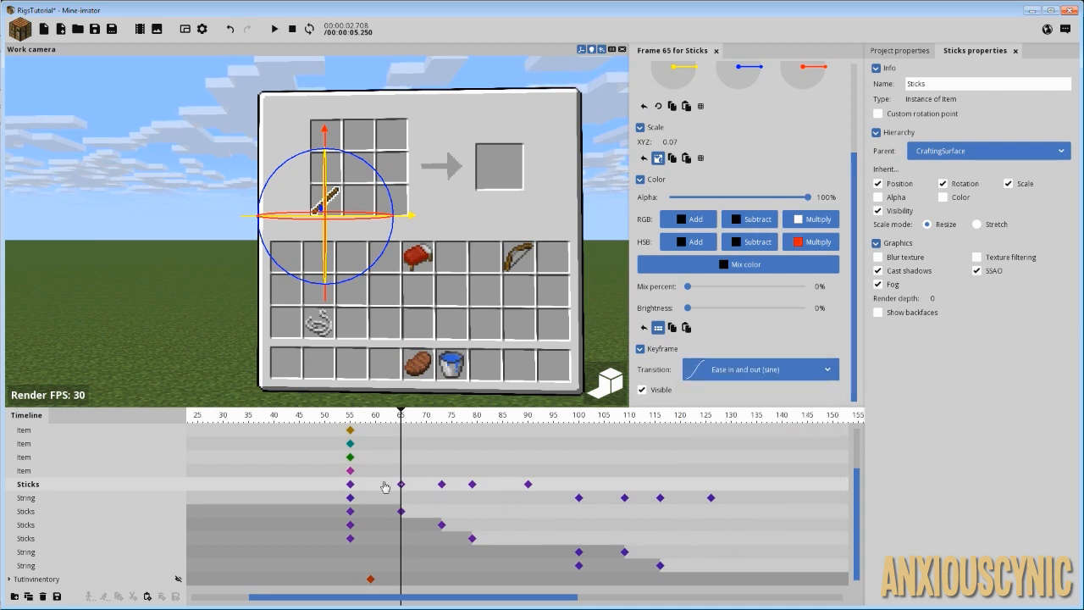
{"action": "left_click_drag", "start_coordinate": [384, 486], "coordinate": [504, 502]}
{"action": "left_click", "coordinate": [736, 372]}
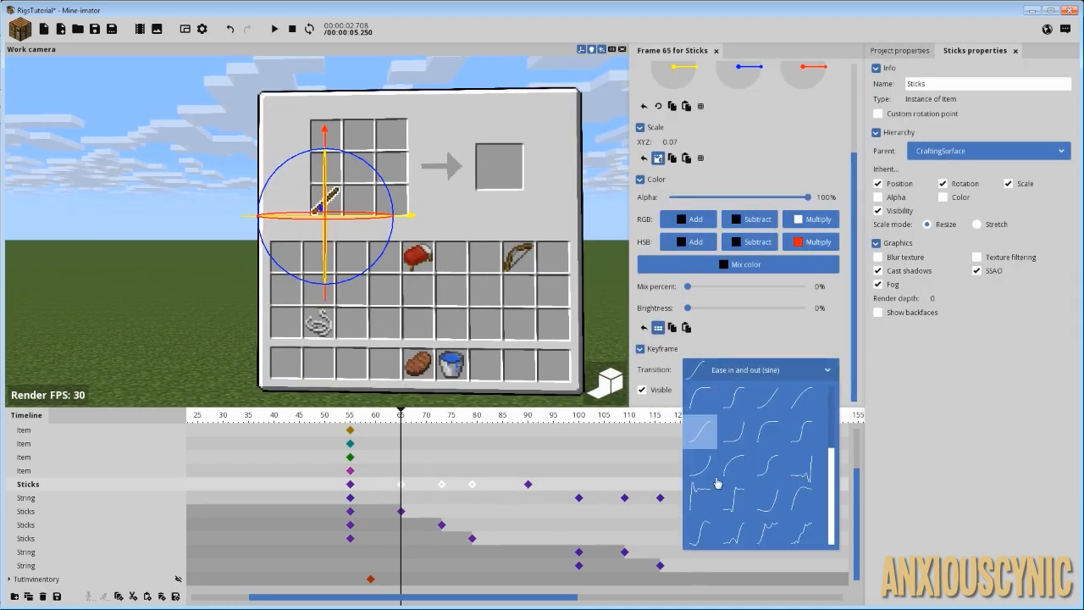
{"action": "left_click", "coordinate": [700, 434]}
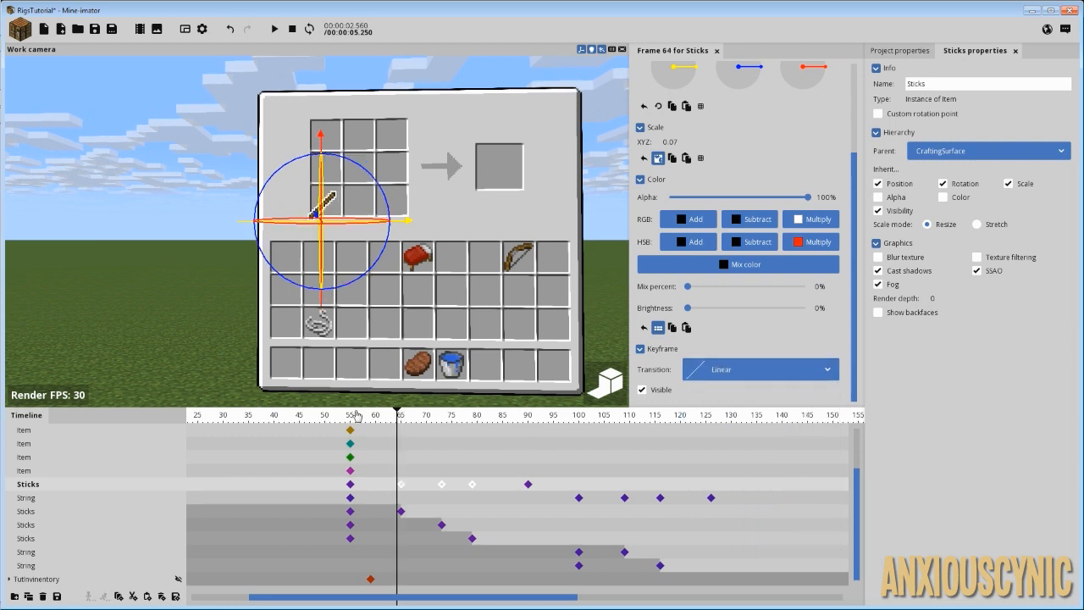
Step: Play back the eased sticks movement from around frame 55, with the items deselected for a clear view
{"action": "left_click_drag", "start_coordinate": [398, 421], "coordinate": [347, 424]}
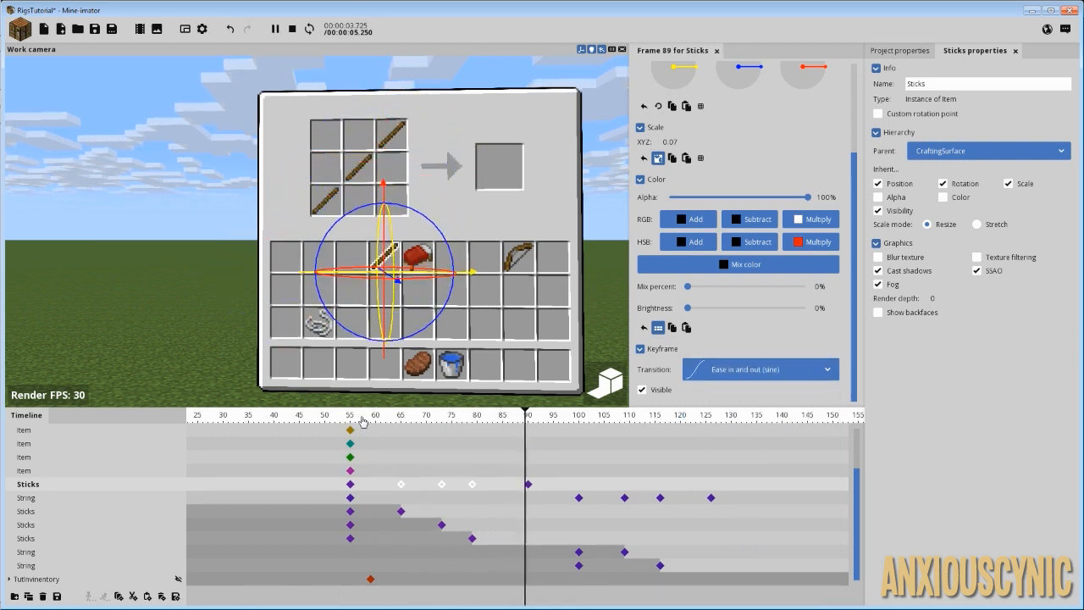
{"action": "key", "text": "space"}
{"action": "left_click", "coordinate": [387, 444]}
{"action": "left_click", "coordinate": [421, 459]}
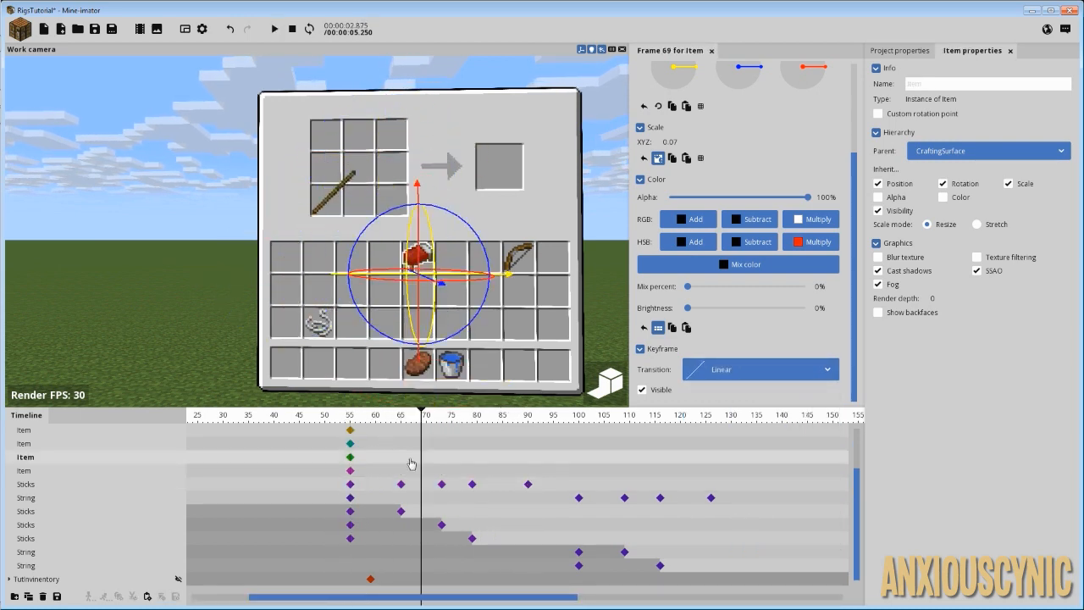
{"action": "left_click_drag", "start_coordinate": [385, 421], "coordinate": [355, 421]}
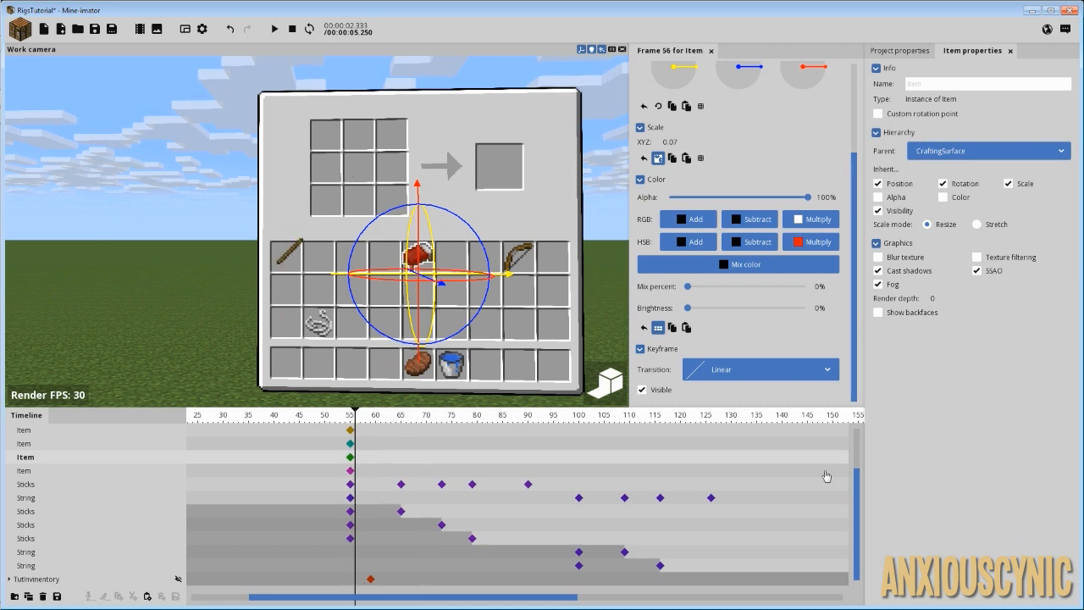
{"action": "left_click", "coordinate": [600, 326]}
{"action": "key", "text": "space"}
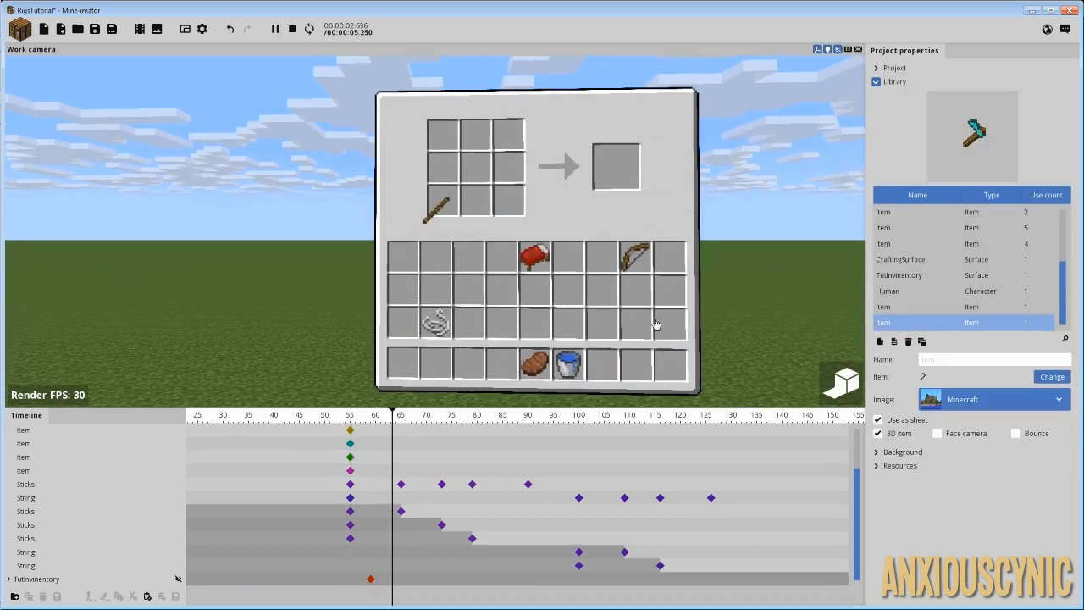
{"action": "key", "text": "space"}
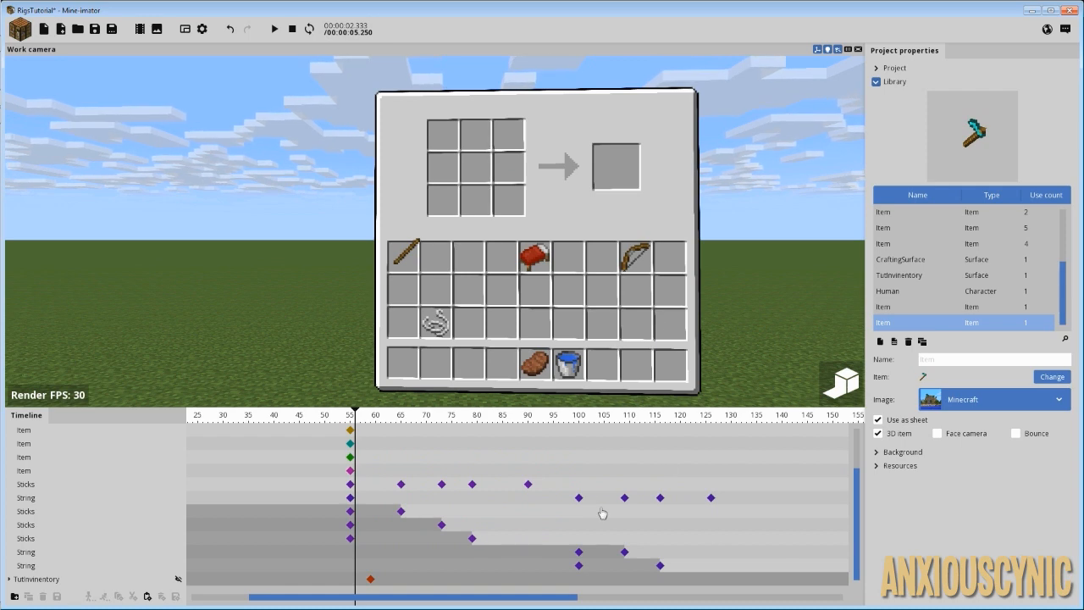
Step: Set the transition of the original String item's keyframes at frames 109 and 116 to Ease in and out (sine)
{"action": "left_click", "coordinate": [121, 485]}
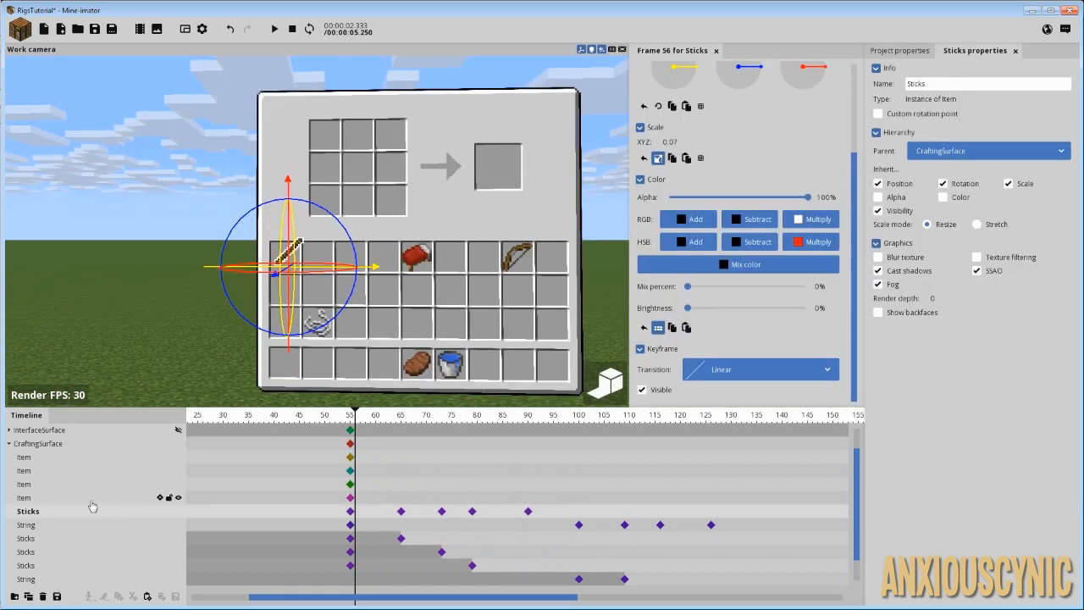
{"action": "scroll", "coordinate": [85, 497], "scroll_direction": "down", "scroll_amount": 1}
{"action": "left_click", "coordinate": [61, 511]}
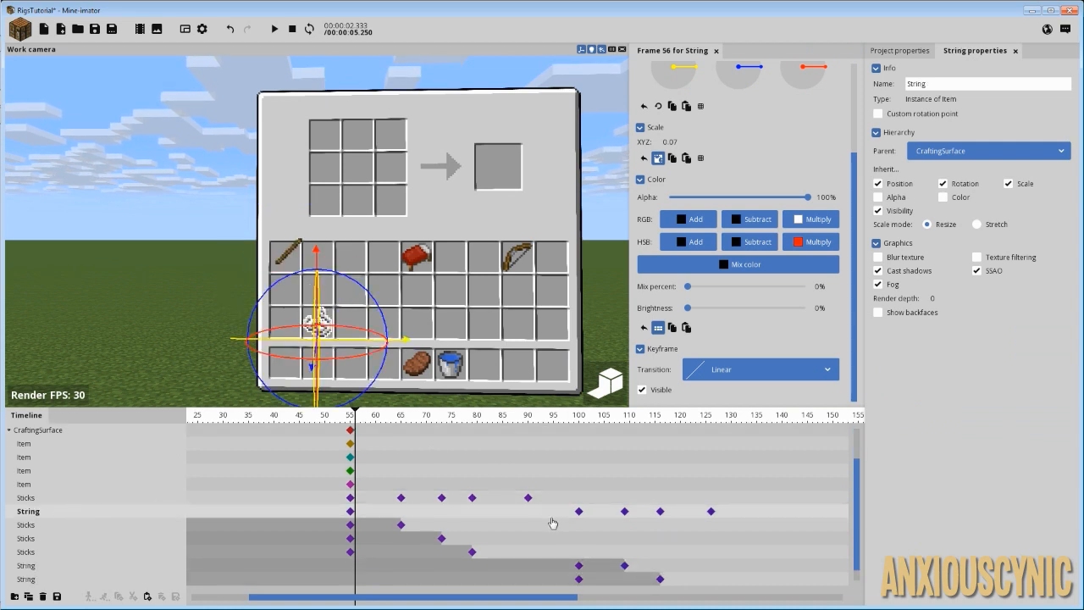
{"action": "left_click_drag", "start_coordinate": [566, 508], "coordinate": [666, 520]}
{"action": "left_click", "coordinate": [615, 514]}
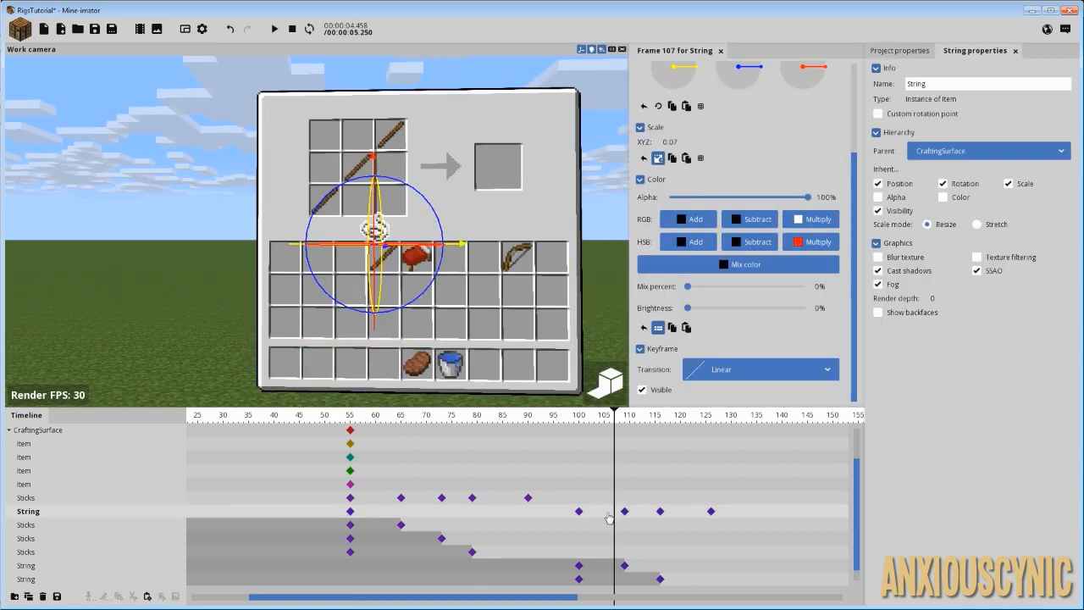
{"action": "left_click", "coordinate": [720, 369]}
{"action": "left_click", "coordinate": [702, 532]}
Step: Play back the eased string movement from frame 88, and replay the whole crafting sequence from before frame 55
{"action": "left_click", "coordinate": [520, 433]}
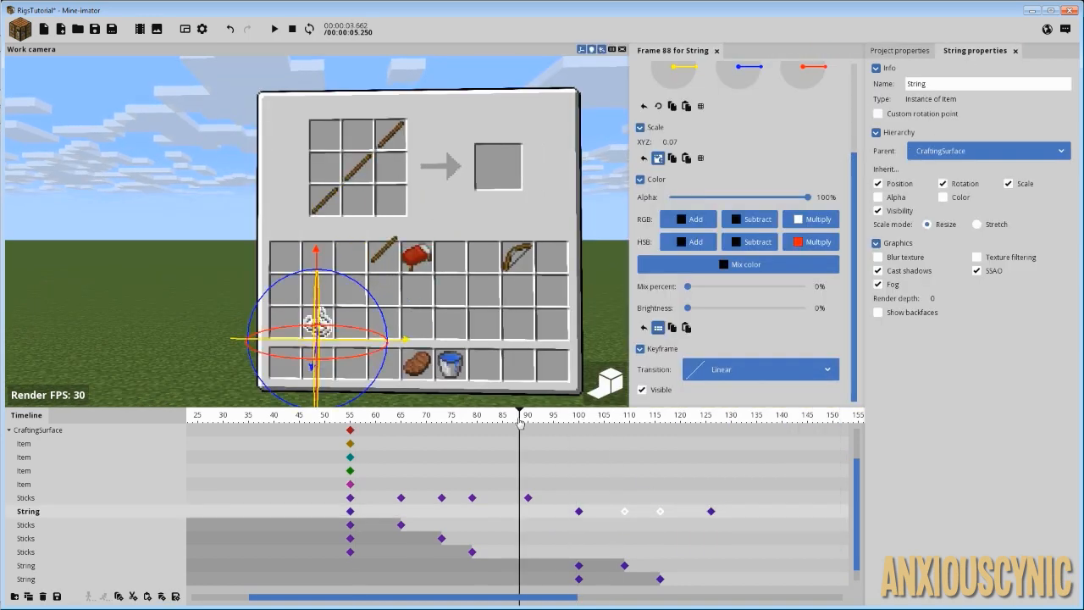
{"action": "key", "text": "space"}
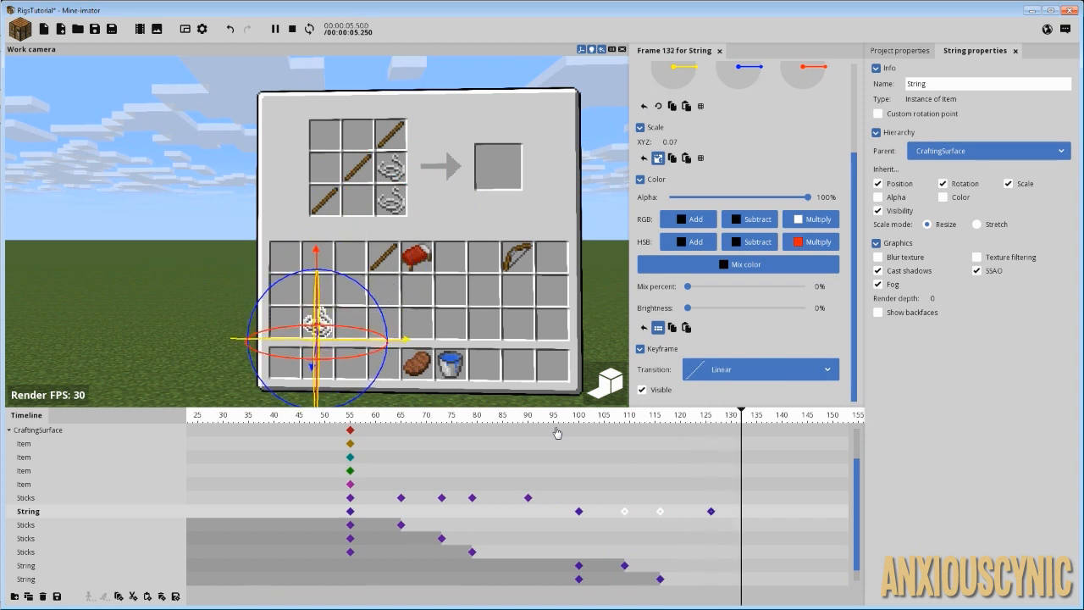
{"action": "left_click", "coordinate": [568, 470]}
{"action": "left_click_drag", "start_coordinate": [542, 422], "coordinate": [343, 422]}
{"action": "key", "text": "space"}
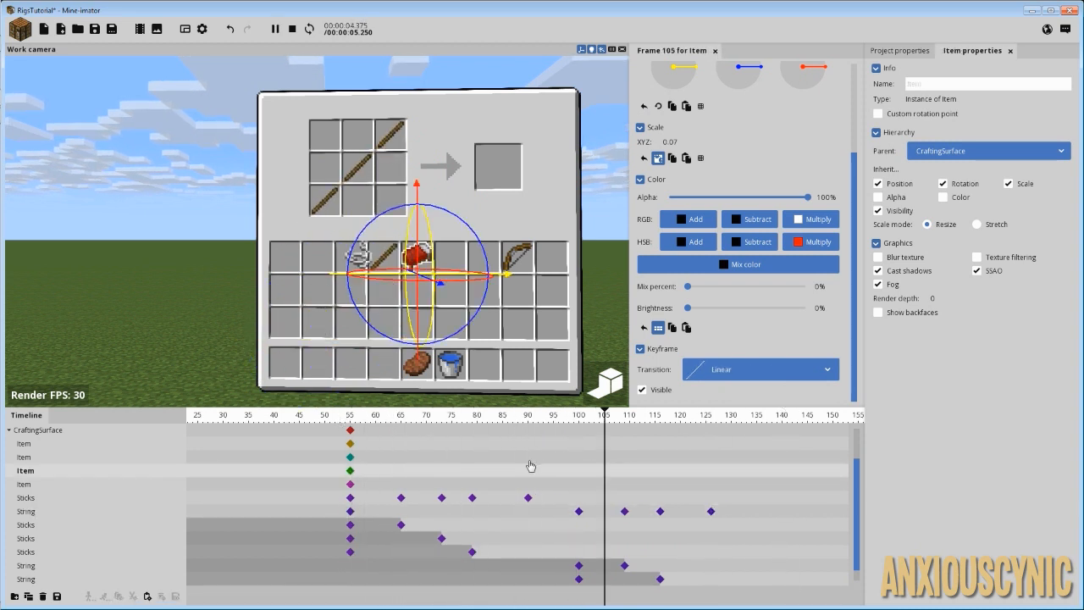
{"action": "key", "text": "space"}
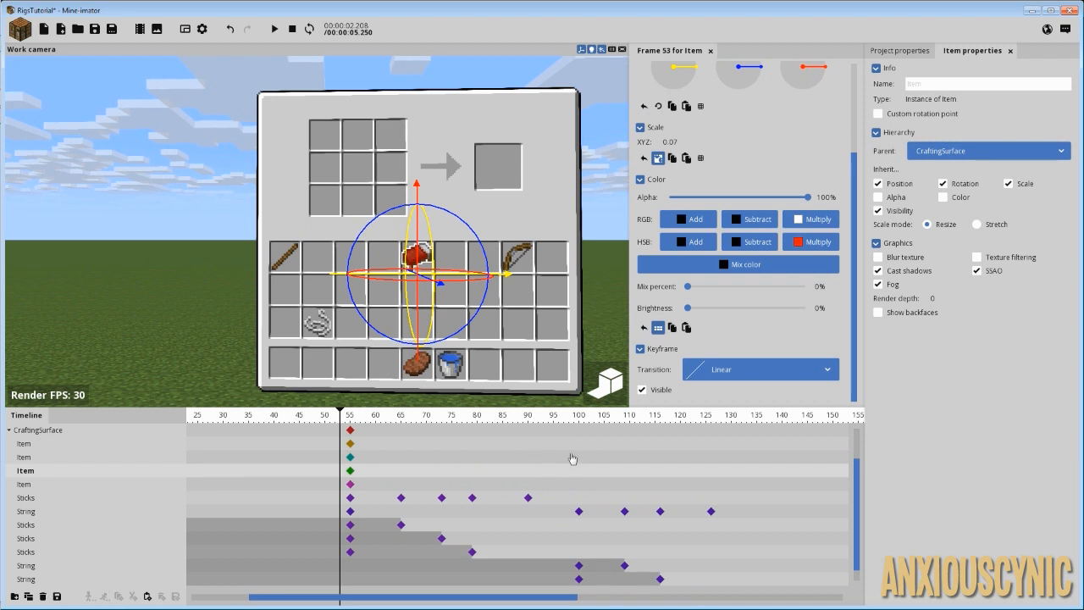
Step: Create a 3D item using the fishing rod texture from the Minecraft item sheet
{"action": "left_click", "coordinate": [644, 430]}
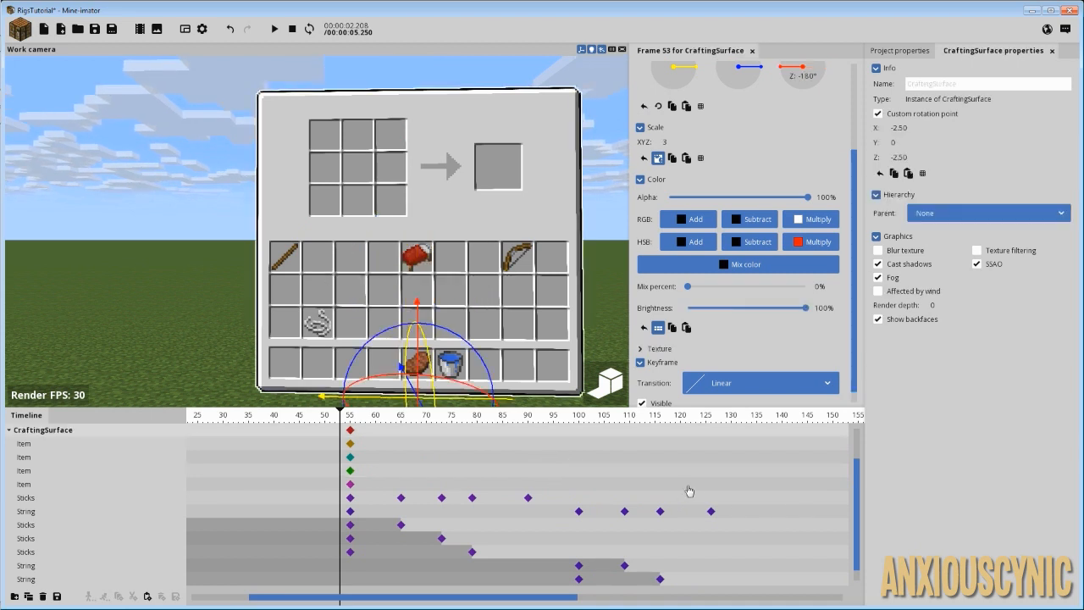
{"action": "left_click", "coordinate": [22, 32]}
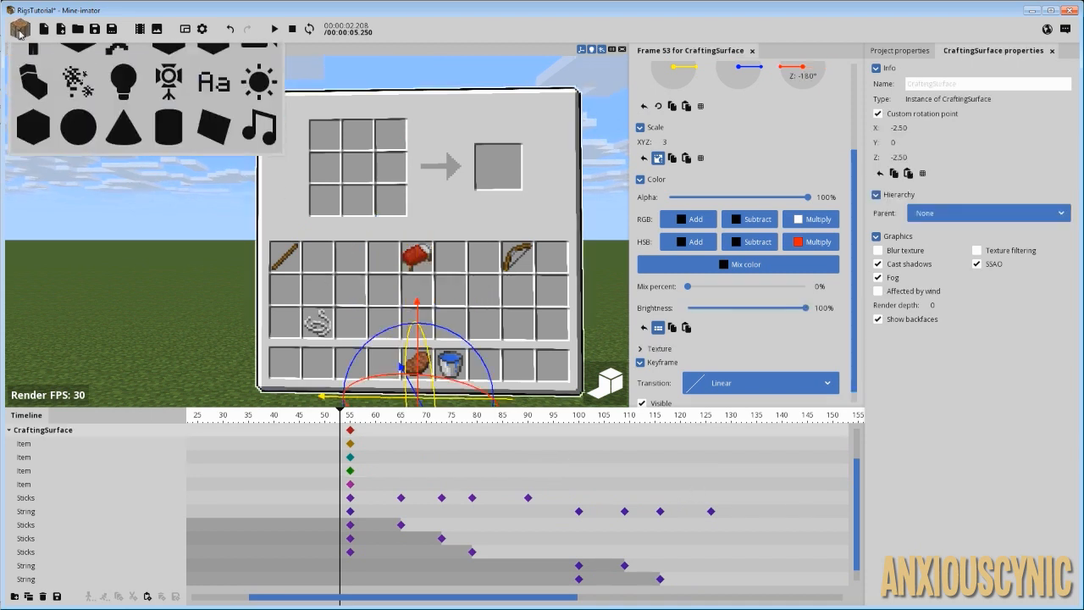
{"action": "left_click", "coordinate": [119, 70]}
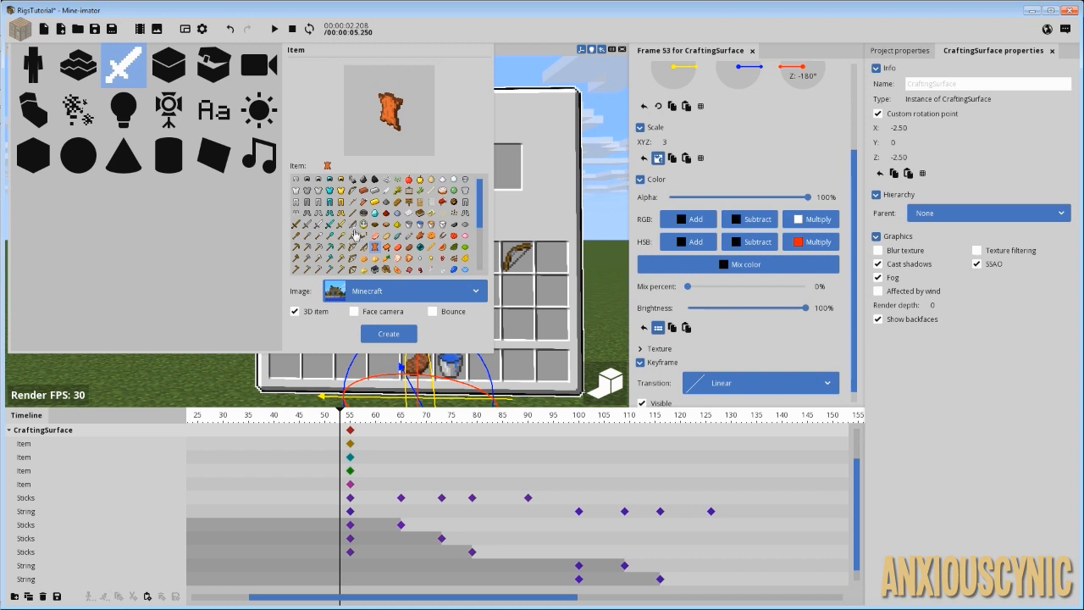
{"action": "left_click", "coordinate": [353, 226]}
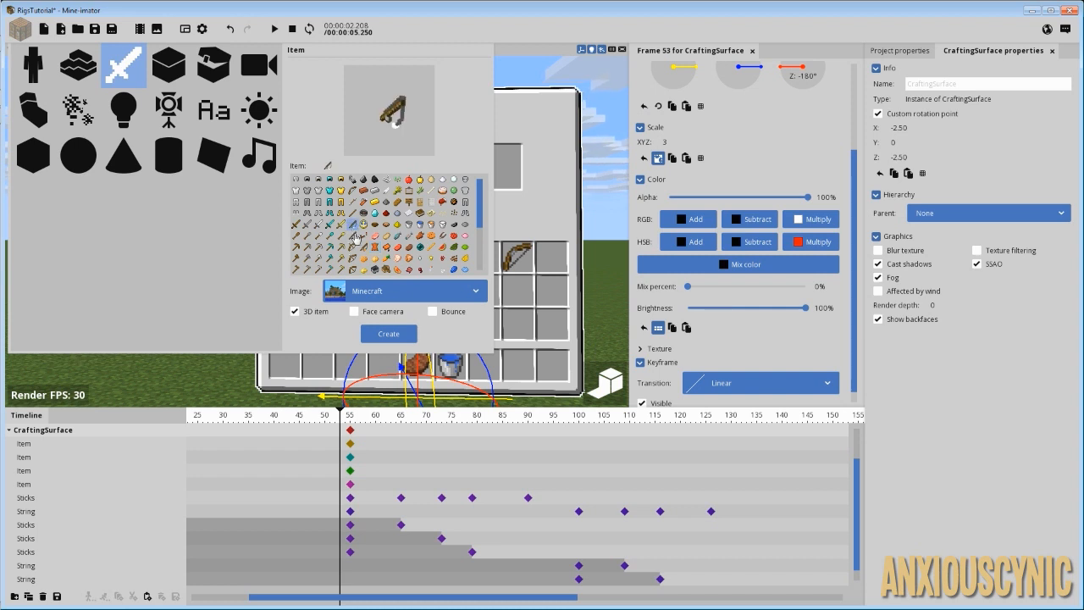
{"action": "left_click", "coordinate": [353, 236]}
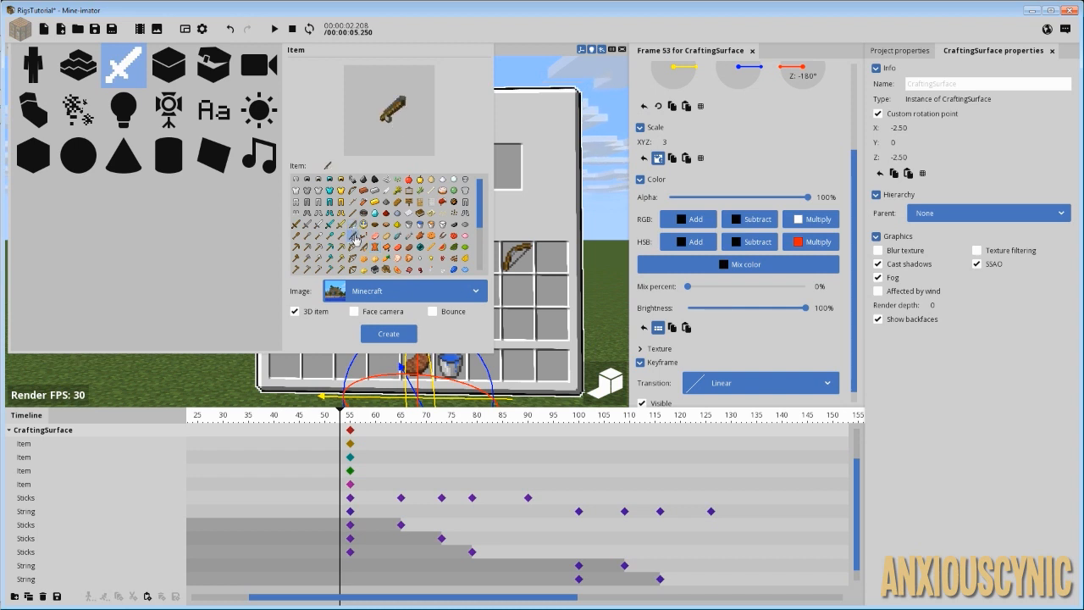
{"action": "left_click", "coordinate": [354, 226]}
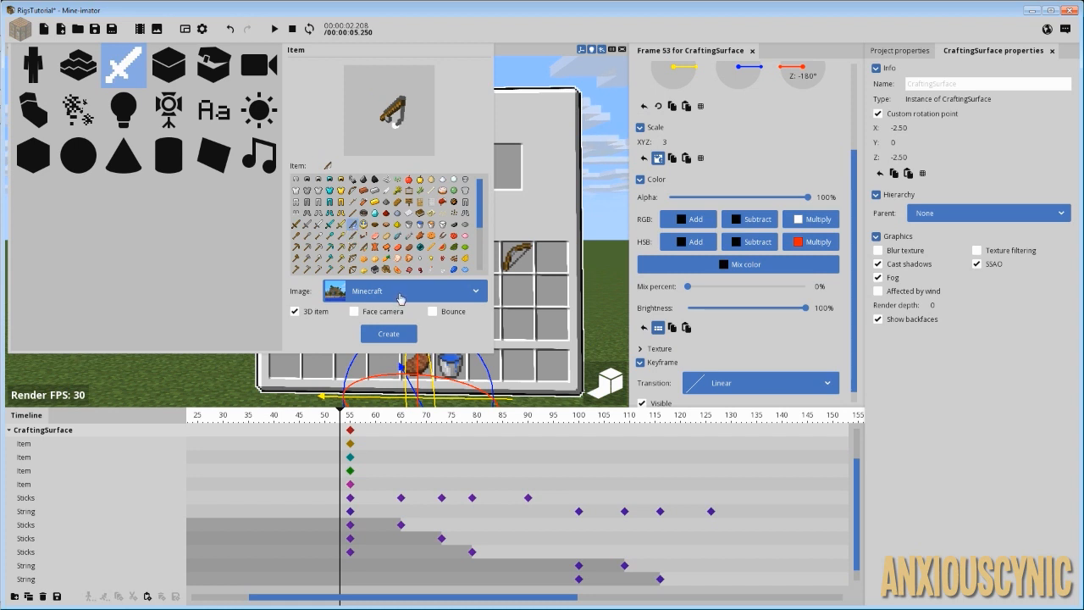
{"action": "left_click", "coordinate": [397, 334]}
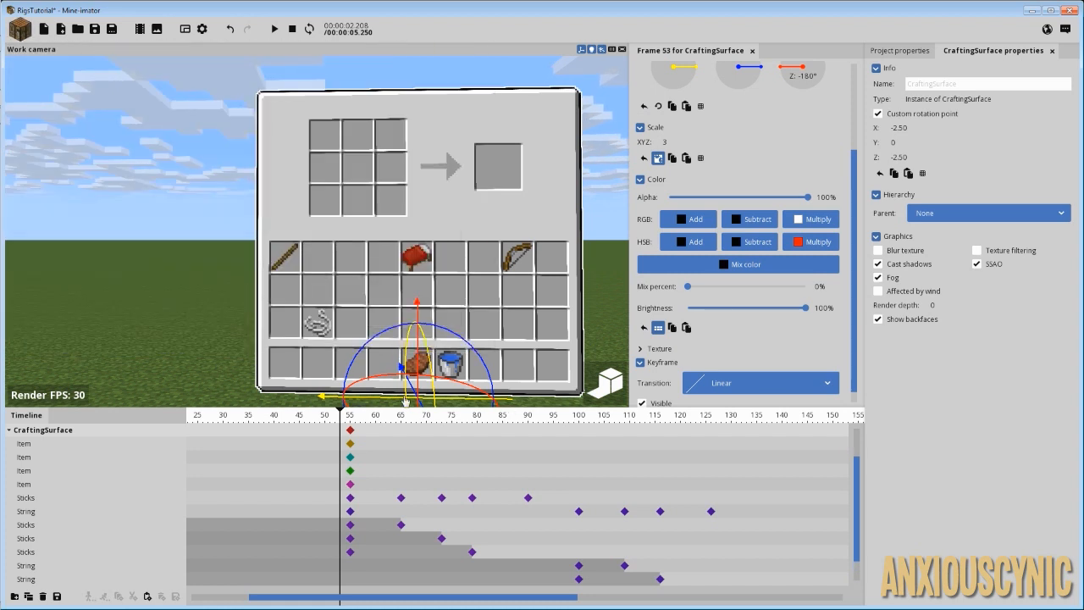
Step: Name the new fishing rod item Rod and parent it to CraftingSurface
{"action": "left_click", "coordinate": [52, 581]}
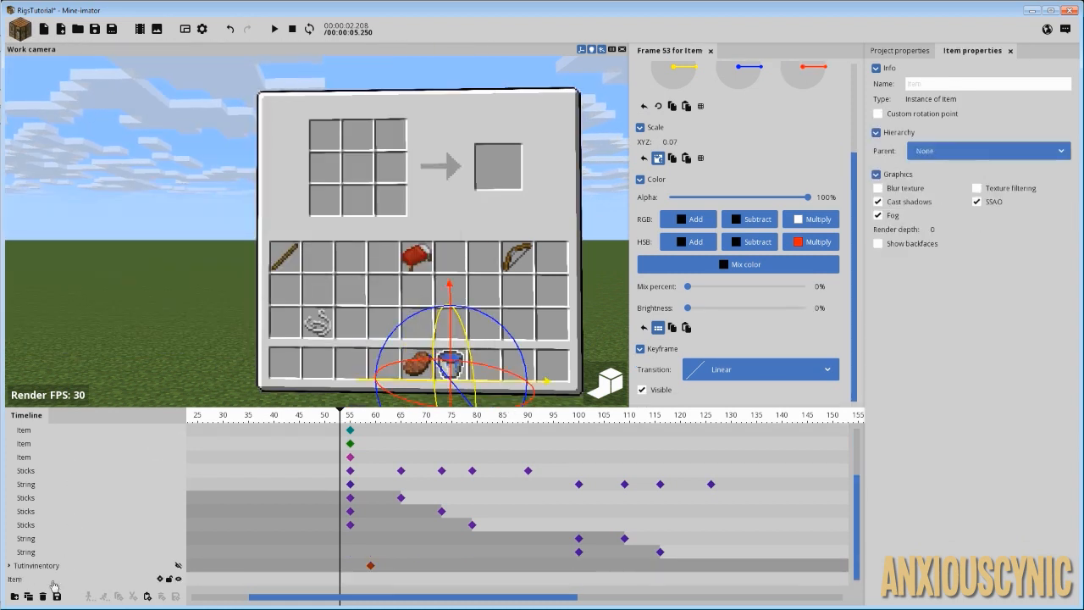
{"action": "left_click", "coordinate": [935, 82]}
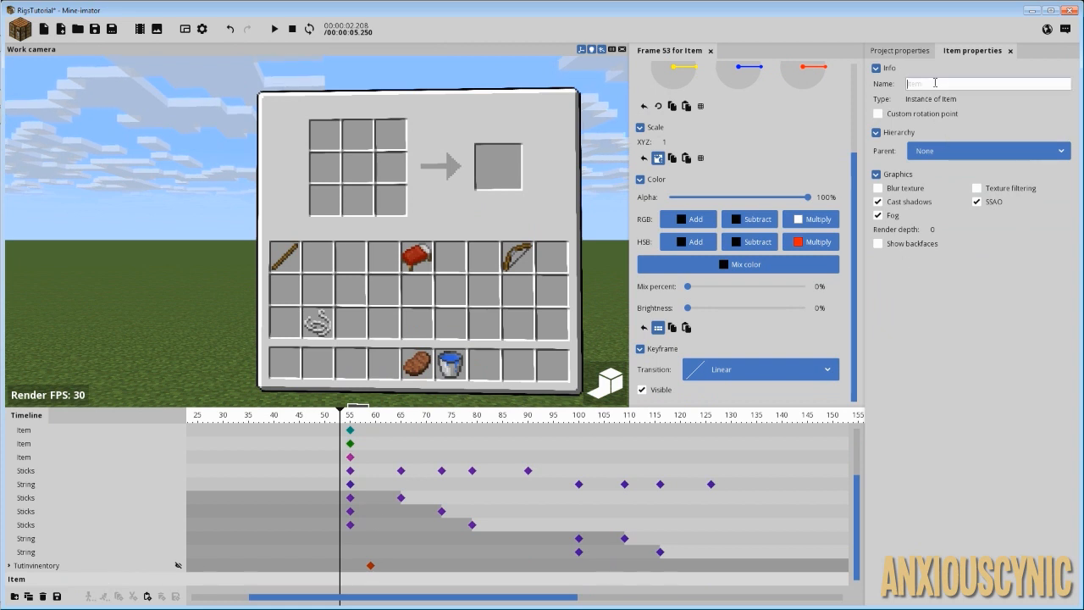
{"action": "type", "text": "Rod"}
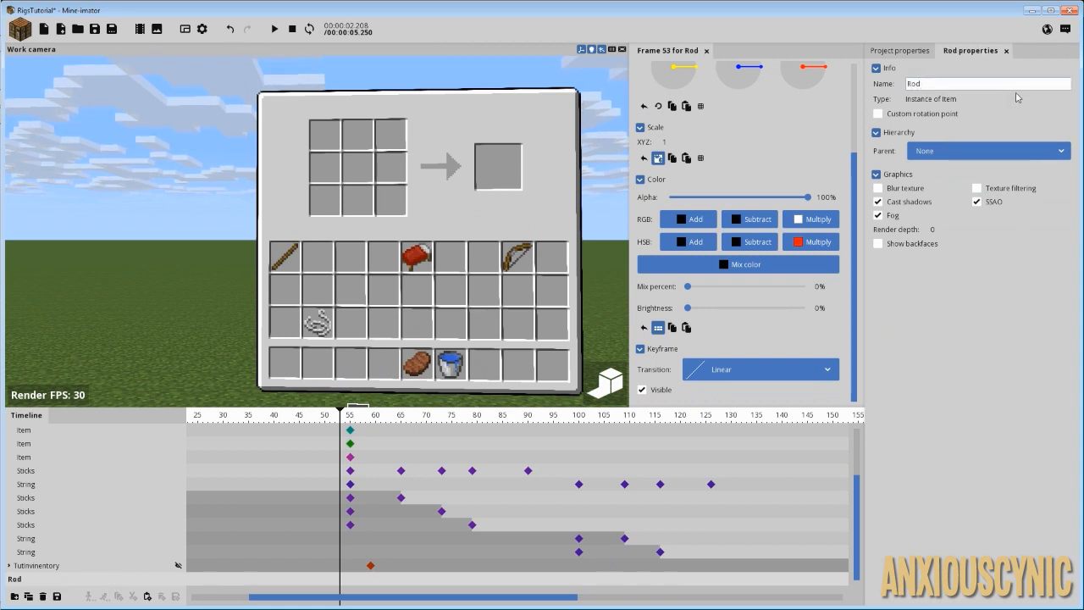
{"action": "left_click", "coordinate": [951, 153]}
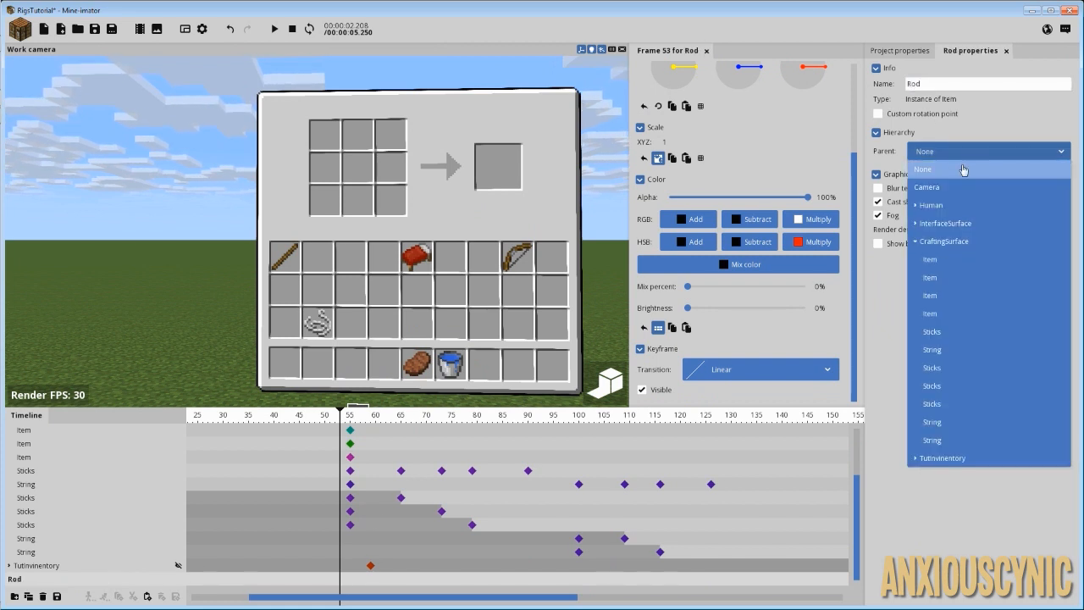
{"action": "left_click", "coordinate": [951, 242]}
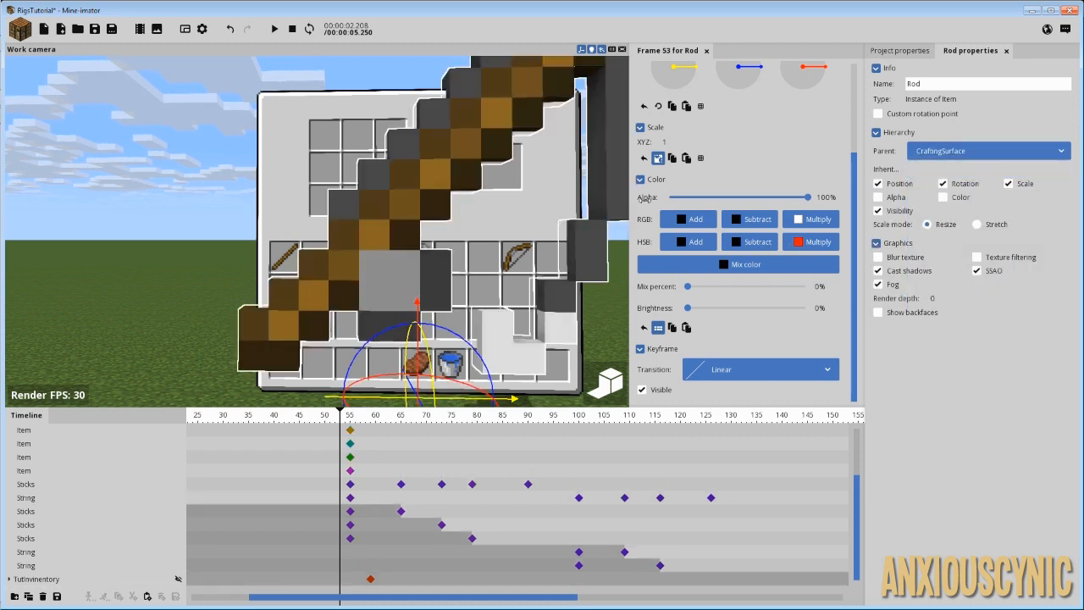
Step: Scale the Rod down to about 0.09 and move it into the crafting output slot
{"action": "left_click_drag", "start_coordinate": [666, 141], "coordinate": [603, 144]}
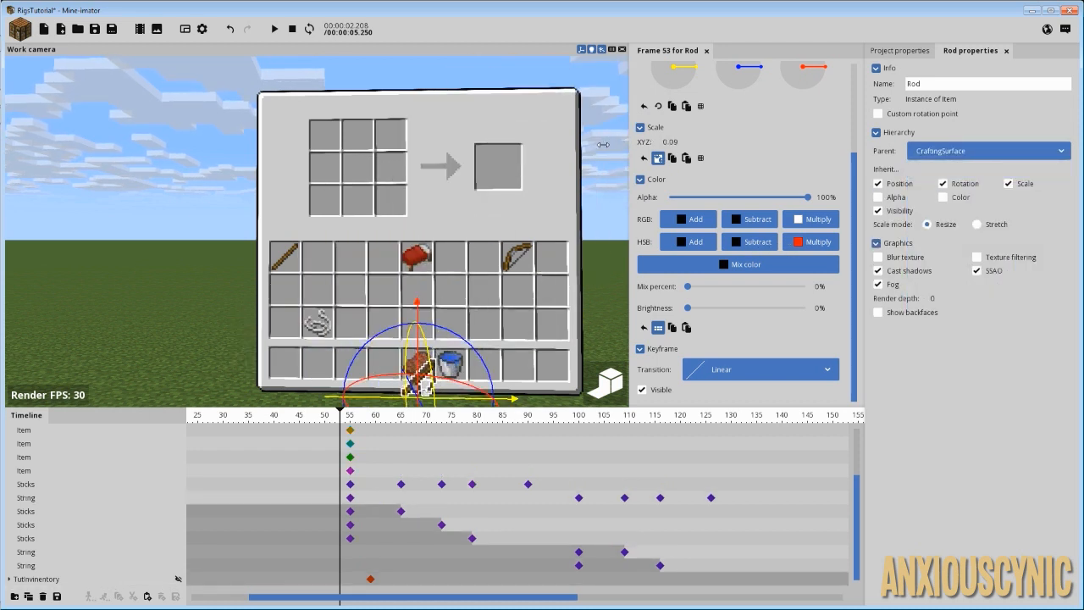
{"action": "left_click_drag", "start_coordinate": [420, 300], "coordinate": [417, 95]}
{"action": "left_click_drag", "start_coordinate": [500, 194], "coordinate": [580, 194]}
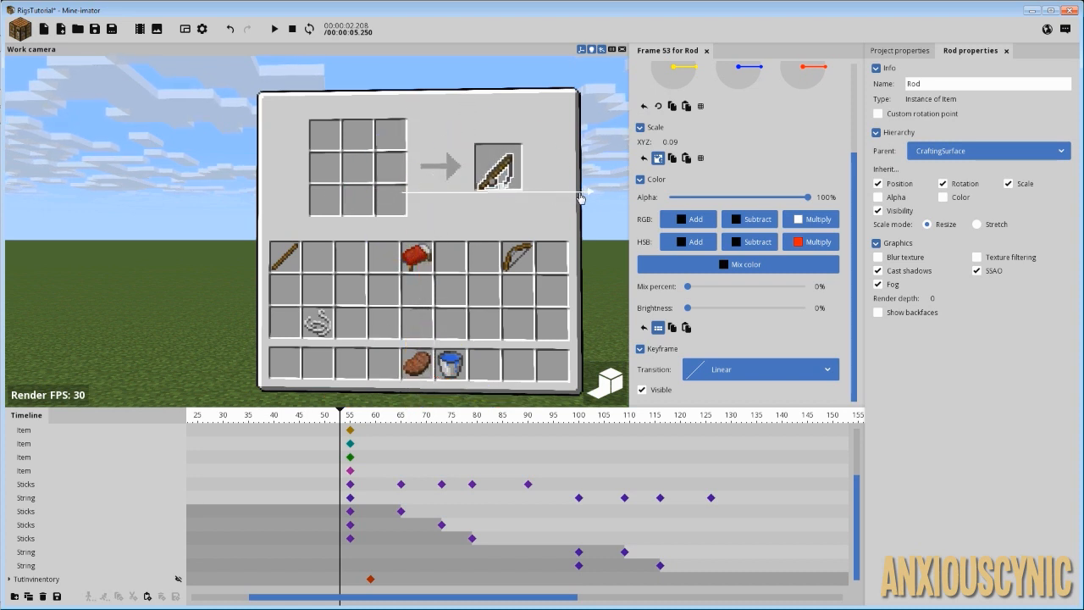
{"action": "left_click_drag", "start_coordinate": [499, 146], "coordinate": [495, 144]}
{"action": "left_click_drag", "start_coordinate": [563, 148], "coordinate": [535, 203]}
Step: Fine-tune the Rod's size against the output slot by setting its scale to 0.095
{"action": "scroll", "coordinate": [550, 160], "scroll_direction": "up", "scroll_amount": 3}
{"action": "scroll", "coordinate": [549, 203], "scroll_direction": "up", "scroll_amount": 3}
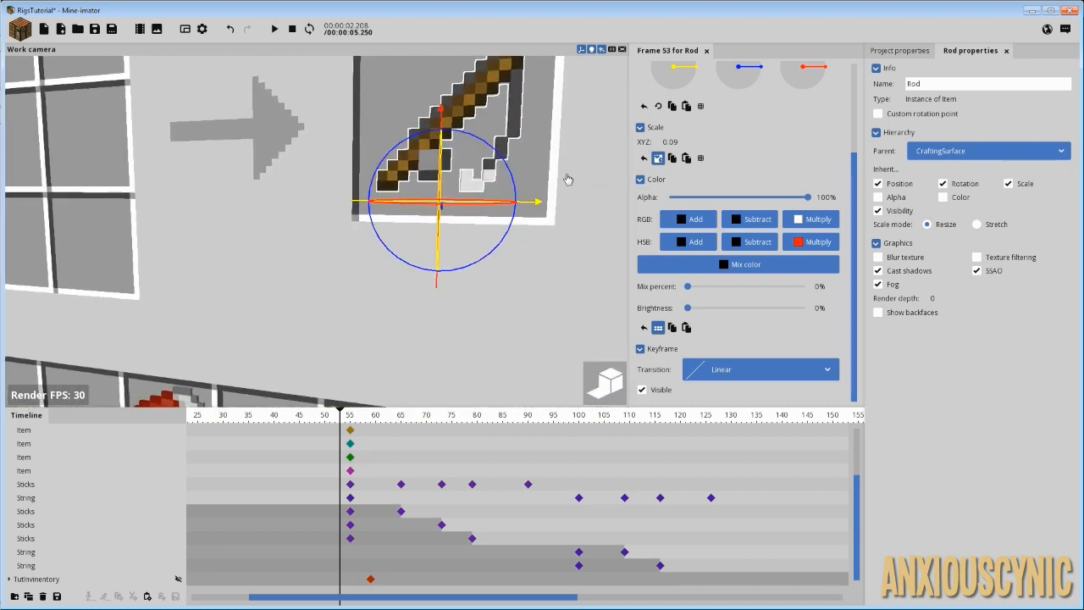
{"action": "right_click_drag", "start_coordinate": [569, 178], "coordinate": [588, 127]}
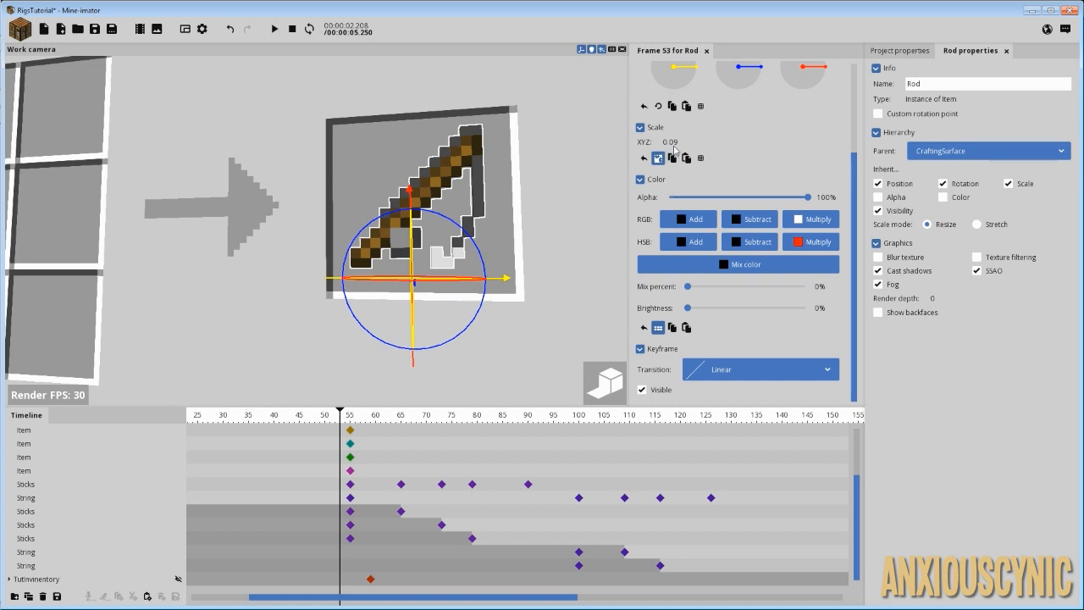
{"action": "left_click", "coordinate": [676, 143]}
{"action": "type", "text": "0.1"}
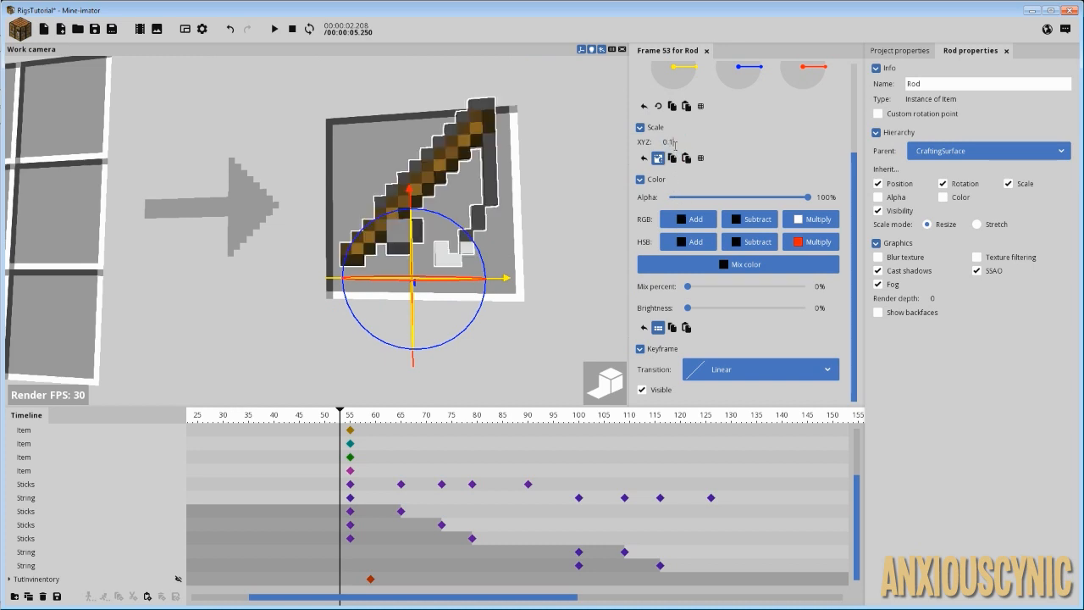
{"action": "key", "text": "BackSpace"}
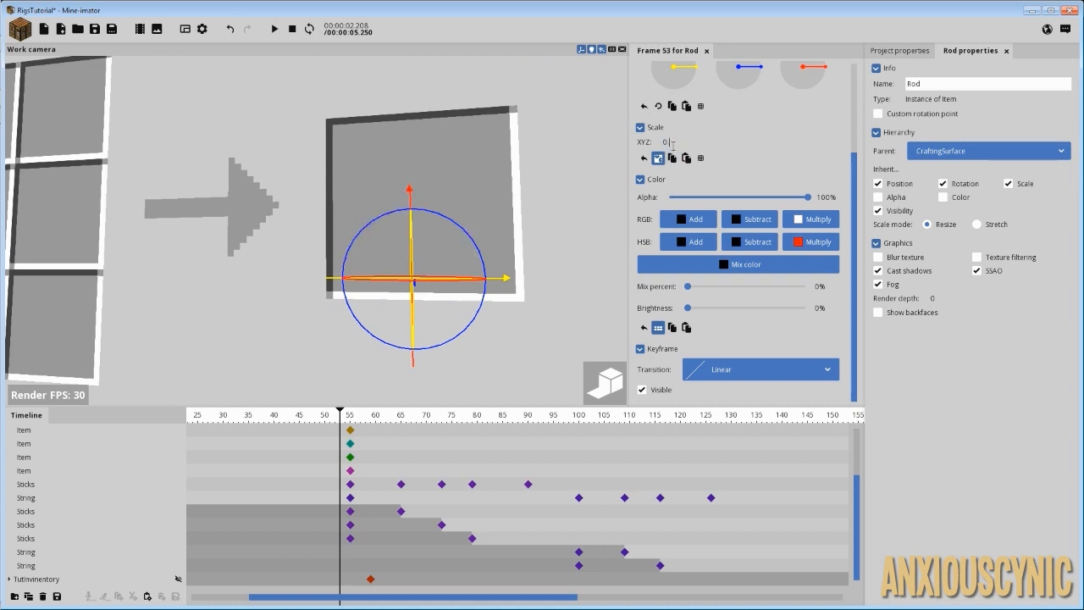
{"action": "type", "text": "5"}
{"action": "key", "text": "BackSpace"}
{"action": "type", "text": "09"}
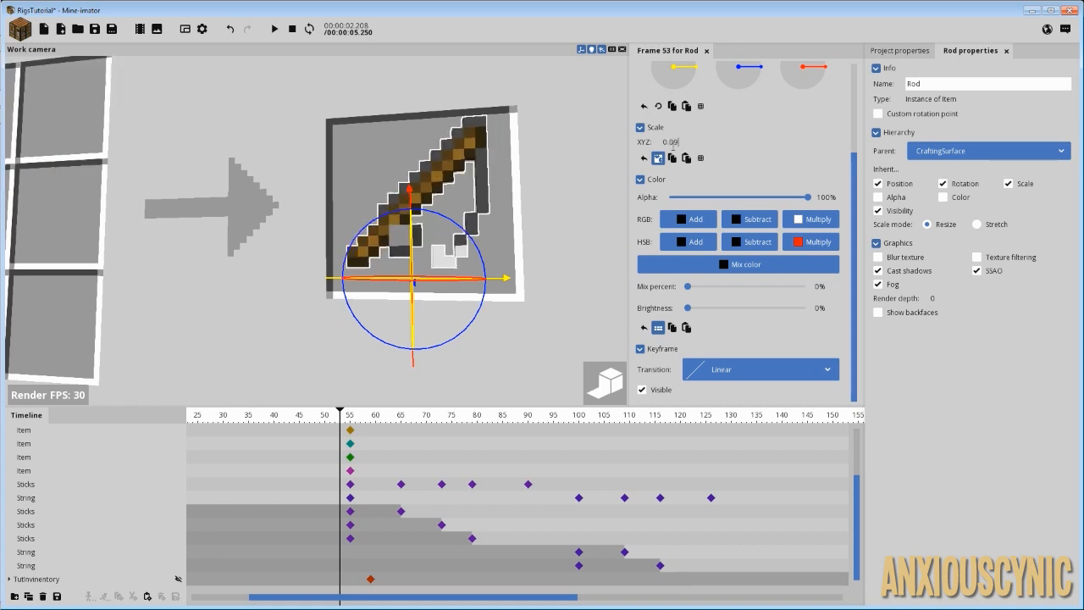
{"action": "type", "text": "5"}
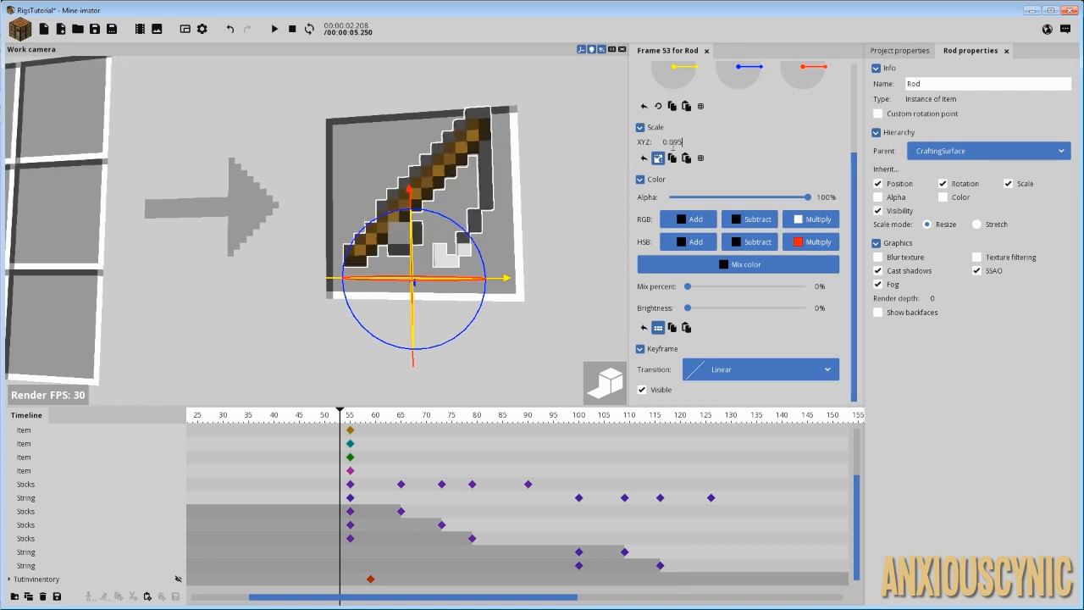
Step: Nudge the Rod vertically and horizontally to centre it within the output slot
{"action": "left_click_drag", "start_coordinate": [405, 188], "coordinate": [417, 211]}
{"action": "left_click_drag", "start_coordinate": [524, 191], "coordinate": [524, 190]}
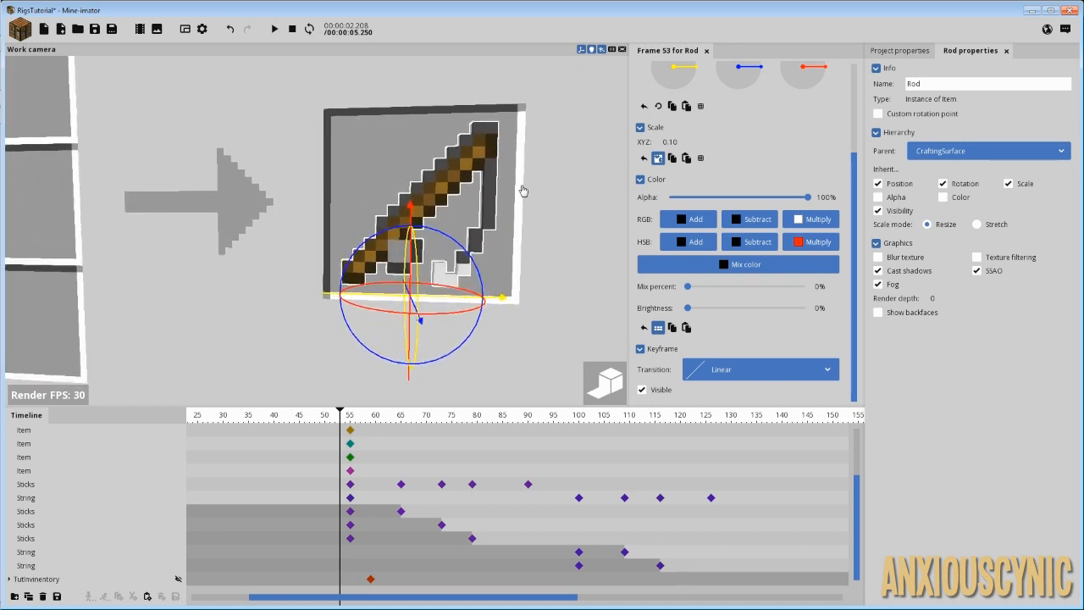
{"action": "left_click_drag", "start_coordinate": [504, 298], "coordinate": [503, 300]}
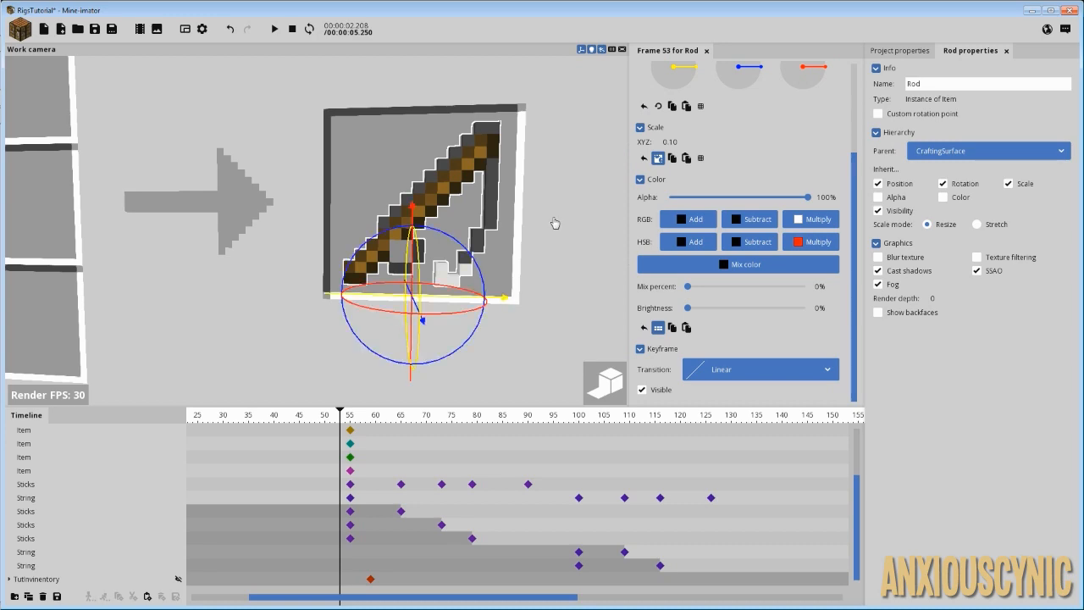
Step: Move the Rod's keyframe to frame 117, one frame after the second string is placed in the grid
{"action": "left_click", "coordinate": [555, 223]}
{"action": "key", "text": "e"}
{"action": "right_click_drag", "start_coordinate": [523, 229], "coordinate": [463, 236]}
{"action": "key", "text": "s"}
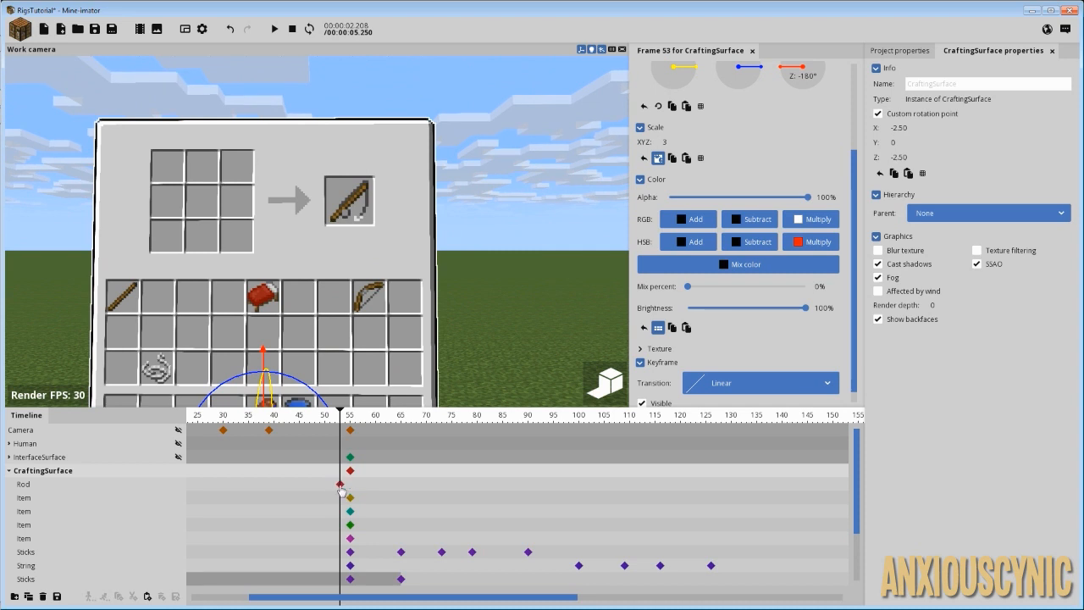
{"action": "left_click_drag", "start_coordinate": [340, 484], "coordinate": [662, 505]}
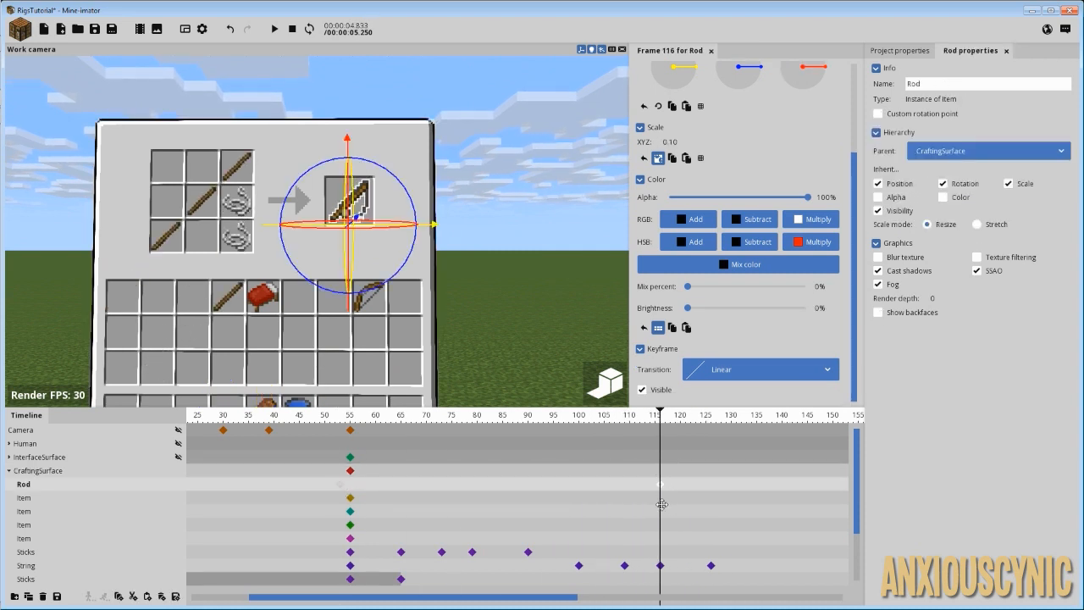
{"action": "scroll", "coordinate": [678, 489], "scroll_direction": "up", "scroll_amount": 5}
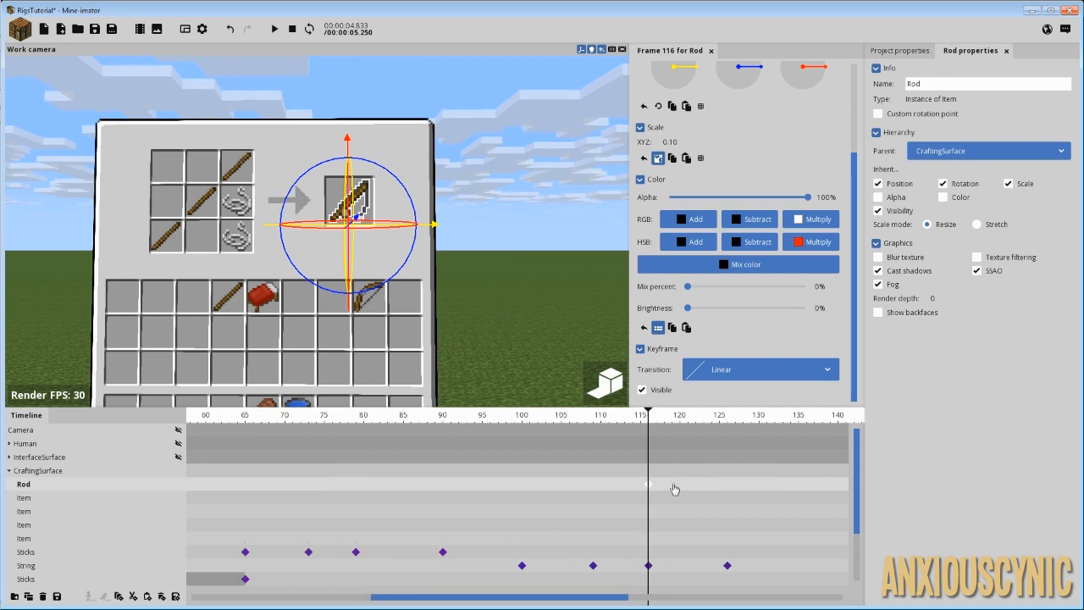
{"action": "left_click_drag", "start_coordinate": [620, 483], "coordinate": [628, 484]}
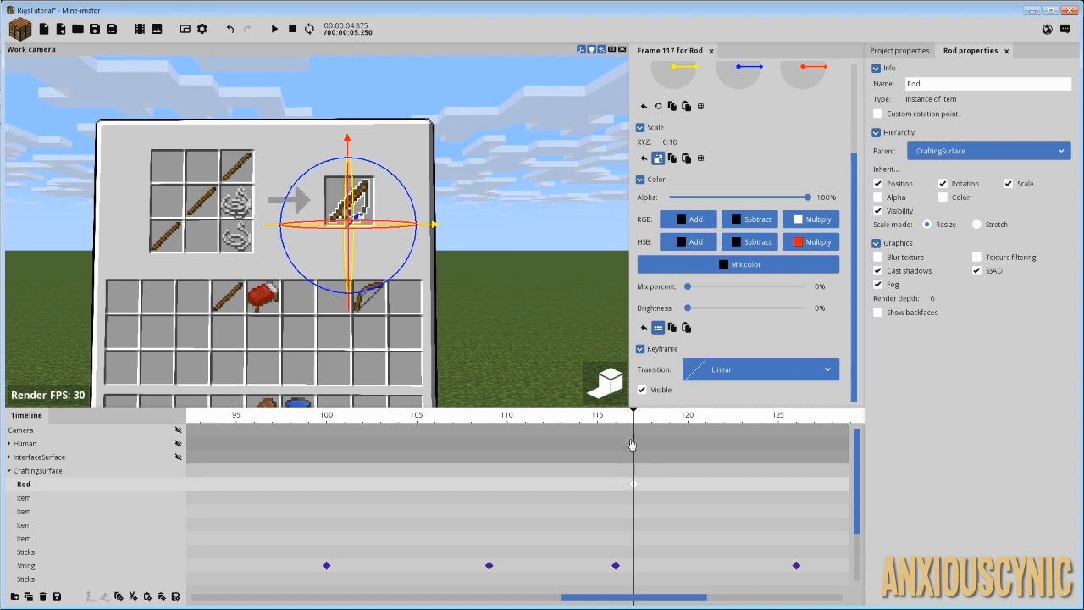
Step: Make the Rod invisible with a keyframe at frame 116 and check an earlier frame
{"action": "left_click", "coordinate": [617, 500]}
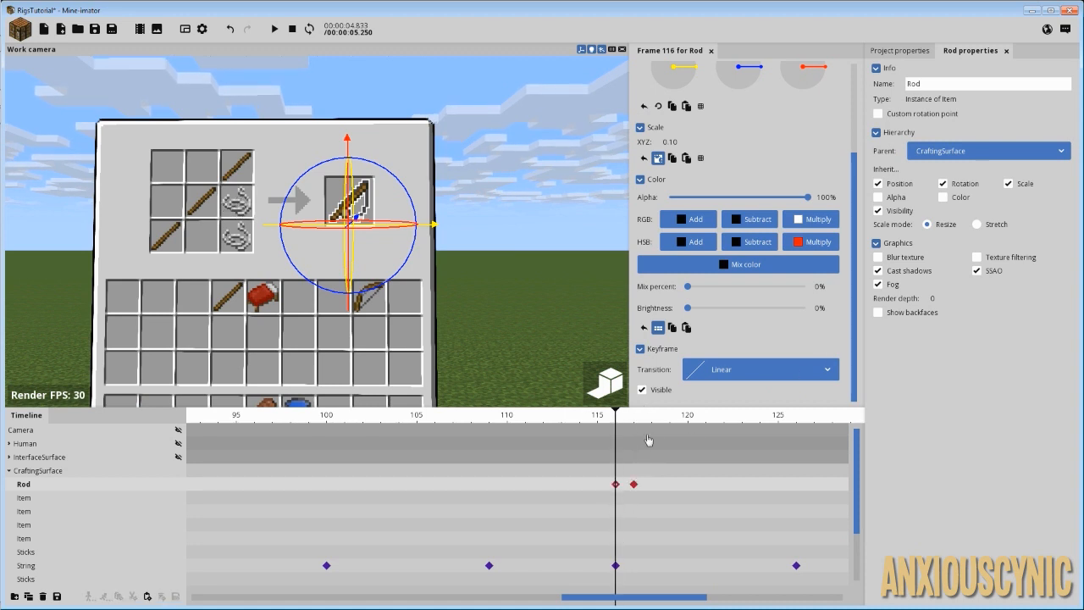
{"action": "left_click", "coordinate": [654, 392]}
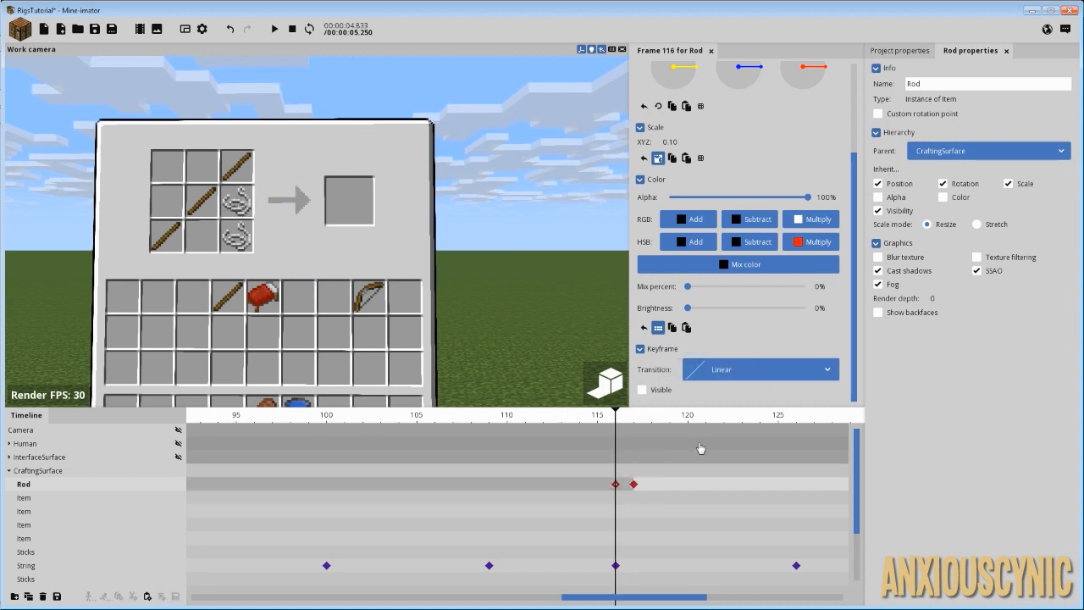
{"action": "left_click", "coordinate": [454, 427]}
{"action": "scroll", "coordinate": [460, 432], "scroll_direction": "down", "scroll_amount": 5}
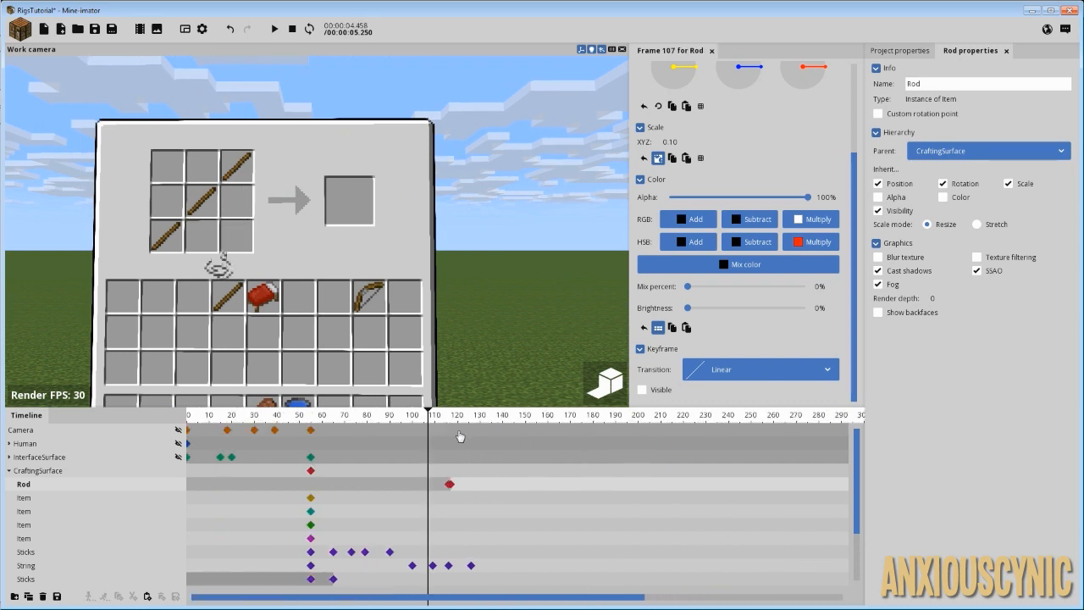
Step: Play back the crafting animation from around frame 2, with the Rod deselected for a clear view
{"action": "mouse_move", "coordinate": [510, 290]}
{"action": "right_mouse_down"}
{"action": "mouse_move", "coordinate": [496, 307]}
{"action": "mouse_move", "coordinate": [537, 286]}
{"action": "mouse_move", "coordinate": [503, 288]}
{"action": "right_mouse_up"}
{"action": "scroll", "coordinate": [518, 296], "scroll_direction": "down", "scroll_amount": 1}
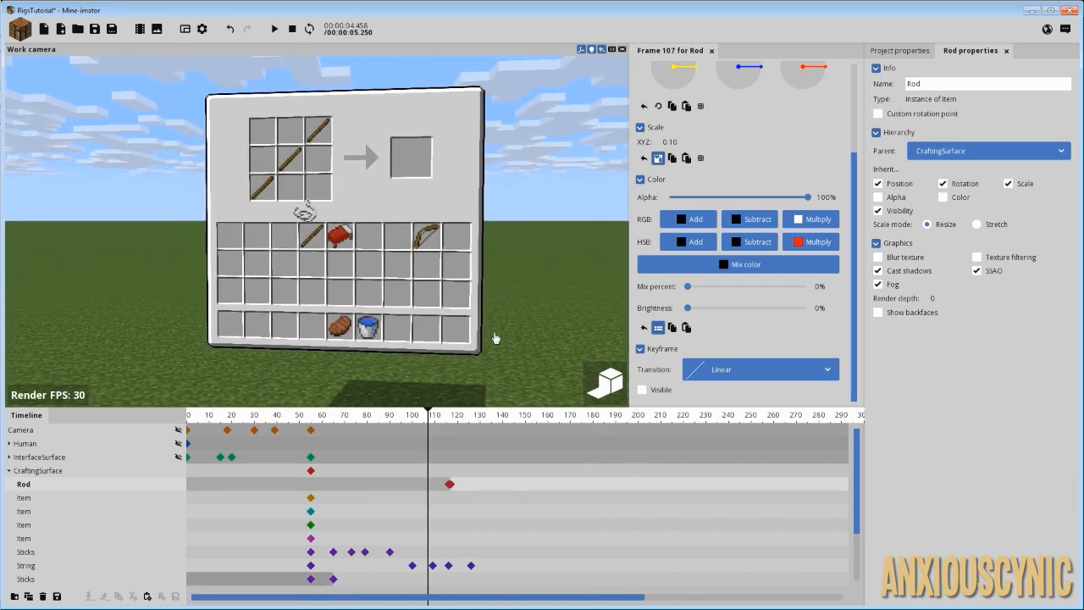
{"action": "mouse_move", "coordinate": [494, 332]}
{"action": "right_mouse_down"}
{"action": "mouse_move", "coordinate": [515, 322]}
{"action": "mouse_move", "coordinate": [498, 343]}
{"action": "right_mouse_up"}
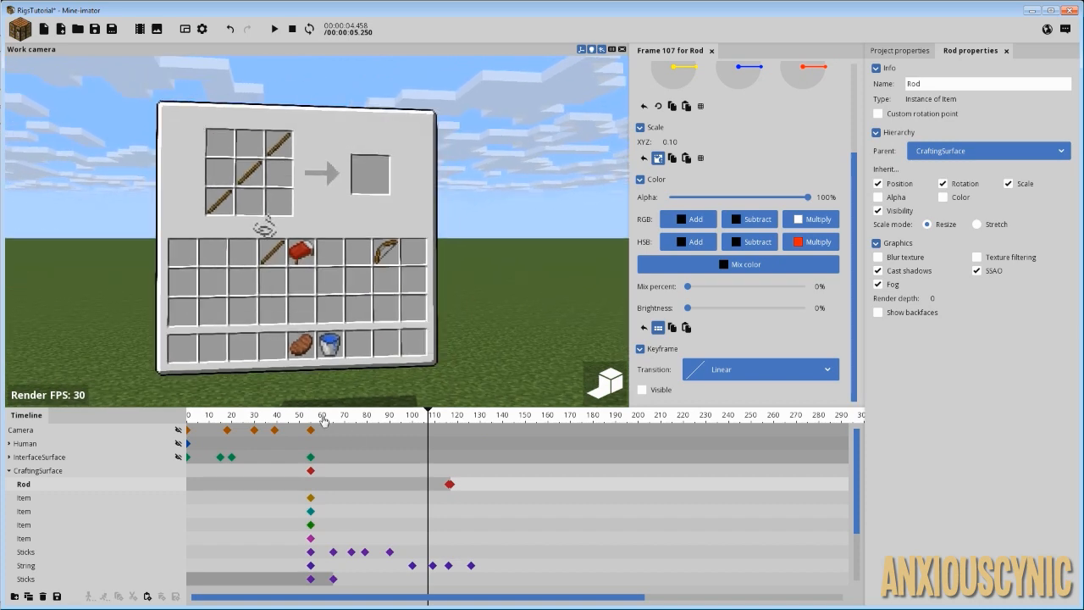
{"action": "left_click_drag", "start_coordinate": [305, 420], "coordinate": [191, 435]}
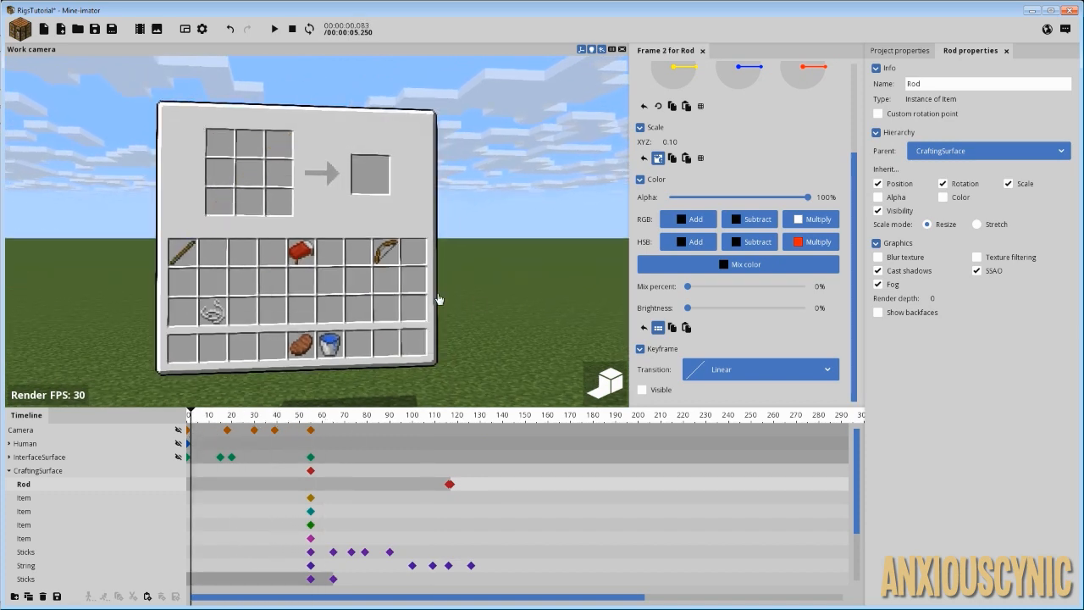
{"action": "key", "text": "space"}
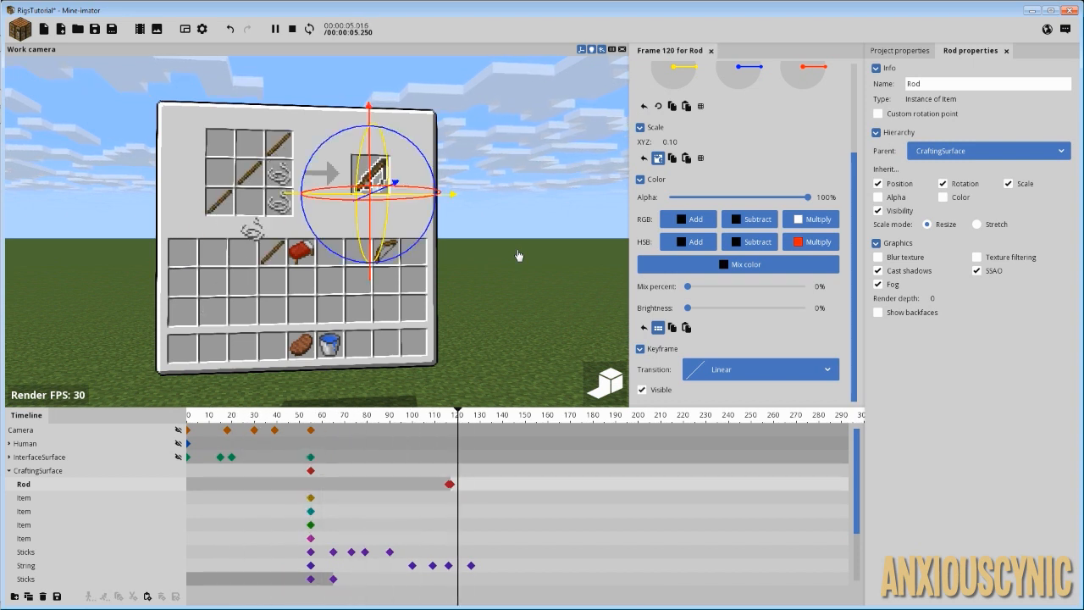
{"action": "left_click", "coordinate": [513, 253]}
{"action": "key", "text": "space"}
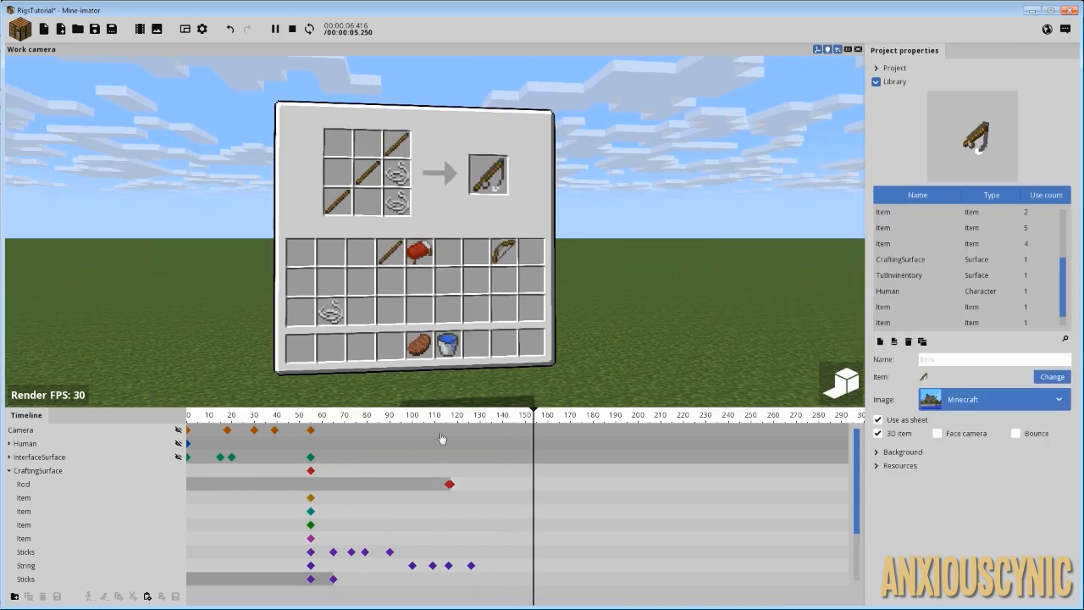
{"action": "key", "text": "space"}
Step: Replay the crafting animation from about frame 49 with nothing selected and check the frames after the Rod appears
{"action": "left_click", "coordinate": [436, 419]}
{"action": "left_click", "coordinate": [440, 472]}
{"action": "left_click", "coordinate": [431, 469]}
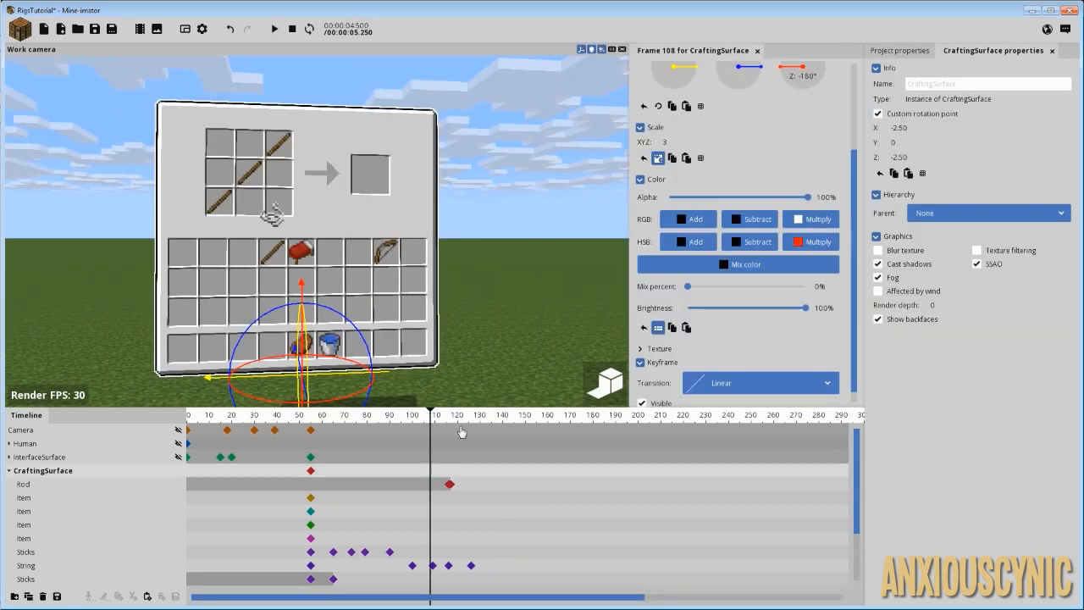
{"action": "left_click", "coordinate": [483, 333]}
{"action": "left_click_drag", "start_coordinate": [446, 424], "coordinate": [299, 420]}
{"action": "key", "text": "space"}
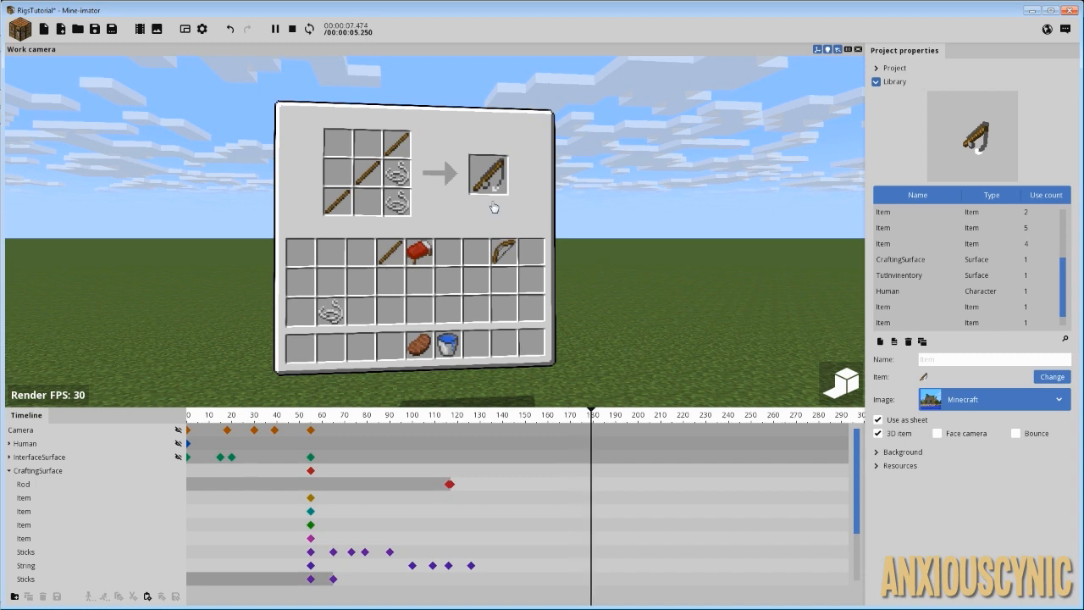
{"action": "key", "text": "space"}
{"action": "left_click_drag", "start_coordinate": [472, 421], "coordinate": [534, 419]}
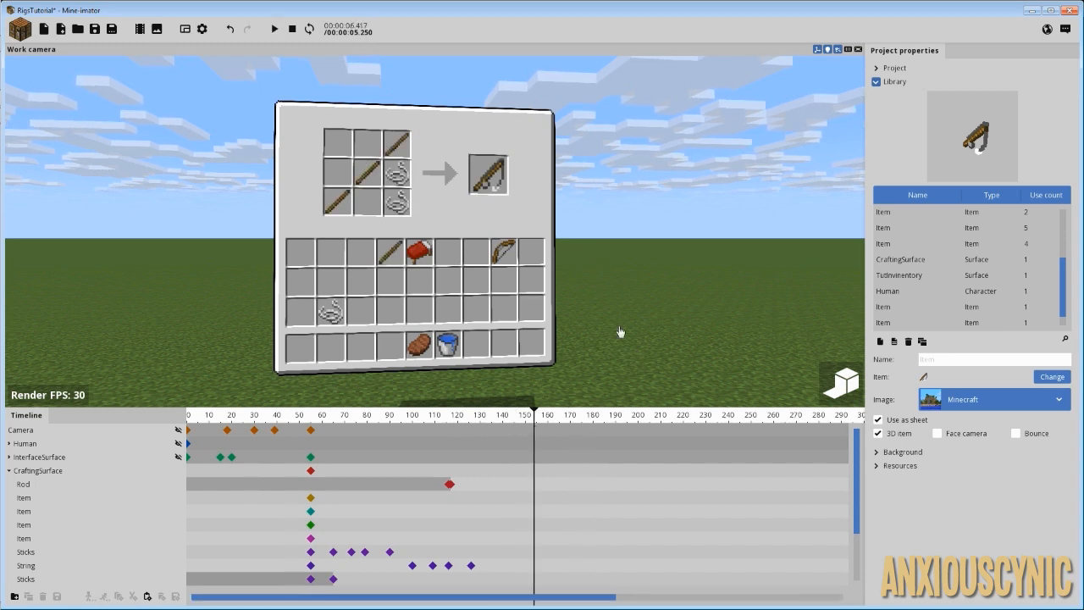
Step: Duplicate the Rod outside the CraftingSurface and move the copy to the front of the crafting interface at frame 118
{"action": "left_click", "coordinate": [469, 485]}
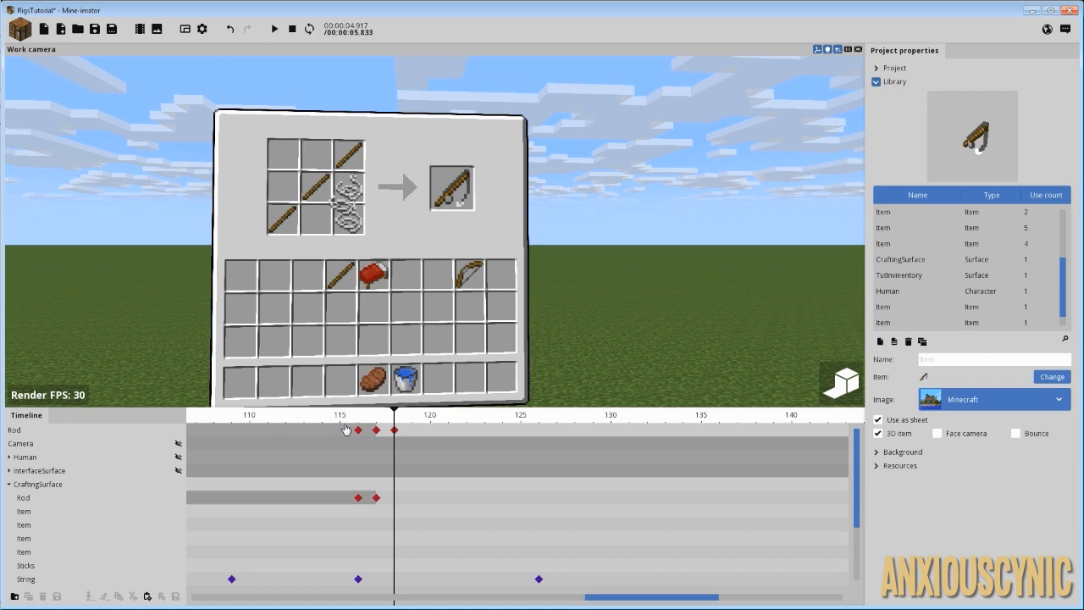
{"action": "left_click", "coordinate": [36, 432]}
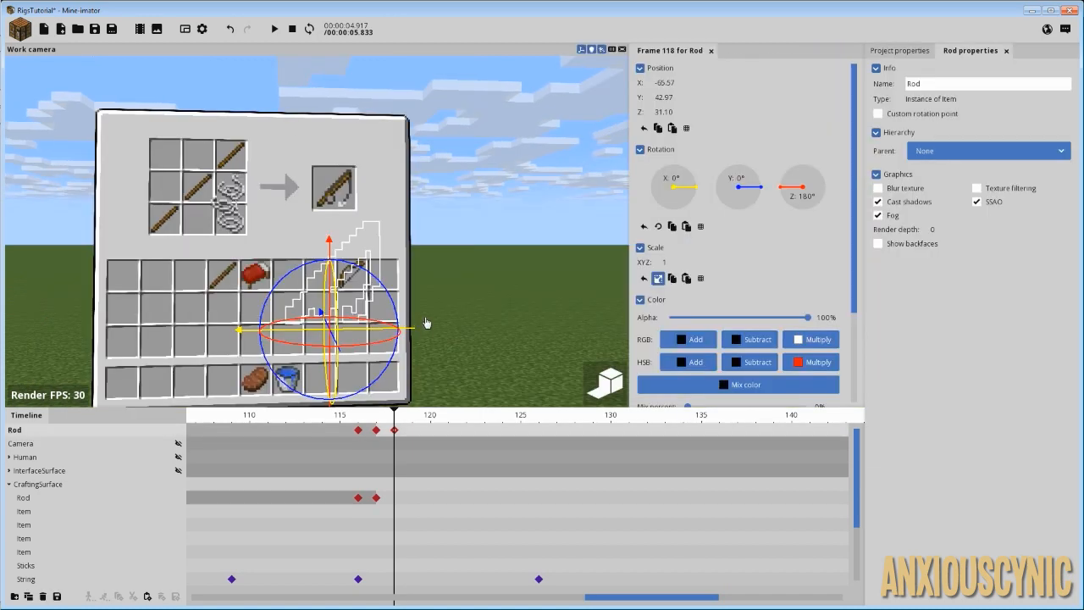
{"action": "left_click_drag", "start_coordinate": [485, 294], "coordinate": [413, 325]}
{"action": "left_click_drag", "start_coordinate": [308, 342], "coordinate": [237, 363]}
{"action": "left_click_drag", "start_coordinate": [328, 321], "coordinate": [336, 324]}
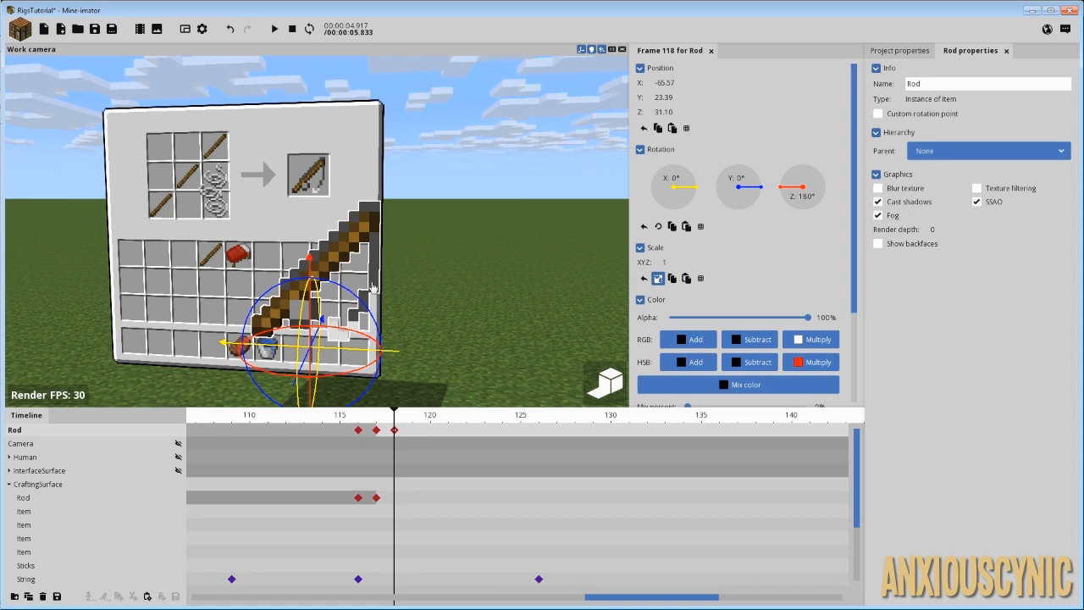
{"action": "left_click_drag", "start_coordinate": [337, 353], "coordinate": [326, 350]}
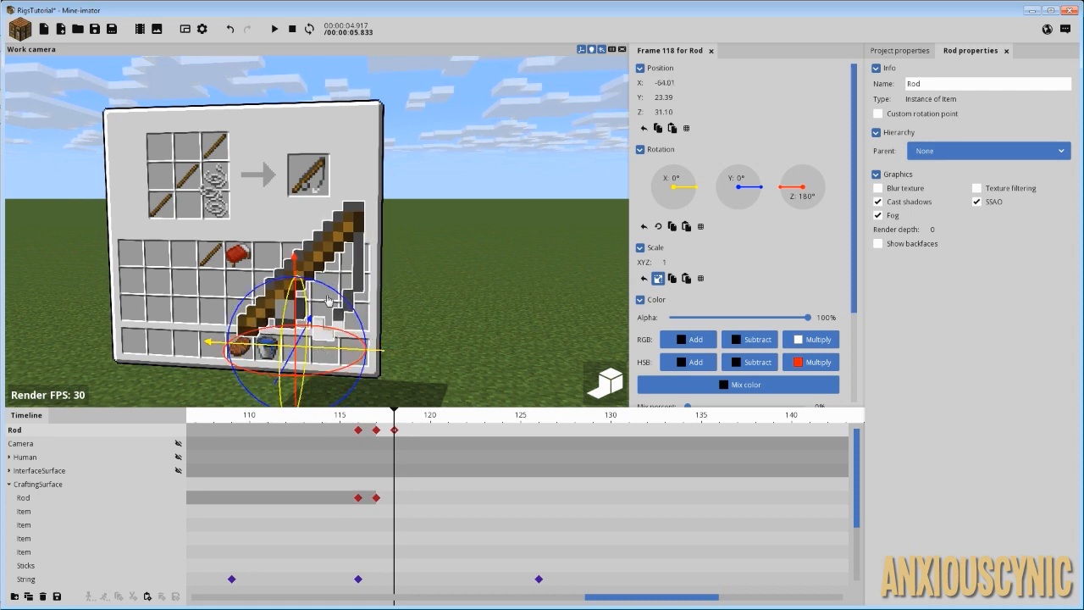
Step: Raise the unparented Rod in front of the output slot, to about X -64.93, Y 28.56, Z 46.94
{"action": "left_click_drag", "start_coordinate": [294, 266], "coordinate": [295, 177]}
{"action": "left_click_drag", "start_coordinate": [339, 345], "coordinate": [382, 337]}
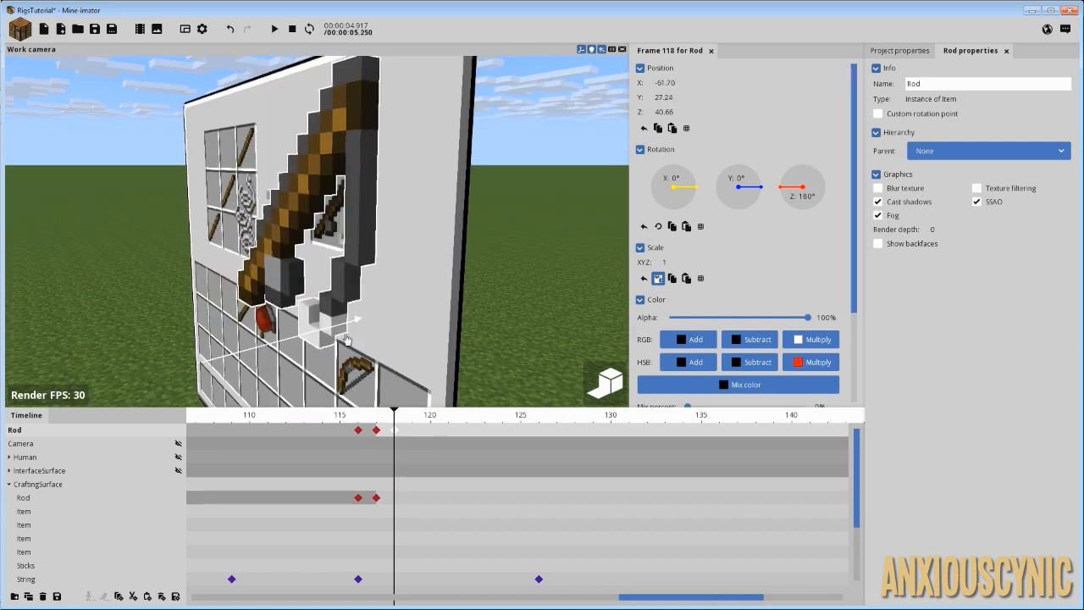
{"action": "left_click_drag", "start_coordinate": [435, 293], "coordinate": [659, 250]}
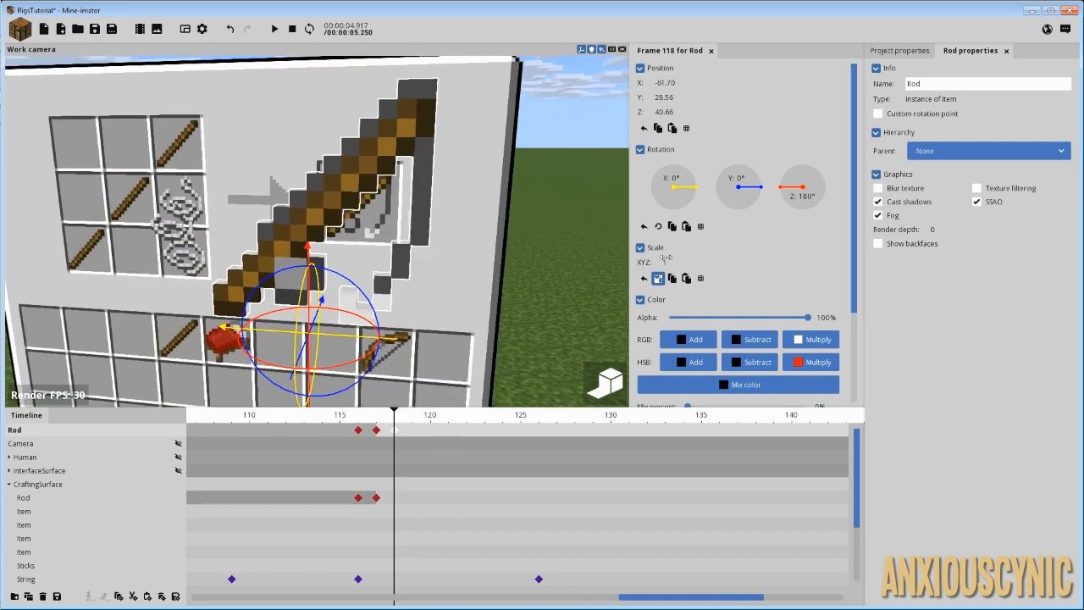
{"action": "left_click_drag", "start_coordinate": [354, 334], "coordinate": [460, 264]}
{"action": "scroll", "coordinate": [376, 298], "scroll_direction": "up", "scroll_amount": 3}
{"action": "left_click_drag", "start_coordinate": [387, 293], "coordinate": [387, 265]}
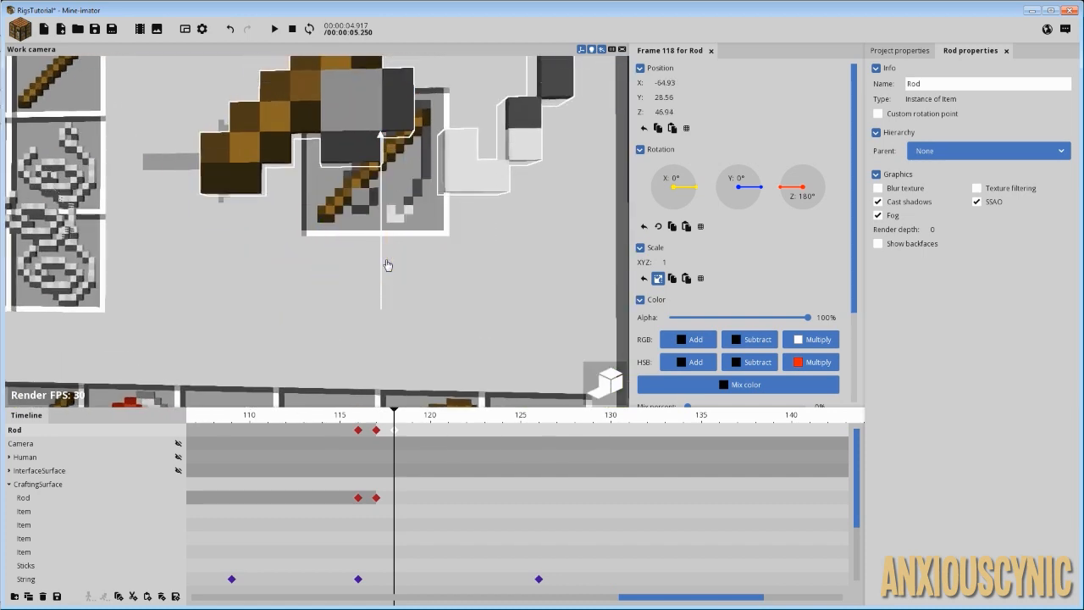
Step: Scale the unparented Rod to 0.28 and align it over the slot's Rod at about X -64.52, Y 28.40, Z 46.73
{"action": "left_click_drag", "start_coordinate": [666, 260], "coordinate": [635, 257]}
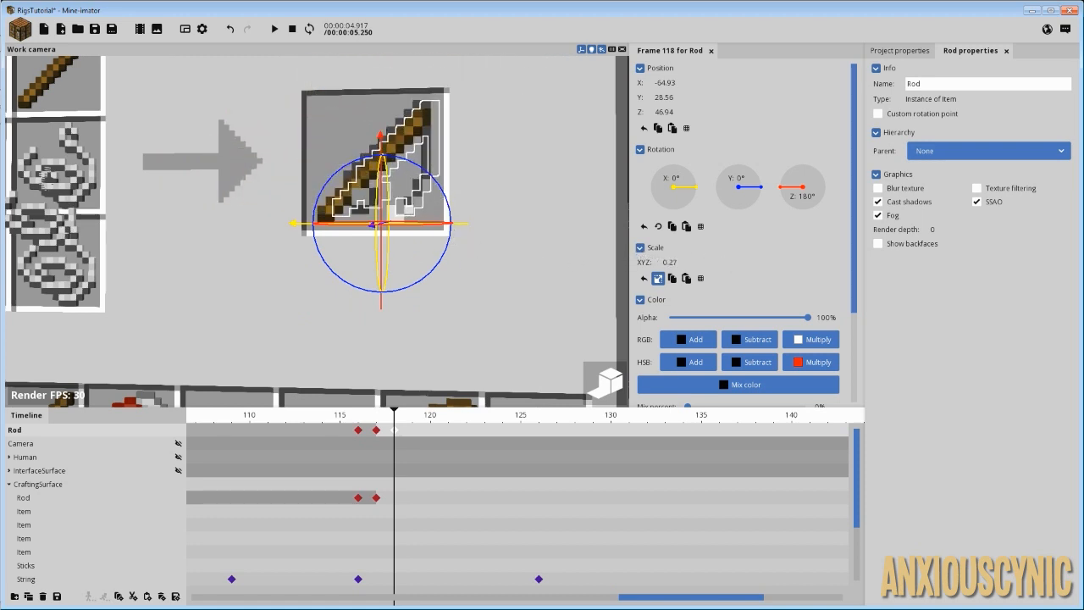
{"action": "mouse_move", "coordinate": [387, 256]}
{"action": "left_mouse_down"}
{"action": "mouse_move", "coordinate": [396, 257]}
{"action": "mouse_move", "coordinate": [387, 256]}
{"action": "left_mouse_up"}
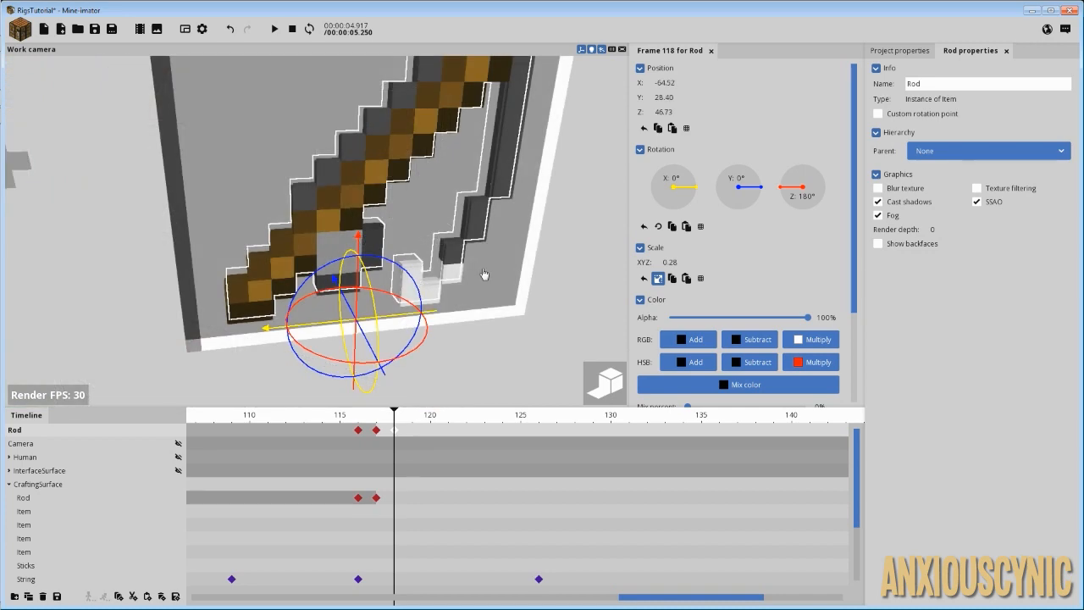
{"action": "left_click_drag", "start_coordinate": [484, 274], "coordinate": [481, 380]}
{"action": "scroll", "coordinate": [488, 273], "scroll_direction": "down", "scroll_amount": 5}
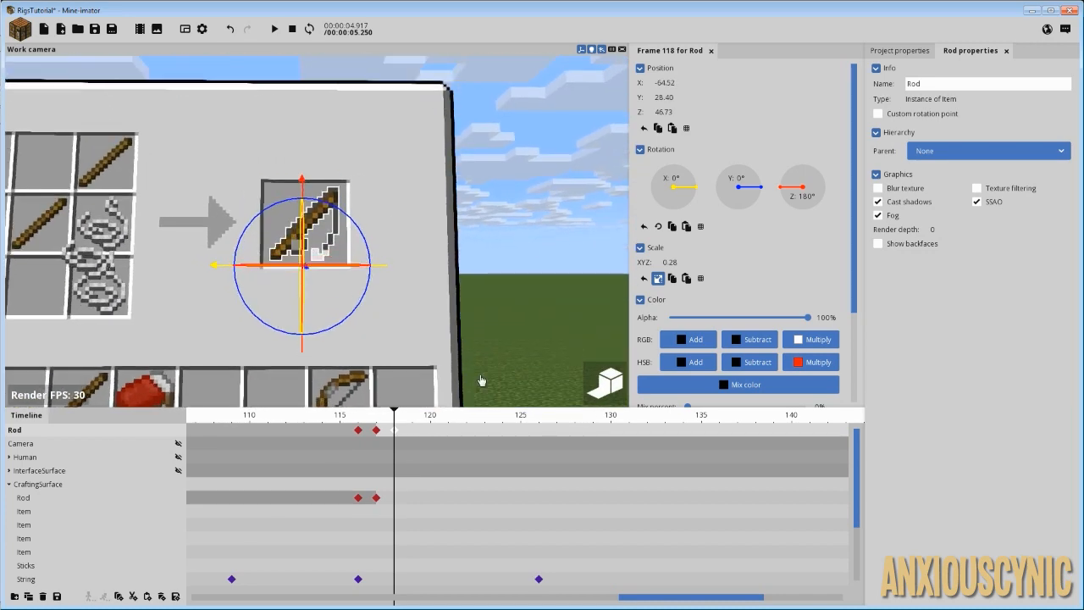
Step: Keyframe the CraftingSurface's Rod at frame 118, move both Rods' frame 118 keyframes to frame 123, and preview the result
{"action": "left_click", "coordinate": [396, 503]}
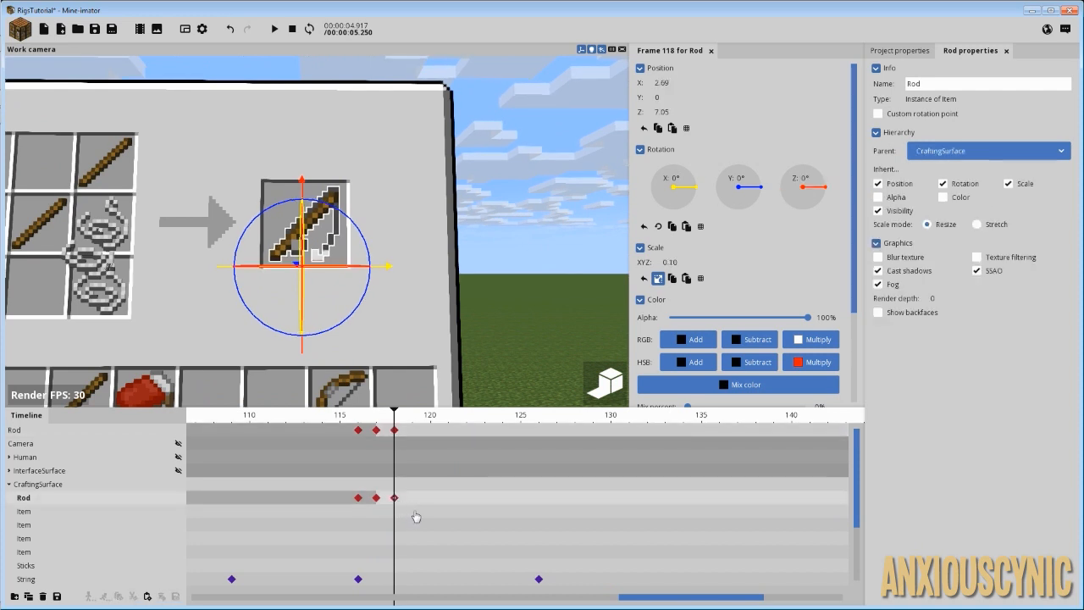
{"action": "left_click", "coordinate": [394, 500]}
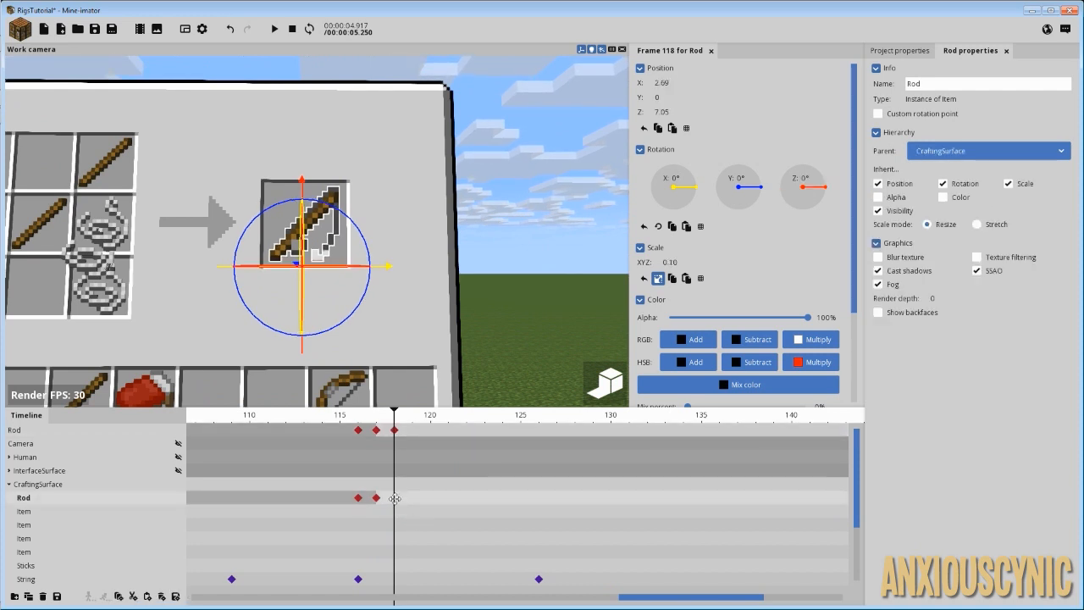
{"action": "left_click_drag", "start_coordinate": [395, 498], "coordinate": [489, 495]}
{"action": "left_click_drag", "start_coordinate": [394, 429], "coordinate": [485, 430]}
{"action": "left_click", "coordinate": [377, 430]}
{"action": "left_click_drag", "start_coordinate": [305, 423], "coordinate": [281, 427]}
{"action": "key", "text": "space"}
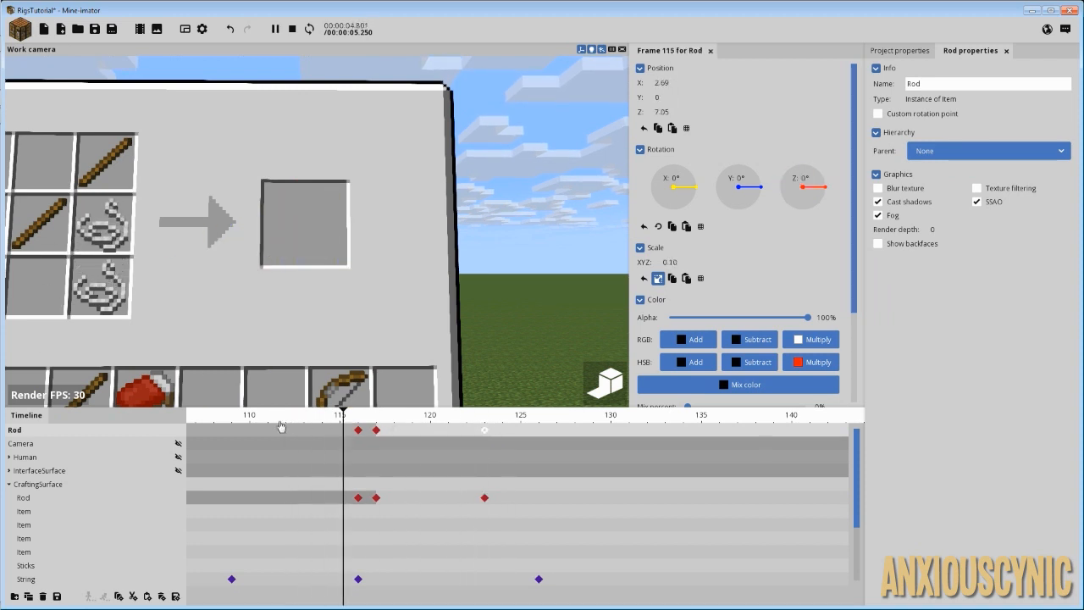
{"action": "key", "text": "space"}
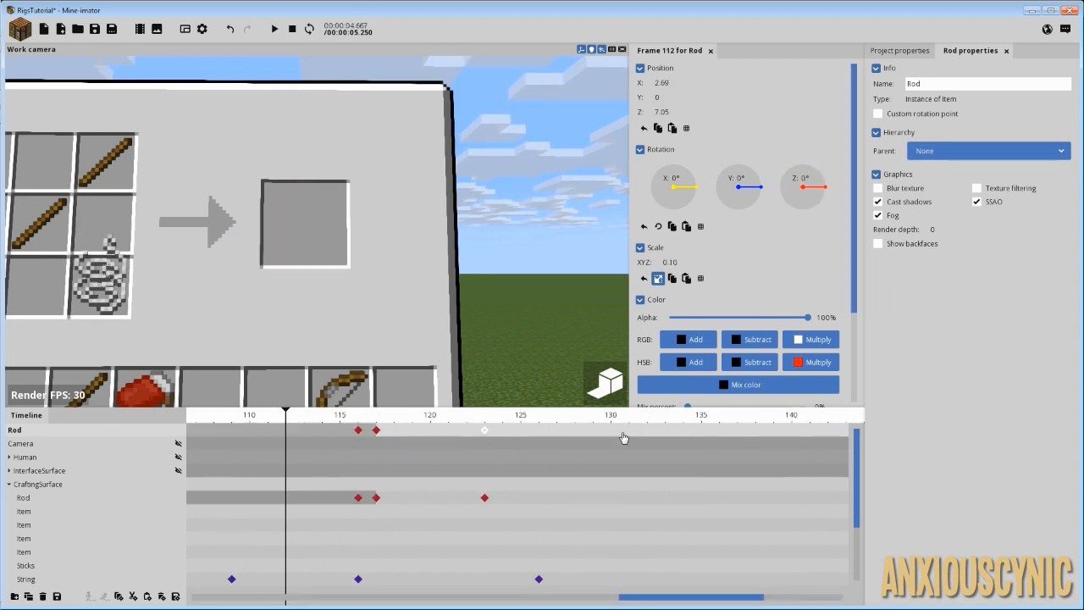
Step: Keyframe both Rods at frame 135 and make the CraftingSurface's Rod invisible from there
{"action": "left_click", "coordinate": [701, 437]}
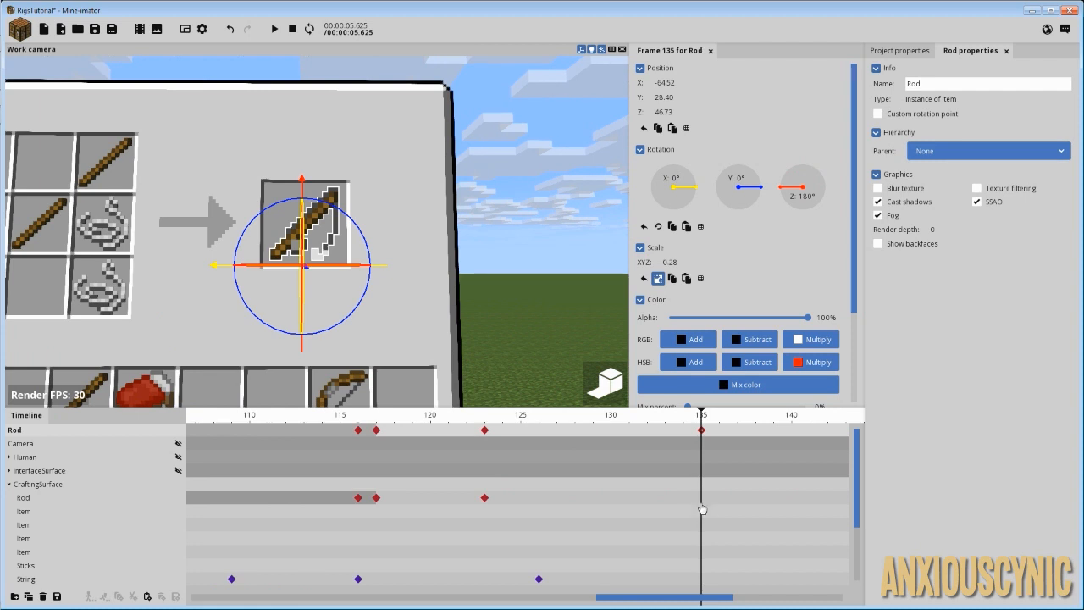
{"action": "left_click", "coordinate": [702, 502]}
{"action": "left_click", "coordinate": [702, 500]}
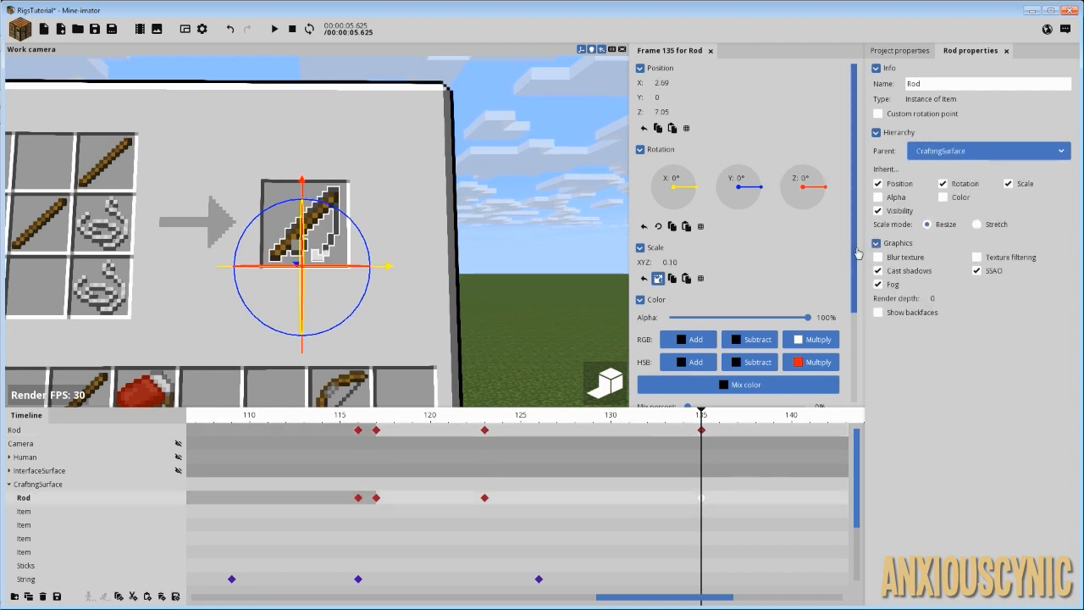
{"action": "scroll", "coordinate": [859, 253], "scroll_direction": "down", "scroll_amount": 3}
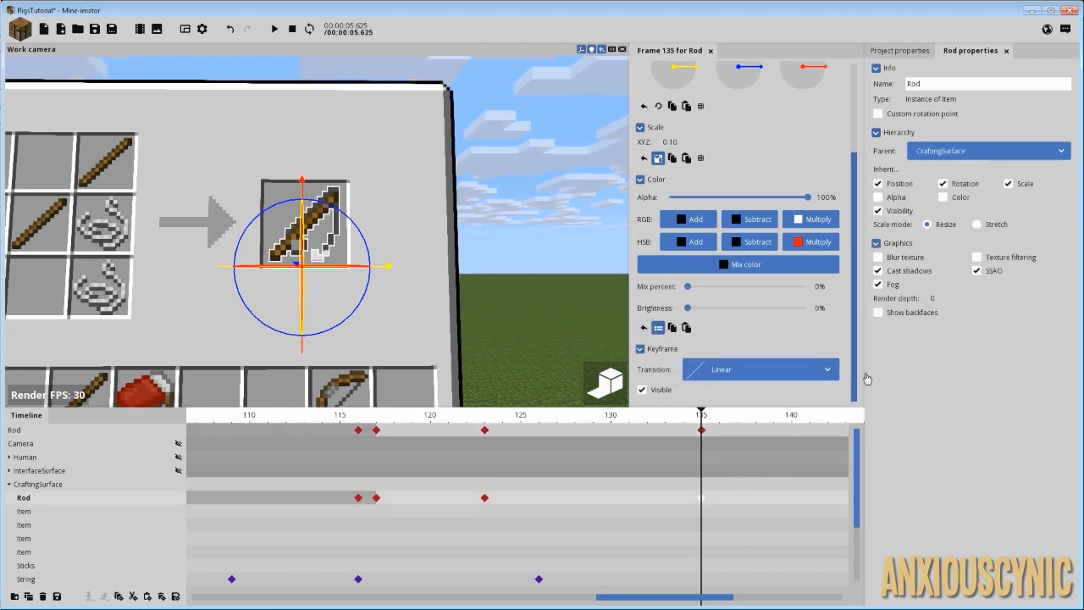
Step: Pull the unparented Rod out in front of the output slot, with its keyframe at frame 138 and another at frame 143
{"action": "left_click", "coordinate": [702, 429]}
{"action": "key", "text": "s"}
{"action": "right_click_drag", "start_coordinate": [544, 279], "coordinate": [545, 280]}
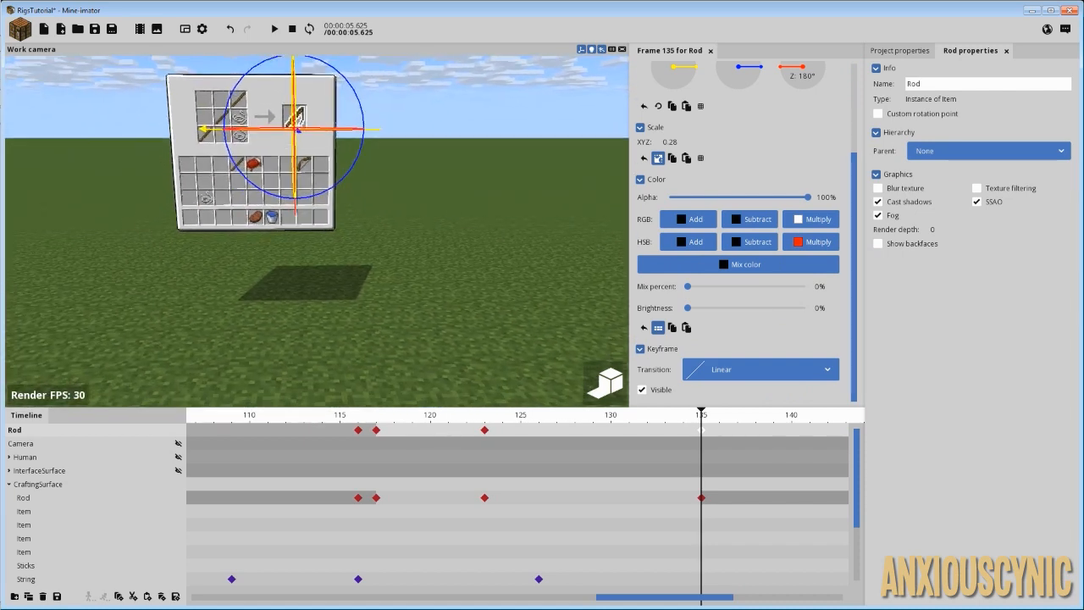
{"action": "right_click_drag", "start_coordinate": [506, 350], "coordinate": [507, 350]}
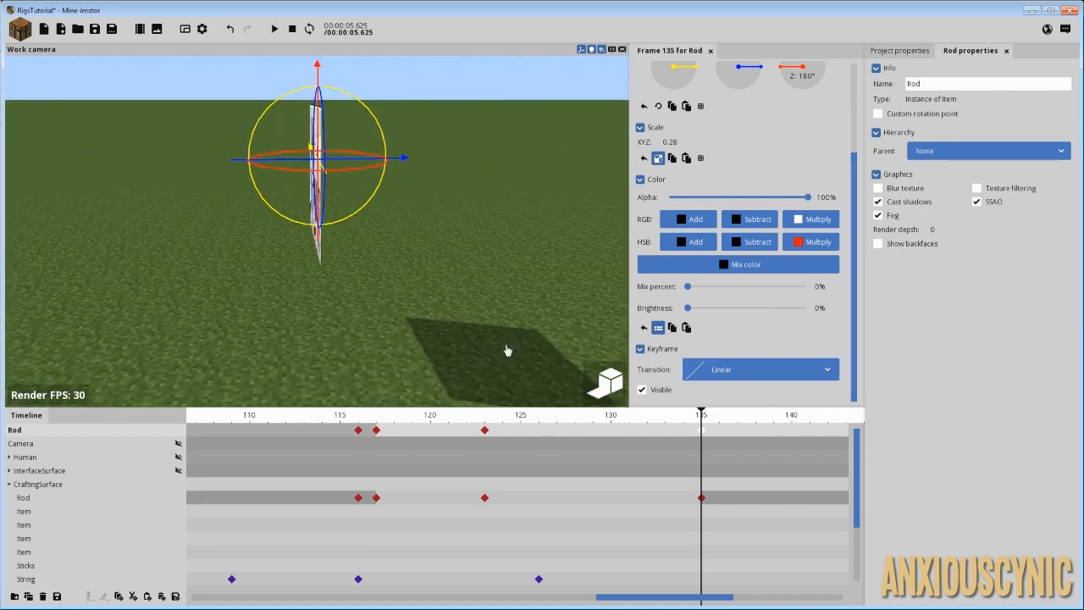
{"action": "left_click_drag", "start_coordinate": [670, 605], "coordinate": [716, 587]}
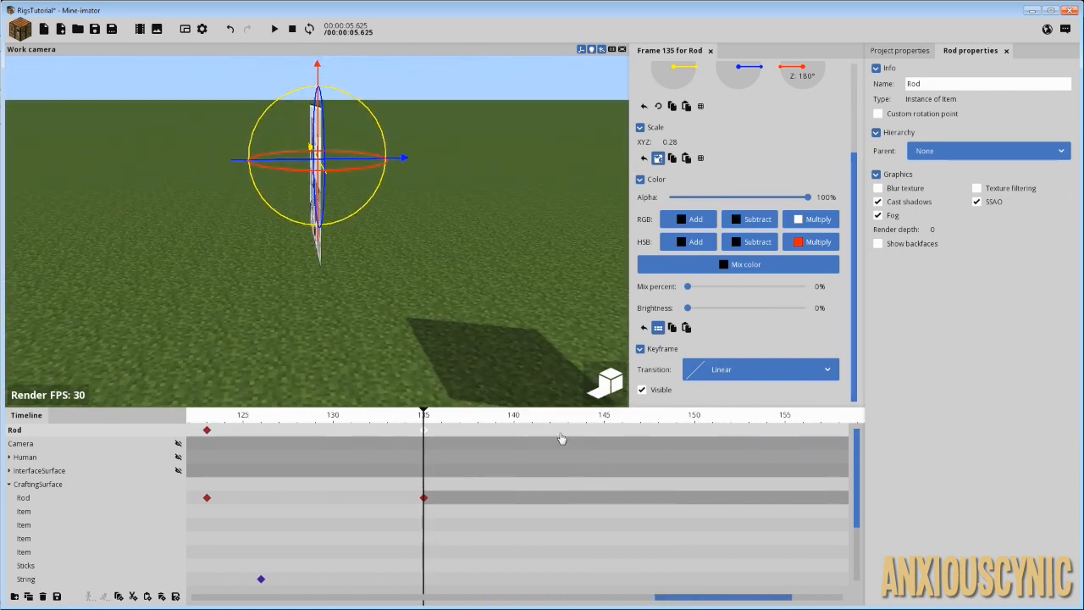
{"action": "left_click", "coordinate": [594, 437]}
{"action": "right_click_drag", "start_coordinate": [376, 246], "coordinate": [375, 246]}
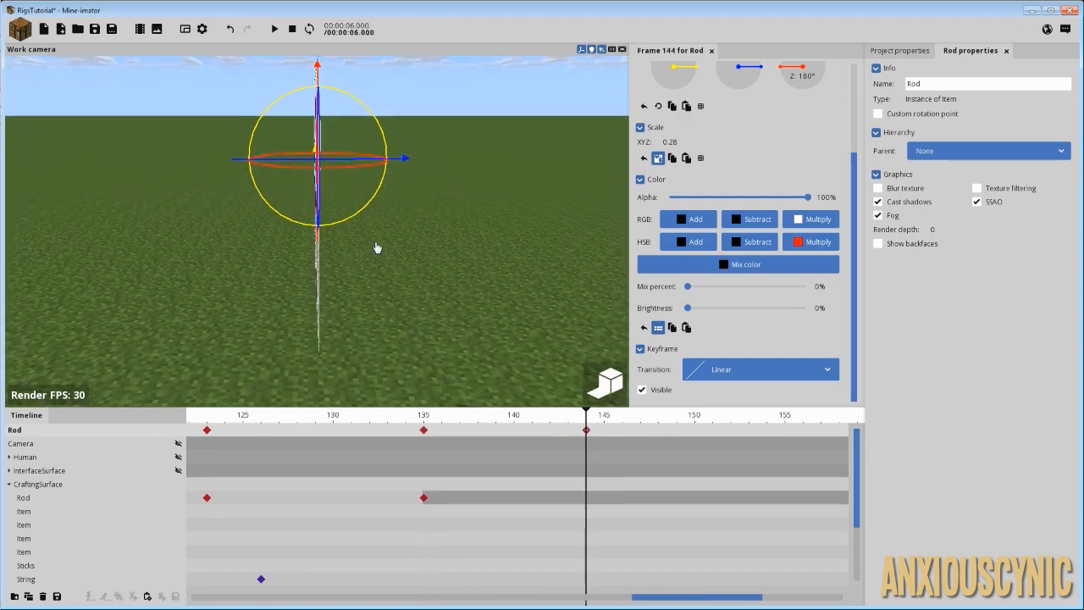
{"action": "left_click_drag", "start_coordinate": [404, 160], "coordinate": [392, 166]}
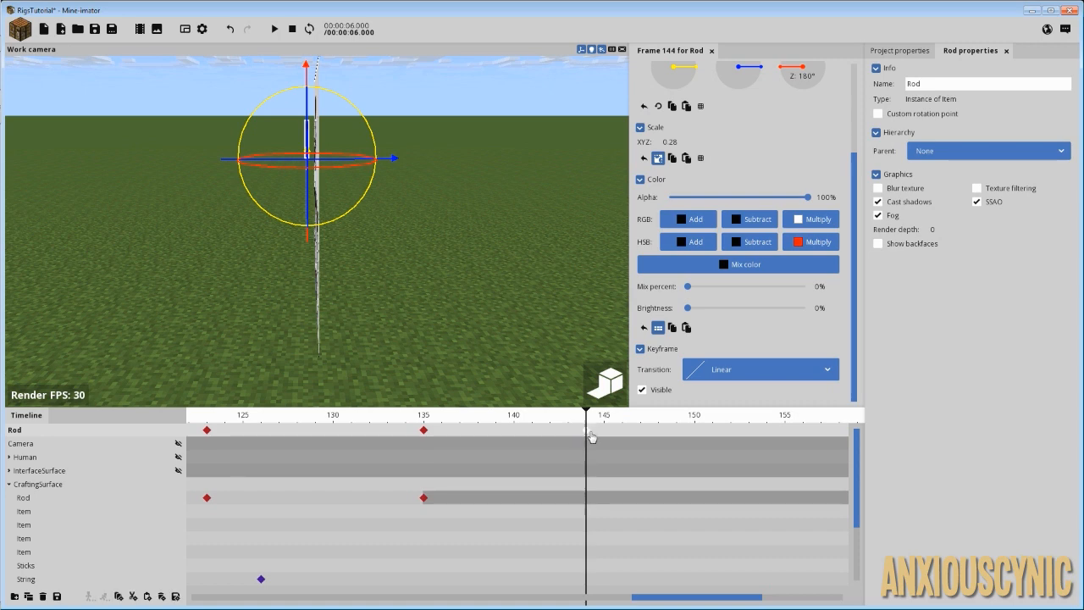
{"action": "left_click_drag", "start_coordinate": [591, 437], "coordinate": [481, 433]}
{"action": "left_click", "coordinate": [562, 436]}
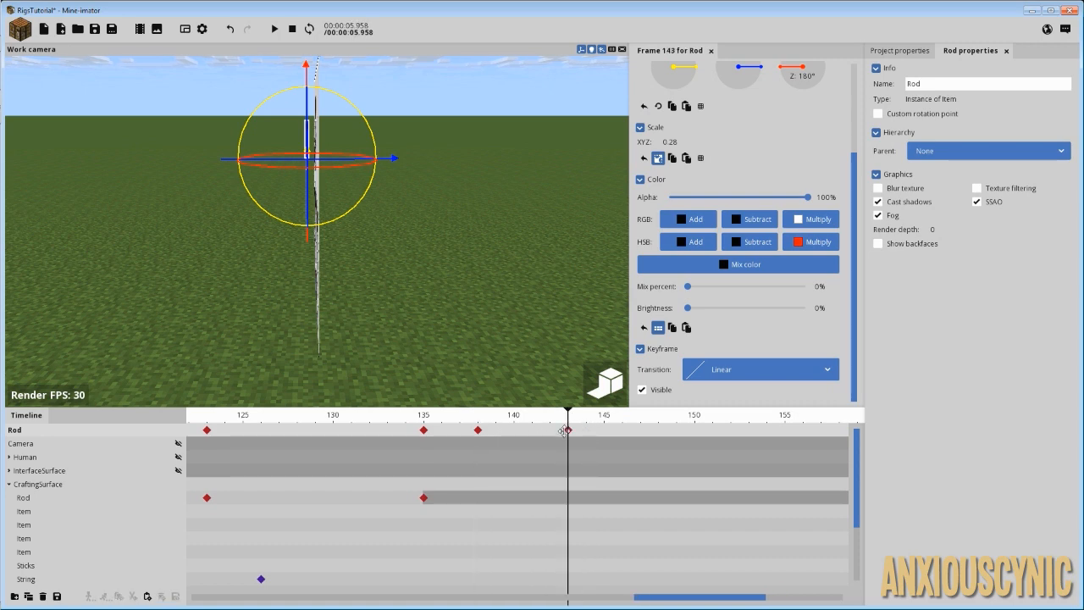
{"action": "left_click_drag", "start_coordinate": [309, 243], "coordinate": [389, 190]}
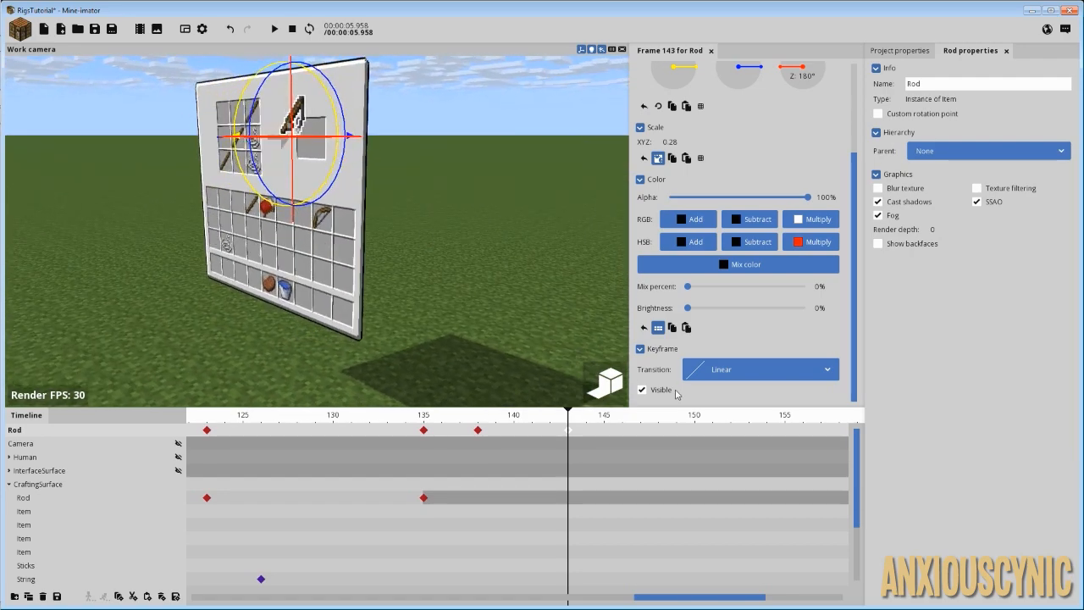
Step: Keyframe the unparented Rod at frame 160, moving it far out in front of the interface and down towards the ground
{"action": "left_click", "coordinate": [788, 438]}
{"action": "scroll", "coordinate": [786, 441], "scroll_direction": "down", "scroll_amount": 5}
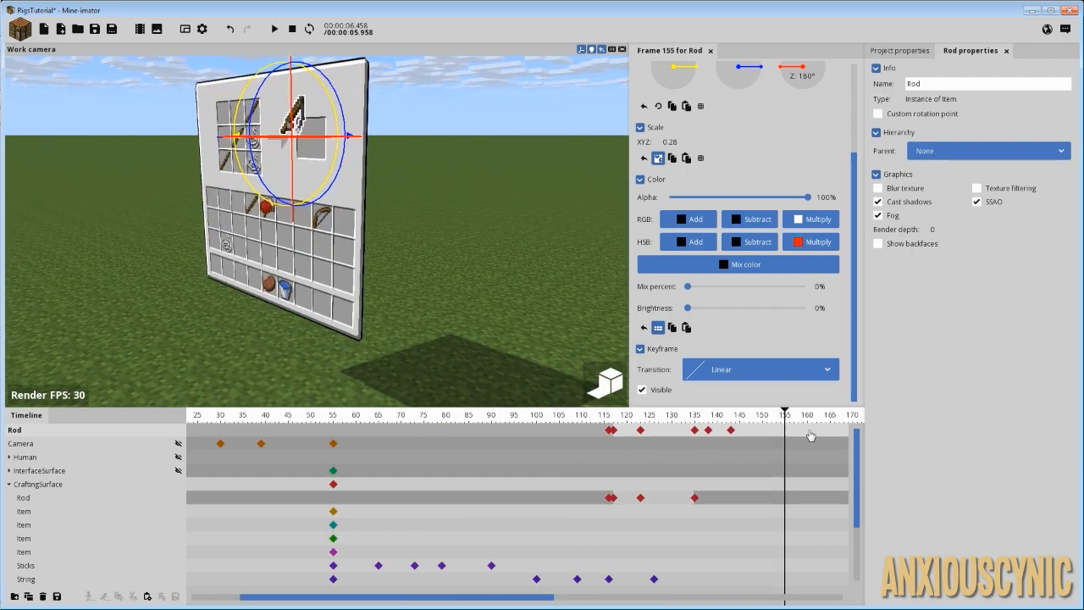
{"action": "left_click", "coordinate": [811, 436]}
{"action": "right_click_drag", "start_coordinate": [415, 200], "coordinate": [432, 176]}
{"action": "left_click_drag", "start_coordinate": [456, 145], "coordinate": [297, 136]}
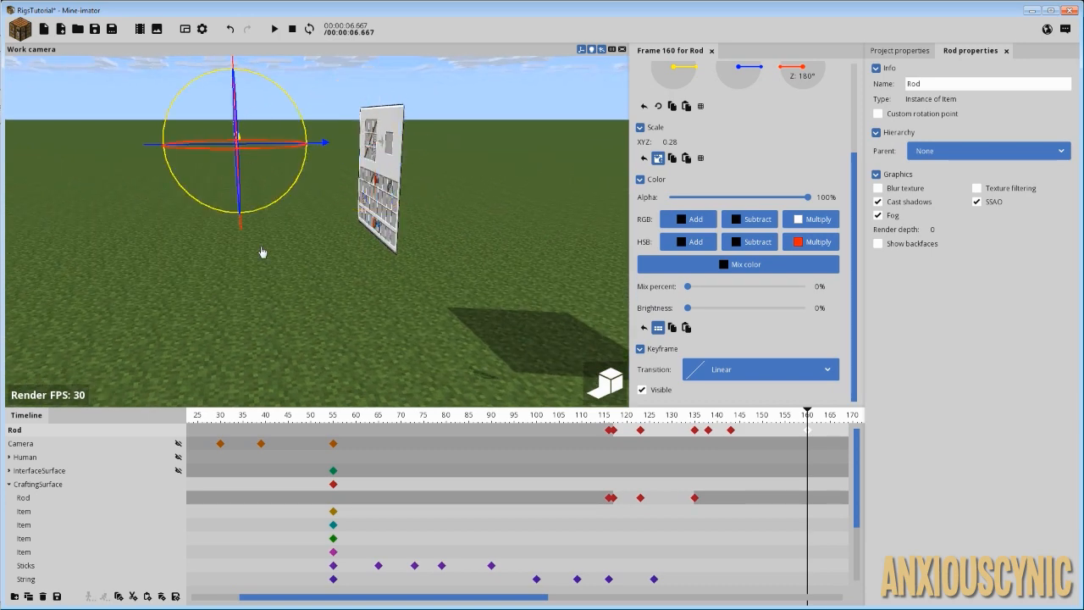
{"action": "left_click_drag", "start_coordinate": [243, 230], "coordinate": [237, 343]}
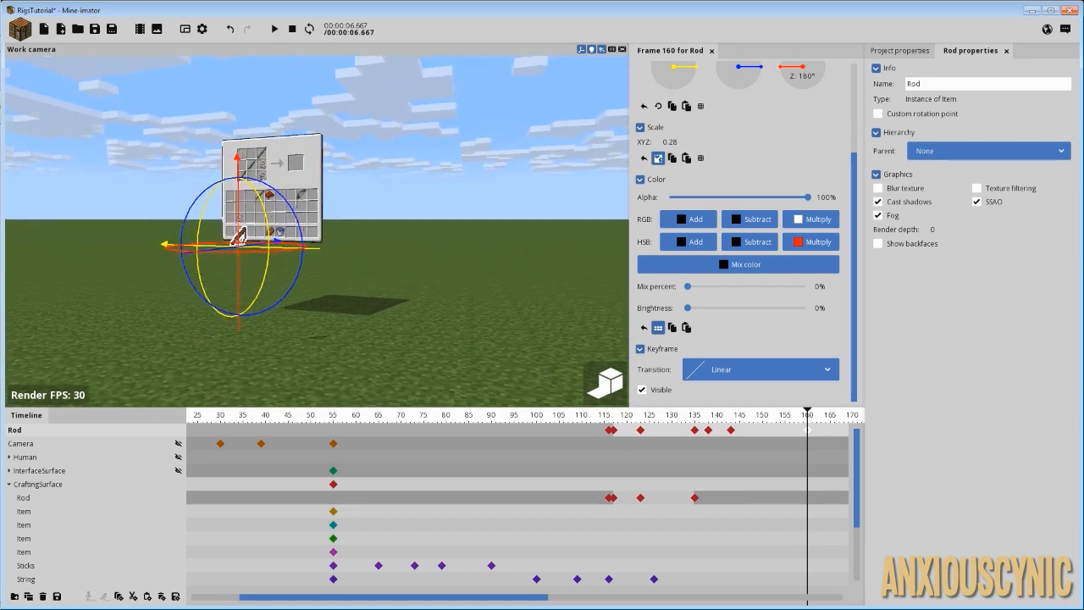
Step: Scale the unparented Rod up to 1 at frame 160 and lower it further onto the grass
{"action": "right_click_drag", "start_coordinate": [238, 237], "coordinate": [288, 284]}
{"action": "left_click_drag", "start_coordinate": [239, 278], "coordinate": [246, 320]}
{"action": "left_click_drag", "start_coordinate": [669, 142], "coordinate": [671, 139]}
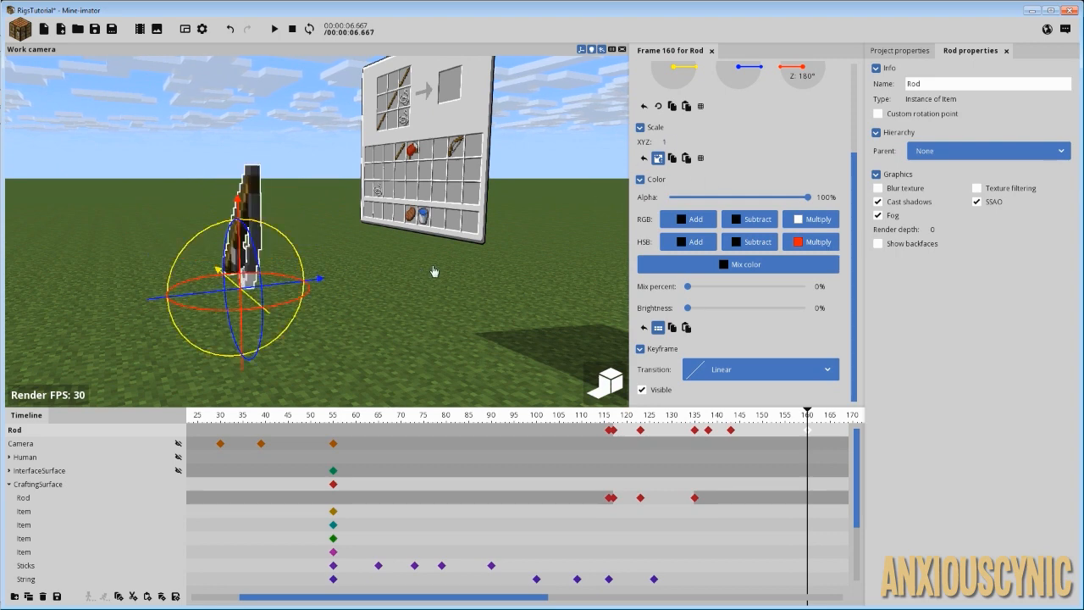
{"action": "right_click_drag", "start_coordinate": [434, 271], "coordinate": [274, 208]}
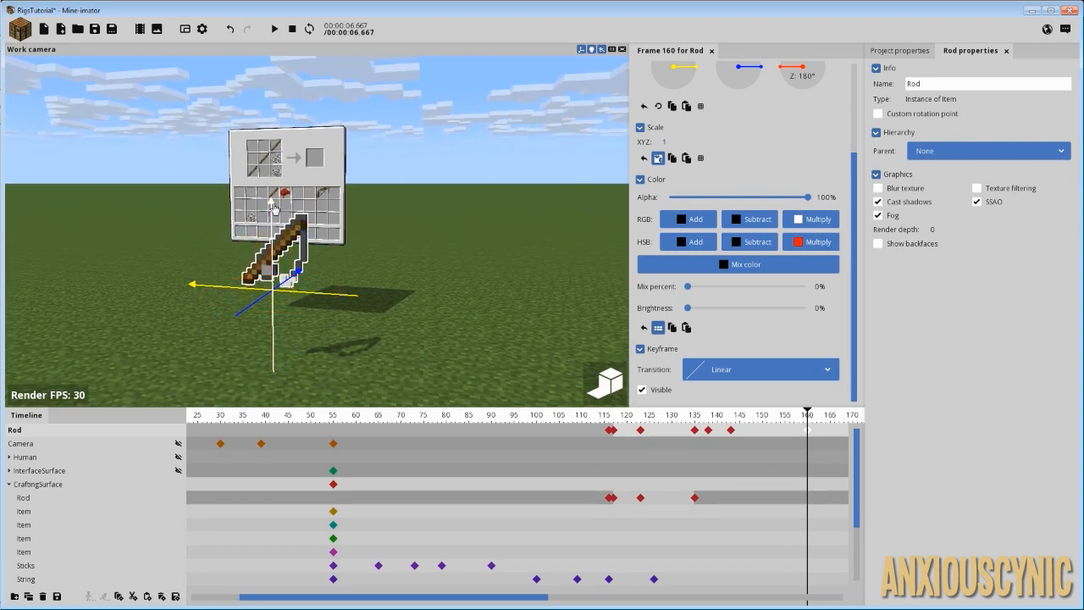
{"action": "left_click_drag", "start_coordinate": [273, 207], "coordinate": [272, 278]}
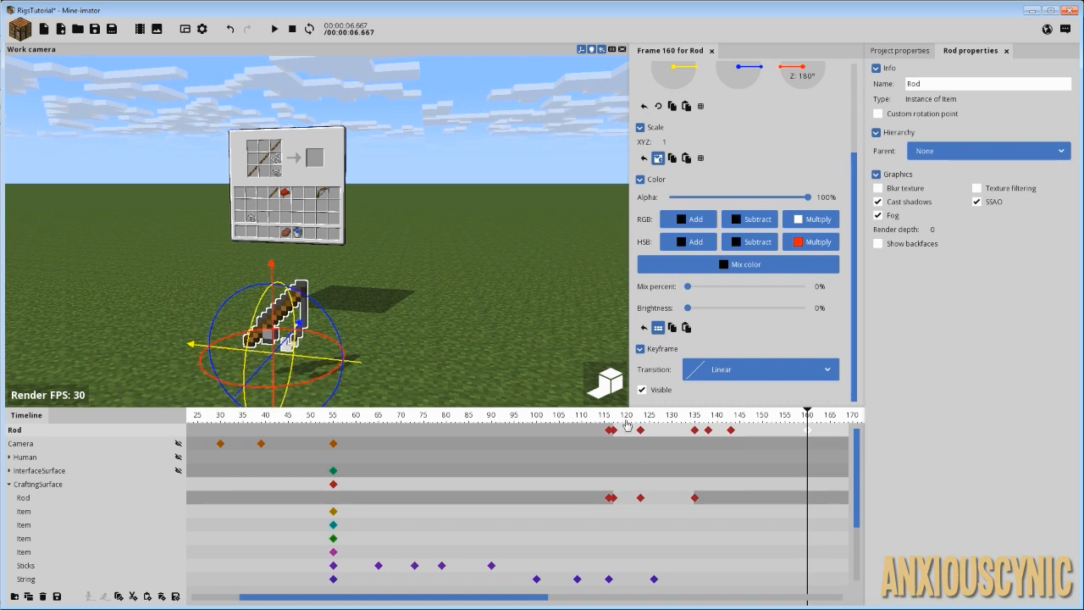
Step: Play back the Rod leaving the output slot from about frame 113, with nothing selected
{"action": "left_click_drag", "start_coordinate": [627, 425], "coordinate": [595, 419]}
{"action": "left_click", "coordinate": [525, 300]}
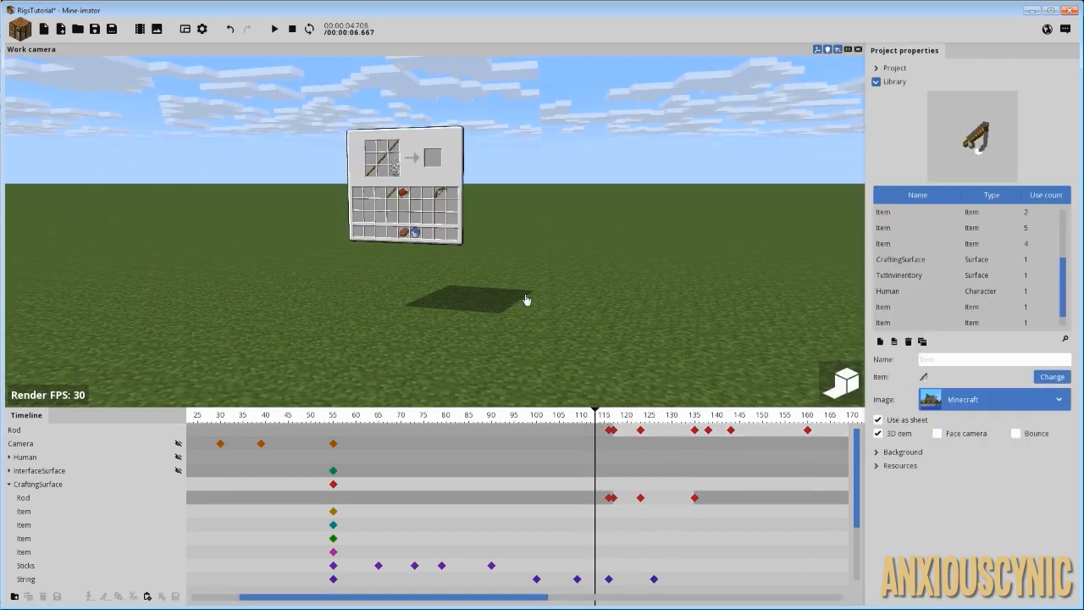
{"action": "key", "text": "space"}
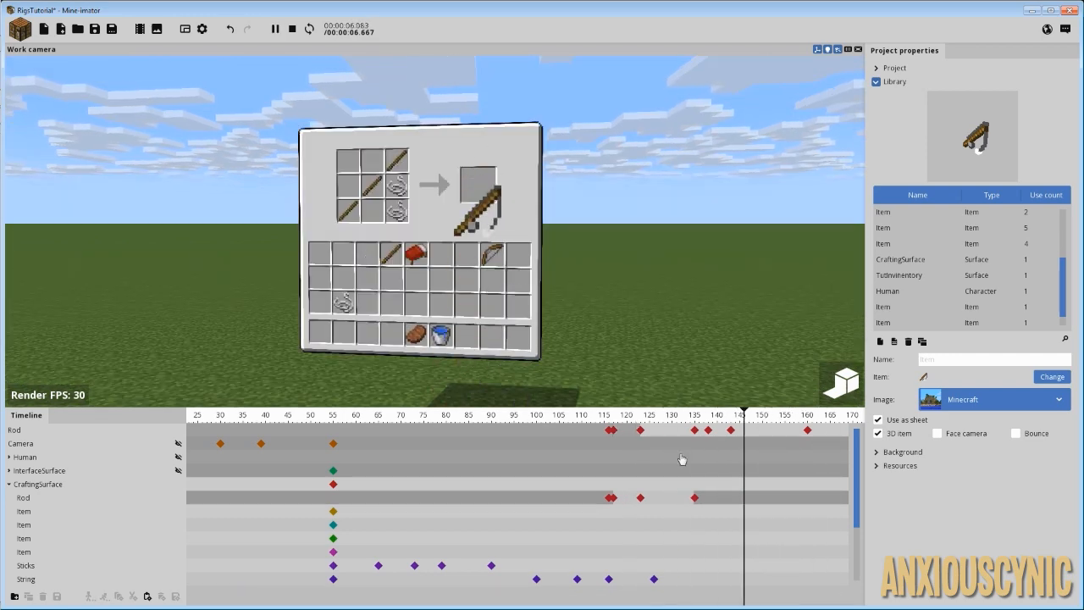
Step: Replay the crafted Rod's move out of the output slot from frame 116 and again from frame 122
{"action": "key", "text": "space"}
{"action": "left_click_drag", "start_coordinate": [659, 421], "coordinate": [609, 412]}
{"action": "key", "text": "space"}
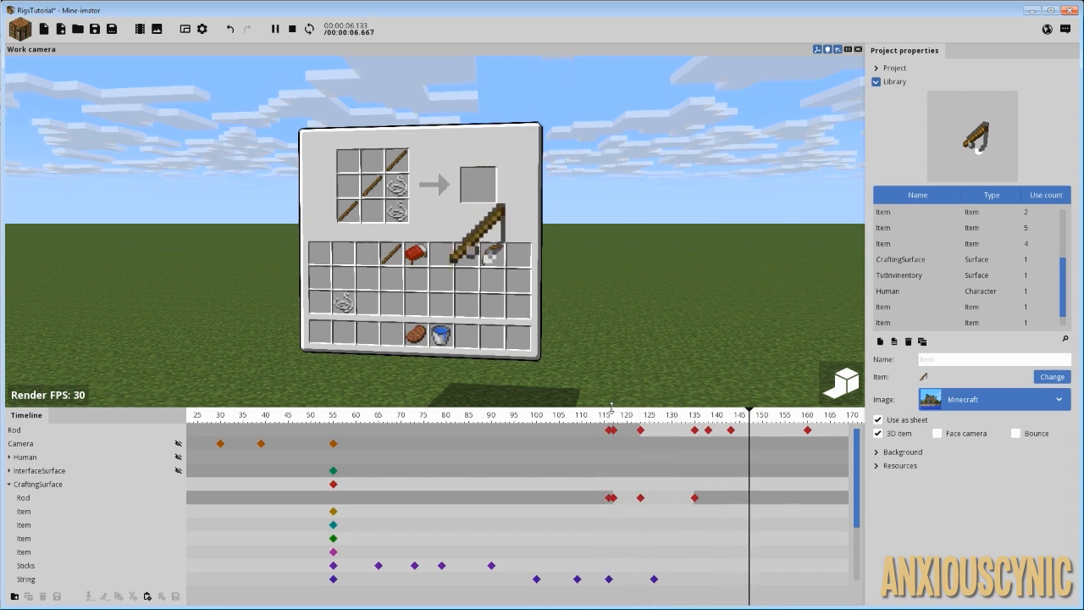
{"action": "key", "text": "space"}
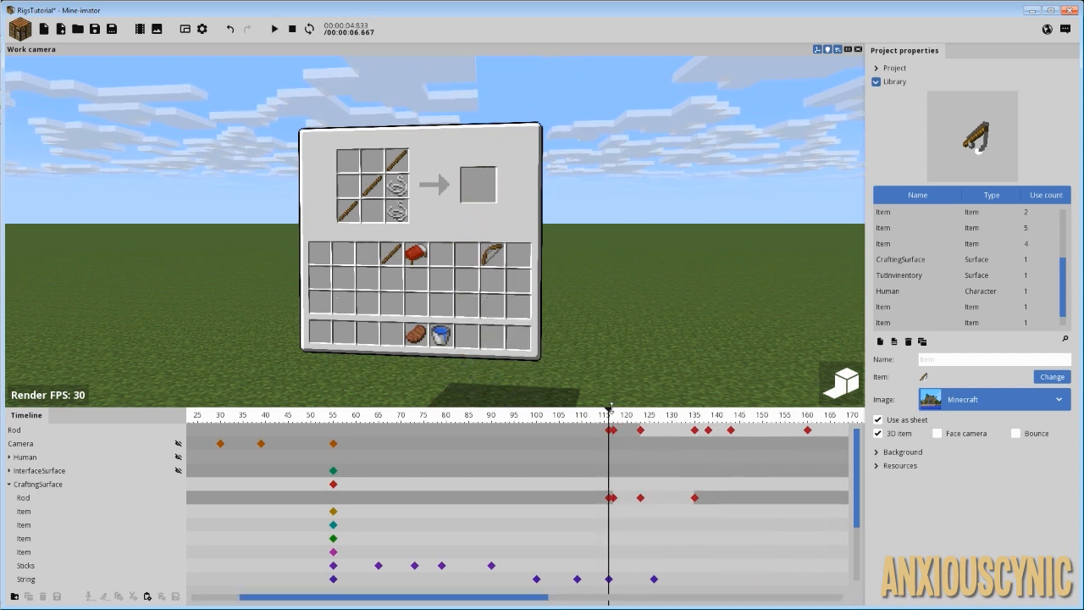
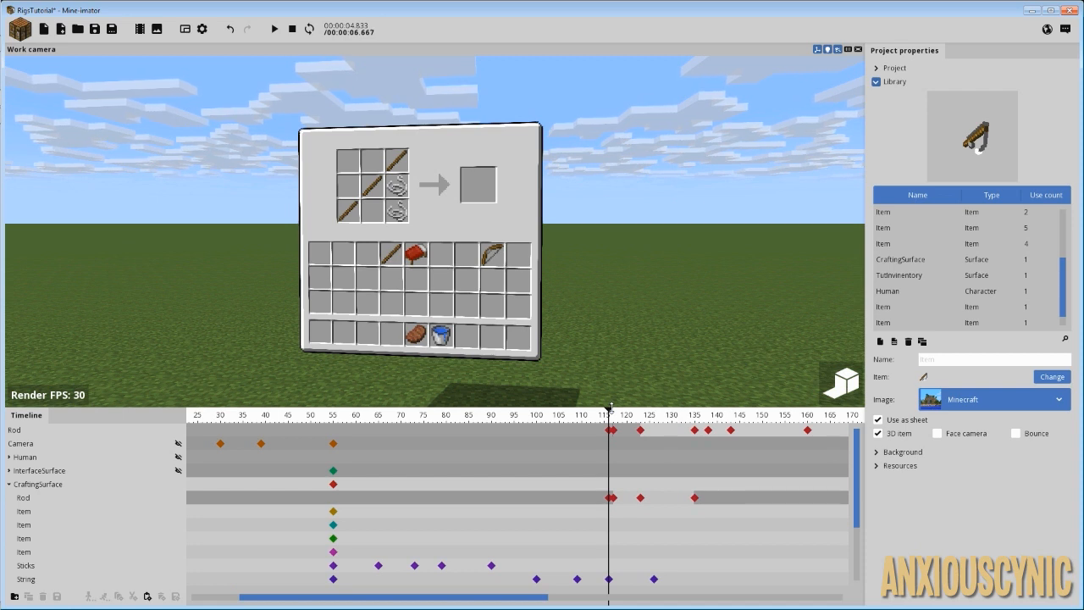
{"action": "left_click", "coordinate": [636, 416]}
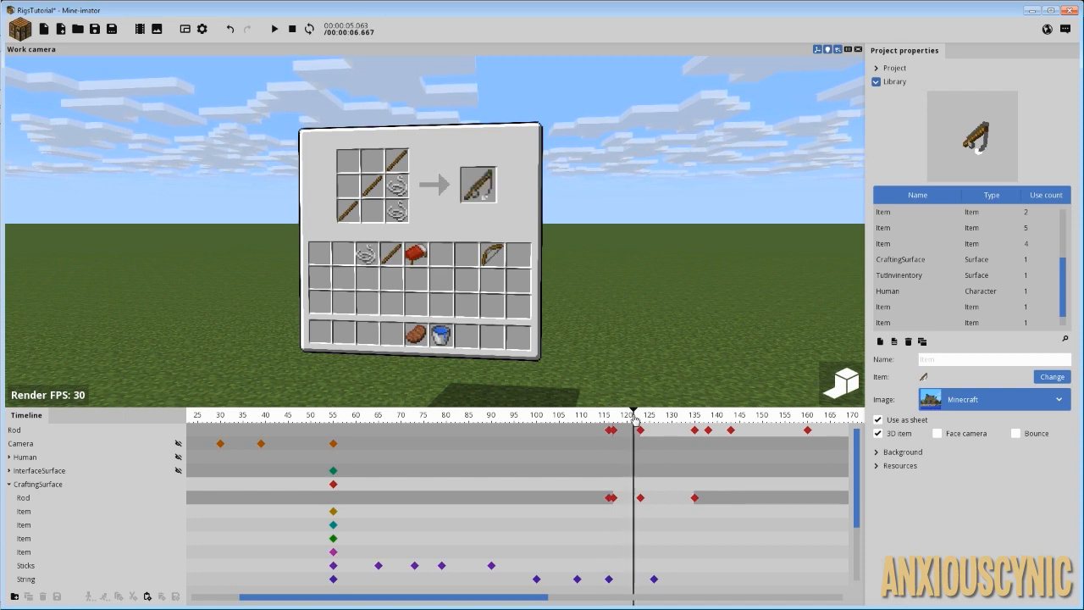
{"action": "key", "text": "space"}
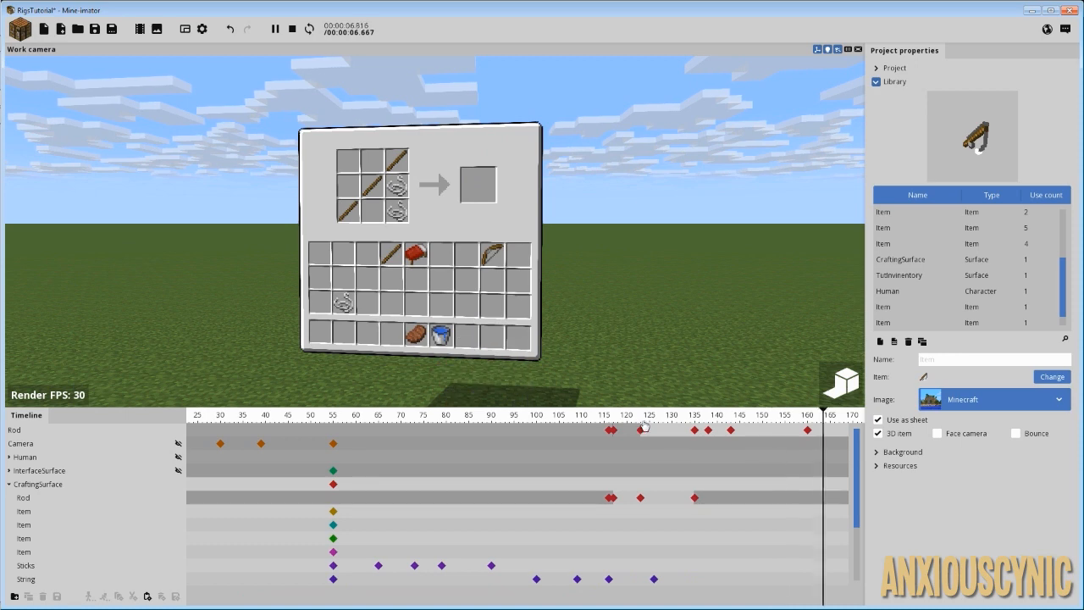
{"action": "key", "text": "space"}
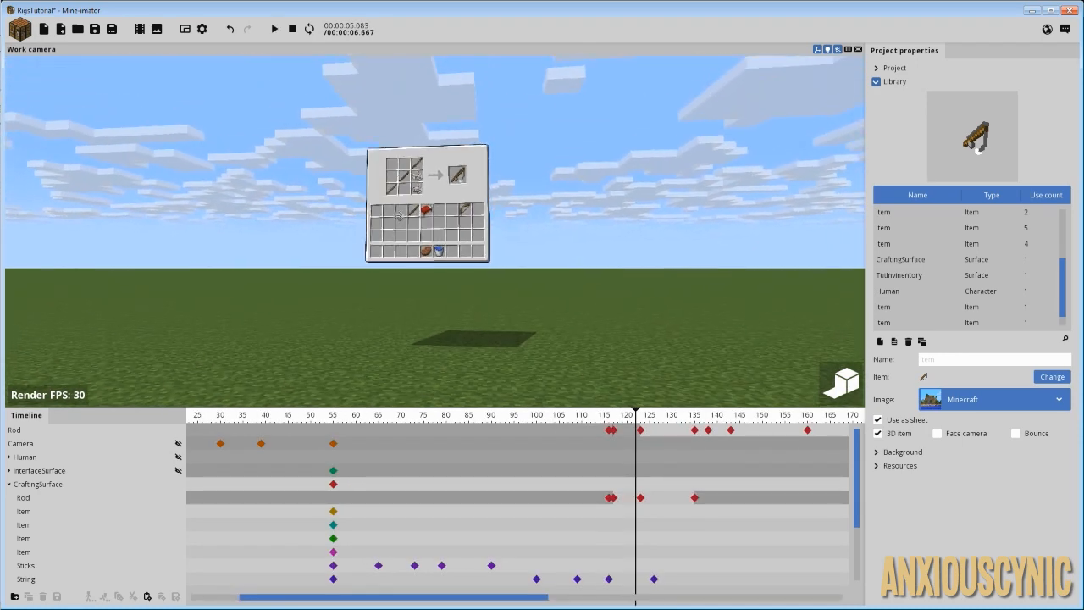
{"action": "key", "text": "space"}
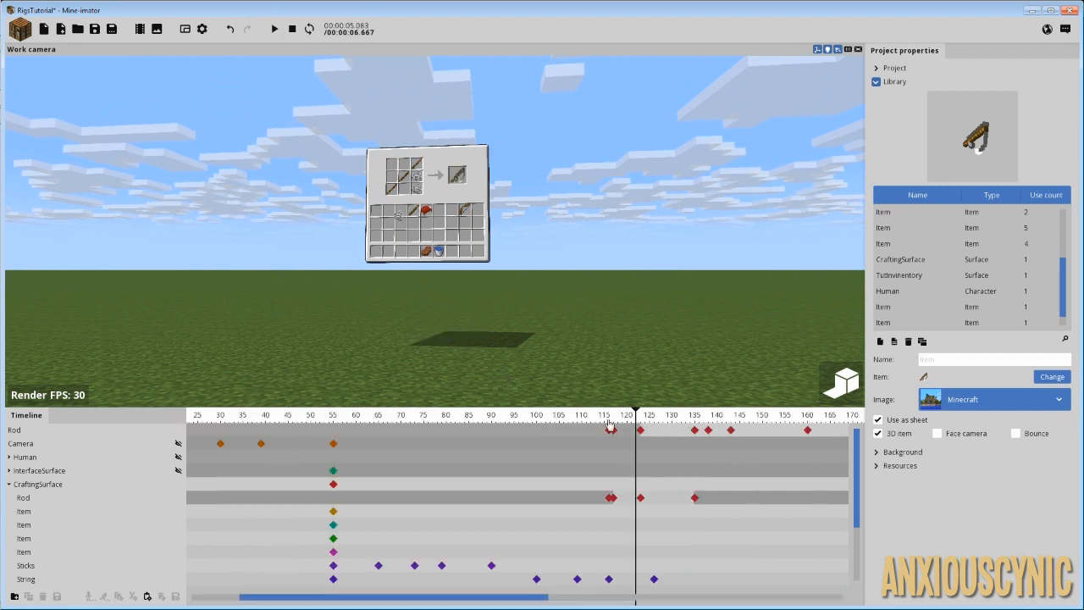
Step: Play back the character opening the inventory interface from frame 9
{"action": "key", "text": "space"}
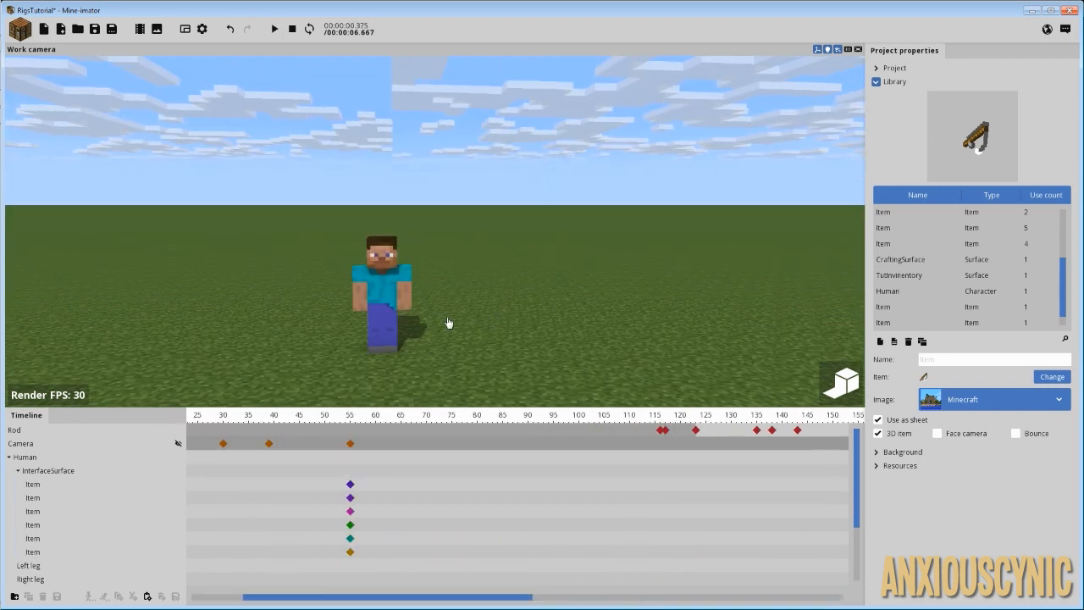
{"action": "key", "text": "space"}
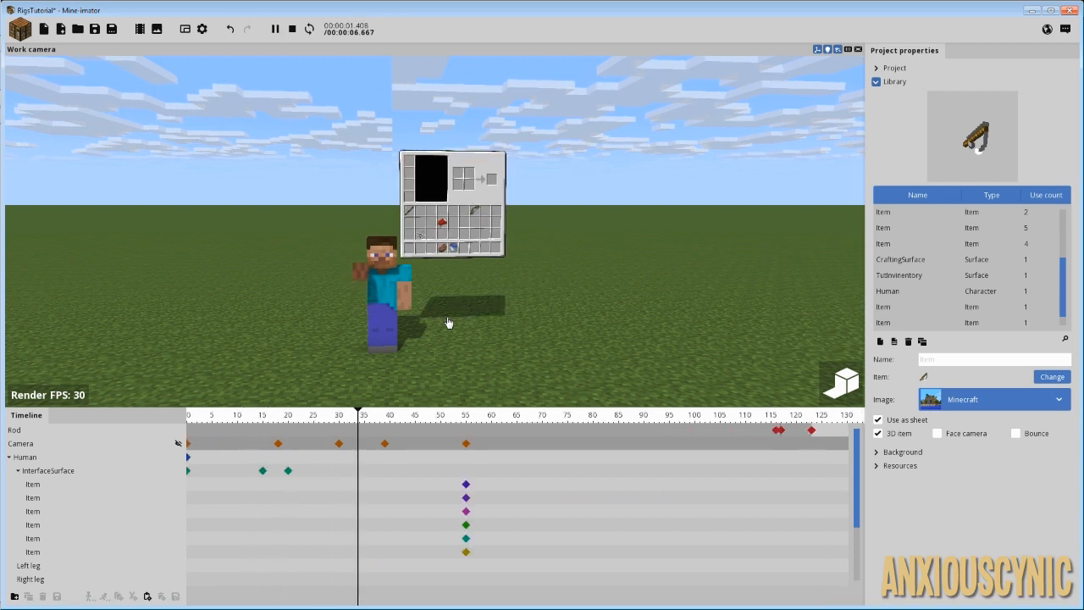
{"action": "key", "text": "space"}
{"action": "key", "text": "space"}
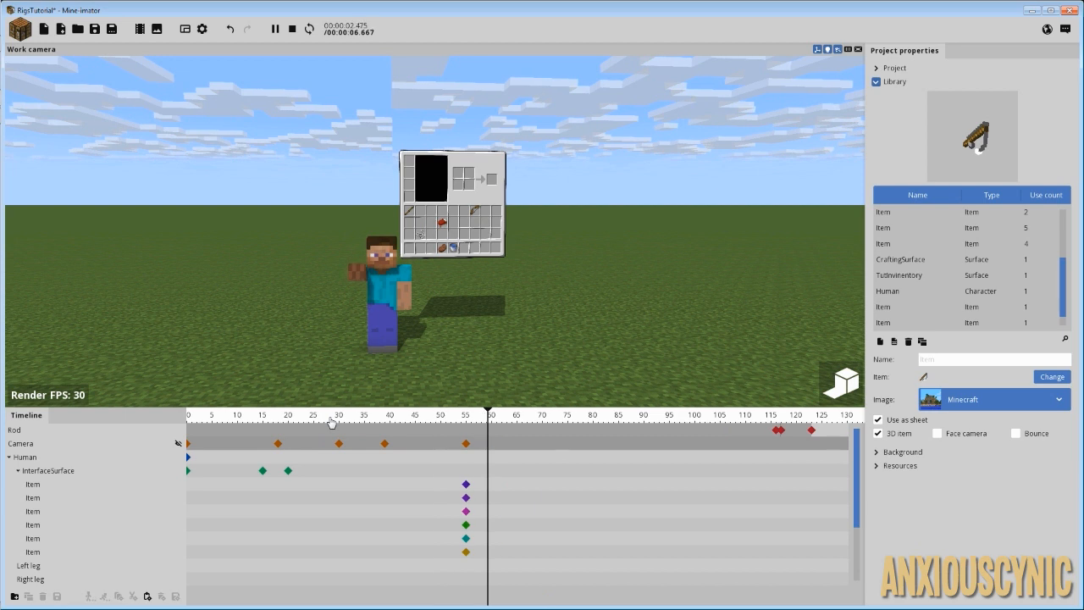
{"action": "key", "text": "space"}
{"action": "key", "text": "space"}
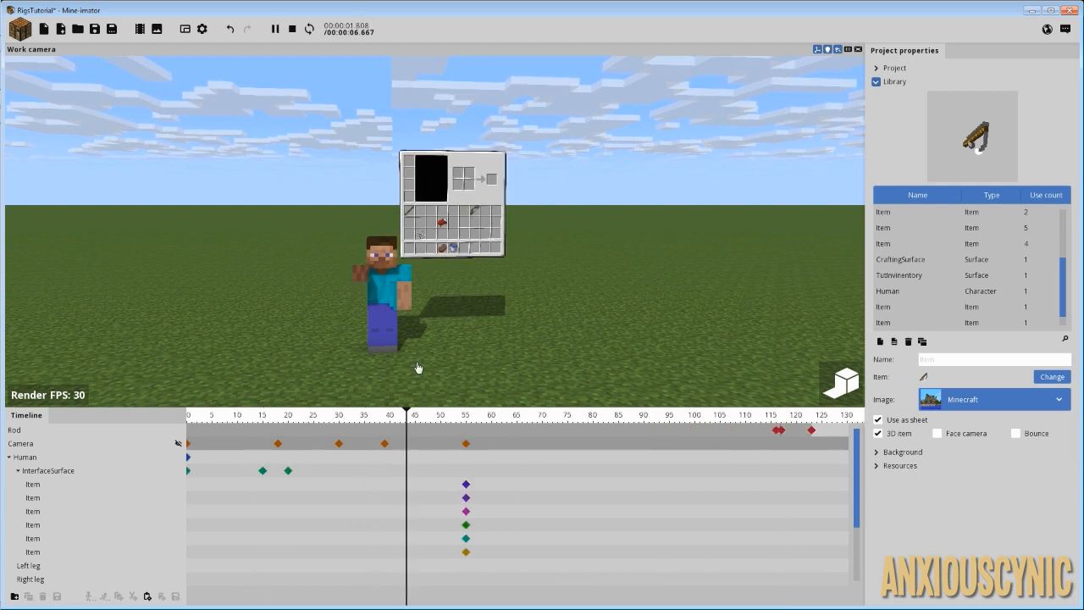
{"action": "key", "text": "space"}
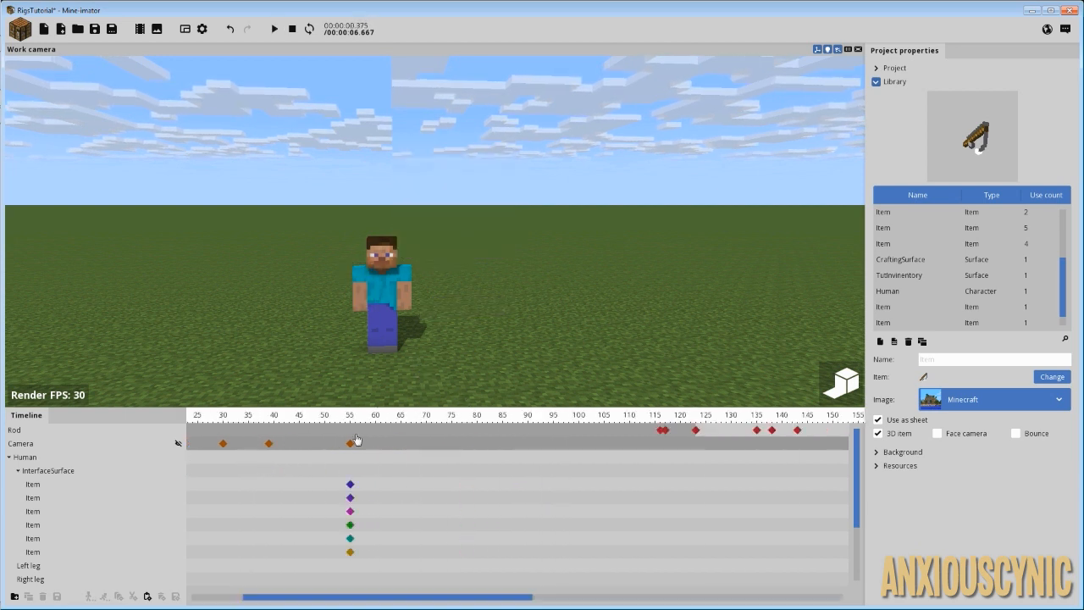
Step: Save the project and create a new surface without a texture at frame 55
{"action": "left_click_drag", "start_coordinate": [349, 417], "coordinate": [357, 425]}
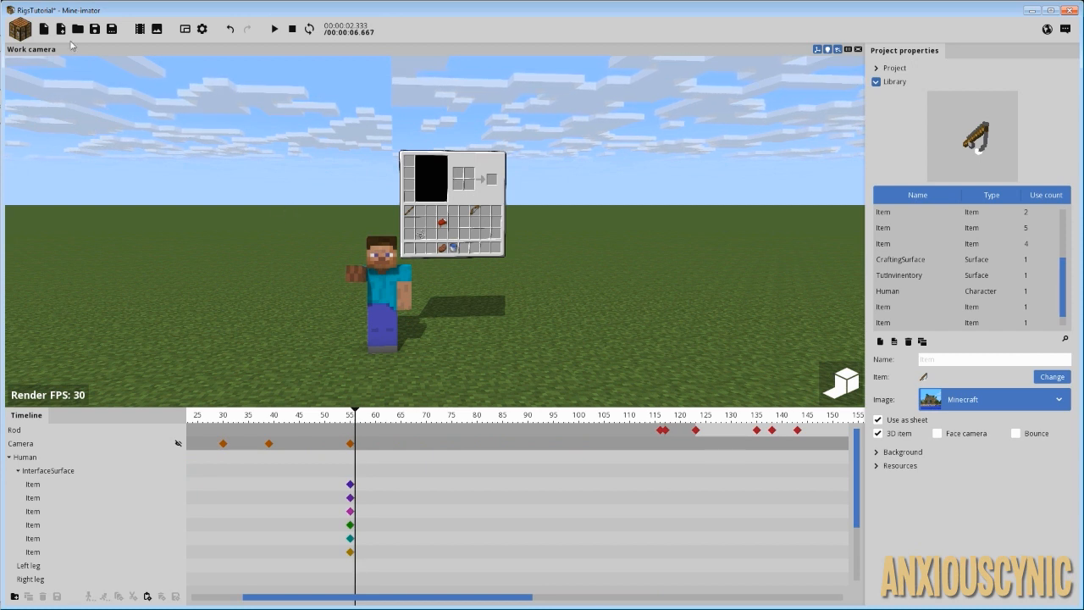
{"action": "left_click", "coordinate": [94, 29]}
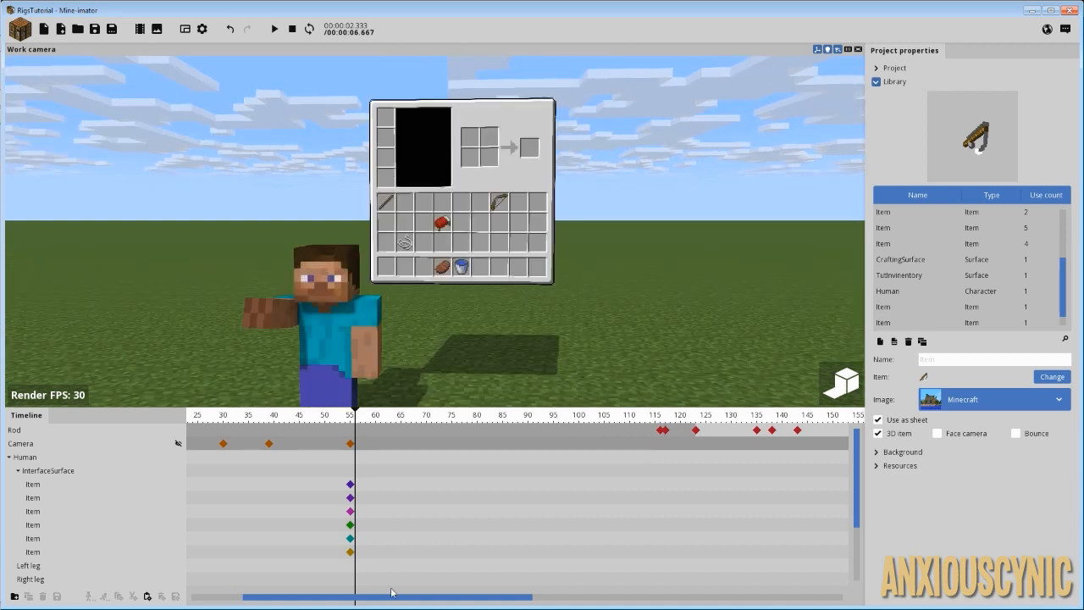
{"action": "left_click_drag", "start_coordinate": [391, 596], "coordinate": [339, 597]}
{"action": "left_click", "coordinate": [465, 421]}
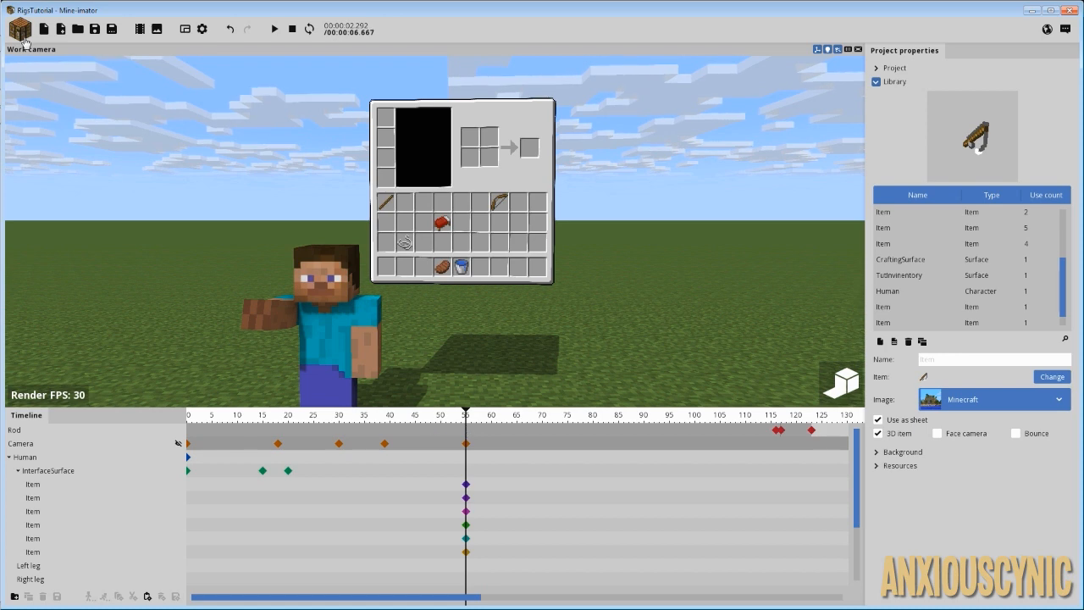
{"action": "left_click", "coordinate": [22, 36]}
{"action": "left_click", "coordinate": [213, 155]}
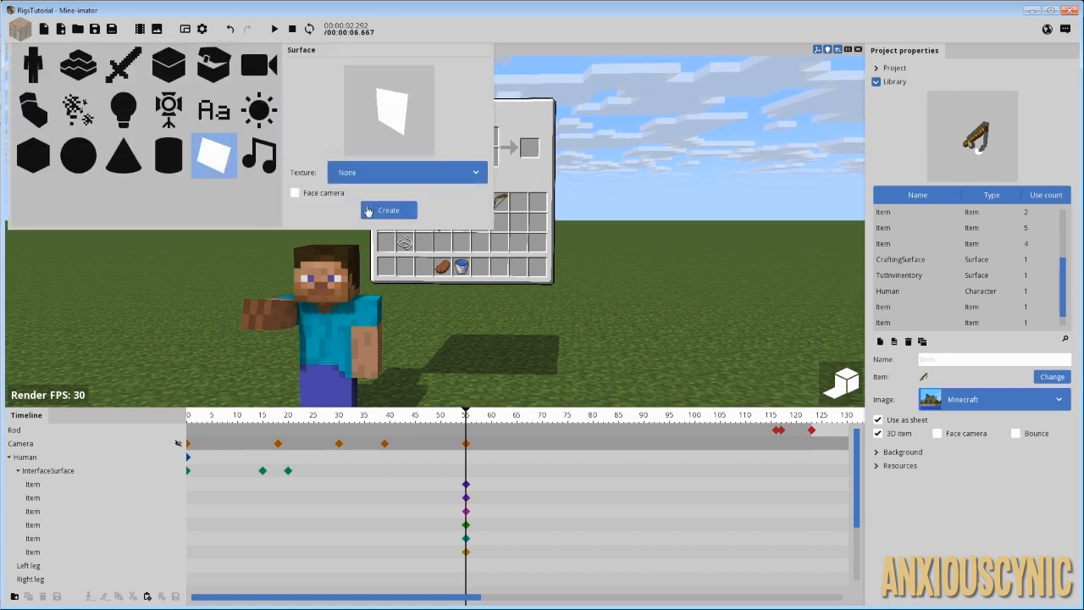
{"action": "left_click", "coordinate": [368, 211]}
Step: Parent the new Surface to the character's InterfaceSurface
{"action": "left_click", "coordinate": [39, 582]}
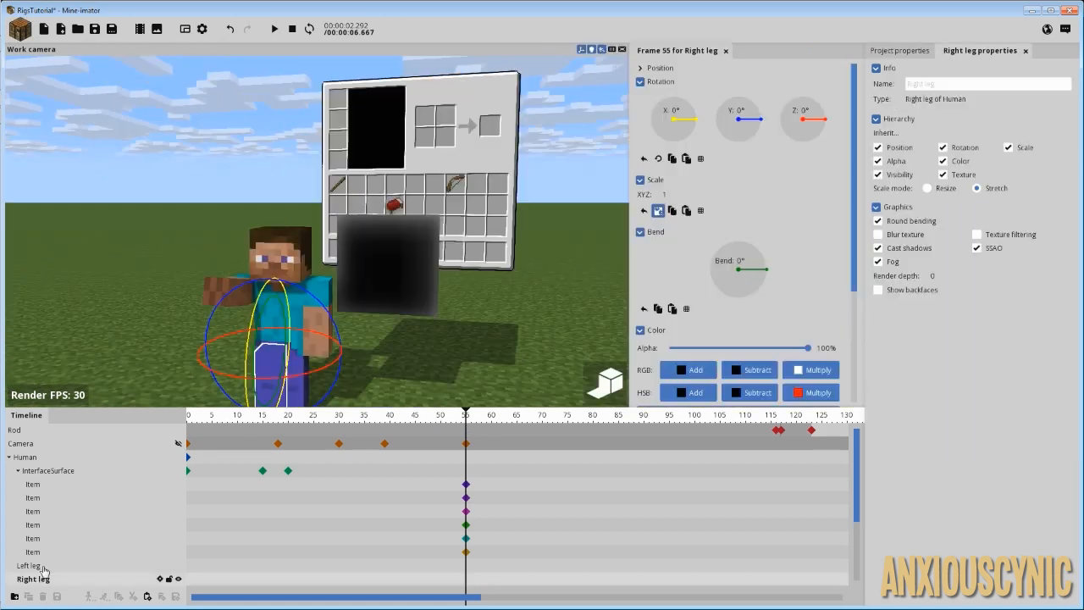
{"action": "scroll", "coordinate": [46, 573], "scroll_direction": "down", "scroll_amount": 5}
{"action": "left_click", "coordinate": [49, 580]}
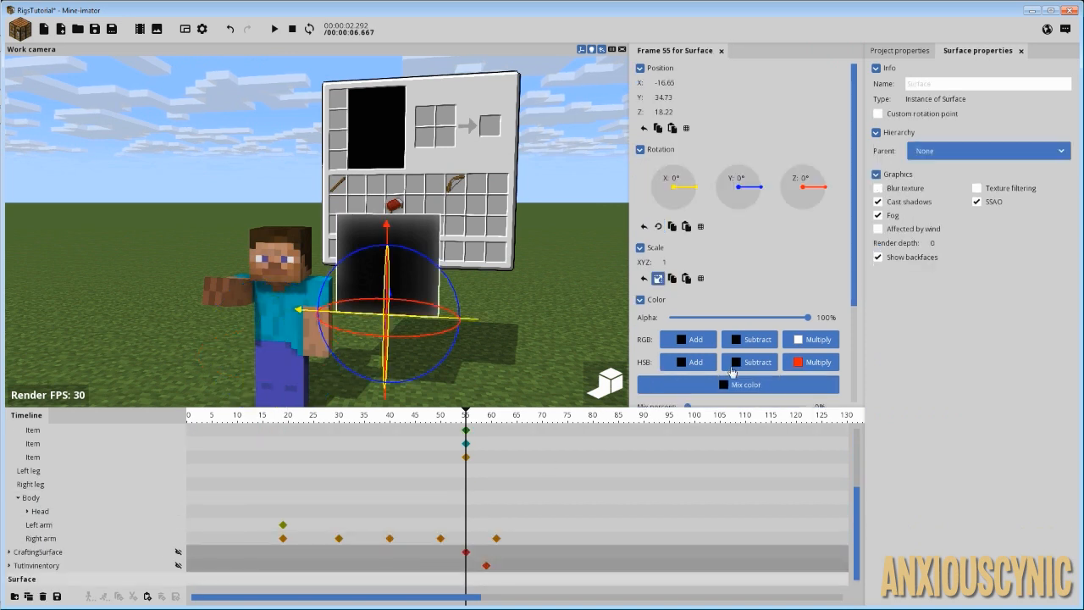
{"action": "left_click", "coordinate": [937, 158]}
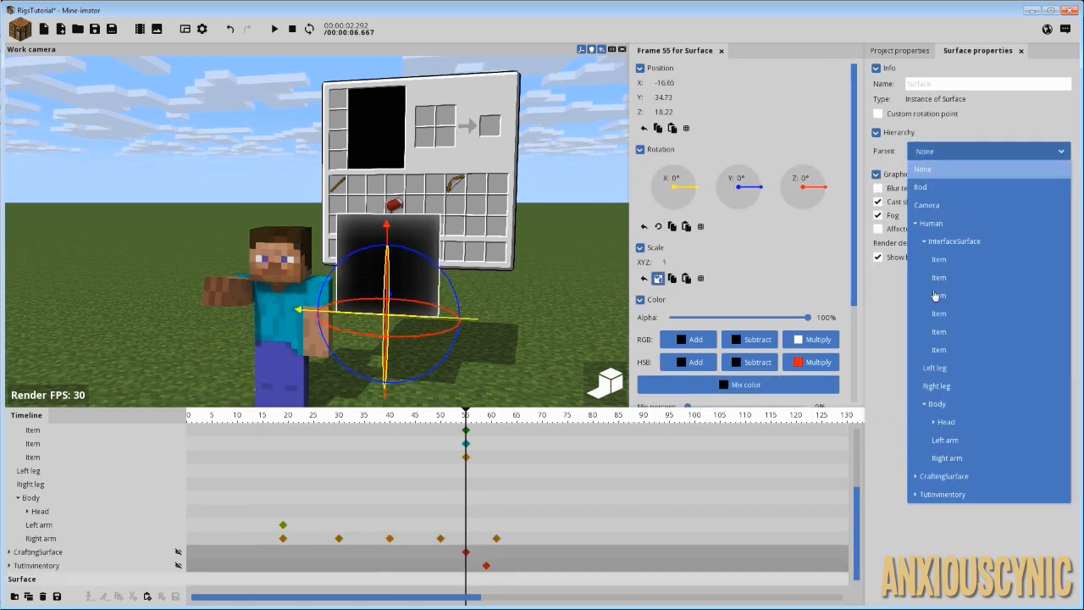
{"action": "left_click", "coordinate": [955, 242]}
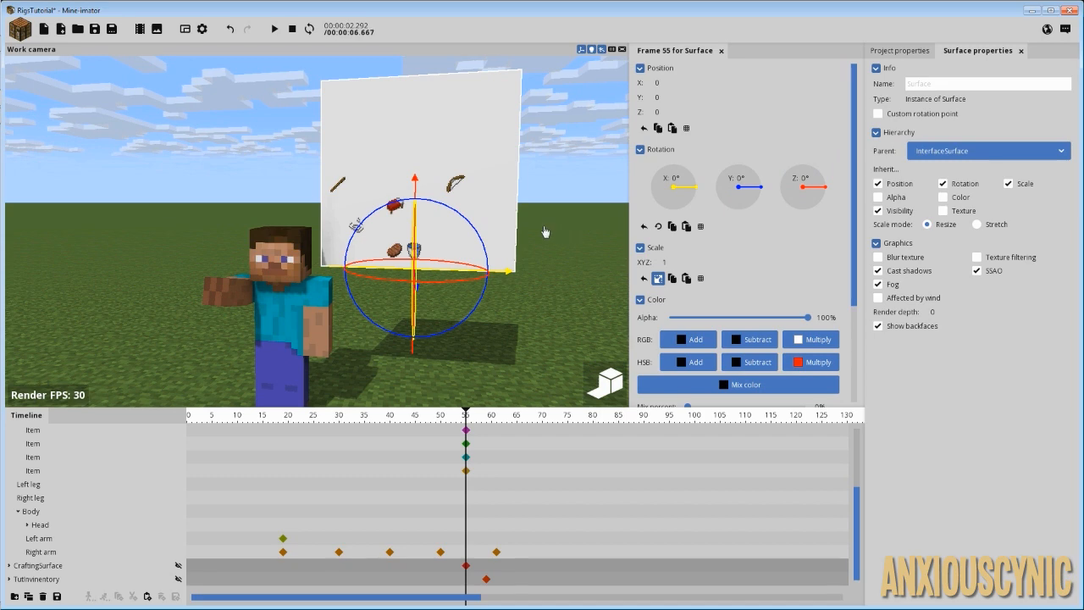
Step: Switch the Surface to separate axis scaling and scale it to X 0.30 and Z 0.53
{"action": "mouse_move", "coordinate": [527, 209]}
{"action": "middle_mouse_down"}
{"action": "mouse_move", "coordinate": [466, 213]}
{"action": "mouse_move", "coordinate": [543, 216]}
{"action": "middle_mouse_up"}
{"action": "left_click", "coordinate": [659, 277]}
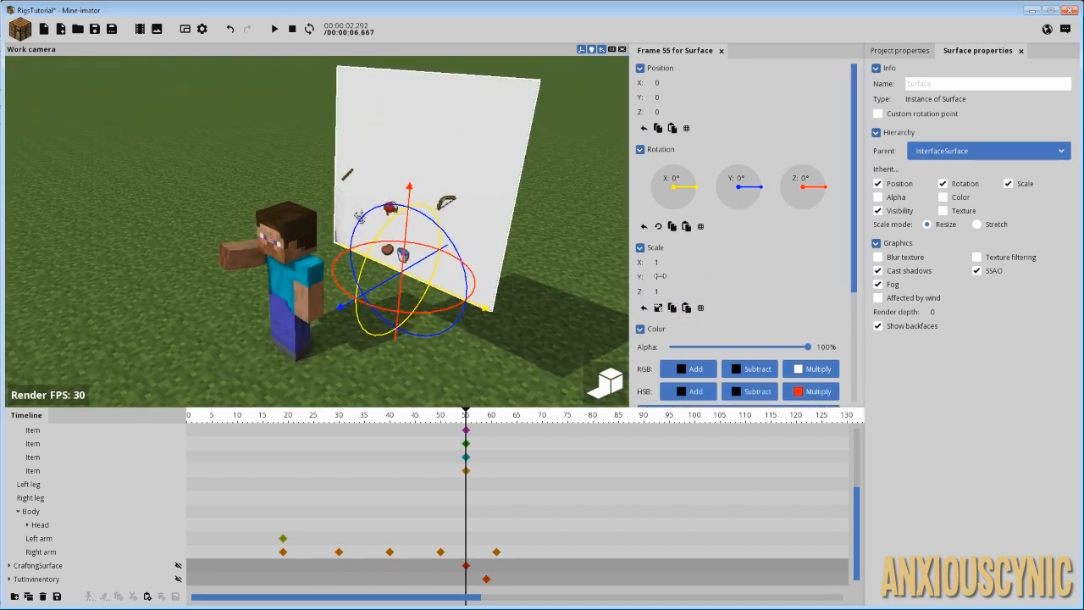
{"action": "mouse_move", "coordinate": [643, 277]}
{"action": "left_mouse_down"}
{"action": "mouse_move", "coordinate": [633, 280]}
{"action": "mouse_move", "coordinate": [631, 265]}
{"action": "left_mouse_up"}
{"action": "middle_click_drag", "start_coordinate": [577, 280], "coordinate": [607, 281]}
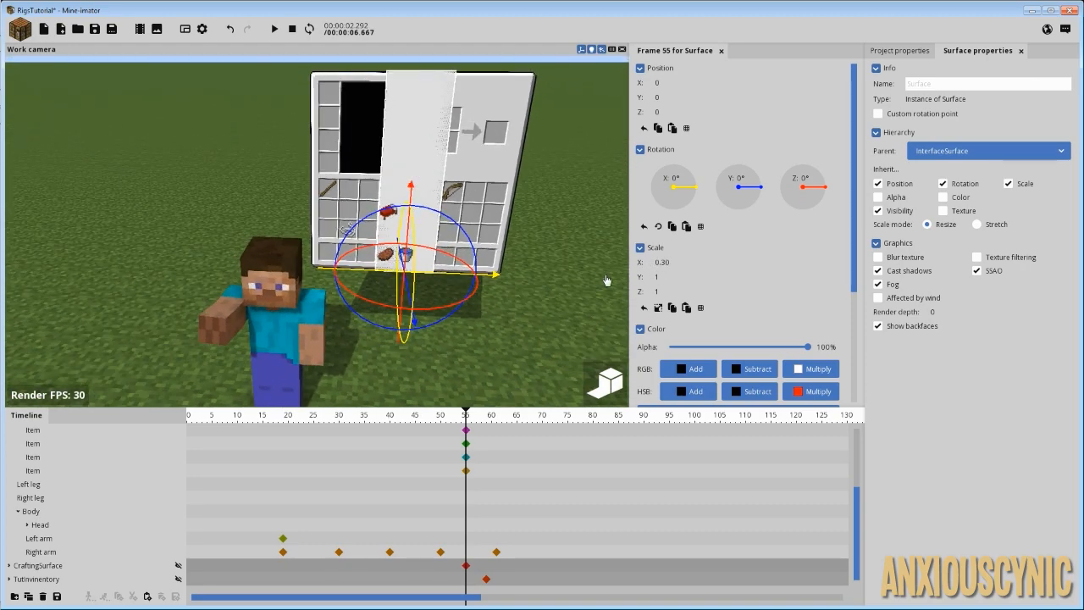
{"action": "mouse_move", "coordinate": [656, 292]}
{"action": "left_mouse_down"}
{"action": "mouse_move", "coordinate": [616, 296]}
{"action": "mouse_move", "coordinate": [643, 295]}
{"action": "left_mouse_up"}
Step: Move the Surface to X -3.34, Z 8.58 over the black character window and set its X scale to 0.29
{"action": "left_click_drag", "start_coordinate": [421, 193], "coordinate": [421, 72]}
{"action": "scroll", "coordinate": [516, 162], "scroll_direction": "up", "scroll_amount": 8}
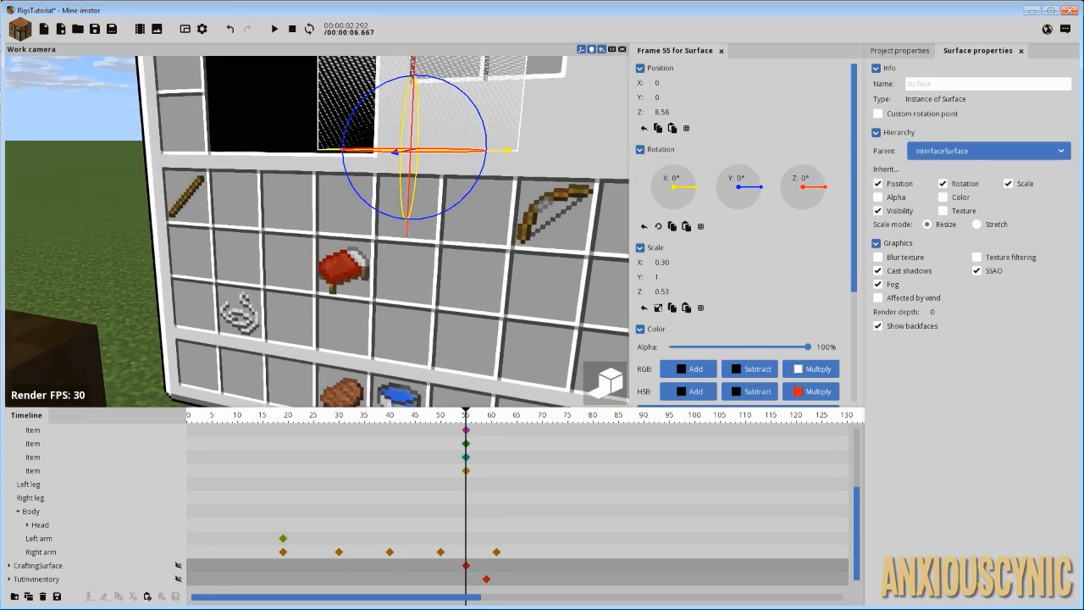
{"action": "left_click_drag", "start_coordinate": [509, 156], "coordinate": [419, 167]}
{"action": "right_click_drag", "start_coordinate": [419, 167], "coordinate": [455, 180]}
{"action": "left_click_drag", "start_coordinate": [662, 263], "coordinate": [662, 262]}
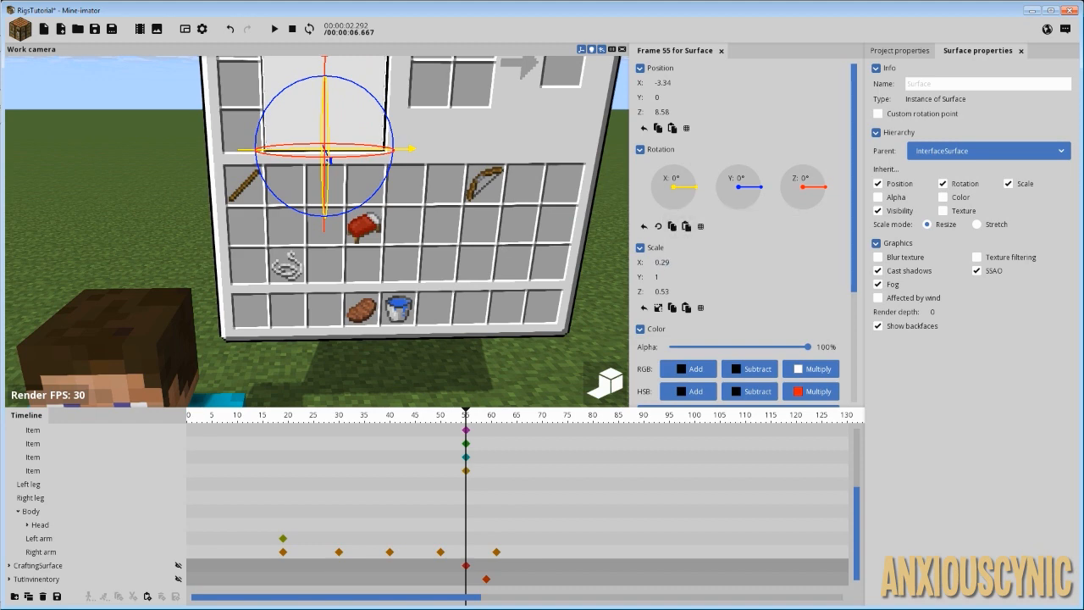
Step: Set the Surface's X scale to 0.30 and nudge it to X -3.32, Z 8.48 to align with the black window
{"action": "right_click_drag", "start_coordinate": [504, 235], "coordinate": [499, 223]}
{"action": "scroll", "coordinate": [499, 225], "scroll_direction": "up", "scroll_amount": 2}
{"action": "left_click_drag", "start_coordinate": [662, 263], "coordinate": [662, 263]}
{"action": "left_click_drag", "start_coordinate": [438, 243], "coordinate": [441, 245]}
{"action": "left_click_drag", "start_coordinate": [356, 164], "coordinate": [357, 167]}
{"action": "mouse_move", "coordinate": [463, 234]}
{"action": "left_mouse_down"}
{"action": "mouse_move", "coordinate": [476, 236]}
{"action": "mouse_move", "coordinate": [453, 234]}
{"action": "left_mouse_up"}
{"action": "scroll", "coordinate": [451, 237], "scroll_direction": "down", "scroll_amount": 4}
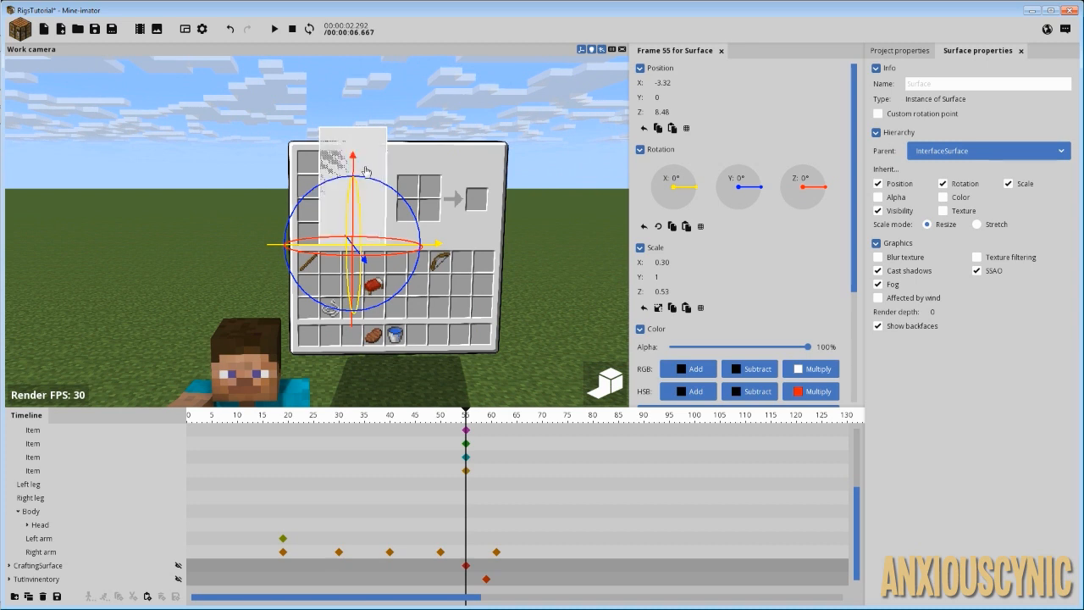
Step: Set the Surface's Z scale to 0.424 so it fits the black window's height, and save the project
{"action": "left_click_drag", "start_coordinate": [656, 291], "coordinate": [627, 282]}
{"action": "left_click", "coordinate": [676, 291]}
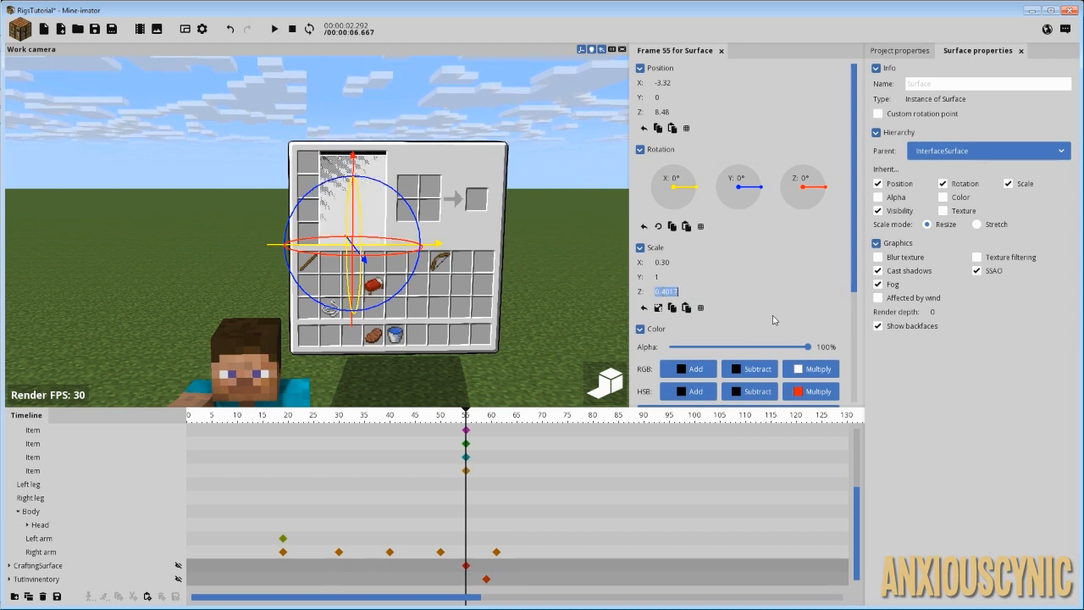
{"action": "type", "text": "0.41"}
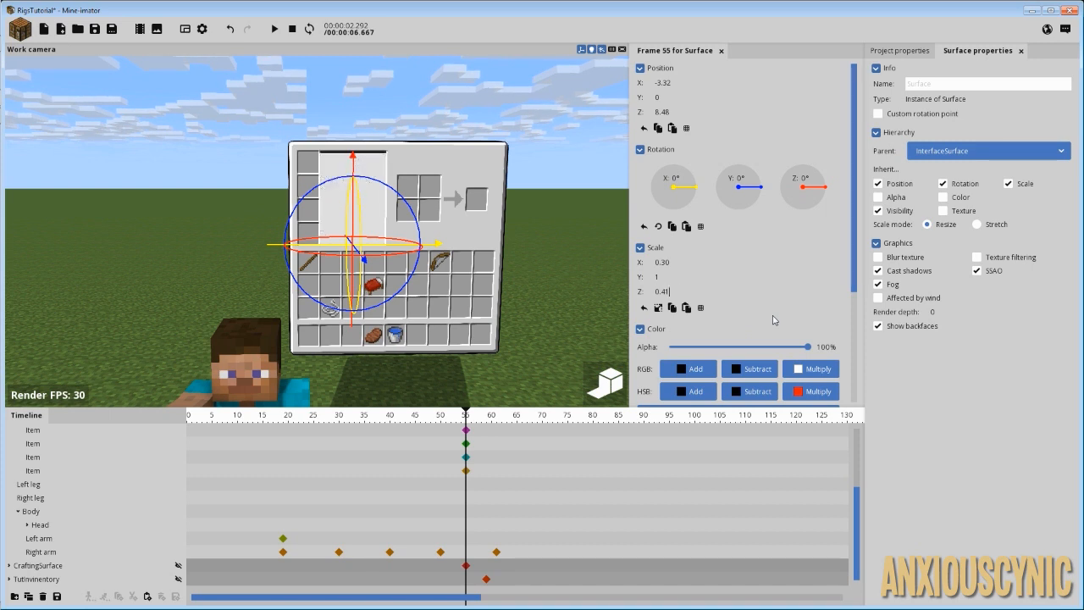
{"action": "key", "text": "BackSpace"}
{"action": "type", "text": "2"}
{"action": "key", "text": "BackSpace"}
{"action": "type", "text": "5"}
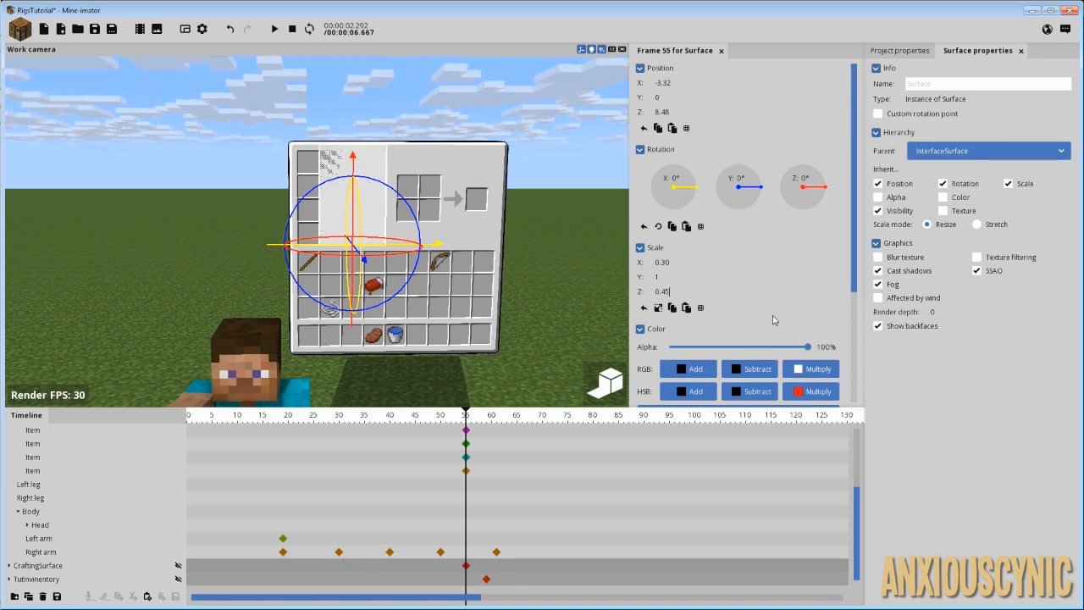
{"action": "key", "text": "BackSpace"}
{"action": "type", "text": "25"}
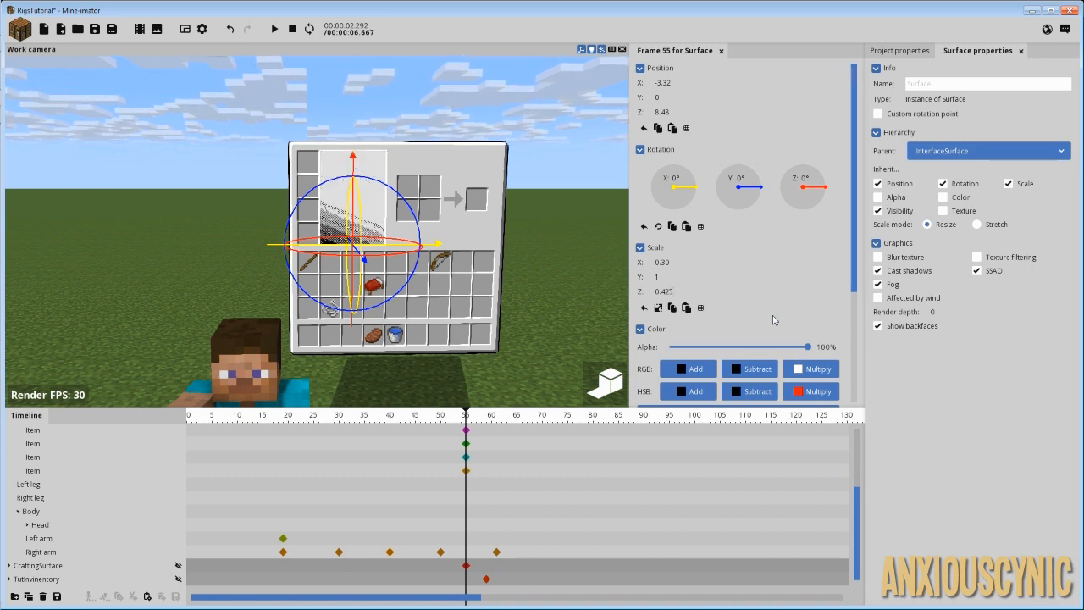
{"action": "key", "text": "BackSpace"}
{"action": "type", "text": "4"}
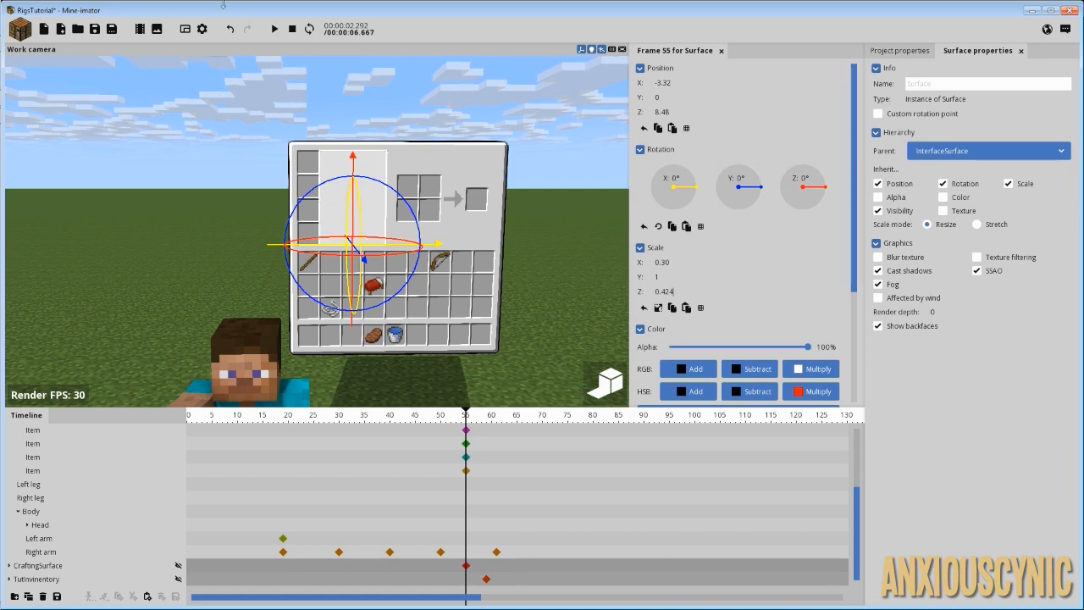
{"action": "left_click", "coordinate": [96, 30]}
Step: Move the Surface slightly in front of the inventory interface, to Y 0.05, and save the project
{"action": "left_click_drag", "start_coordinate": [420, 173], "coordinate": [339, 173]}
{"action": "scroll", "coordinate": [419, 173], "scroll_direction": "up", "scroll_amount": 3}
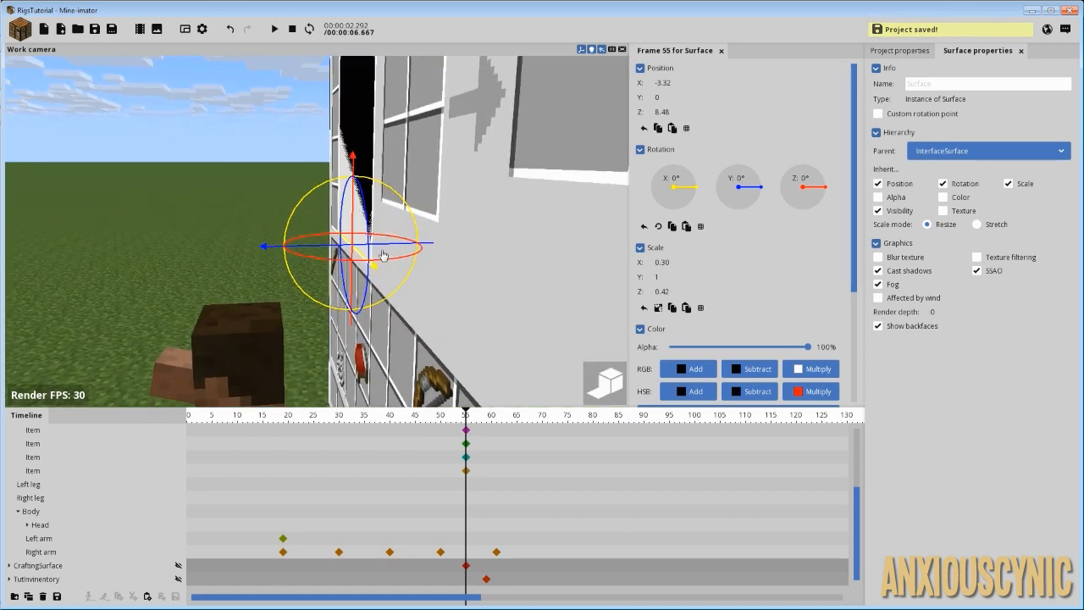
{"action": "left_click_drag", "start_coordinate": [382, 247], "coordinate": [383, 252]}
{"action": "left_click_drag", "start_coordinate": [455, 197], "coordinate": [576, 161]}
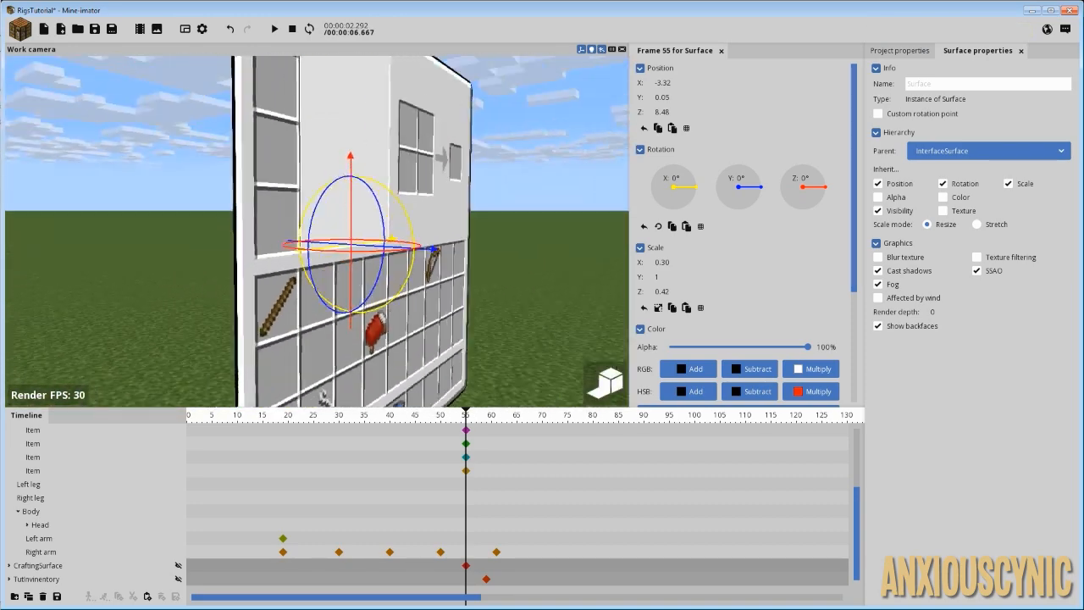
{"action": "left_click_drag", "start_coordinate": [483, 178], "coordinate": [433, 193]}
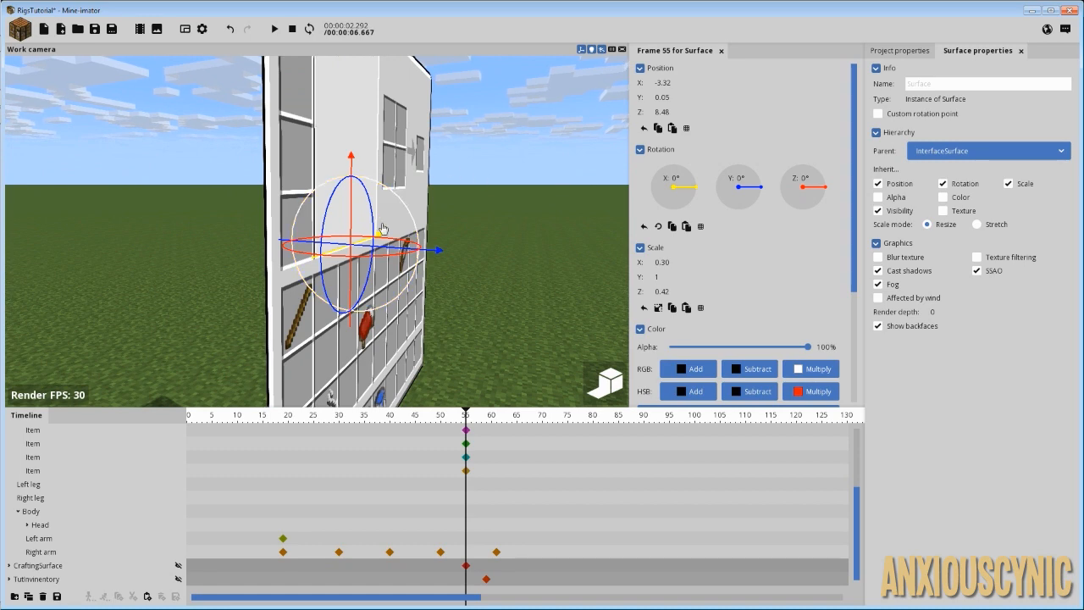
{"action": "key", "text": "ctrl+s"}
Step: Create a new camera and place it away from the character at X 77.75, Y -30.52, Z 21.43
{"action": "scroll", "coordinate": [384, 232], "scroll_direction": "down", "scroll_amount": 4}
{"action": "left_click_drag", "start_coordinate": [407, 231], "coordinate": [514, 220]}
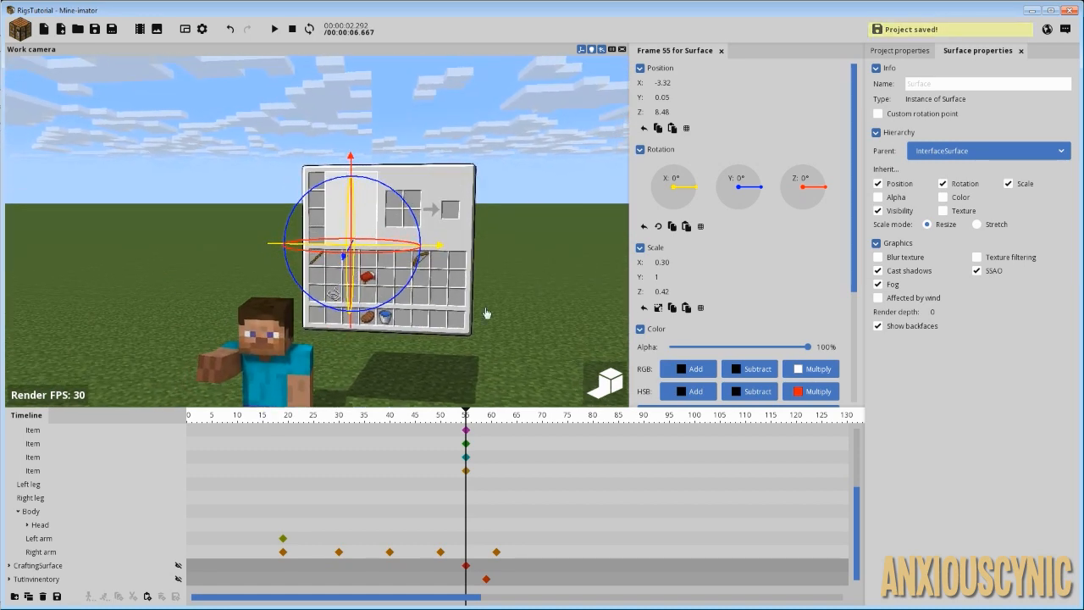
{"action": "left_click", "coordinate": [20, 29]}
{"action": "left_click", "coordinate": [265, 70]}
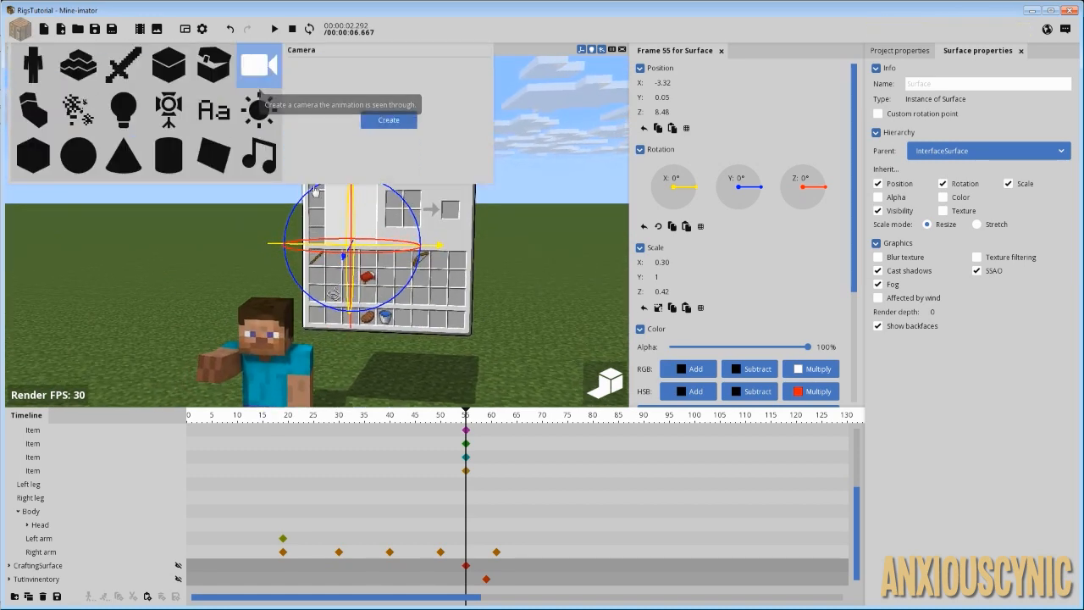
{"action": "left_click", "coordinate": [391, 117]}
{"action": "right_click_drag", "start_coordinate": [552, 354], "coordinate": [511, 346]}
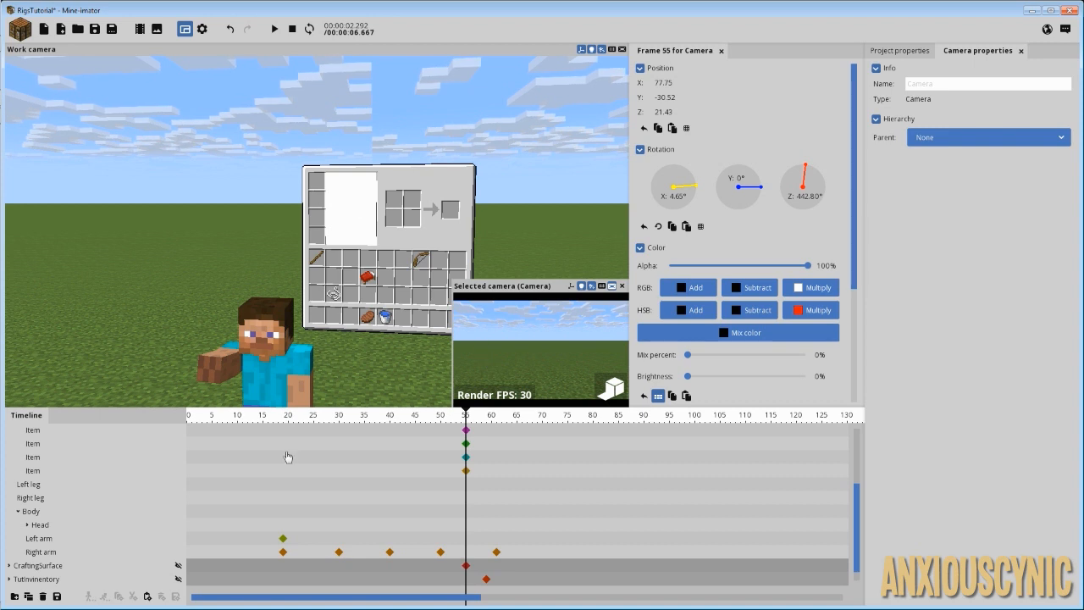
Step: Set the texture of the Surface over the inventory's character window to the new camera's view
{"action": "left_click", "coordinate": [361, 219]}
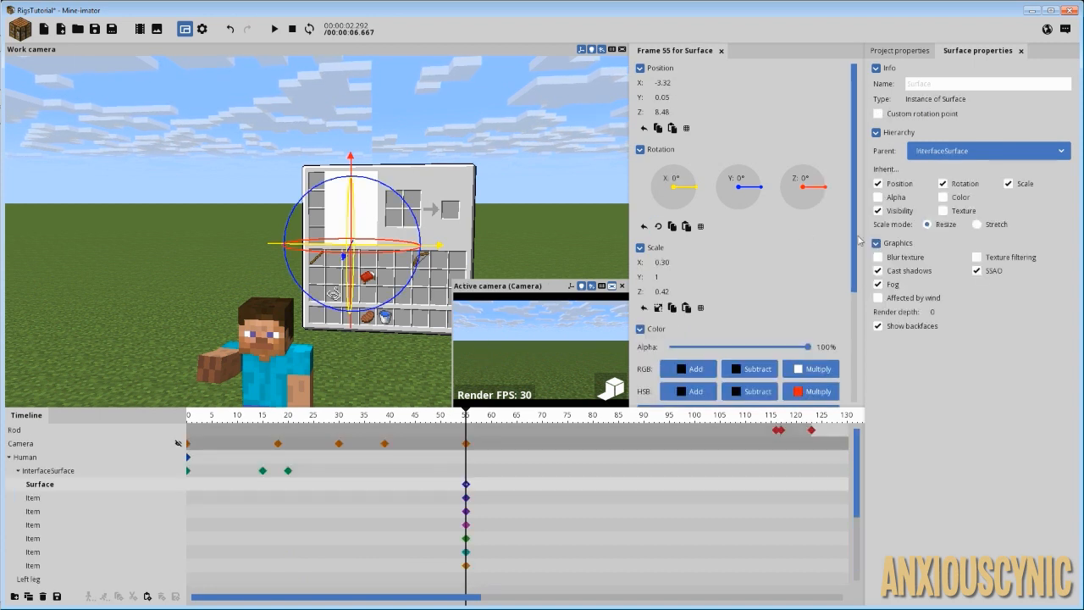
{"action": "left_click", "coordinate": [900, 51]}
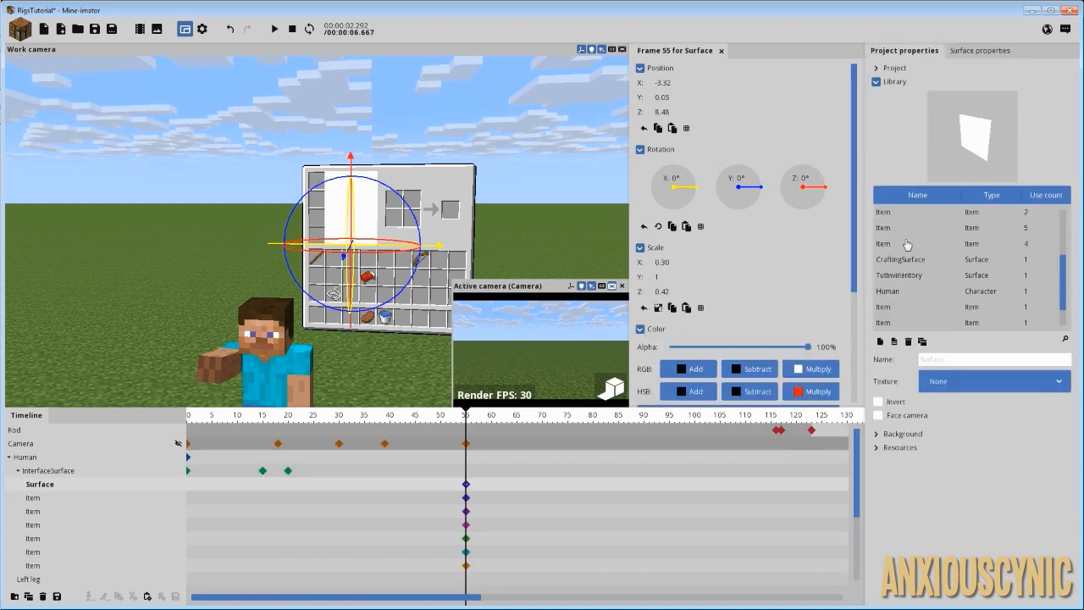
{"action": "left_click", "coordinate": [898, 323]}
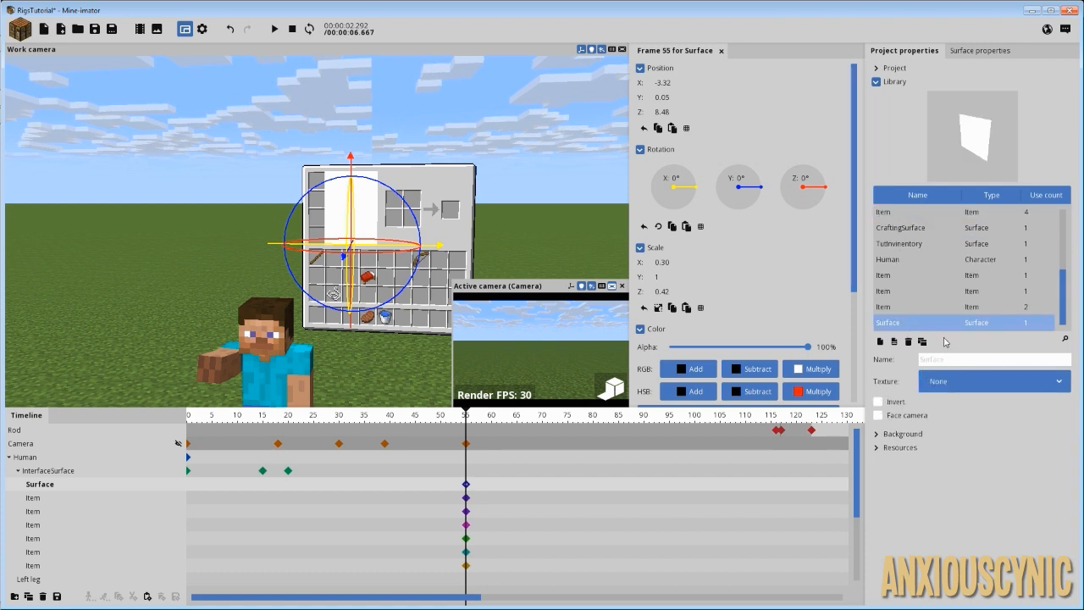
{"action": "left_click", "coordinate": [972, 385]}
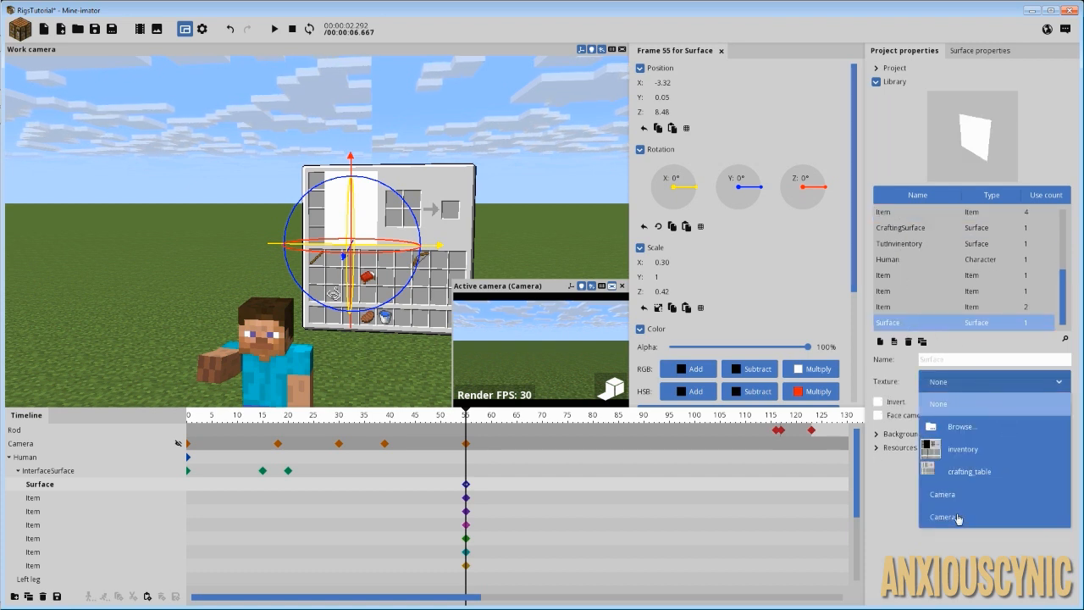
{"action": "left_click", "coordinate": [957, 517]}
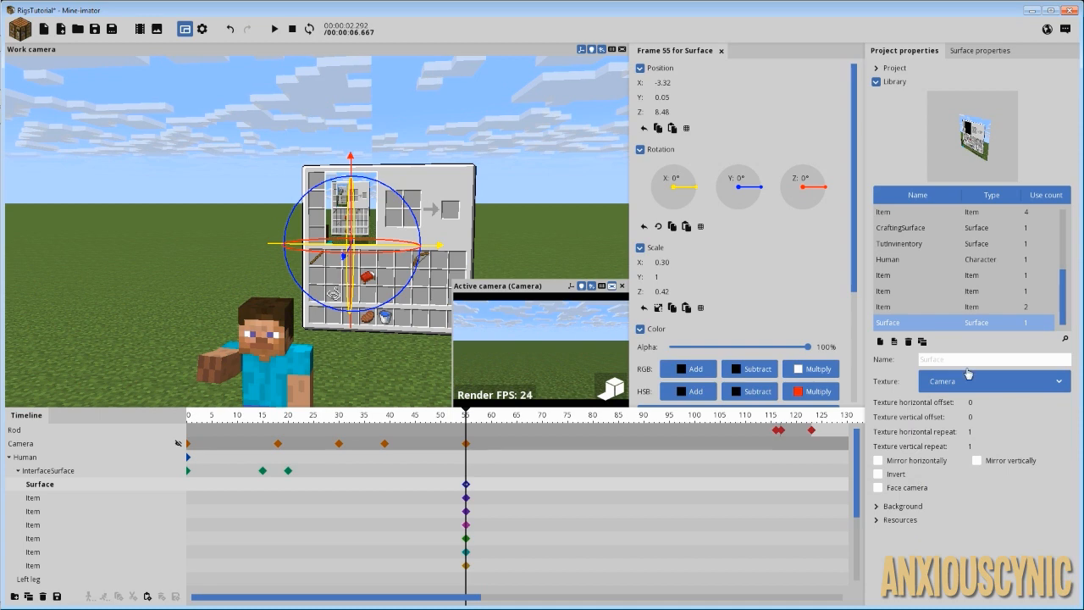
{"action": "left_click", "coordinate": [968, 373]}
{"action": "left_click", "coordinate": [951, 498]}
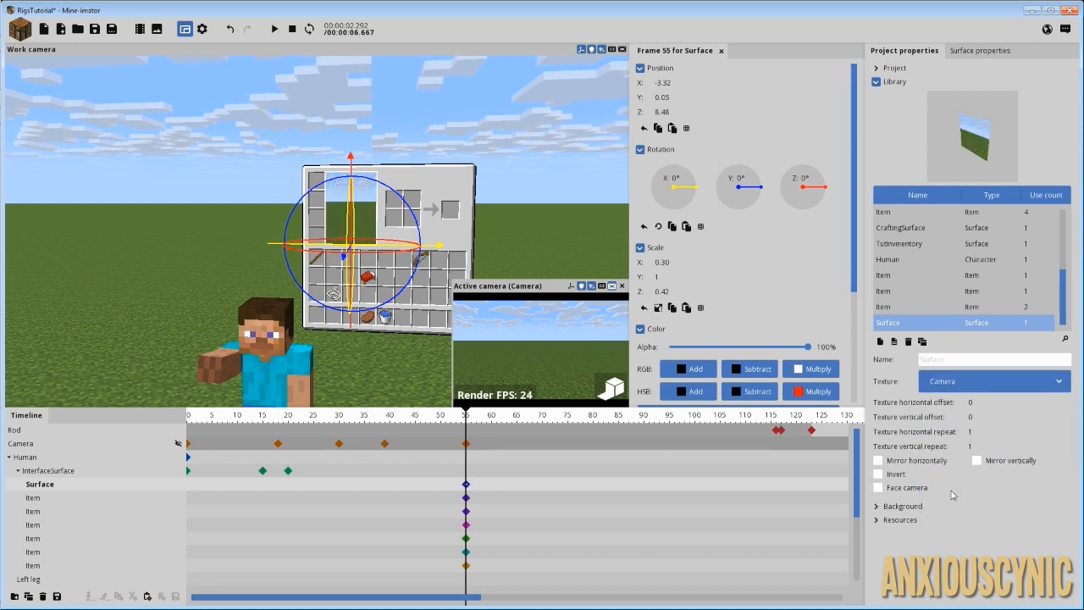
{"action": "scroll", "coordinate": [542, 159], "scroll_direction": "up", "scroll_amount": 5}
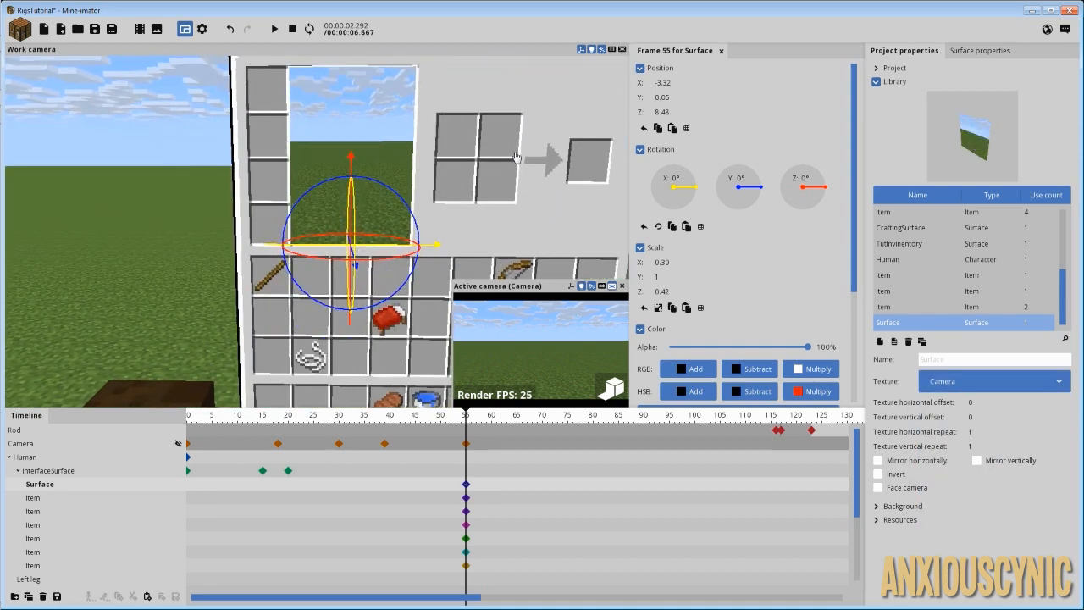
{"action": "scroll", "coordinate": [474, 158], "scroll_direction": "up", "scroll_amount": 2}
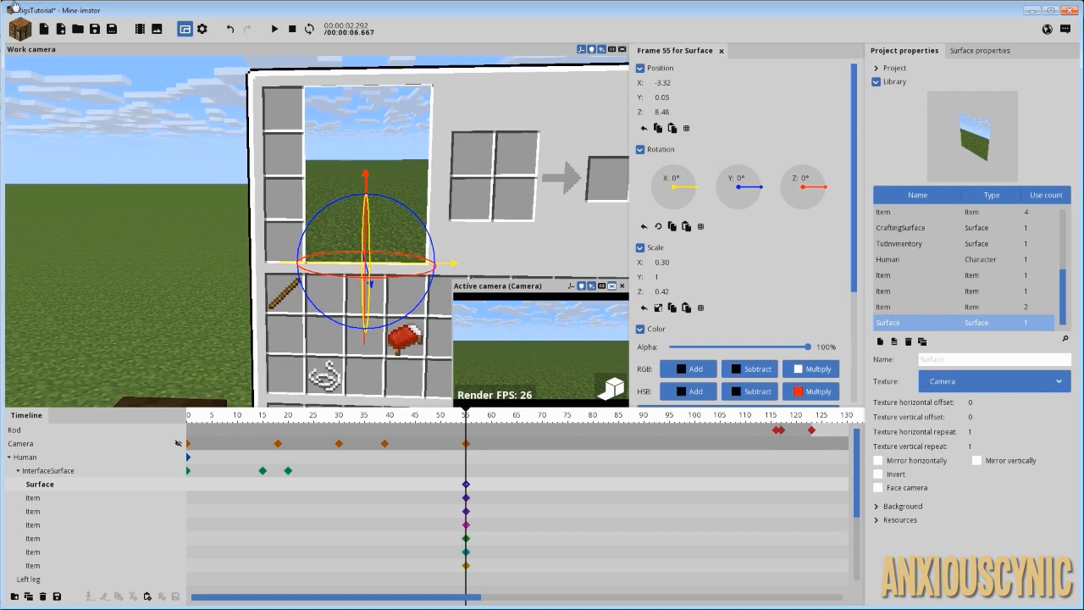
Step: Create a second, untextured surface and move it away from the inventory to X 71.54, near the new camera
{"action": "left_click", "coordinate": [21, 33]}
{"action": "left_click", "coordinate": [216, 156]}
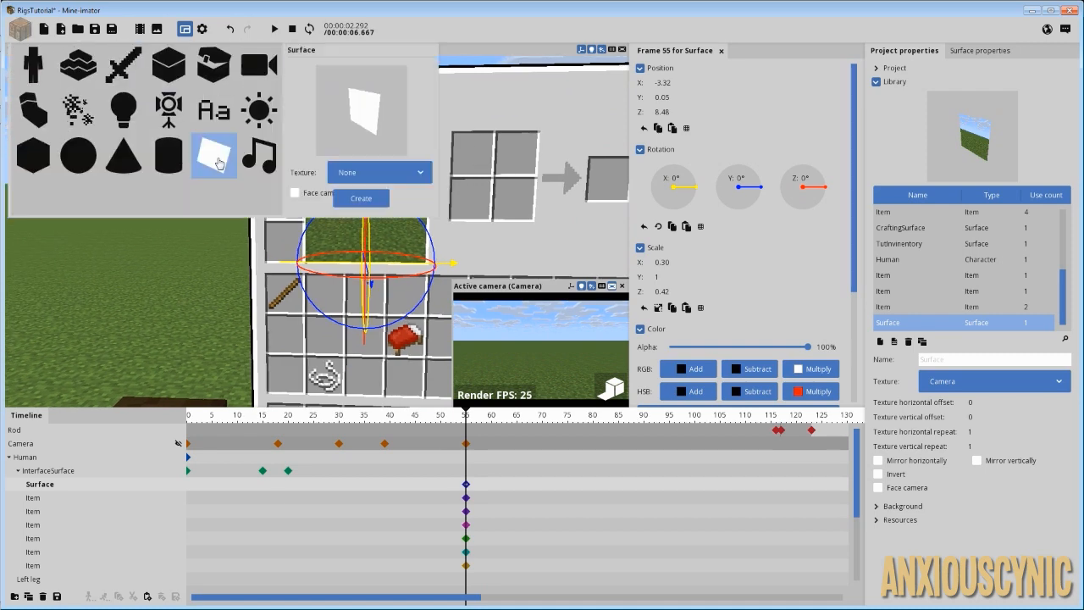
{"action": "left_click", "coordinate": [387, 211]}
{"action": "scroll", "coordinate": [502, 173], "scroll_direction": "down", "scroll_amount": 5}
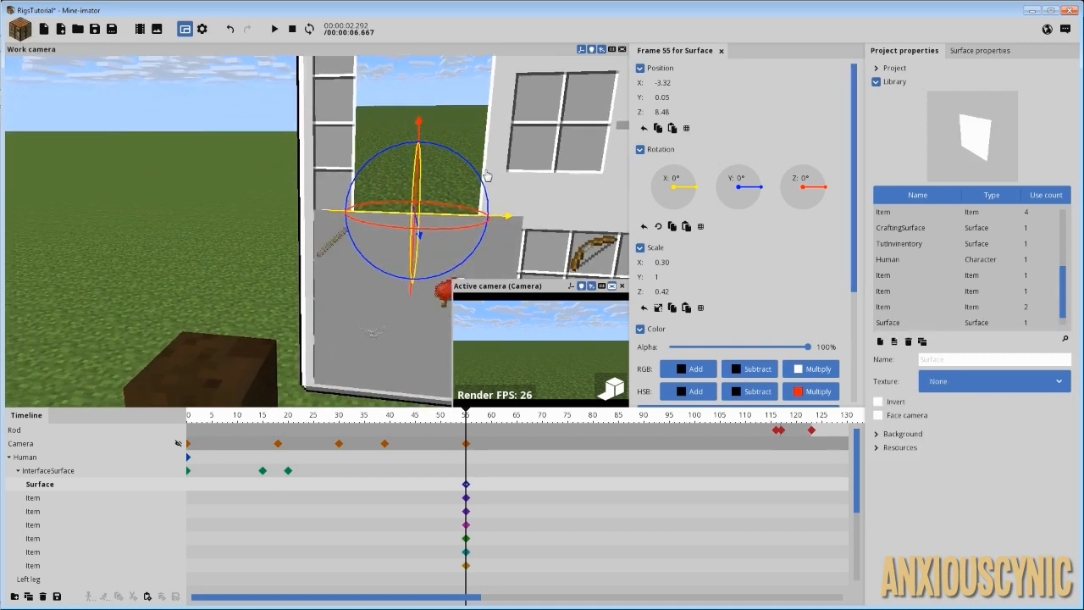
{"action": "left_click", "coordinate": [48, 473]}
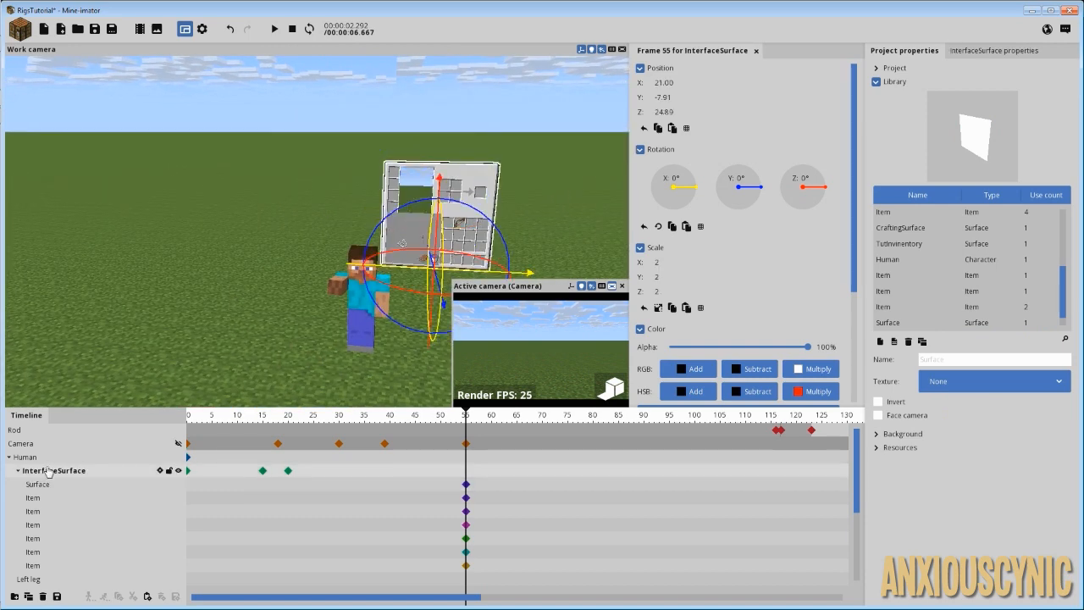
{"action": "scroll", "coordinate": [49, 566], "scroll_direction": "down", "scroll_amount": 3}
{"action": "left_click", "coordinate": [34, 582]}
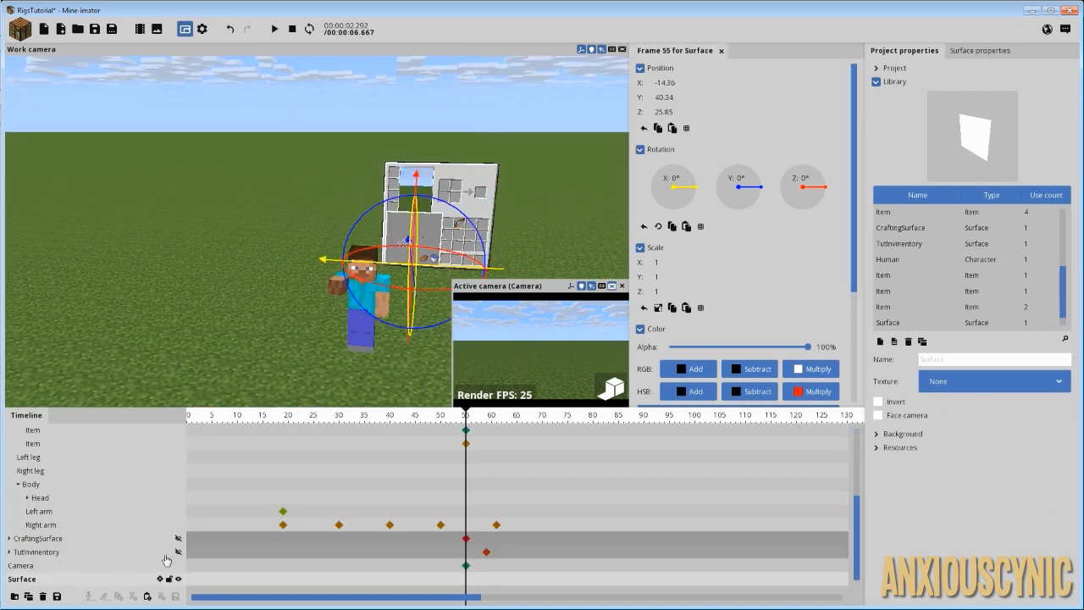
{"action": "left_click_drag", "start_coordinate": [449, 265], "coordinate": [152, 246]}
{"action": "right_click_drag", "start_coordinate": [153, 246], "coordinate": [400, 185]}
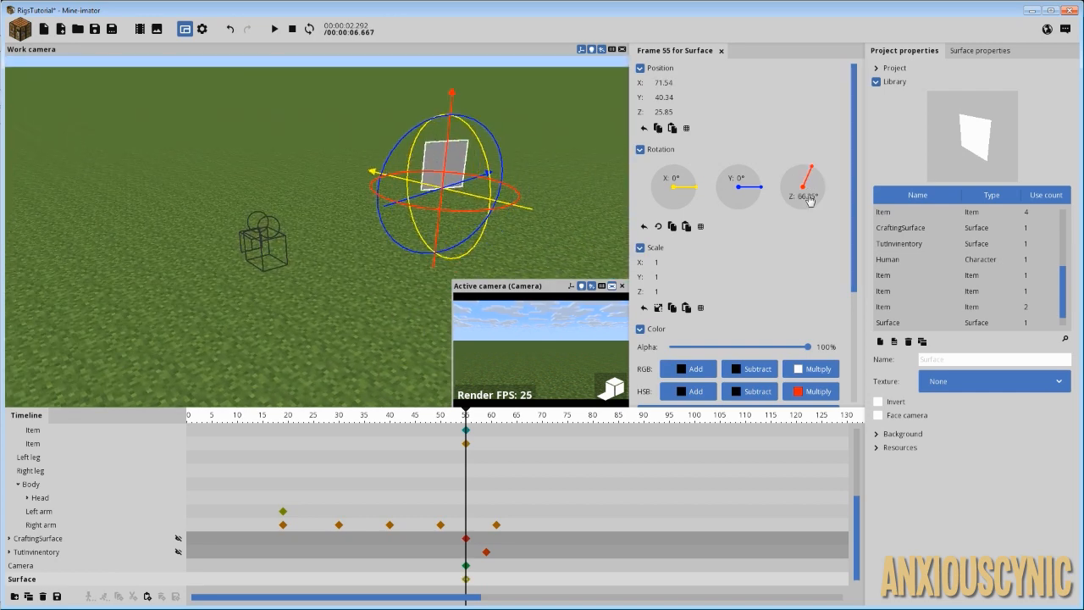
Step: Rotate the new surface to Z 90° and move it to X 100.64, Y -46.51, in front of the camera
{"action": "left_click_drag", "start_coordinate": [809, 197], "coordinate": [809, 196]}
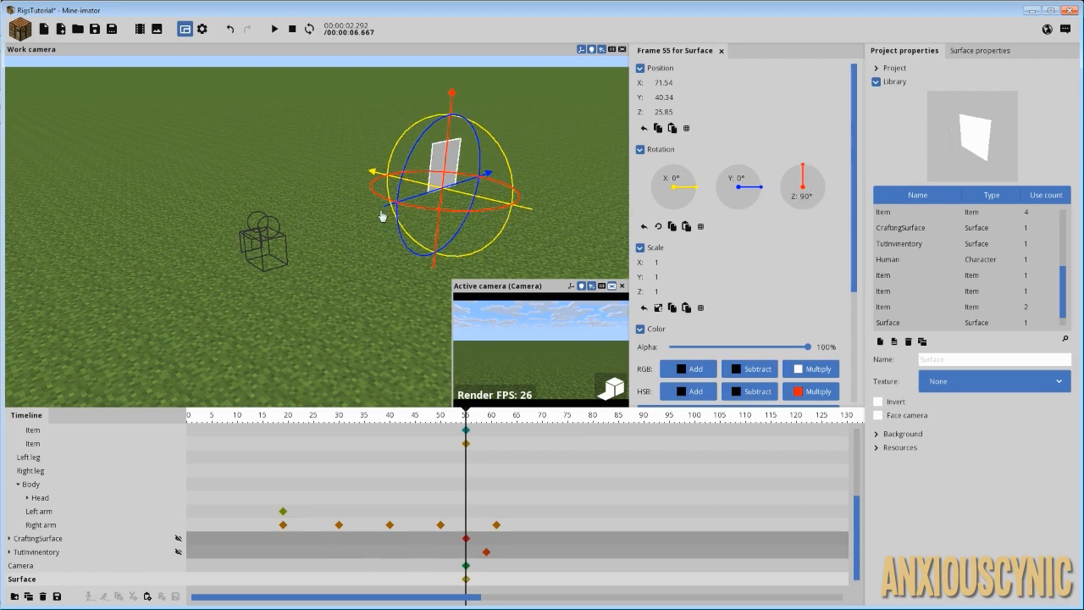
{"action": "left_click_drag", "start_coordinate": [415, 197], "coordinate": [241, 227]}
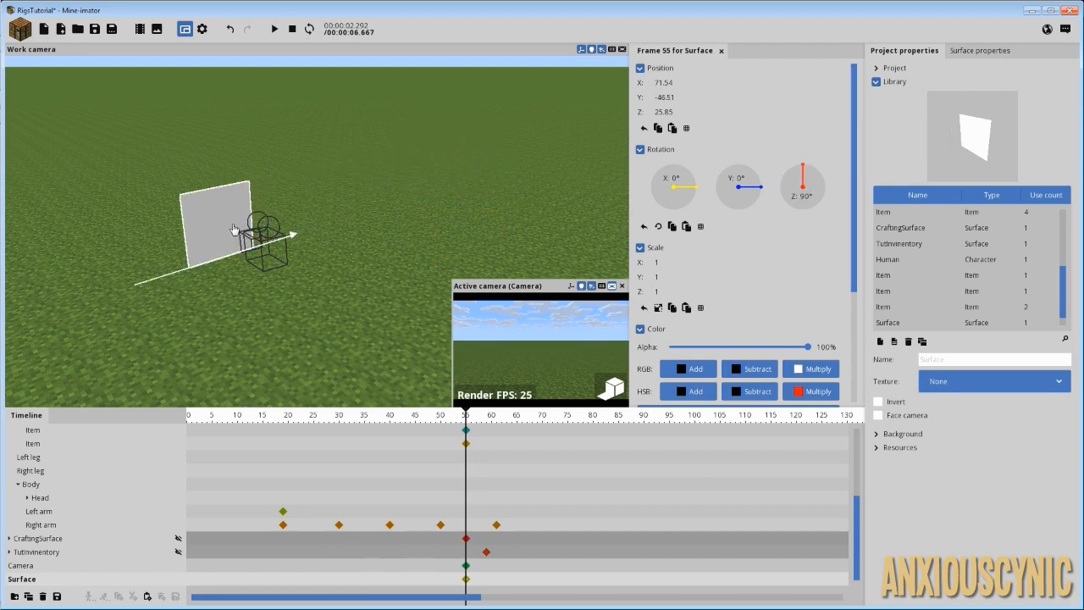
{"action": "right_click_drag", "start_coordinate": [241, 227], "coordinate": [279, 294]}
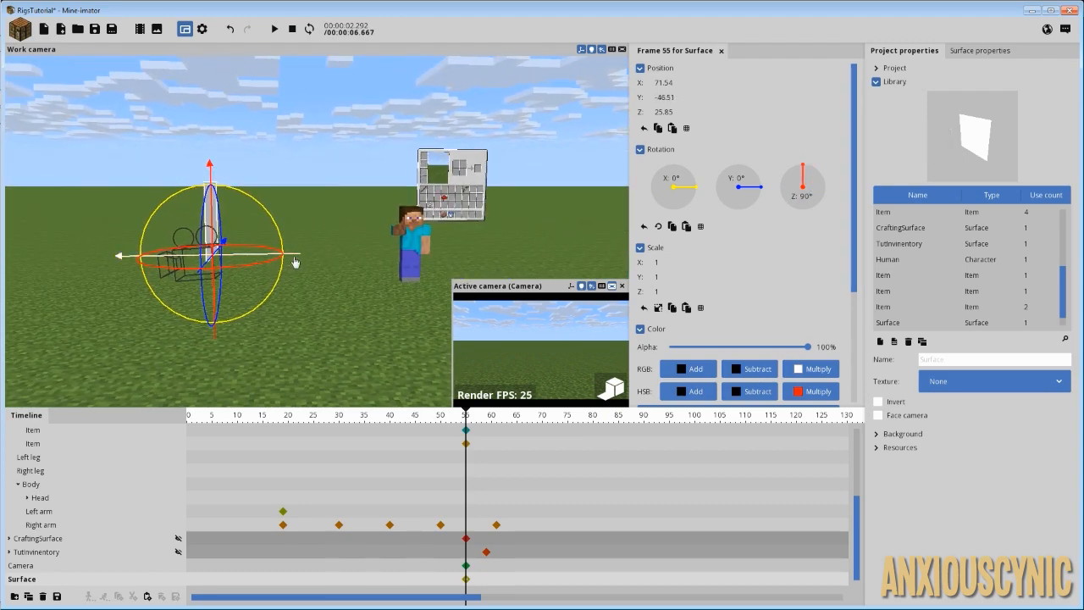
{"action": "left_click_drag", "start_coordinate": [295, 256], "coordinate": [135, 256]}
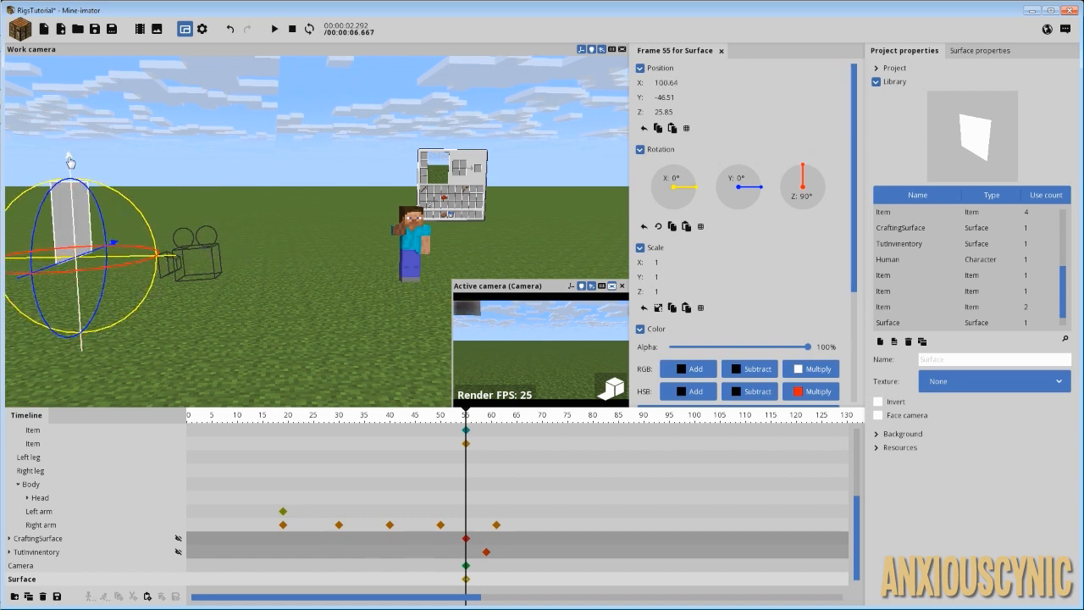
Step: Place the new surface at X 112.17, Y -23.06, Z 0 and scale it uniformly to 4.05
{"action": "right_click", "coordinate": [657, 114]}
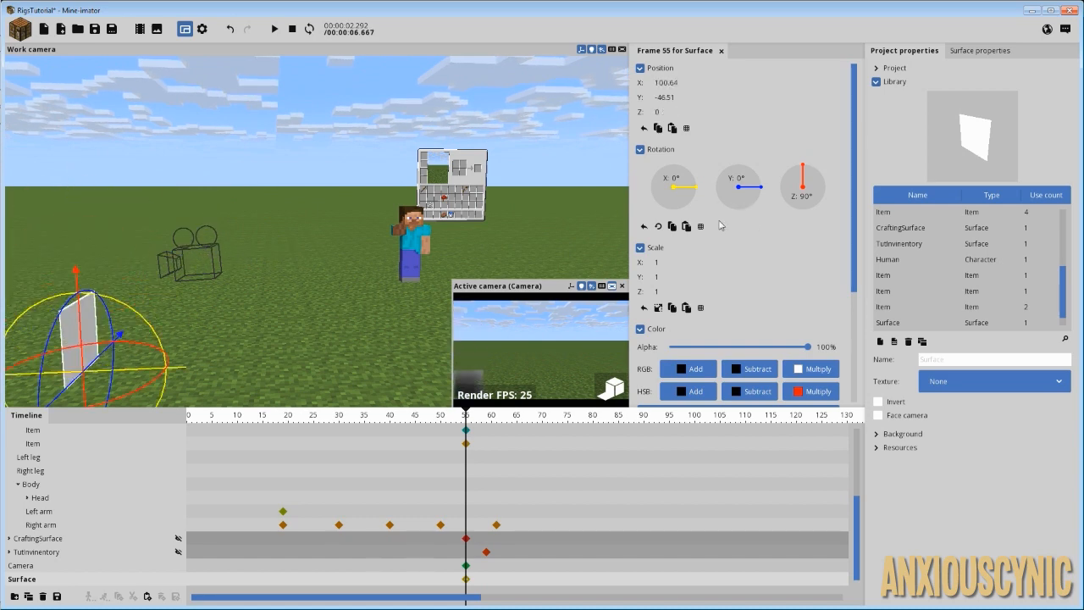
{"action": "right_click_drag", "start_coordinate": [254, 246], "coordinate": [243, 246]}
{"action": "left_click_drag", "start_coordinate": [257, 214], "coordinate": [394, 207]}
{"action": "left_click", "coordinate": [659, 308]}
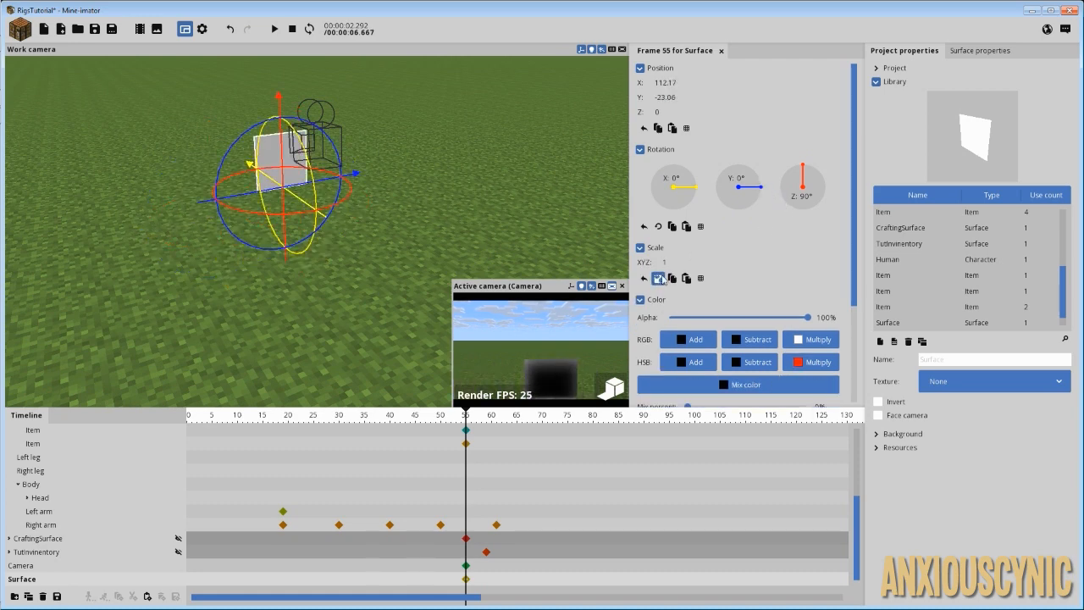
{"action": "left_click_drag", "start_coordinate": [666, 265], "coordinate": [705, 268]}
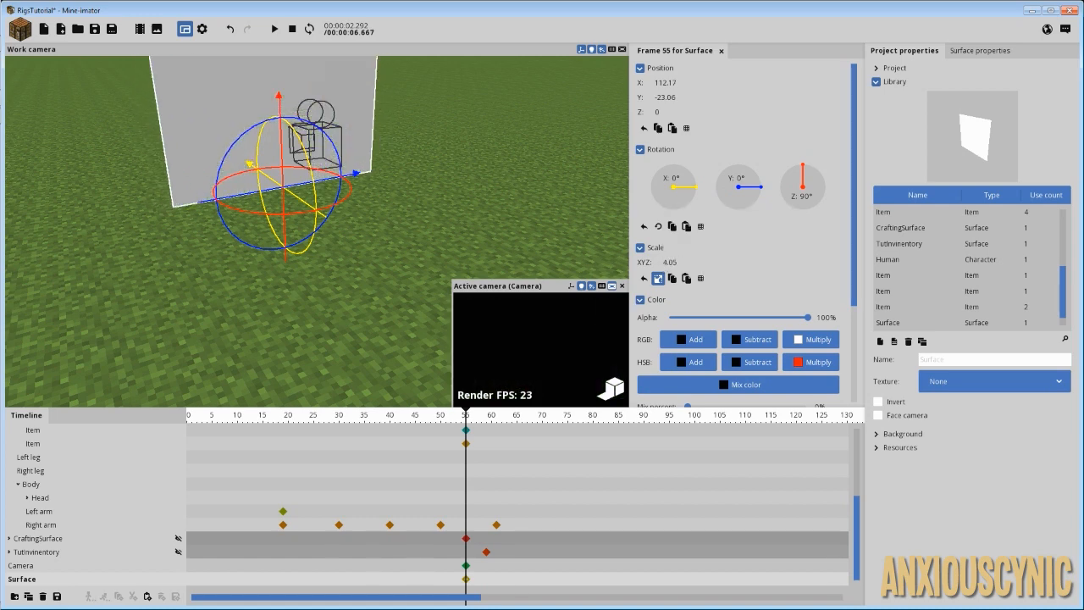
Step: Turn off shadow casting for the new backdrop surface and save the project
{"action": "left_click", "coordinate": [967, 53]}
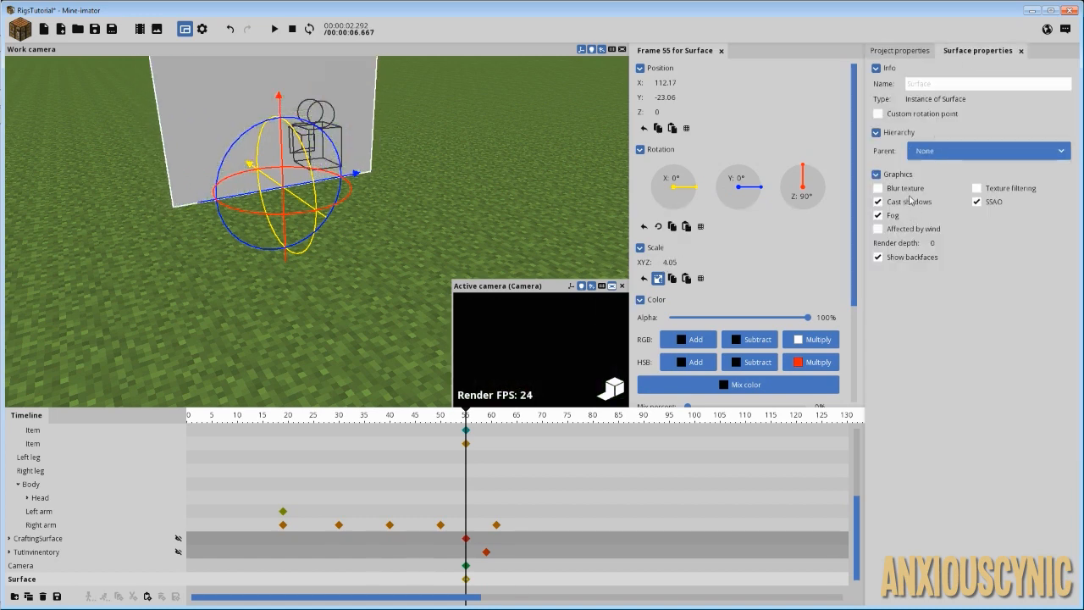
{"action": "left_click", "coordinate": [910, 201]}
{"action": "left_click", "coordinate": [897, 50]}
{"action": "left_click", "coordinate": [94, 29]}
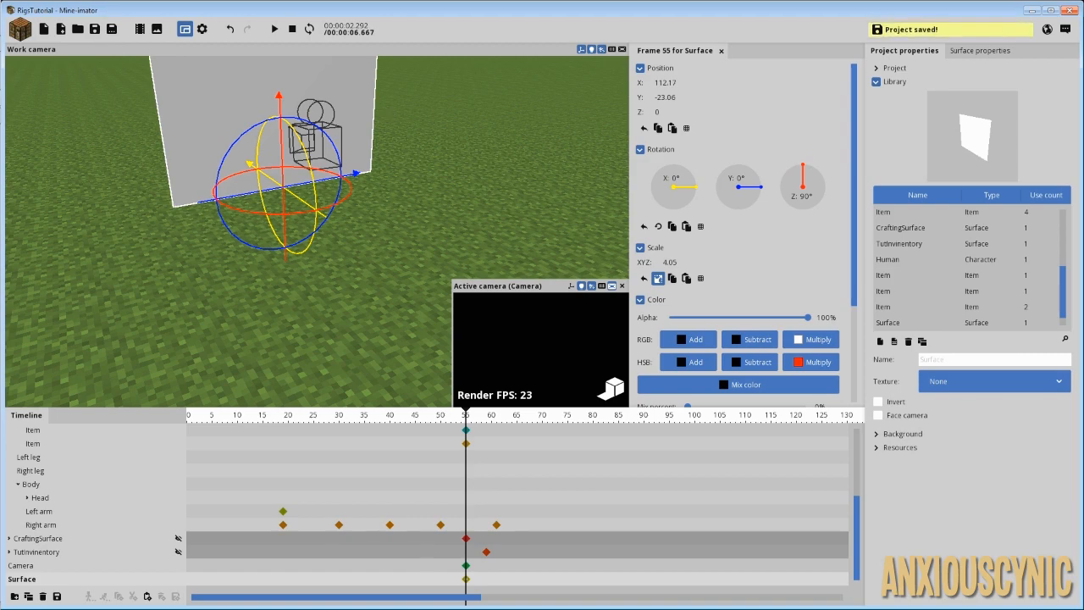
Step: Align the new camera squarely with the backdrop surface at Y -21.31, with rotation X 0° and Z 90°
{"action": "right_click_drag", "start_coordinate": [370, 121], "coordinate": [370, 164]}
{"action": "left_click", "coordinate": [371, 165]}
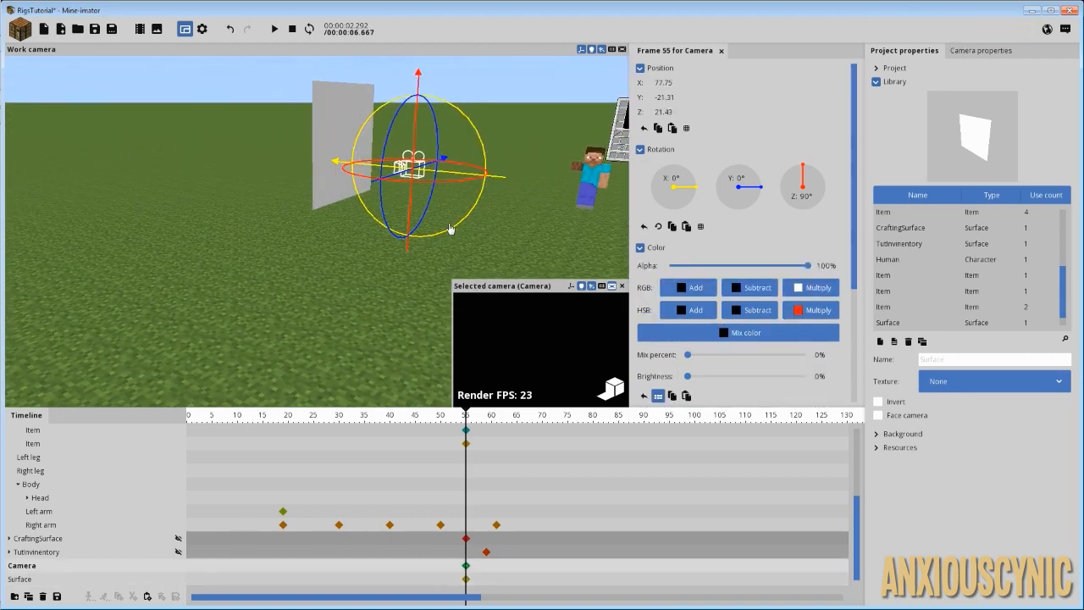
{"action": "right_click_drag", "start_coordinate": [451, 229], "coordinate": [346, 292]}
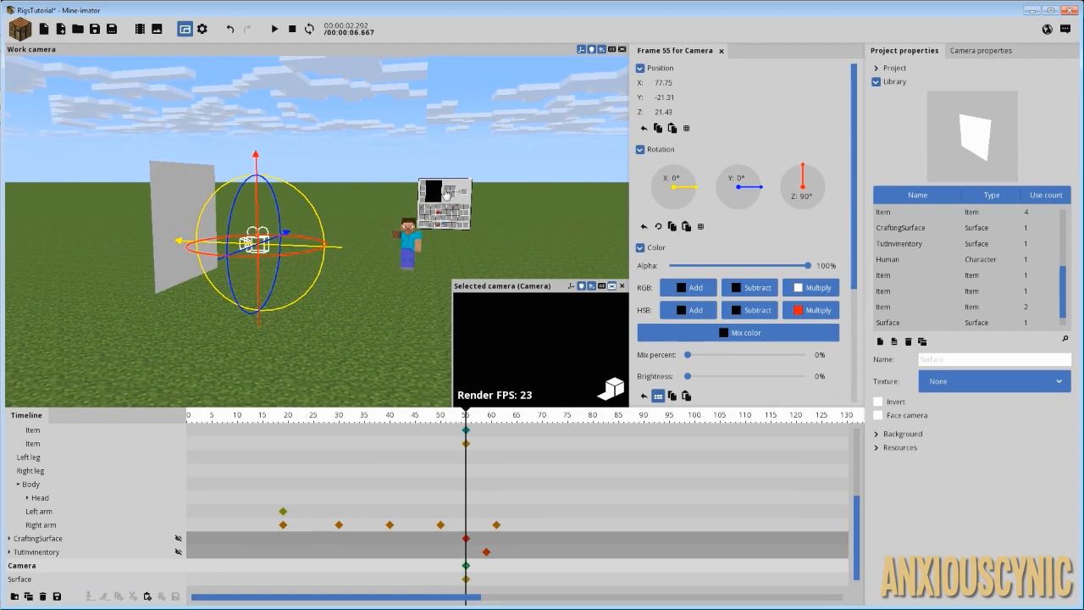
Step: Duplicate the whole Human character in the timeline
{"action": "left_click", "coordinate": [71, 462]}
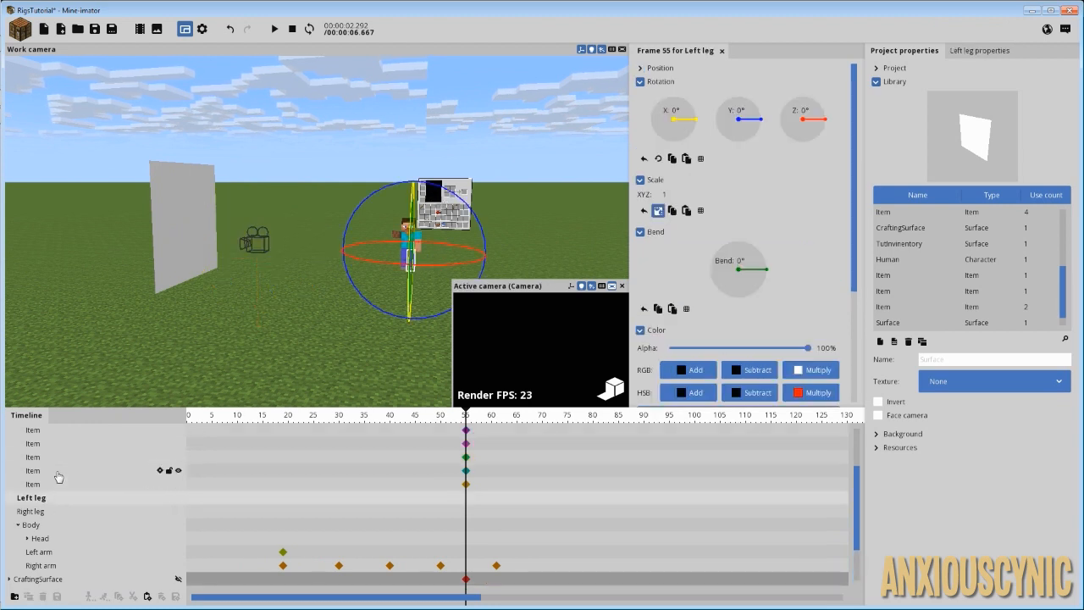
{"action": "scroll", "coordinate": [58, 475], "scroll_direction": "up", "scroll_amount": 5}
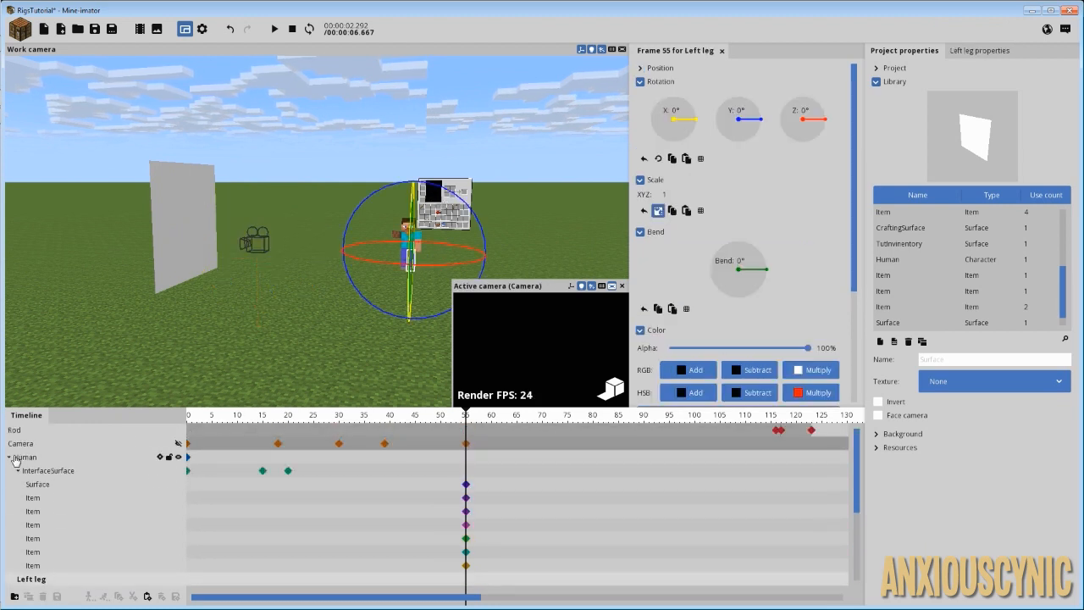
{"action": "left_click", "coordinate": [11, 457]}
{"action": "left_click", "coordinate": [27, 457]}
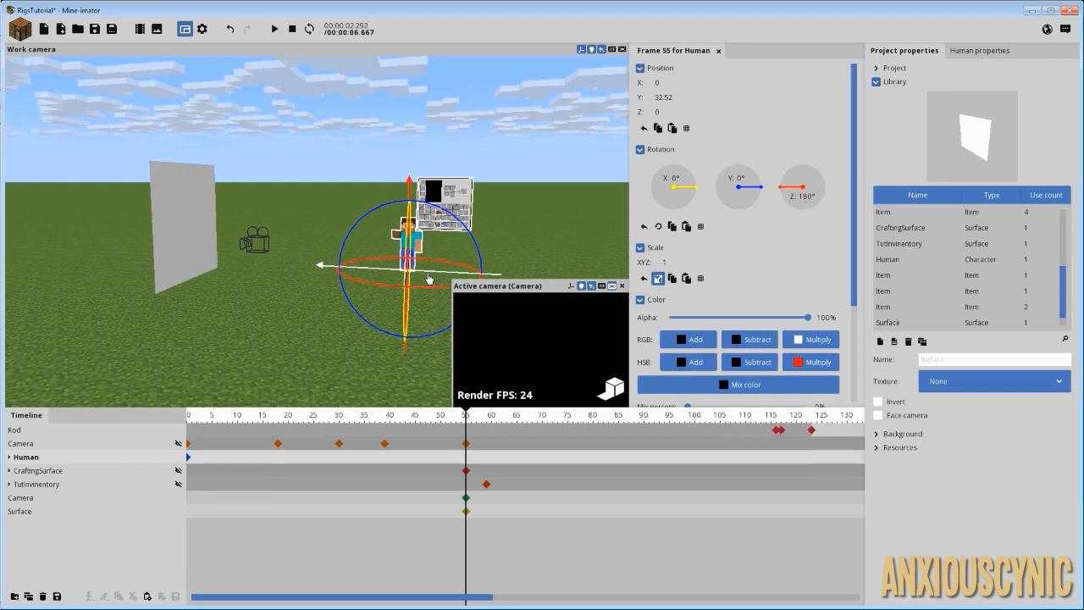
{"action": "left_click", "coordinate": [28, 596]}
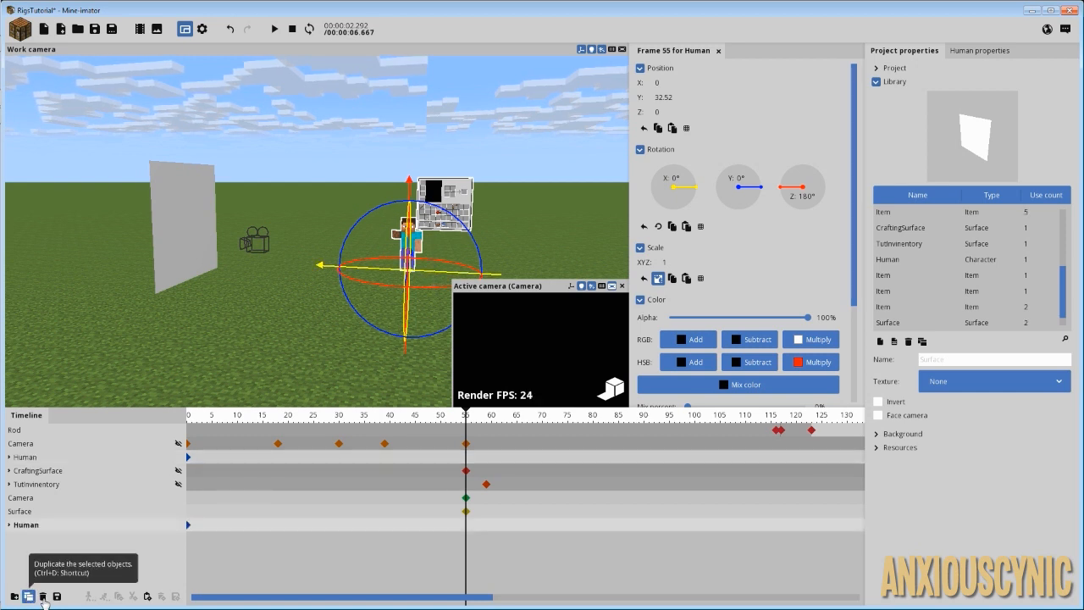
Step: Delete the InterfaceSurface and its items from the duplicated Human
{"action": "left_click", "coordinate": [11, 526]}
{"action": "left_click", "coordinate": [49, 539]}
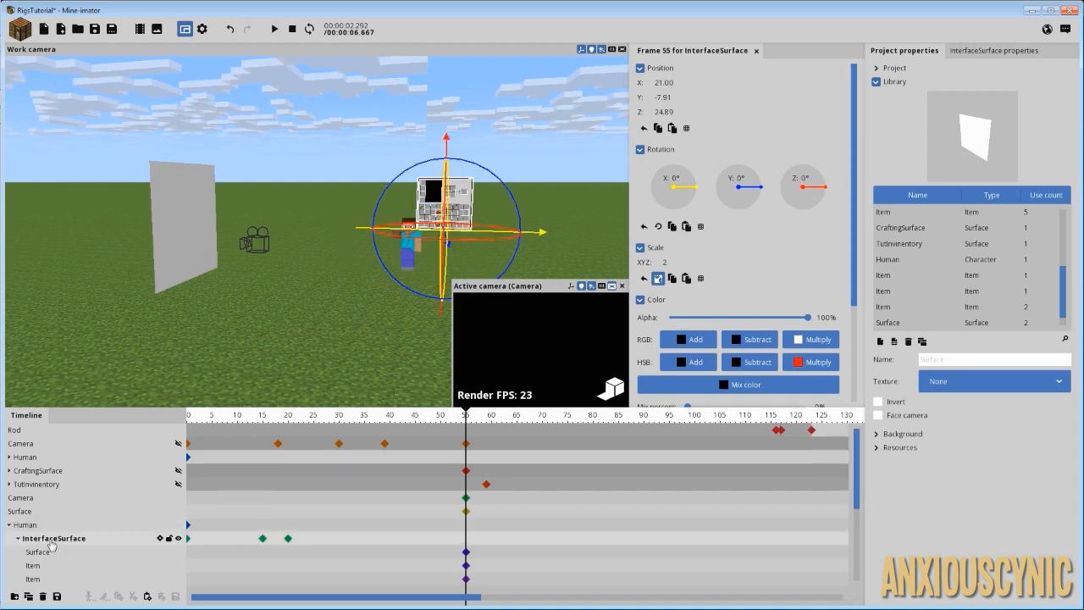
{"action": "left_click", "coordinate": [42, 597]}
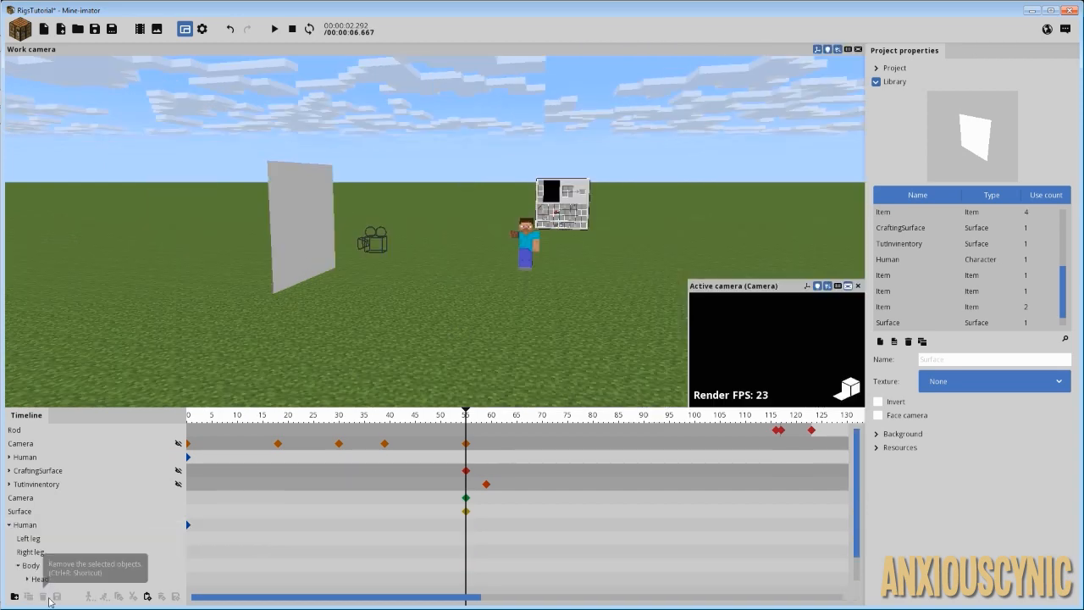
Step: At frame 0, place the duplicated Human between the camera and the backdrop surface at X 110.18, Y -23.01
{"action": "left_click", "coordinate": [27, 525]}
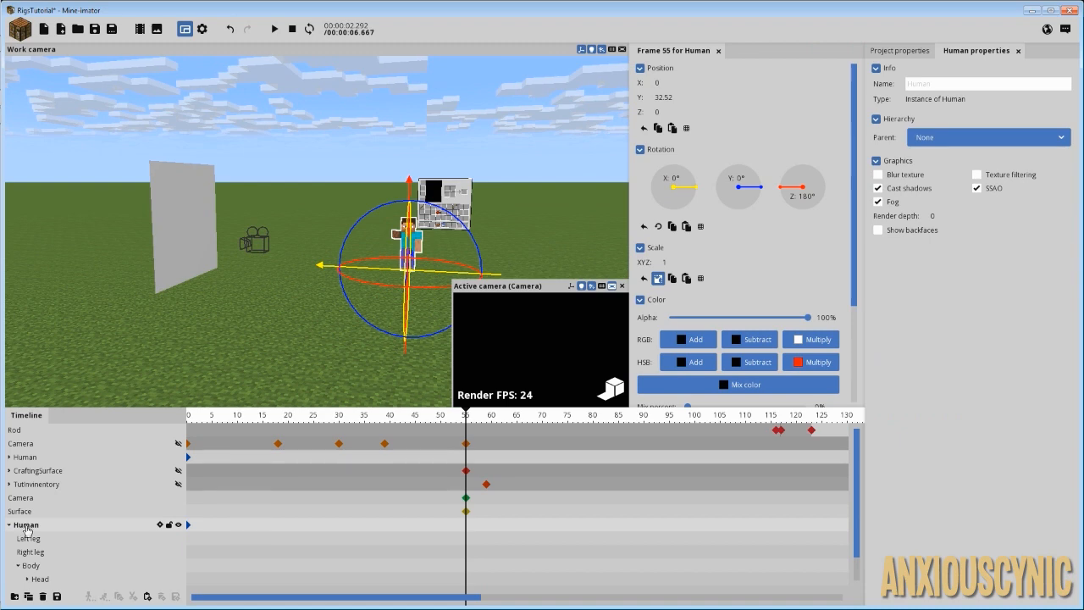
{"action": "key", "text": "Home"}
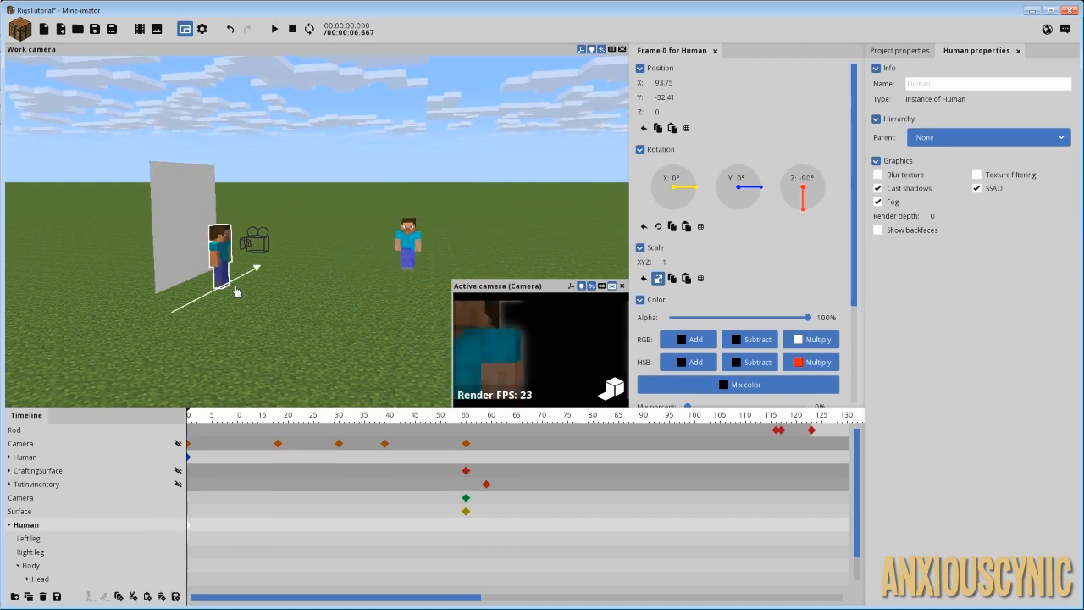
{"action": "left_click", "coordinate": [269, 247]}
{"action": "key", "text": "f"}
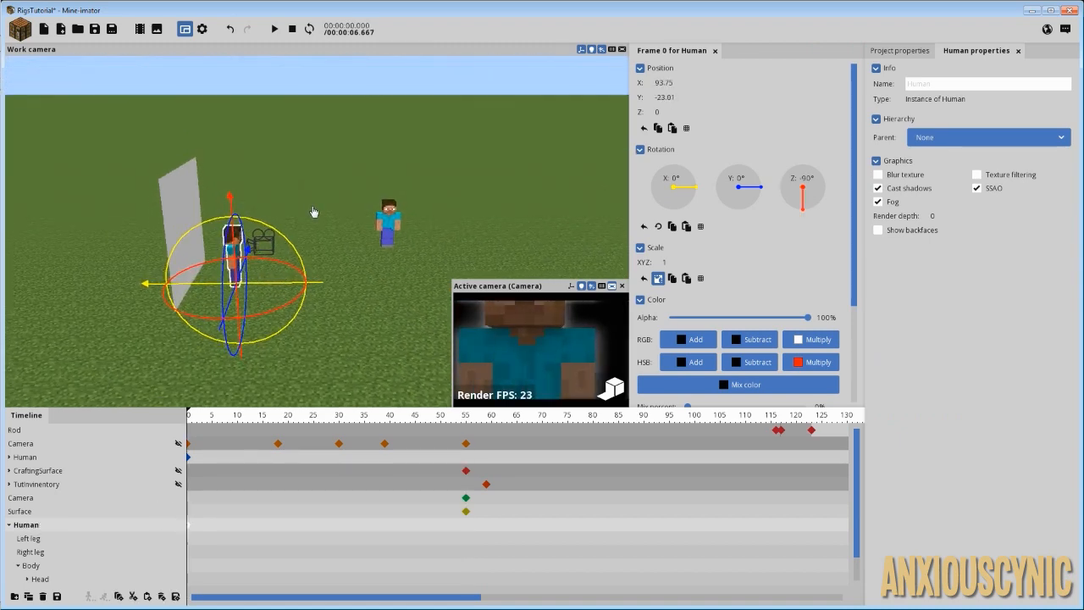
{"action": "left_click_drag", "start_coordinate": [357, 221], "coordinate": [407, 223]}
{"action": "left_click_drag", "start_coordinate": [324, 133], "coordinate": [326, 149]}
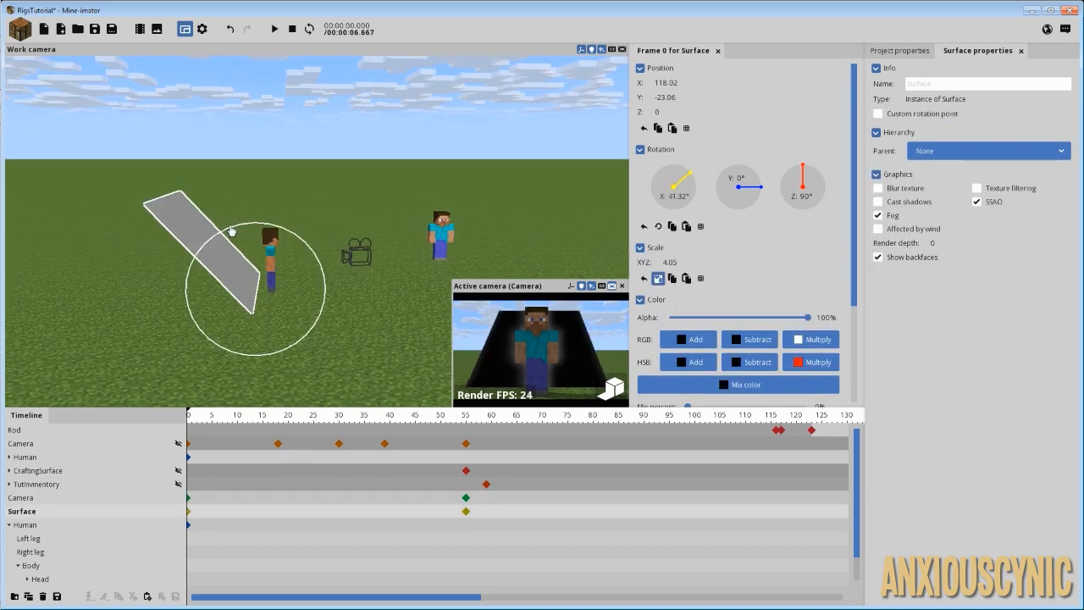
Step: Tilt the backdrop surface to X 40.10° and scale it to 14.12 to fill the camera view behind the character
{"action": "left_click_drag", "start_coordinate": [232, 230], "coordinate": [230, 229]}
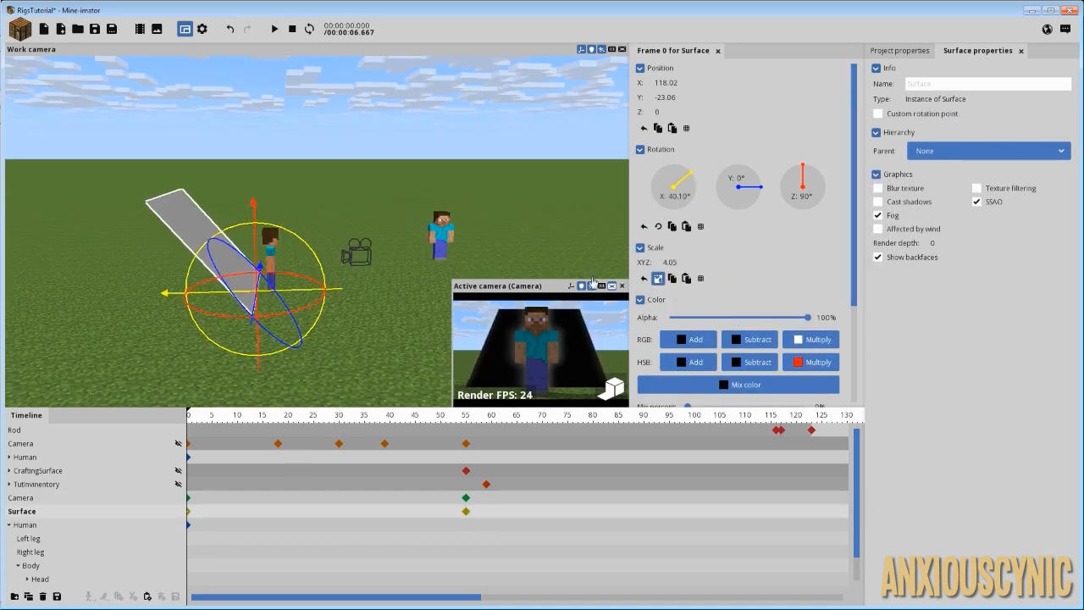
{"action": "left_click_drag", "start_coordinate": [673, 265], "coordinate": [718, 265]}
Step: Select the duplicated Human together with the new camera and raise both, bringing the camera to Z 32.67
{"action": "left_click", "coordinate": [274, 244]}
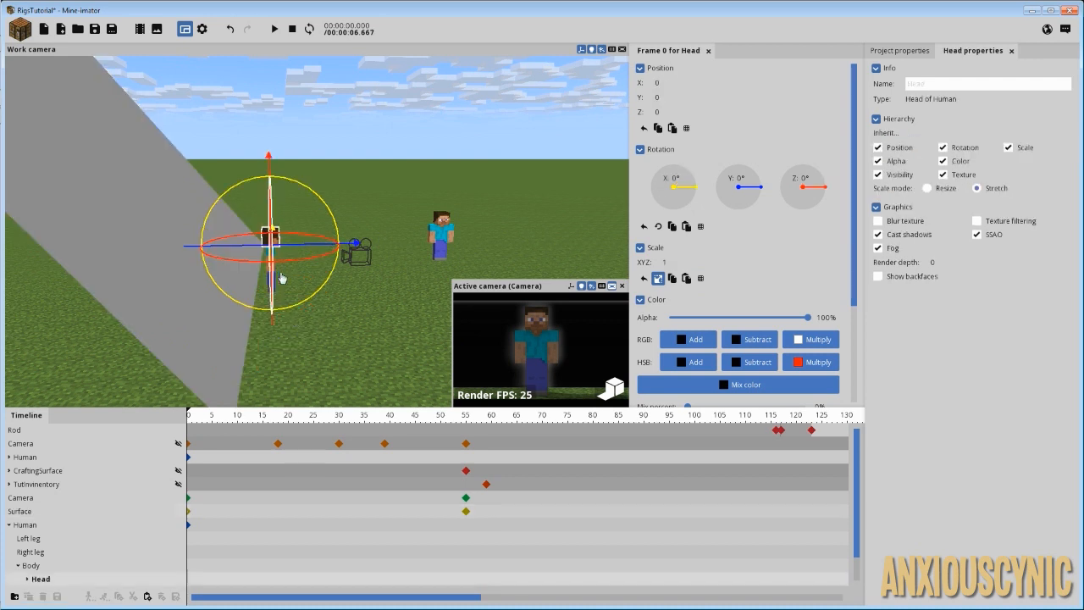
{"action": "left_click", "coordinate": [10, 525]}
{"action": "left_click", "coordinate": [24, 526]}
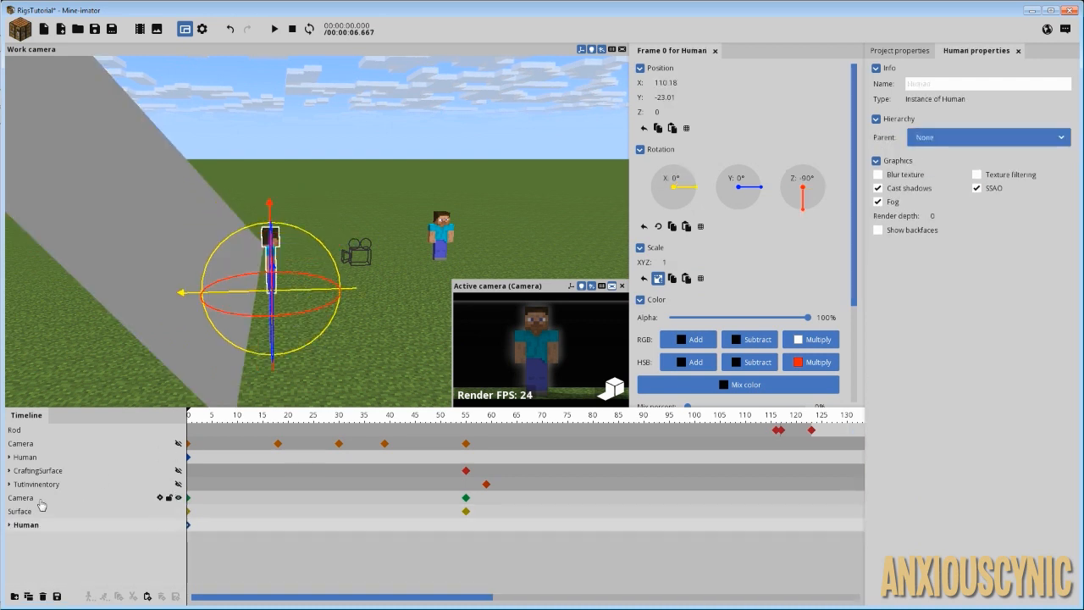
{"action": "left_click", "coordinate": [73, 500]}
{"action": "left_click_drag", "start_coordinate": [363, 223], "coordinate": [403, 198]}
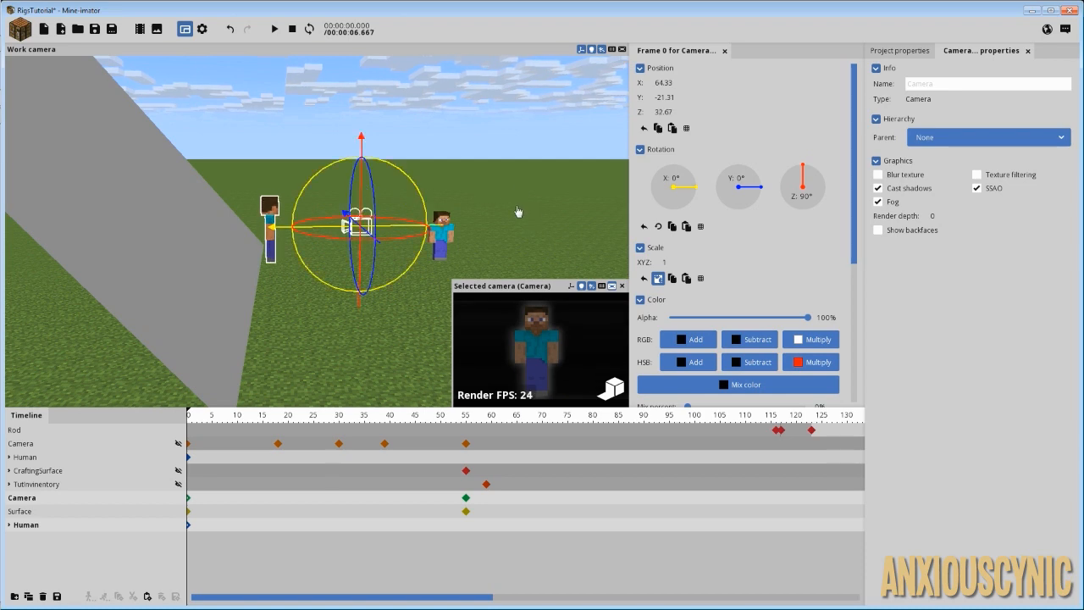
{"action": "left_click_drag", "start_coordinate": [519, 211], "coordinate": [445, 224]}
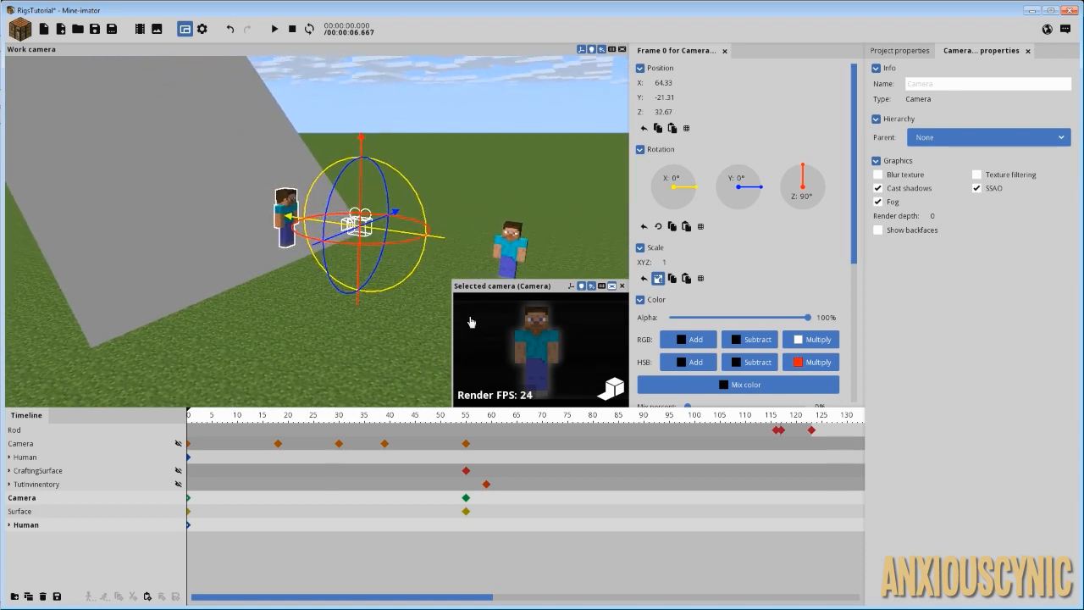
Step: Clear the frame 55 keyframes of the new camera and backdrop surface, and scrub the timeline to check the inventory's live view
{"action": "left_click", "coordinate": [215, 529]}
{"action": "left_click_drag", "start_coordinate": [243, 419], "coordinate": [310, 418]}
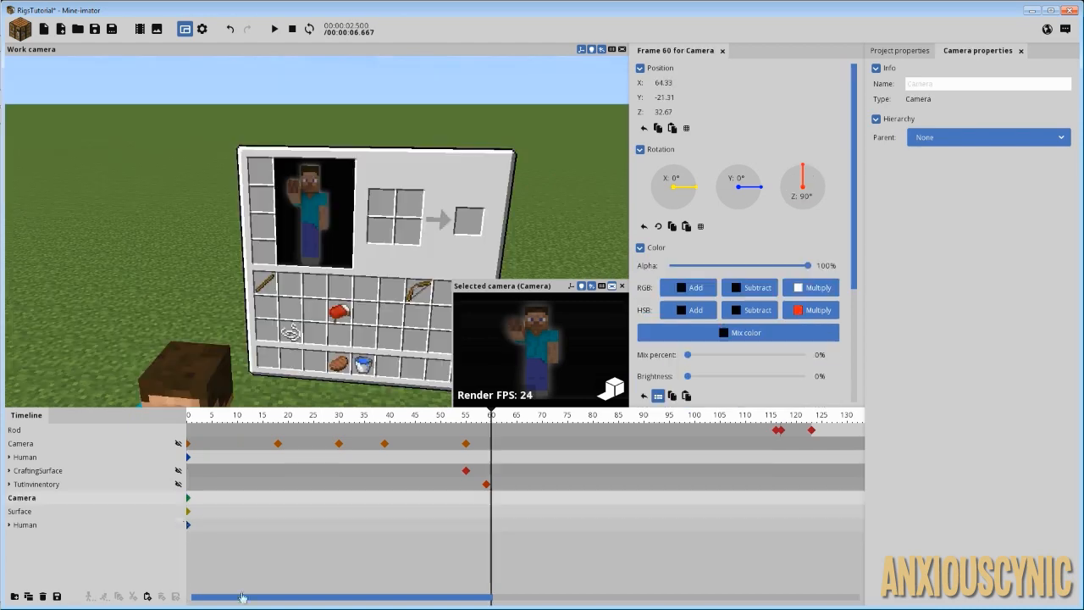
Step: Set the screen ratio of the new camera's frame 0 keyframe to 0.7, previewing the inventory window at frame 33
{"action": "left_click", "coordinate": [188, 501]}
{"action": "left_click_drag", "start_coordinate": [229, 418], "coordinate": [355, 418]}
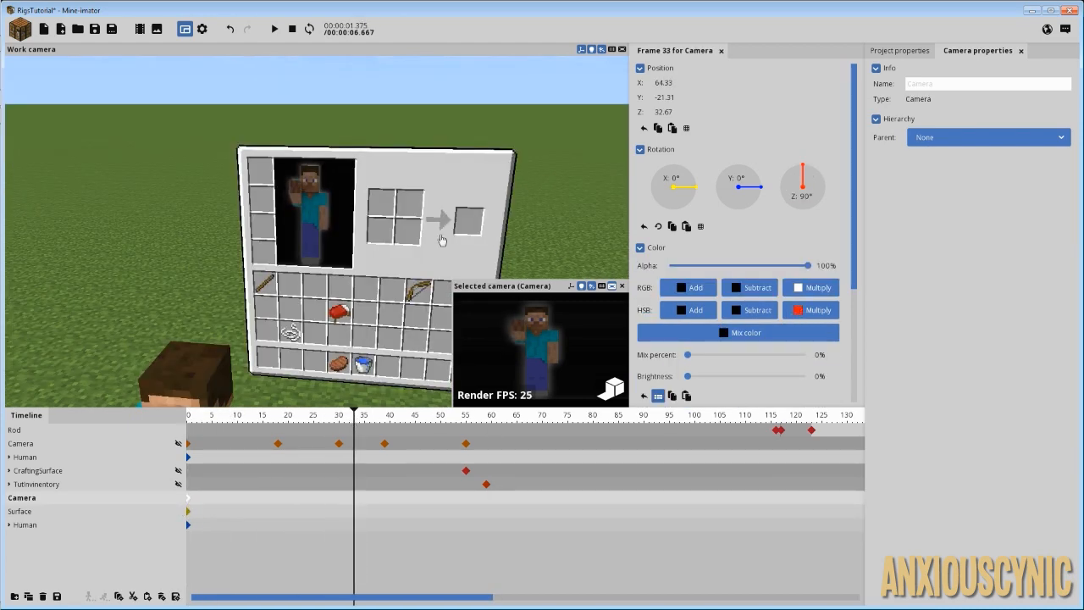
{"action": "right_click_drag", "start_coordinate": [442, 240], "coordinate": [434, 208]}
{"action": "scroll", "coordinate": [757, 309], "scroll_direction": "down", "scroll_amount": 4}
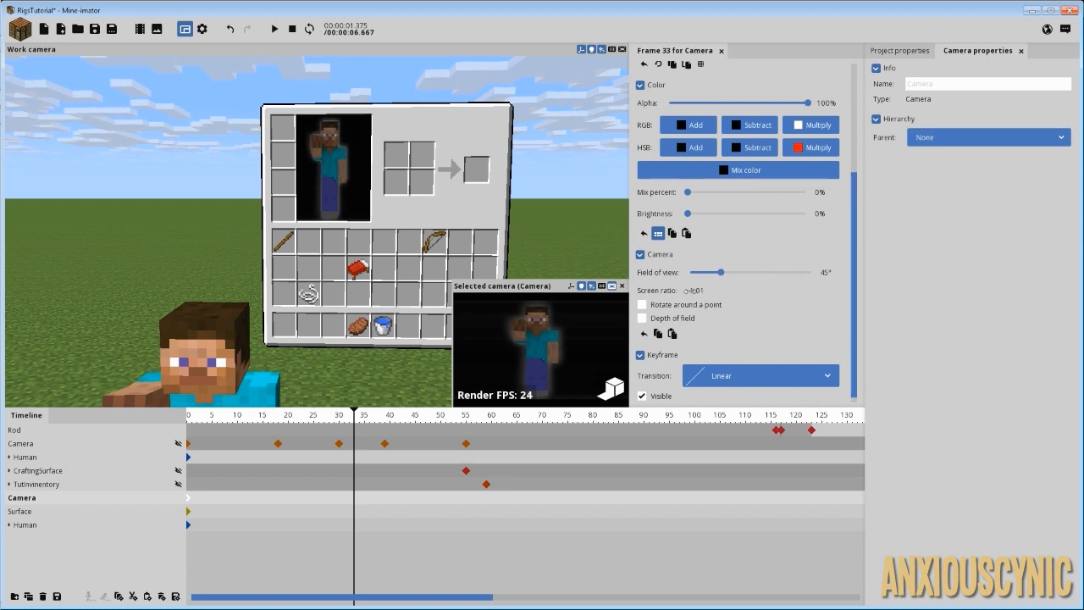
{"action": "left_click_drag", "start_coordinate": [671, 291], "coordinate": [675, 292]}
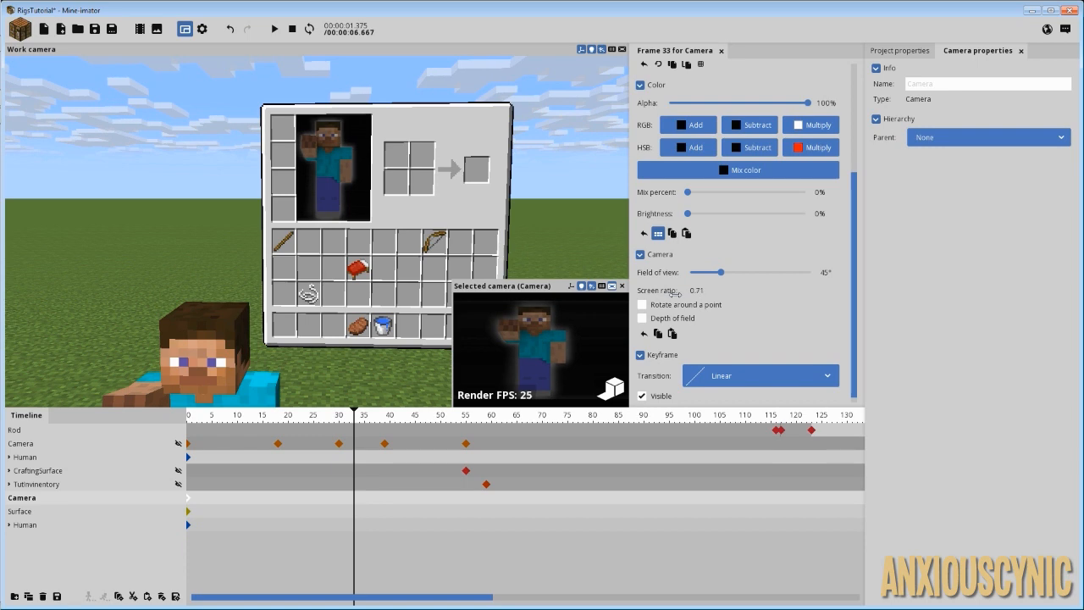
{"action": "left_click", "coordinate": [706, 290]}
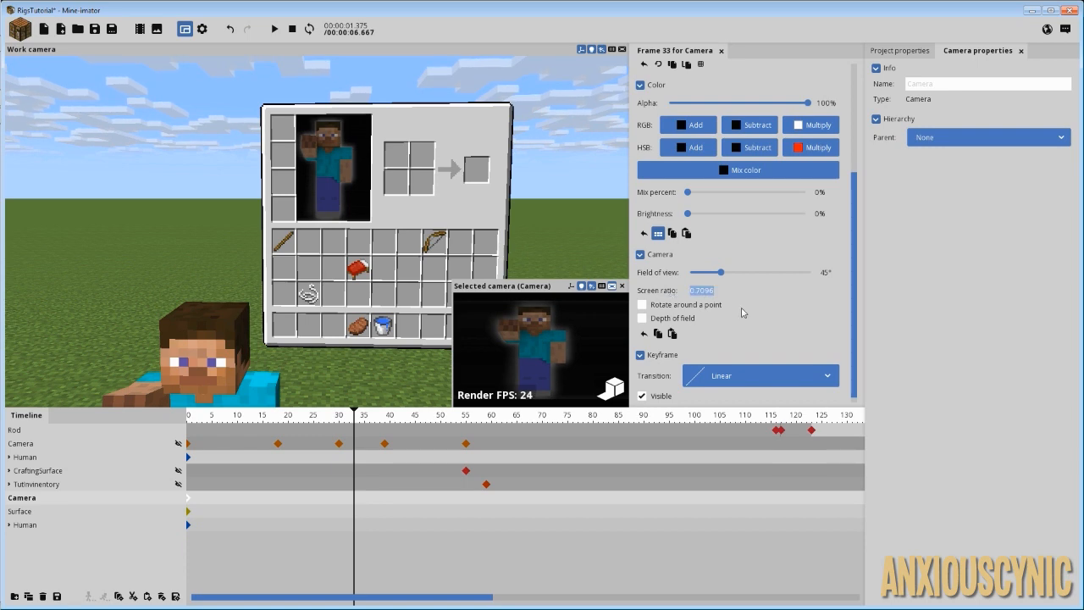
{"action": "type", "text": "0.7"}
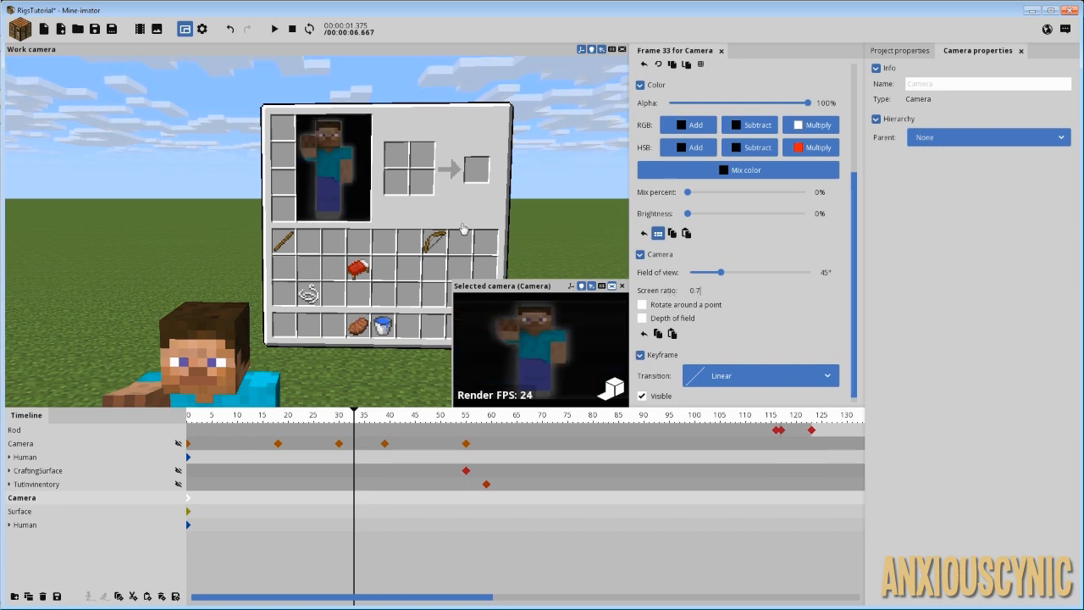
Step: Shift the new camera slightly along its sideways axis to centre the duplicate character in its view
{"action": "left_click_drag", "start_coordinate": [463, 228], "coordinate": [442, 240]}
{"action": "right_click_drag", "start_coordinate": [357, 210], "coordinate": [273, 249]}
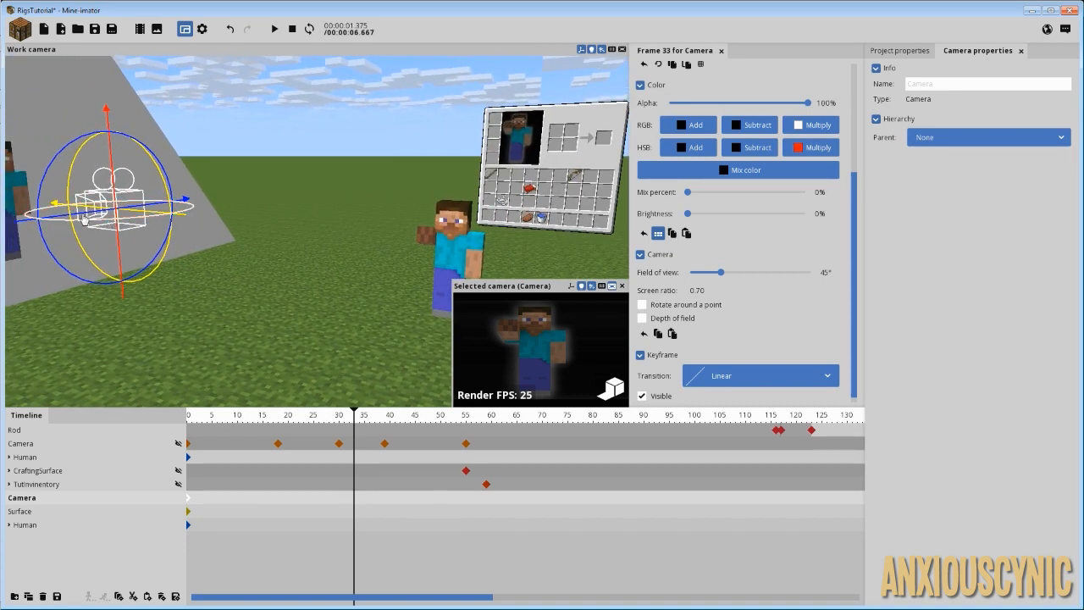
{"action": "left_click_drag", "start_coordinate": [93, 217], "coordinate": [85, 217]}
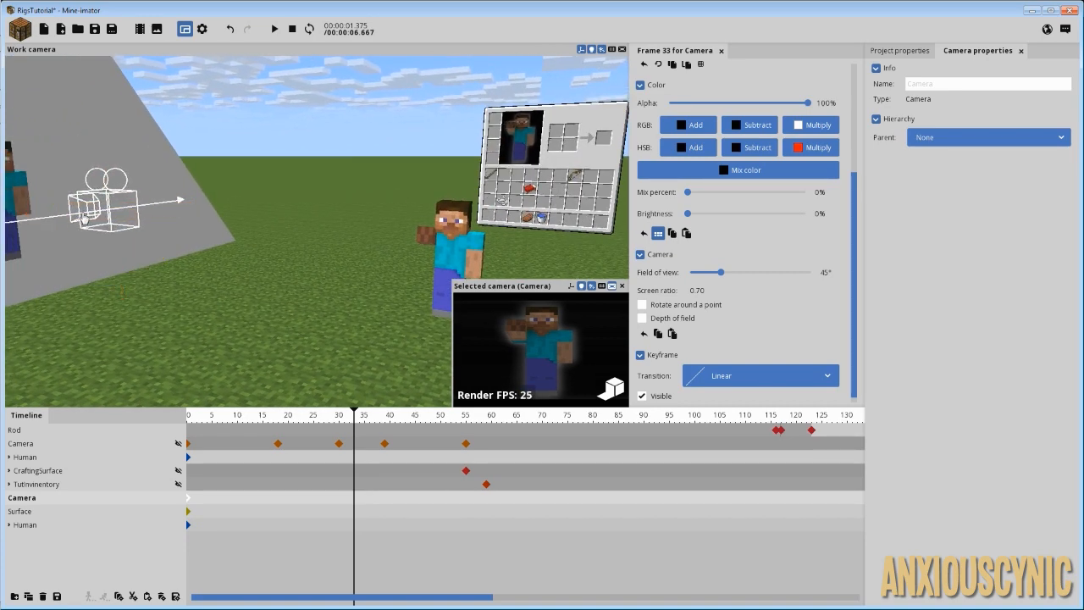
{"action": "right_click_drag", "start_coordinate": [279, 249], "coordinate": [345, 270]}
Step: At frame 0, set the backdrop surface's black mix color to 100% while showing the work camera in rendered mode
{"action": "left_click_drag", "start_coordinate": [305, 417], "coordinate": [109, 419]}
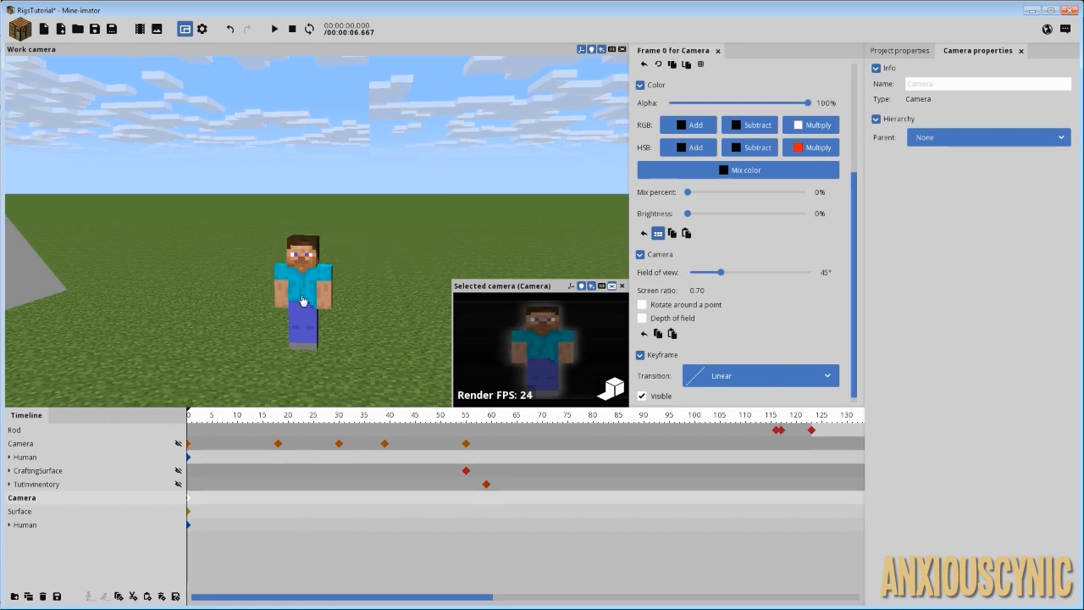
{"action": "left_click", "coordinate": [22, 511]}
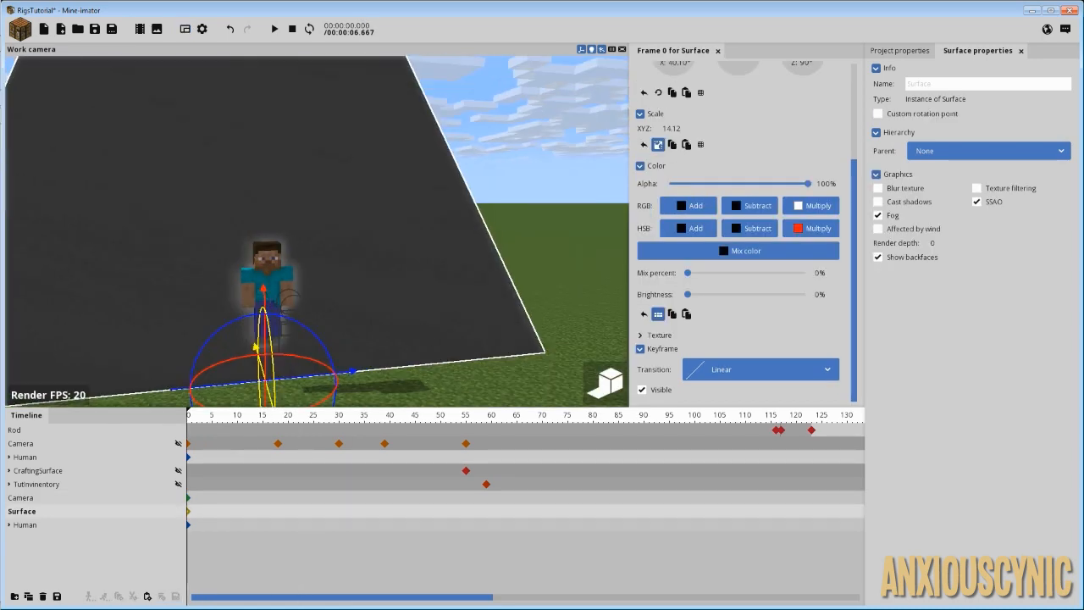
{"action": "right_click_drag", "start_coordinate": [456, 390], "coordinate": [455, 390]}
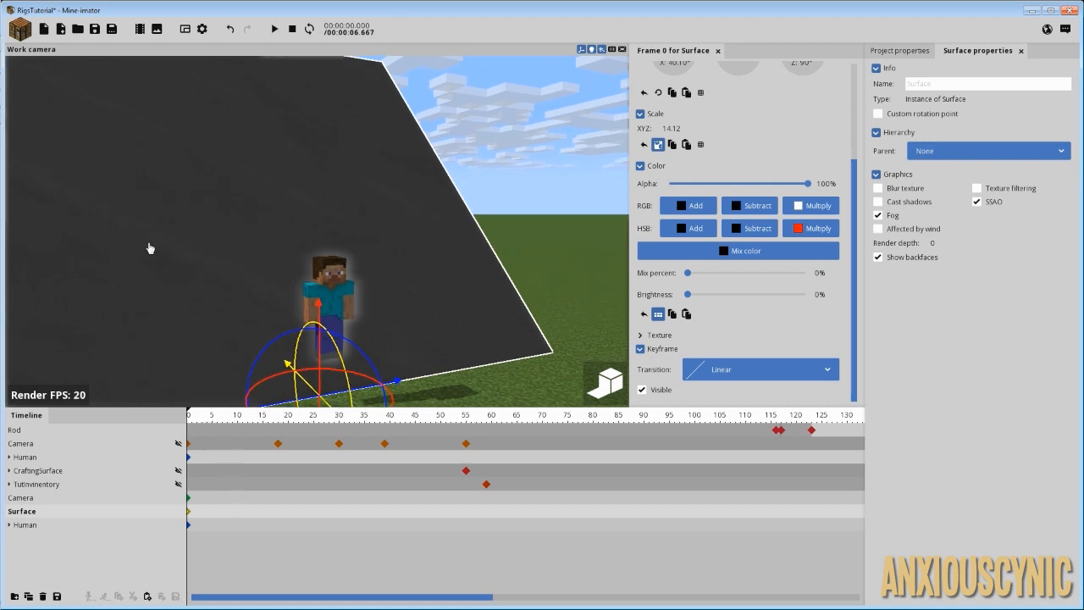
{"action": "left_click_drag", "start_coordinate": [694, 278], "coordinate": [867, 280]}
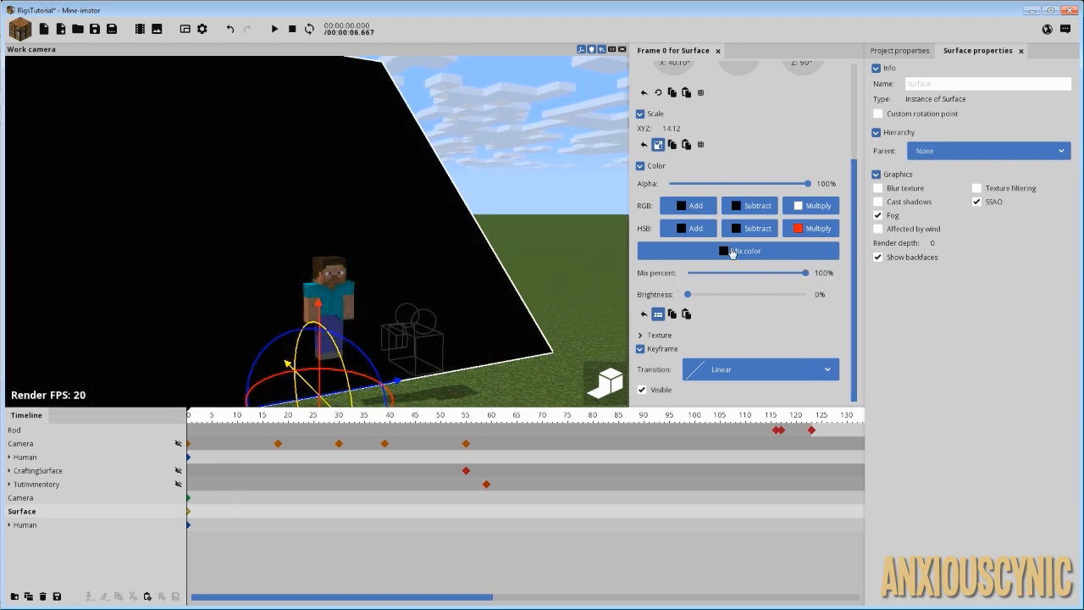
Step: Play the animation and scrub to frame 38 to review the live character window on the rendered inventory
{"action": "right_click_drag", "start_coordinate": [487, 258], "coordinate": [465, 274]}
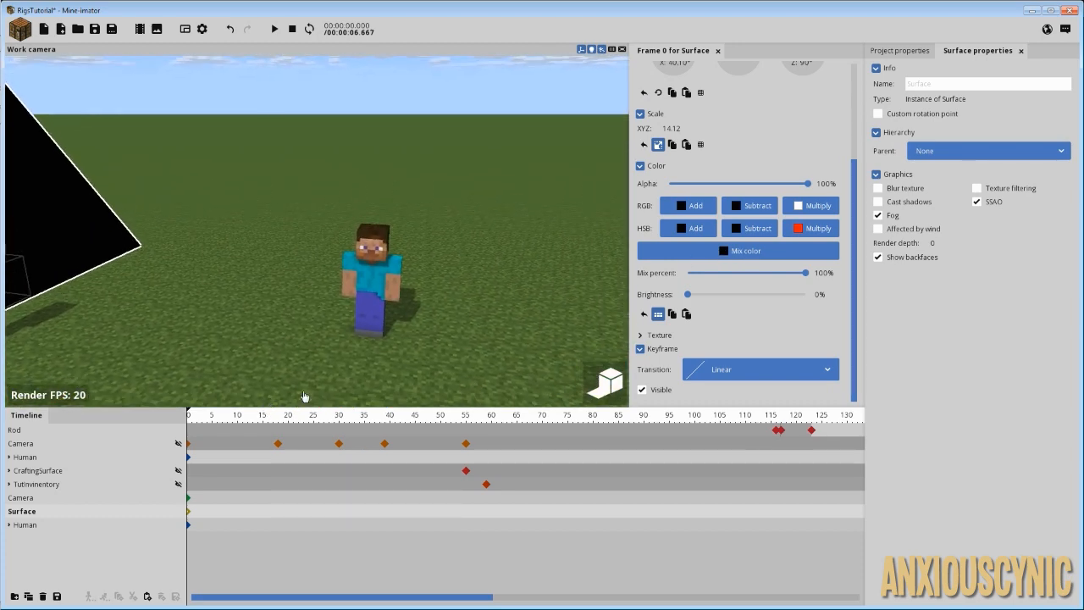
{"action": "right_click_drag", "start_coordinate": [399, 283], "coordinate": [404, 315]}
{"action": "left_click_drag", "start_coordinate": [404, 315], "coordinate": [402, 287]}
{"action": "right_click_drag", "start_coordinate": [402, 287], "coordinate": [415, 269]}
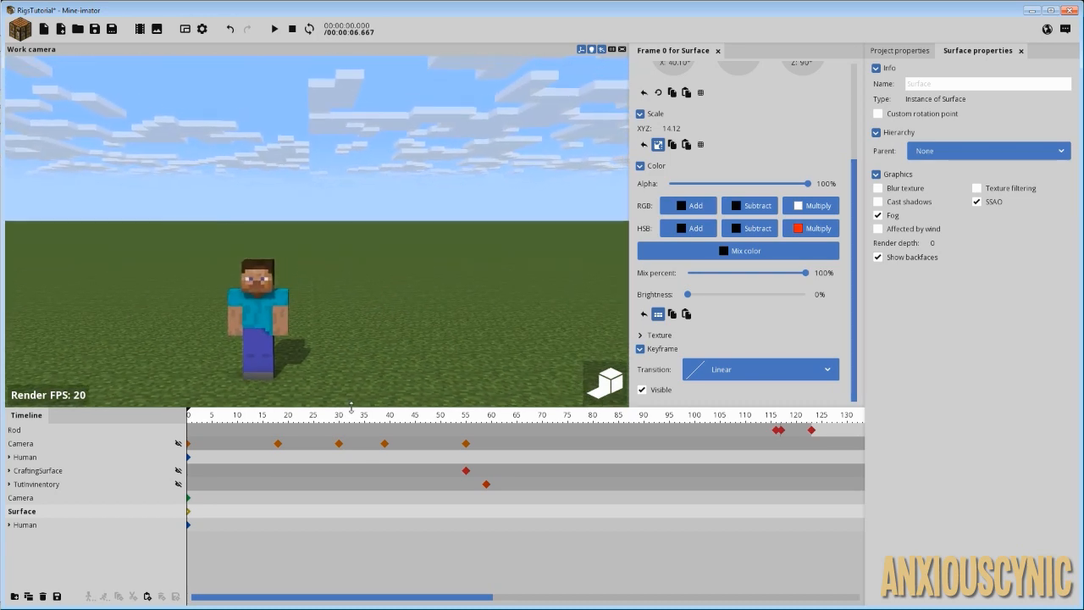
{"action": "key", "text": "space"}
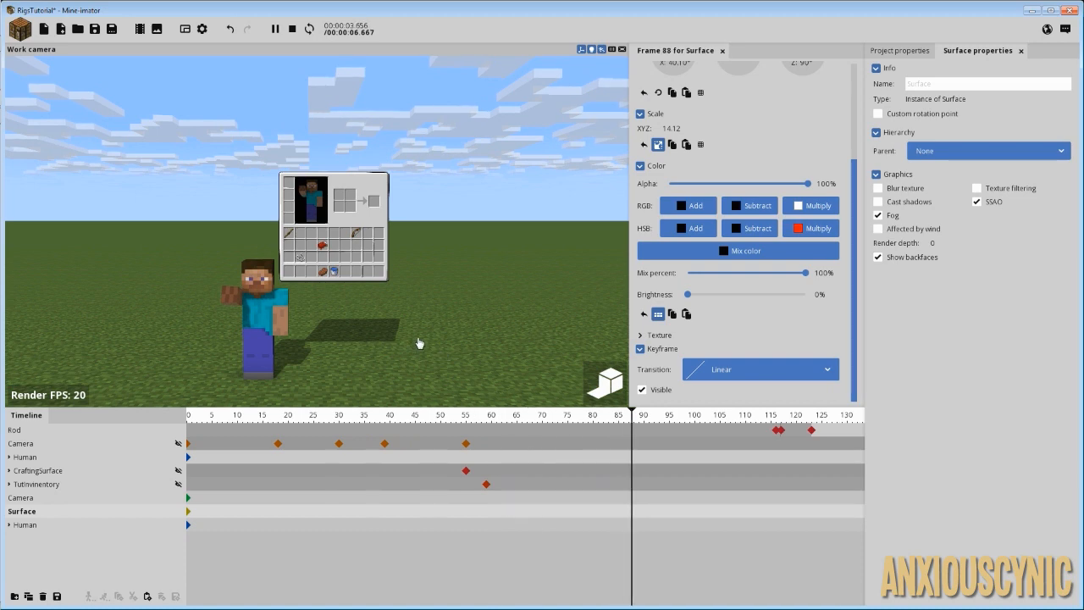
{"action": "left_click_drag", "start_coordinate": [296, 415], "coordinate": [380, 415]}
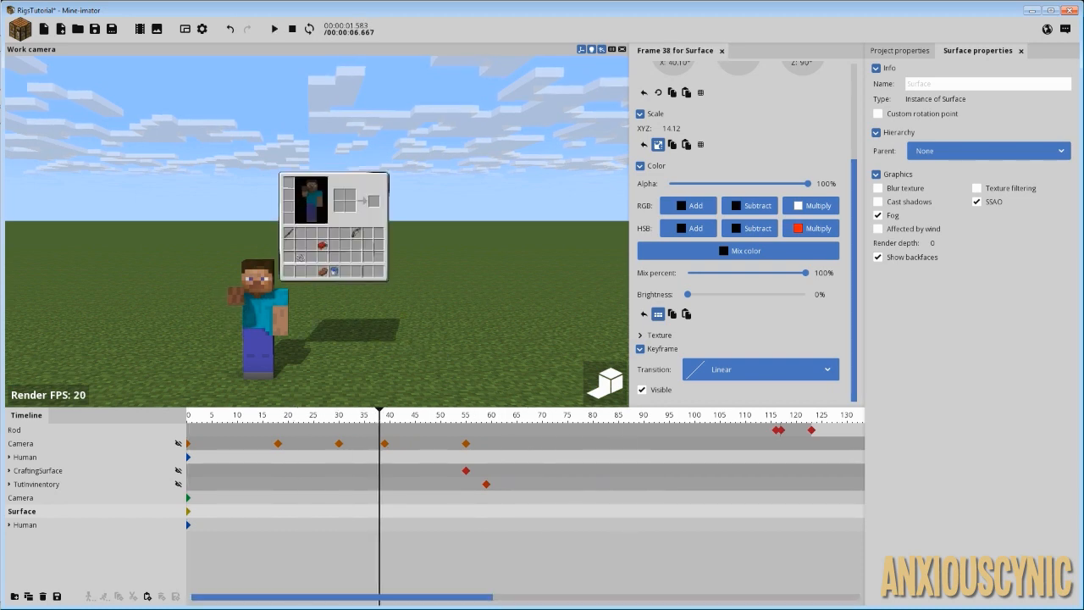
Step: Examine the inventory's character window up close and compare it with the duplicate Human and camera at the black backdrop
{"action": "left_click_drag", "start_coordinate": [483, 278], "coordinate": [435, 277]}
{"action": "scroll", "coordinate": [455, 279], "scroll_direction": "up", "scroll_amount": 4}
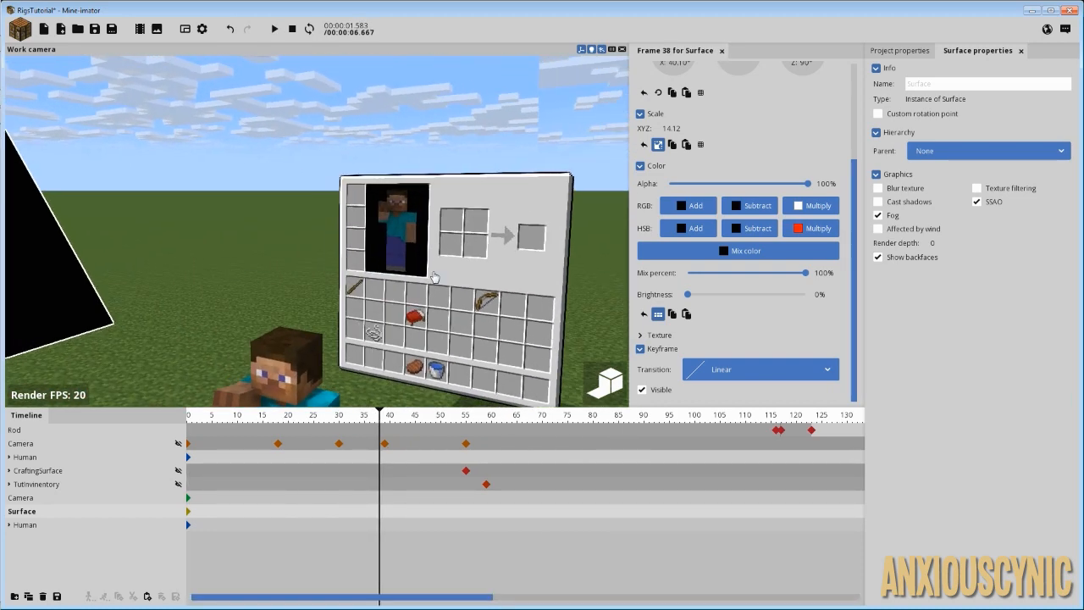
{"action": "scroll", "coordinate": [434, 277], "scroll_direction": "up", "scroll_amount": 5}
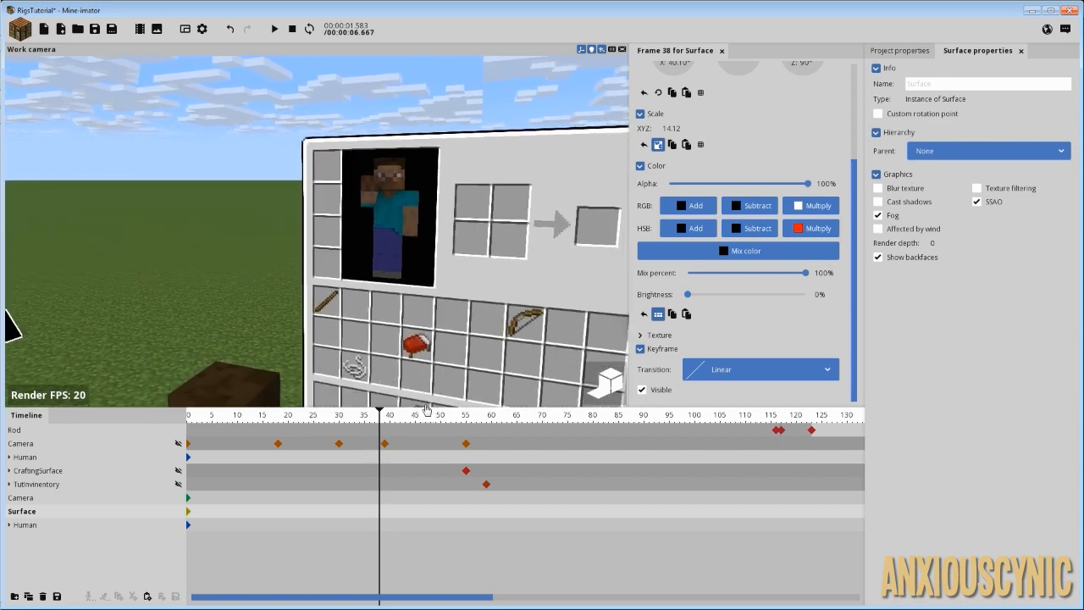
{"action": "left_click_drag", "start_coordinate": [379, 415], "coordinate": [385, 446]}
{"action": "right_click_drag", "start_coordinate": [364, 288], "coordinate": [195, 304]}
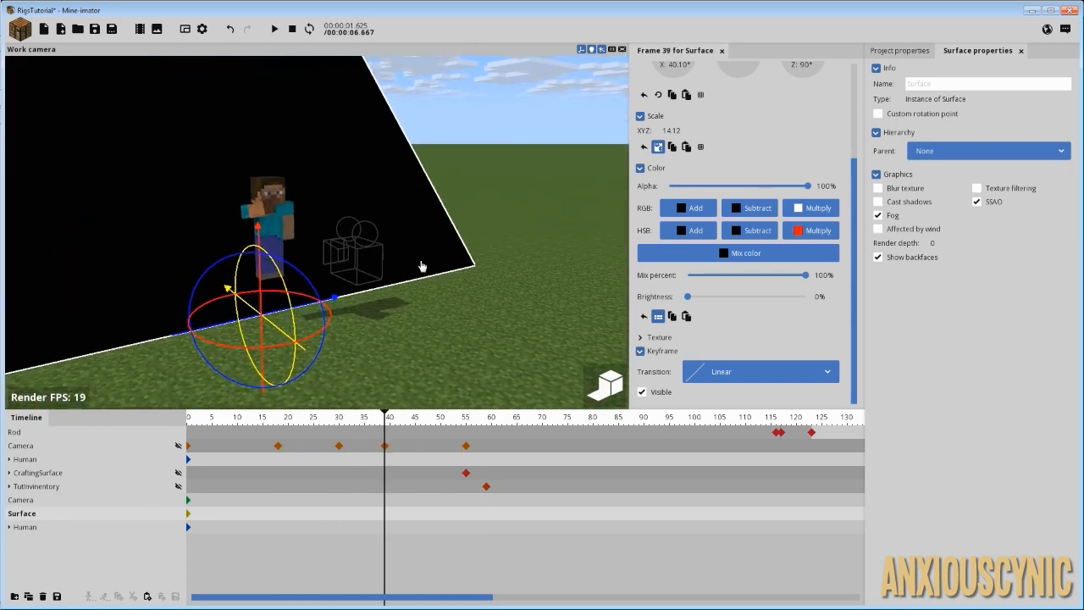
{"action": "right_click_drag", "start_coordinate": [449, 206], "coordinate": [272, 110]}
{"action": "right_click_drag", "start_coordinate": [272, 195], "coordinate": [419, 152]}
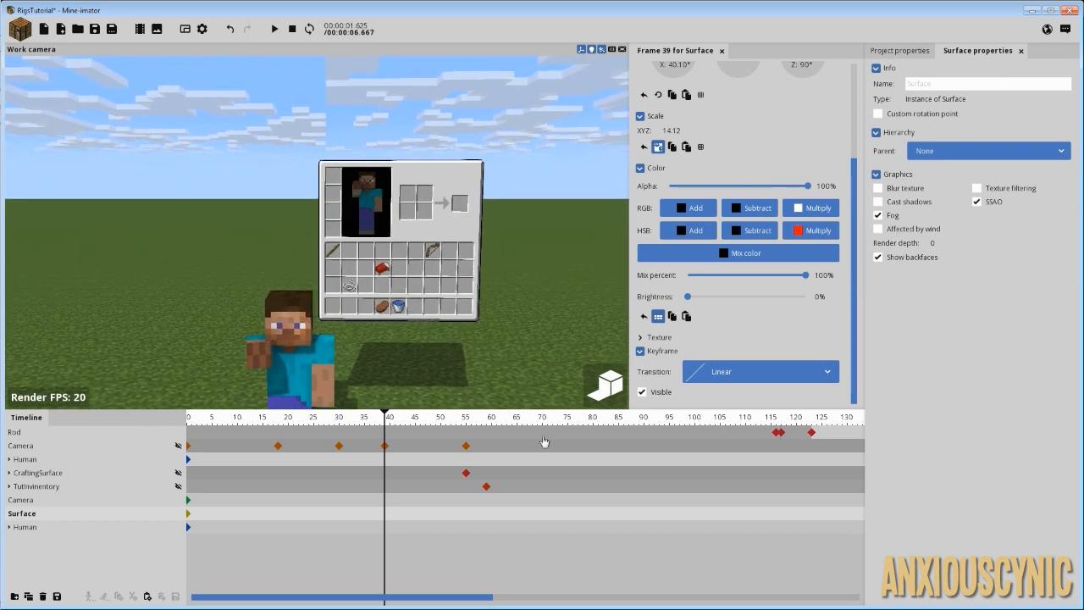
Step: Turn off rendered mode for the work camera and frame the character with its inventory
{"action": "left_click", "coordinate": [593, 400]}
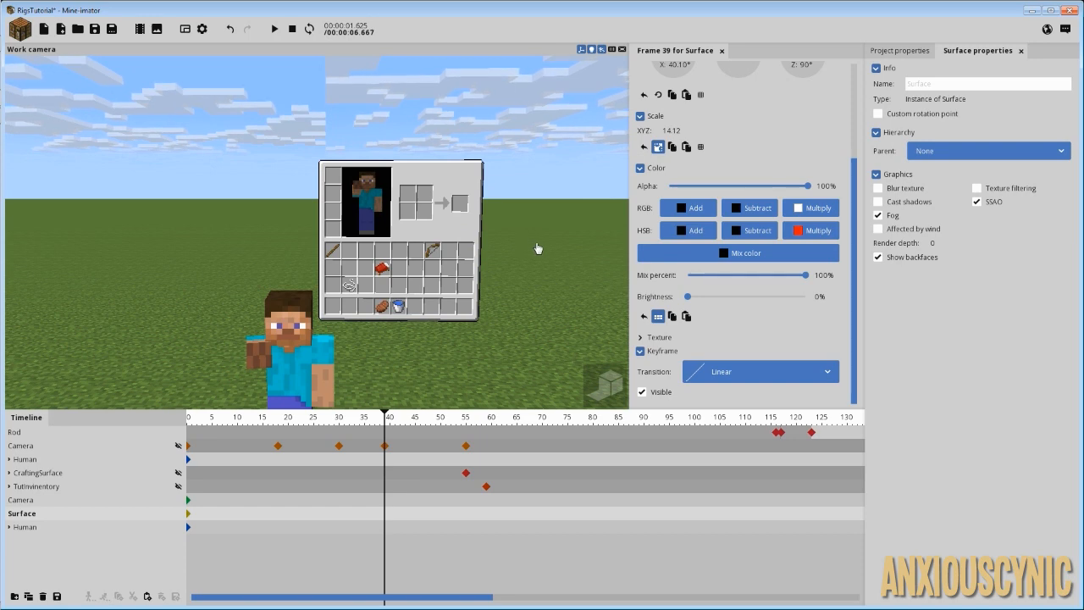
{"action": "scroll", "coordinate": [537, 248], "scroll_direction": "down", "scroll_amount": 5}
{"action": "scroll", "coordinate": [524, 244], "scroll_direction": "up", "scroll_amount": 6}
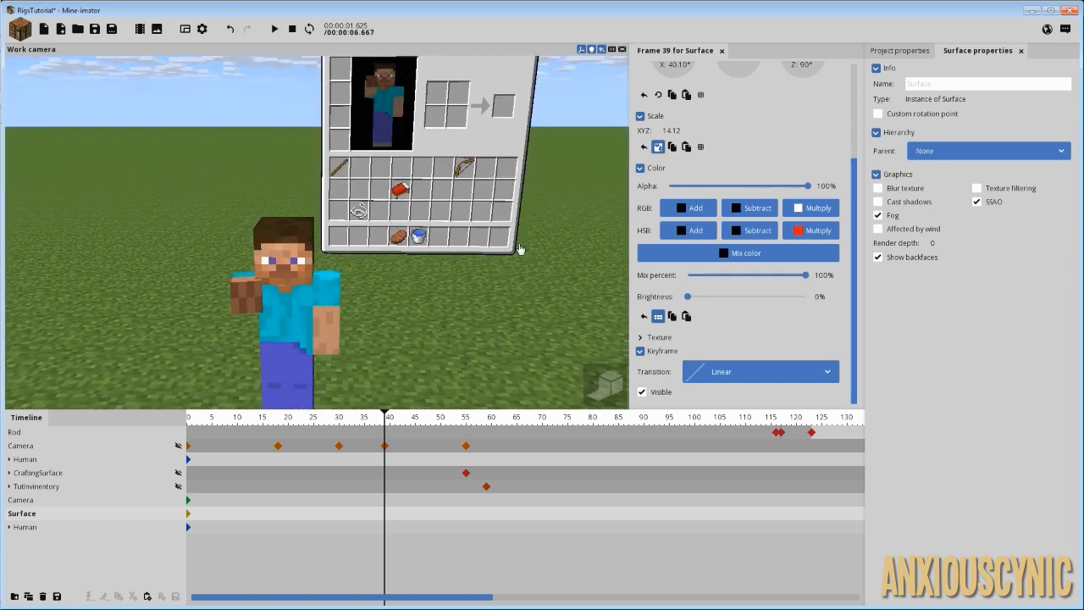
{"action": "scroll", "coordinate": [520, 251], "scroll_direction": "down", "scroll_amount": 3}
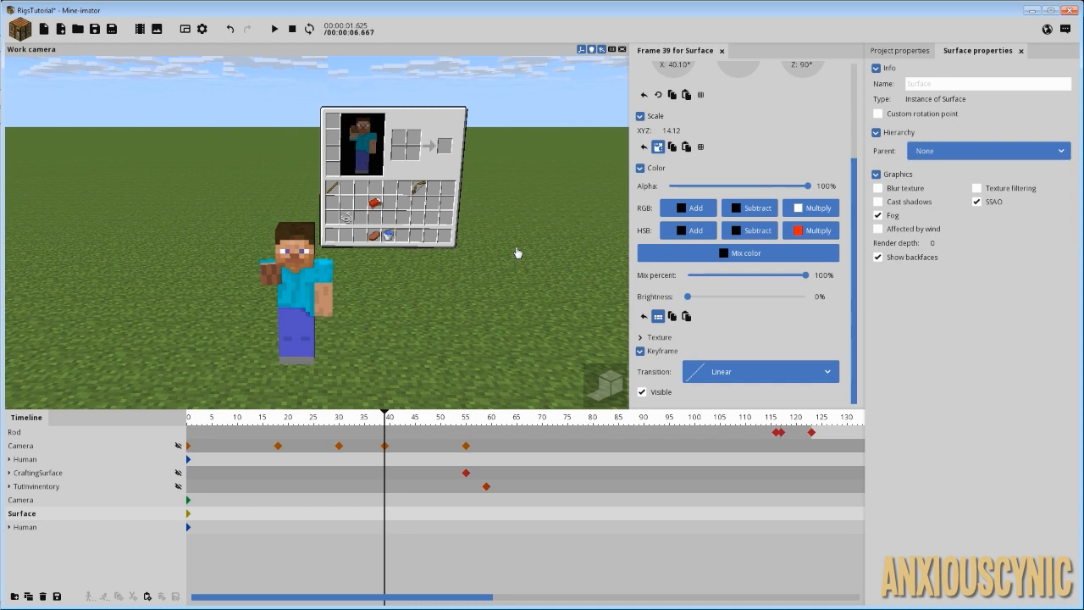